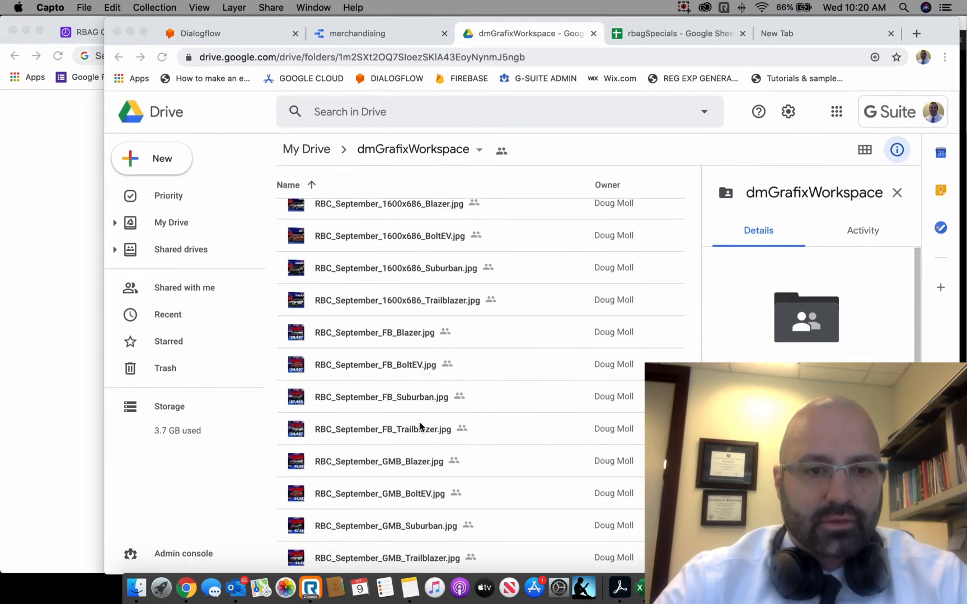
Look through the September ad images in the dmGrafixWorkspace folder, checking the sizes and vehicle models covered
scroll(420, 424, "up", 5)
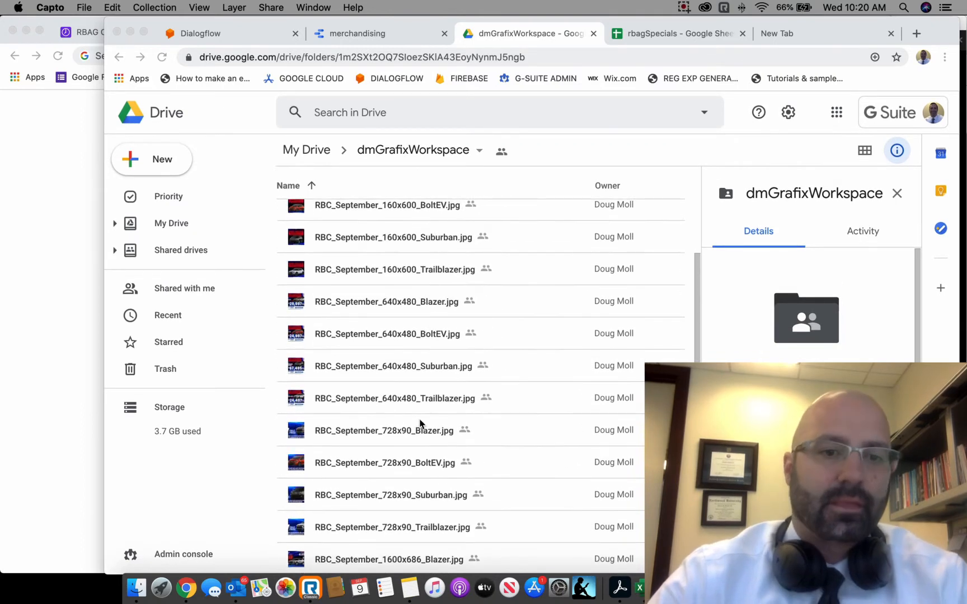
scroll(355, 373, "down", 10)
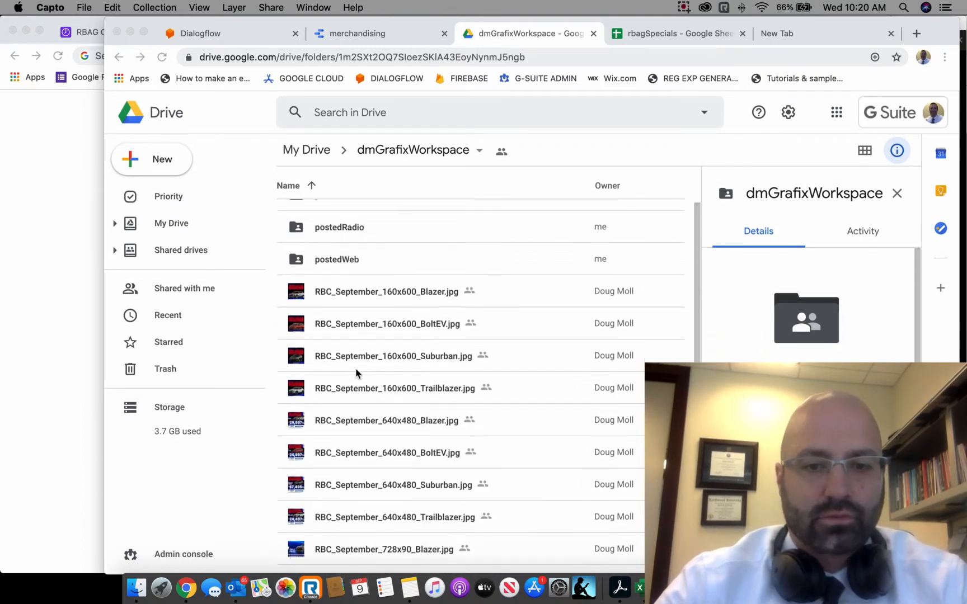
scroll(356, 373, "down", 3)
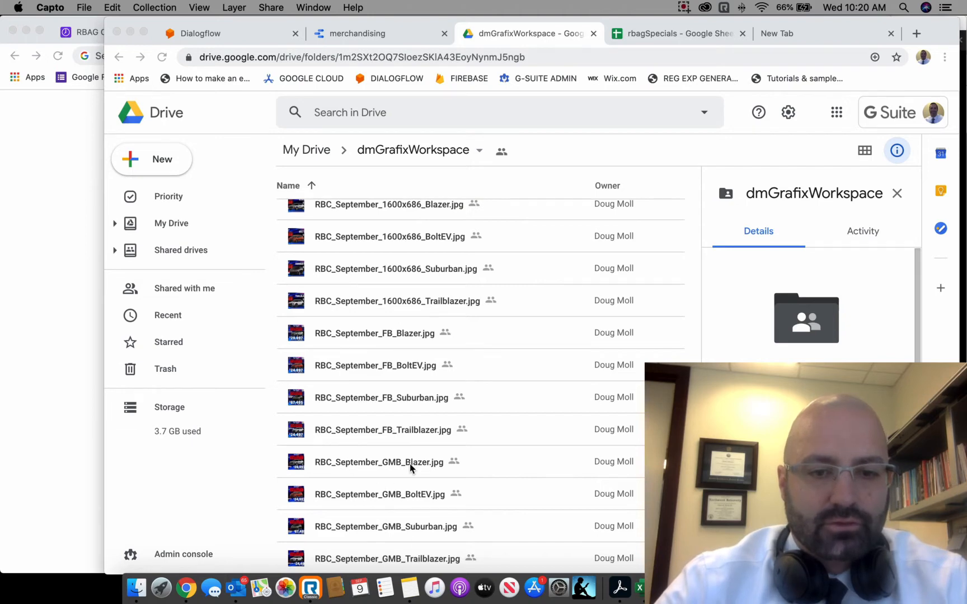
scroll(404, 462, "up", 1)
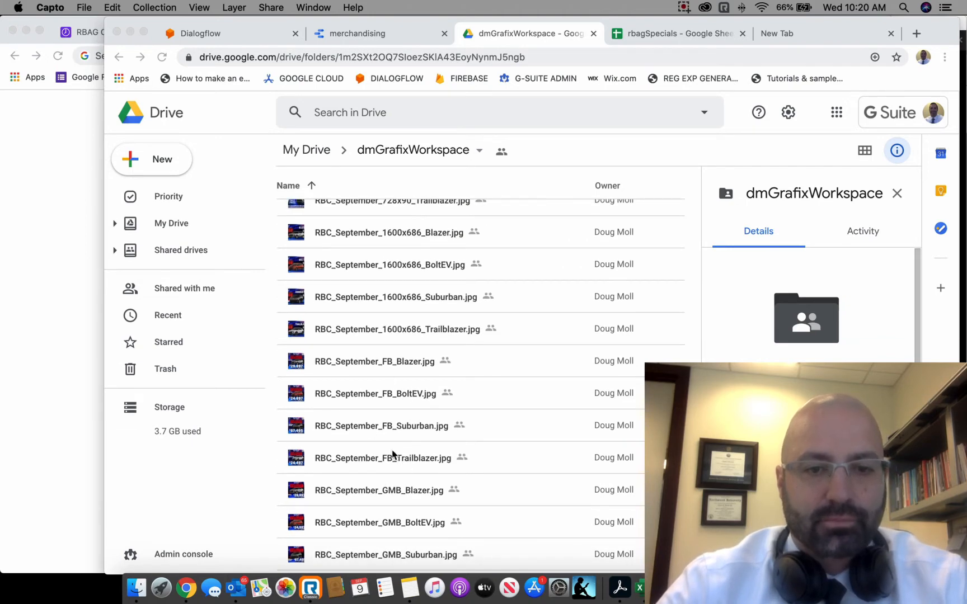
scroll(389, 361, "up", 3)
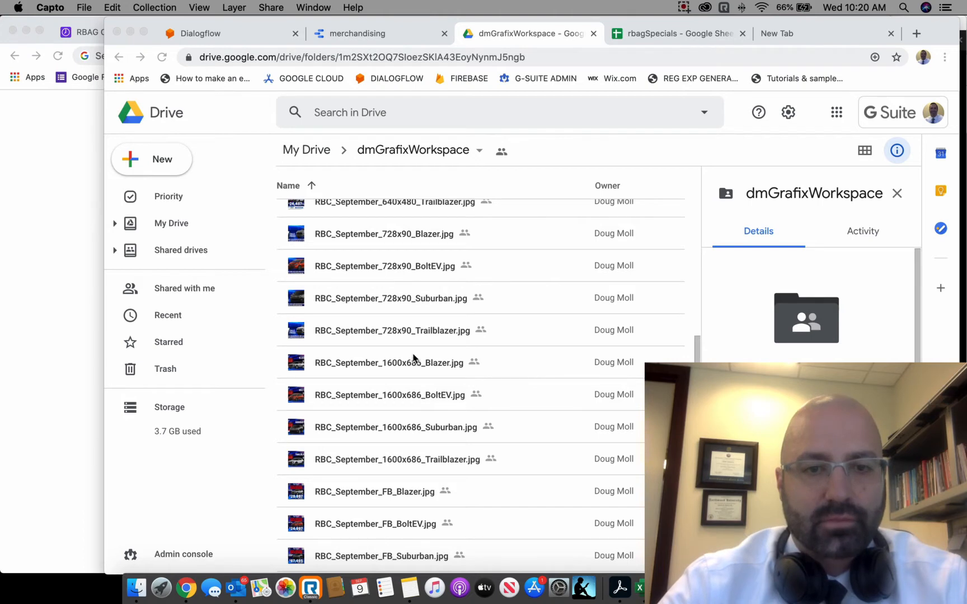
scroll(413, 358, "up", 3)
scroll(428, 340, "up", 4)
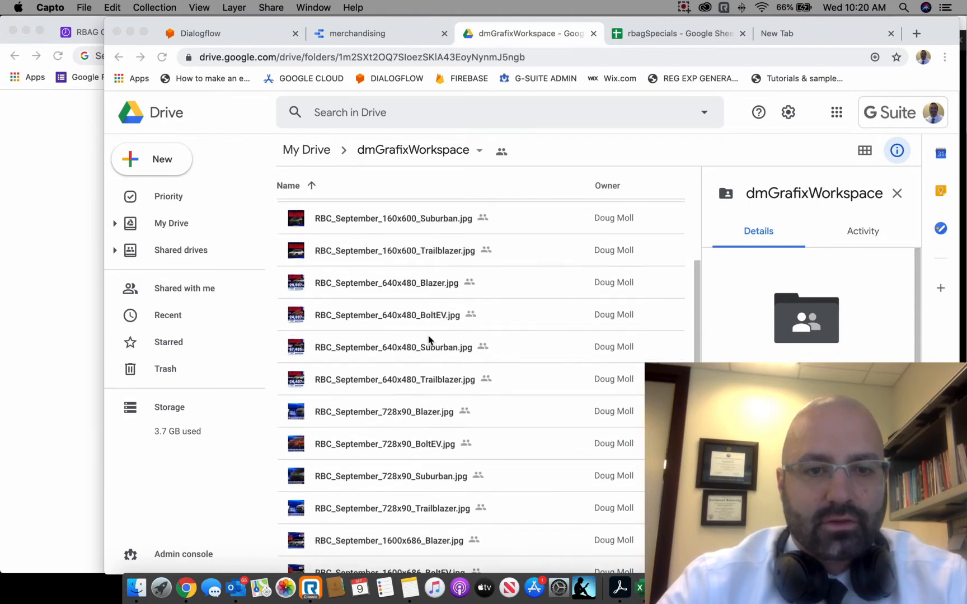
scroll(428, 340, "up", 2)
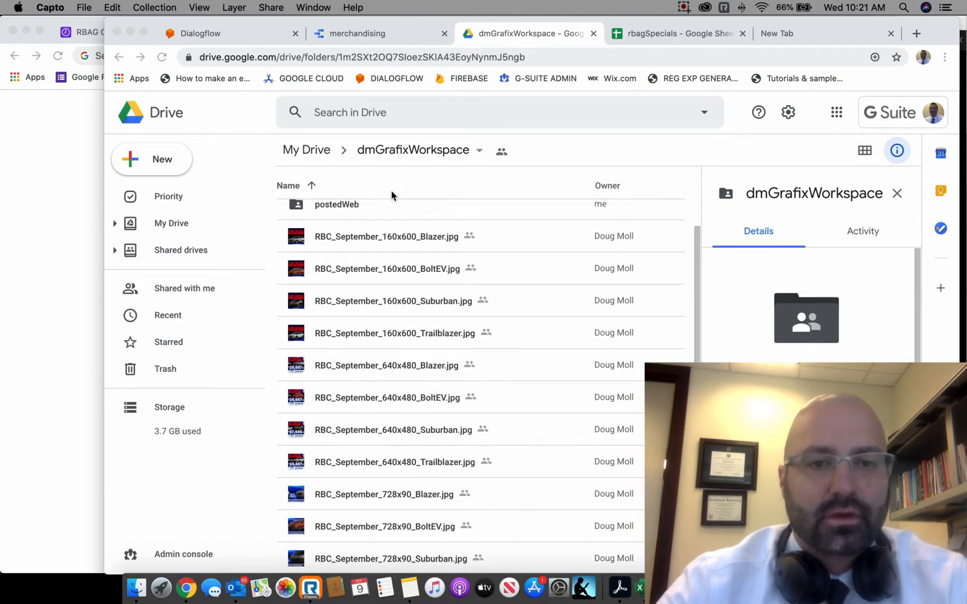
Download all the RBC_September images, from RBC_September_160x600_Blazer.jpg through RBC_September_GMB_Trailblazer.jpg
left_click(388, 248)
left_click(325, 244)
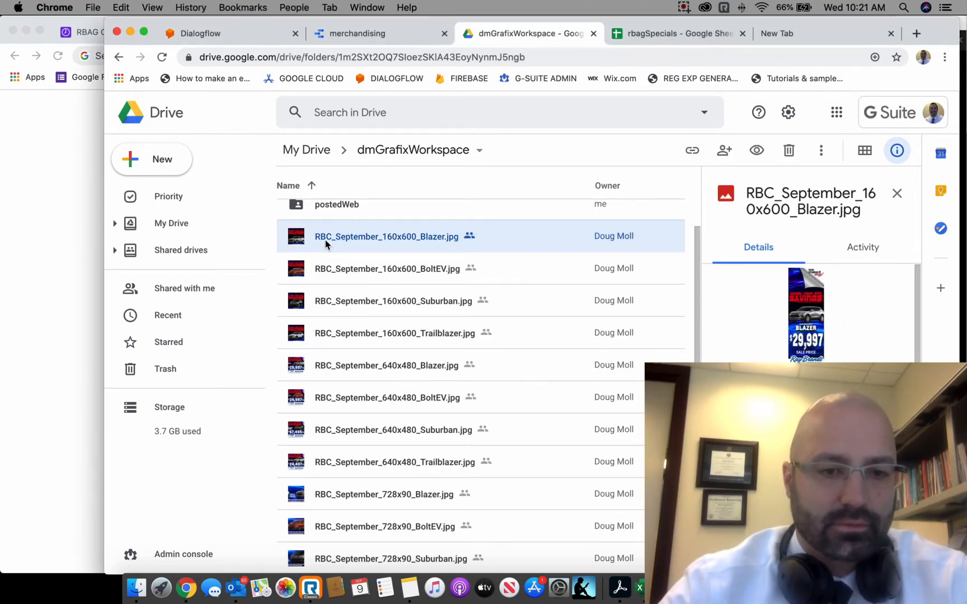
scroll(365, 296, "down", 8)
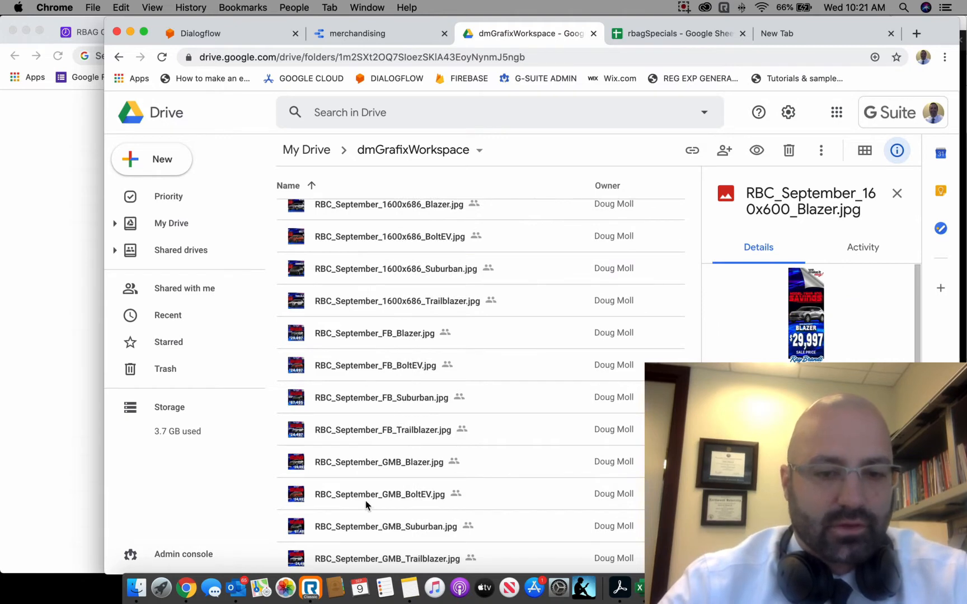
left_click(365, 552, "shift")
scroll(386, 347, "down", 1)
right_click(391, 300)
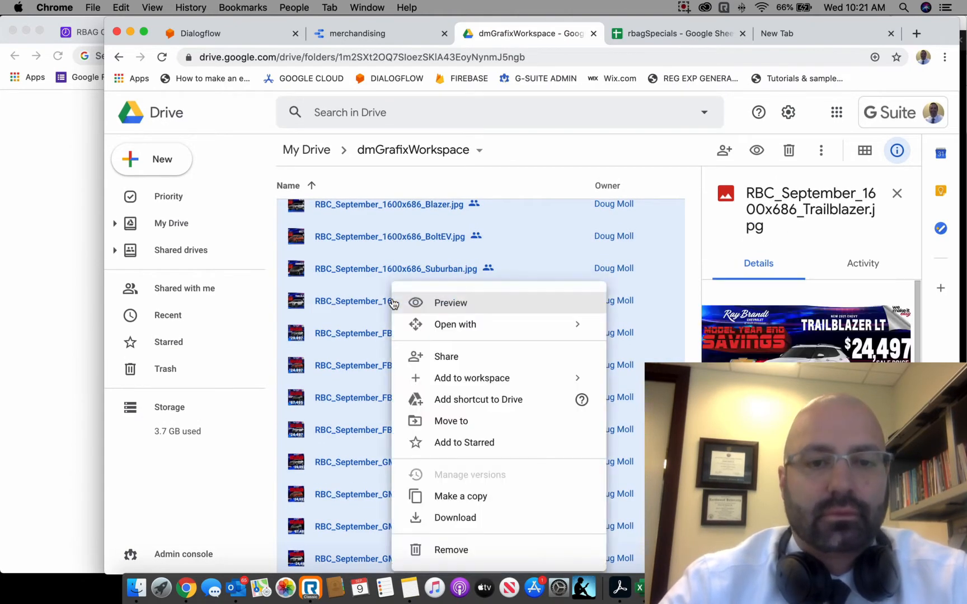
left_click(456, 519)
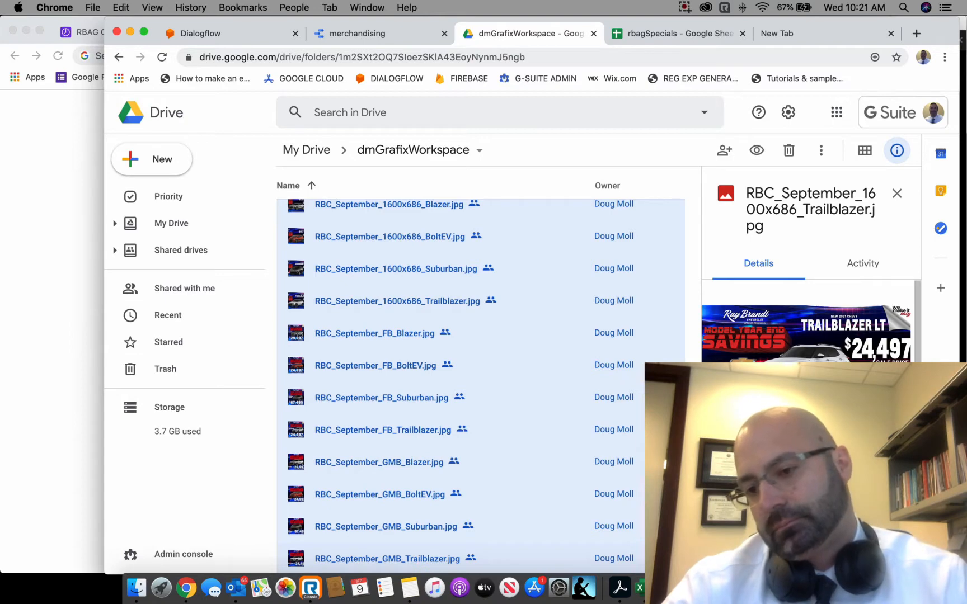
key("super+w")
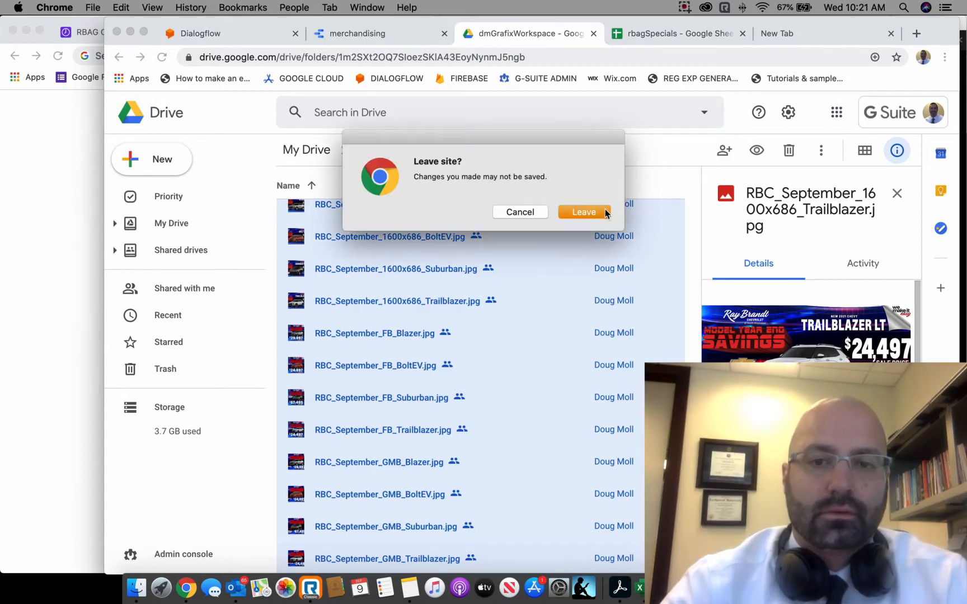
left_click(607, 211)
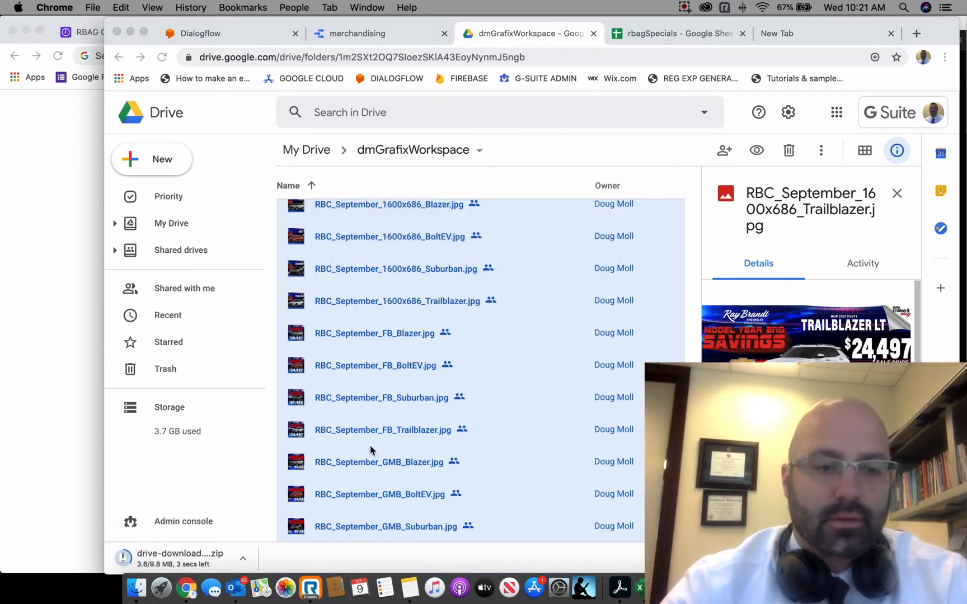
Move the 160x600, 640x480 and 728x90 RBC_September images into the postedDisplayPPC folder, accepting the sharing change
scroll(390, 359, "up", 6)
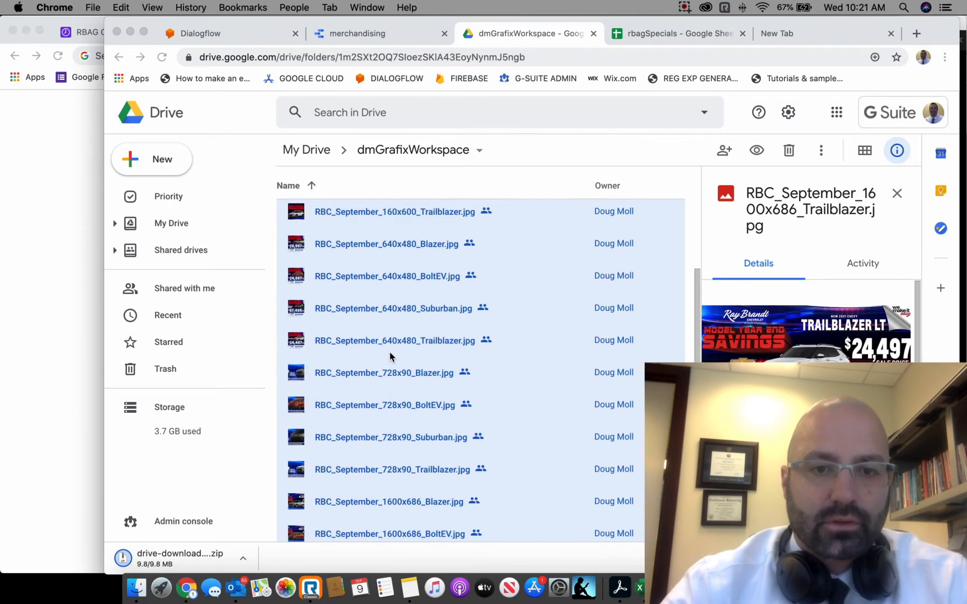
scroll(518, 282, "up", 5)
scroll(500, 277, "down", 10)
scroll(500, 277, "up", 7)
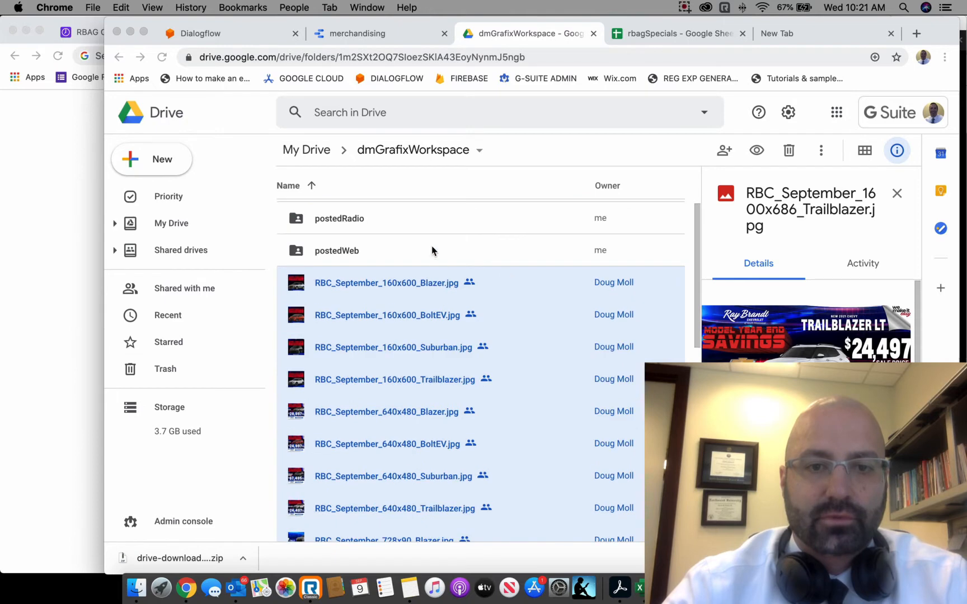
left_click(450, 286)
left_click(416, 291)
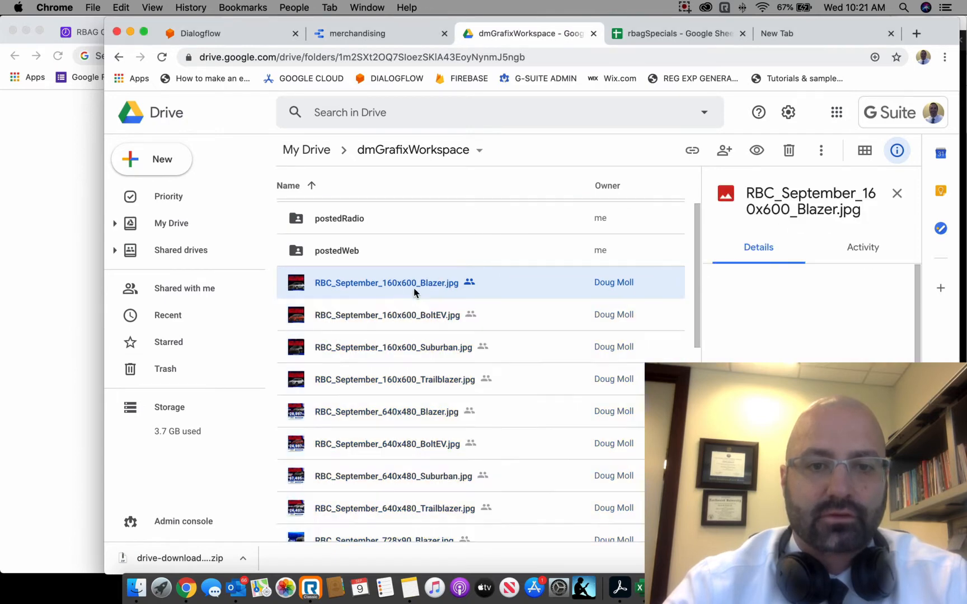
scroll(403, 313, "down", 6)
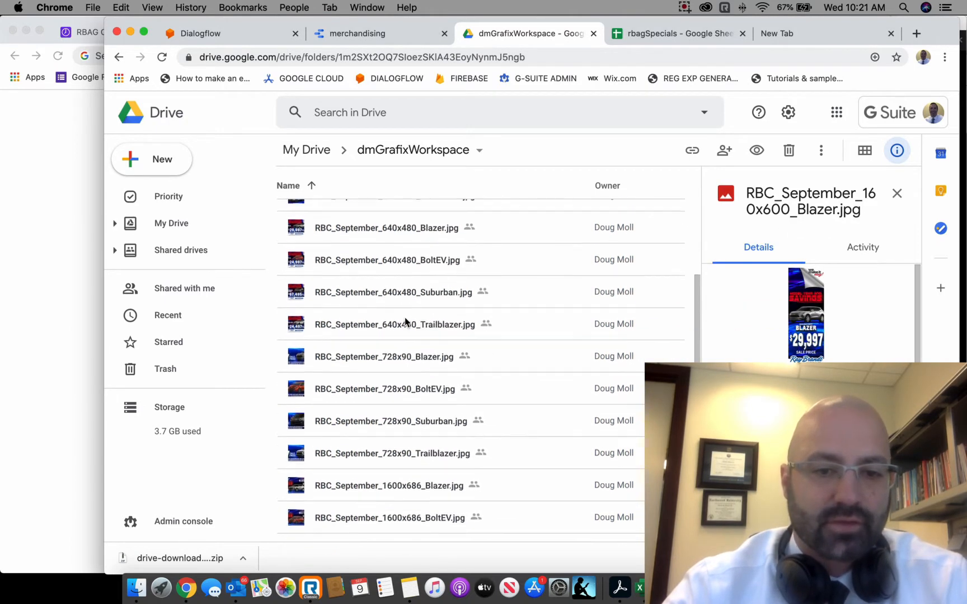
left_click(411, 450, "shift")
scroll(411, 452, "up", 8)
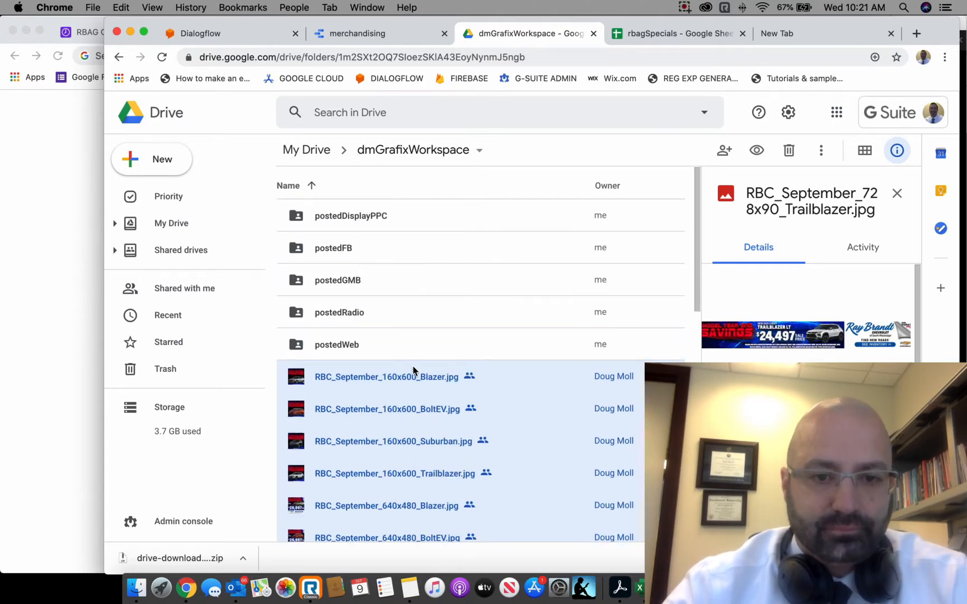
left_click_drag(414, 380, 365, 219)
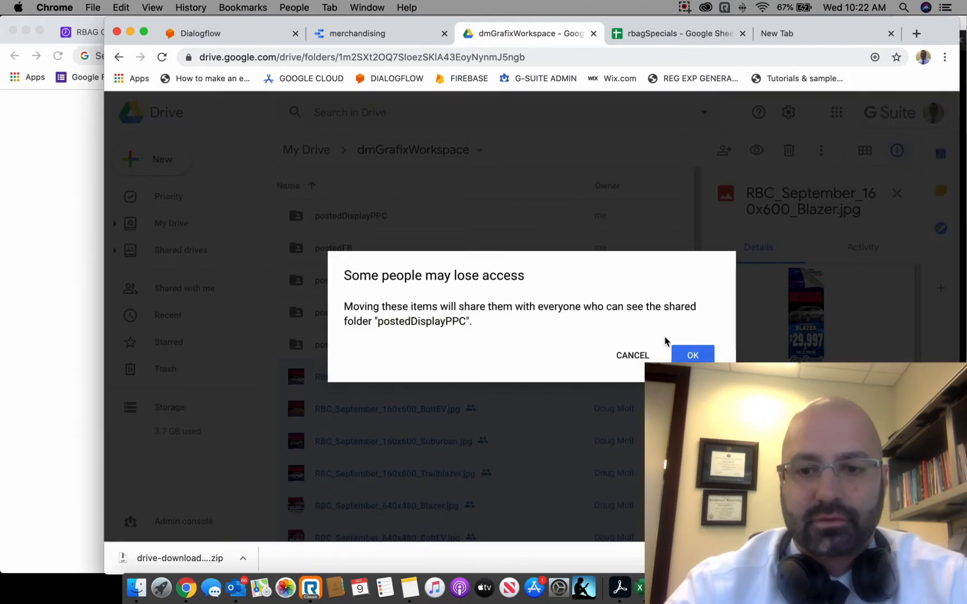
left_click(693, 356)
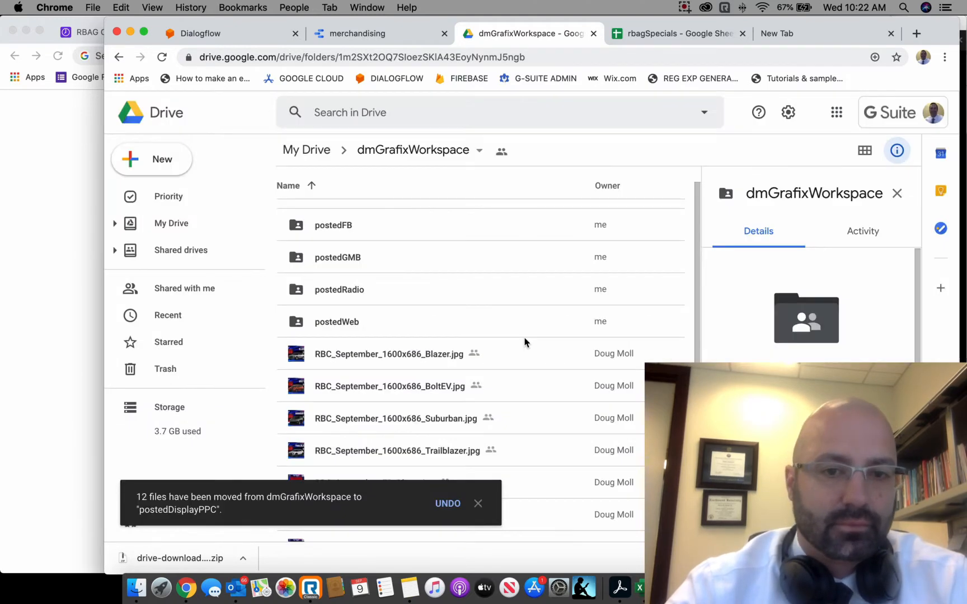
Move the four RBC_September_1600x686 images into the postedWeb folder and accept the sharing change
left_click(419, 361)
left_click(434, 451, "shift")
left_click_drag(428, 358, 343, 329)
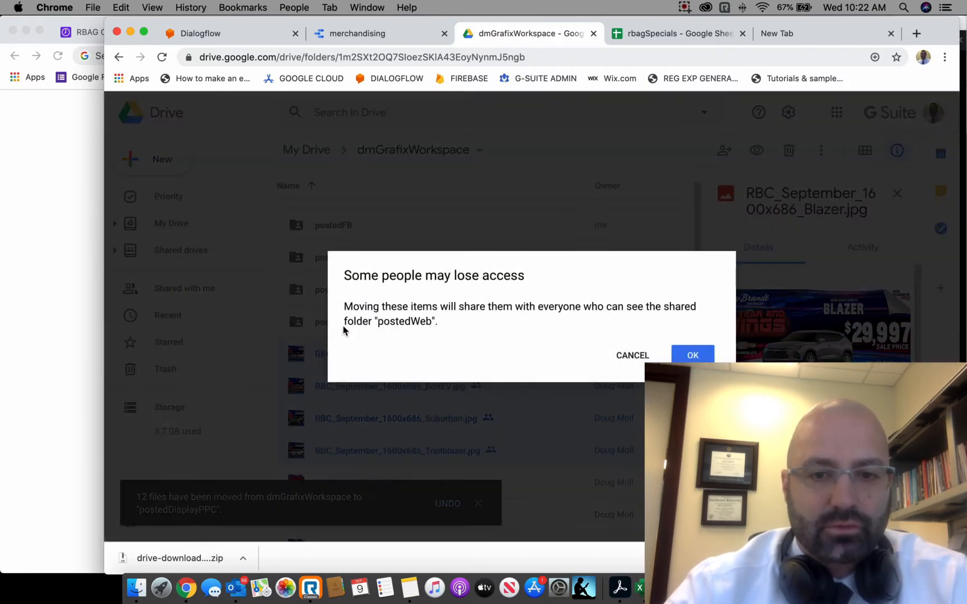
left_click(692, 355)
Move the four RBC_September_FB images into the postedFB folder and accept the sharing change
left_click(480, 363)
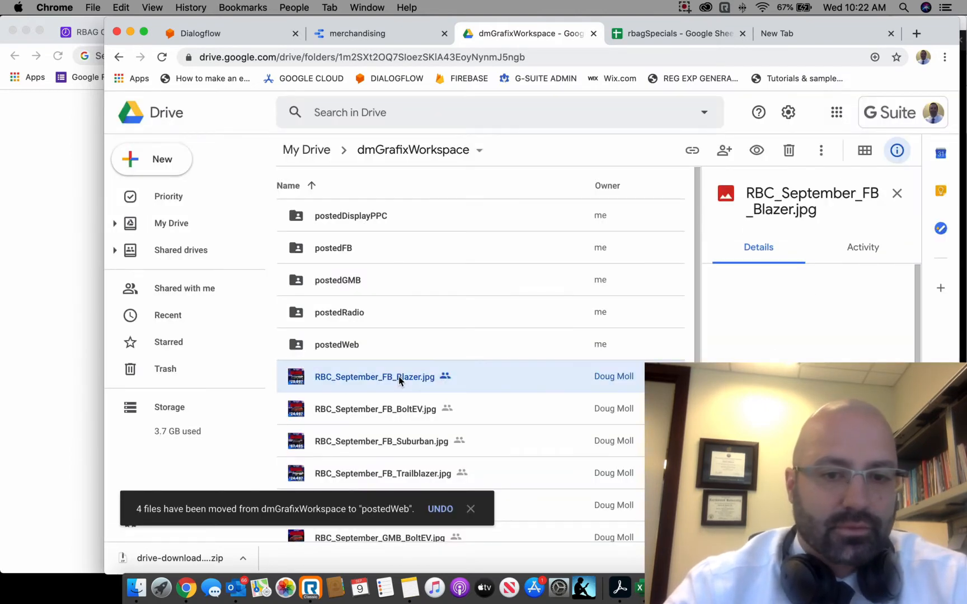
left_click(412, 470, "shift")
left_click_drag(412, 375, 332, 256)
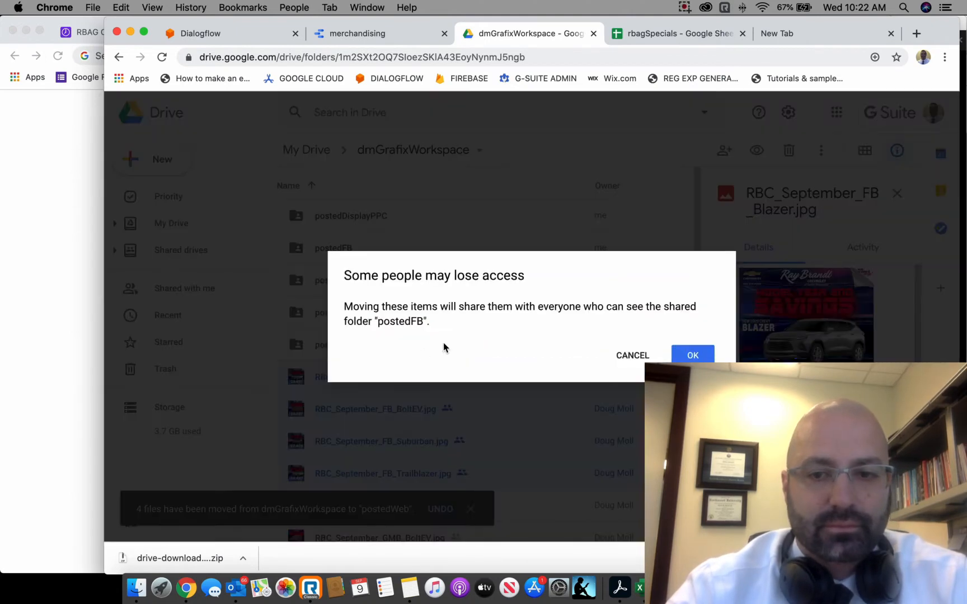
left_click(691, 355)
Move the four RBC_September_GMB images into the postedGMB folder and accept the sharing change
left_click(445, 378)
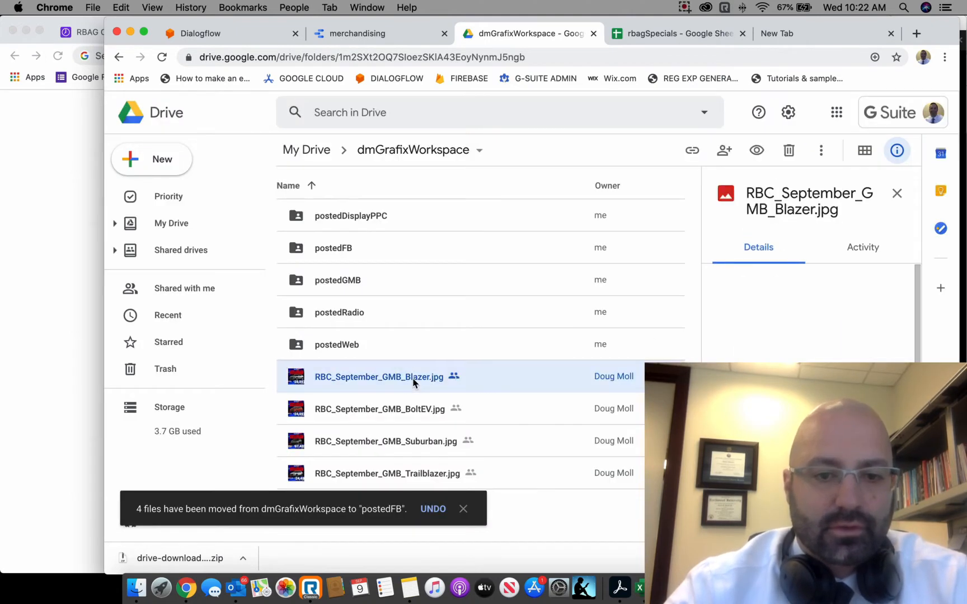
left_click(413, 474, "shift")
left_click_drag(410, 375, 358, 290)
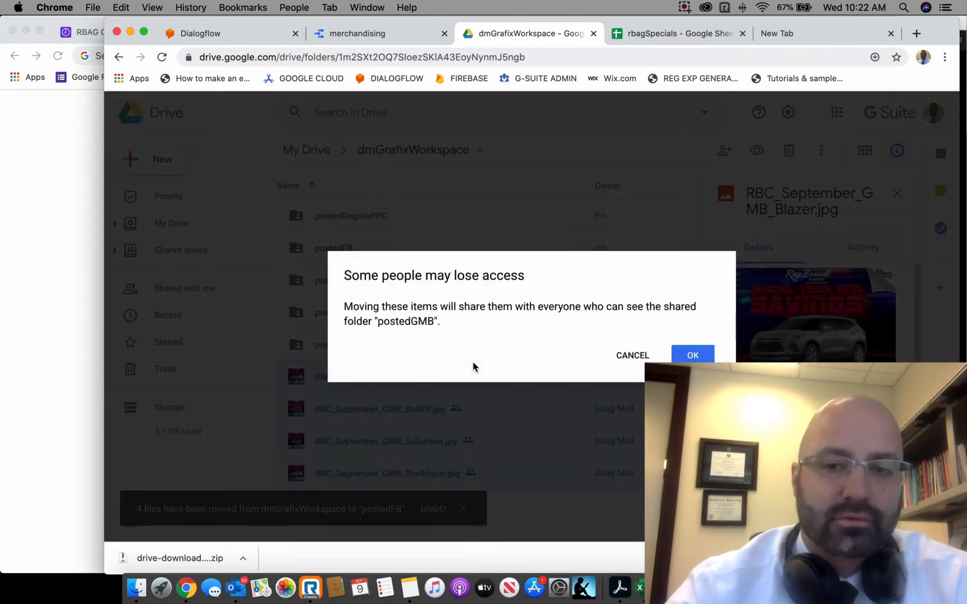
left_click(698, 356)
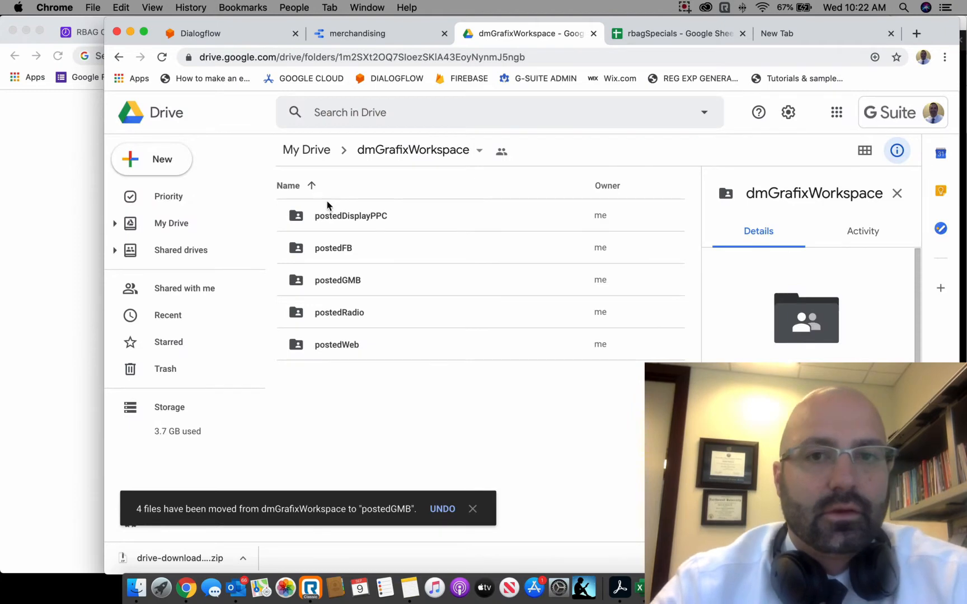
Try to open the Ray Brandt Chevrolet WordPress admin page in place of the rbagSpecials spreadsheet
left_click(691, 38)
left_click(440, 58)
type("rayb")
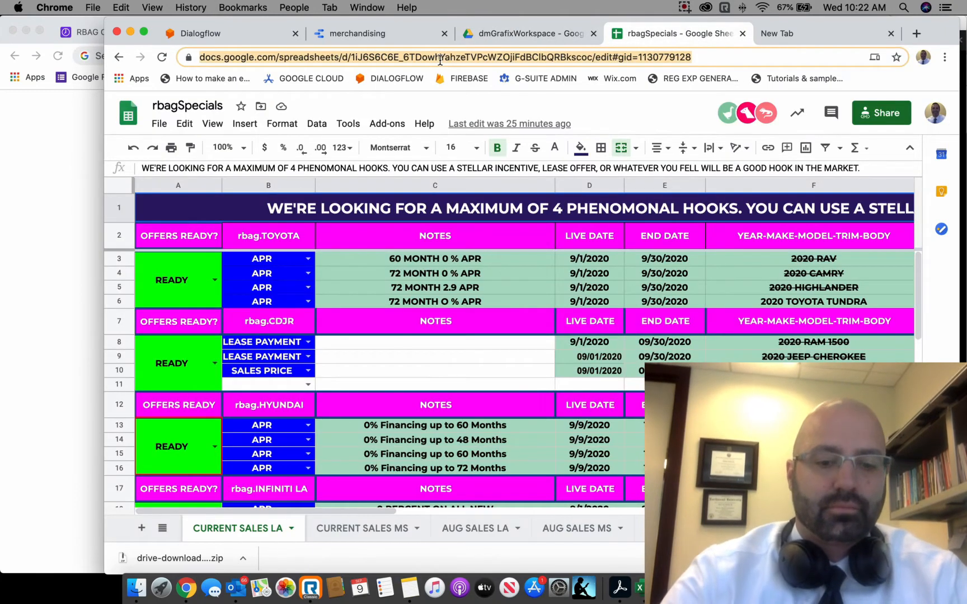
type("randtche")
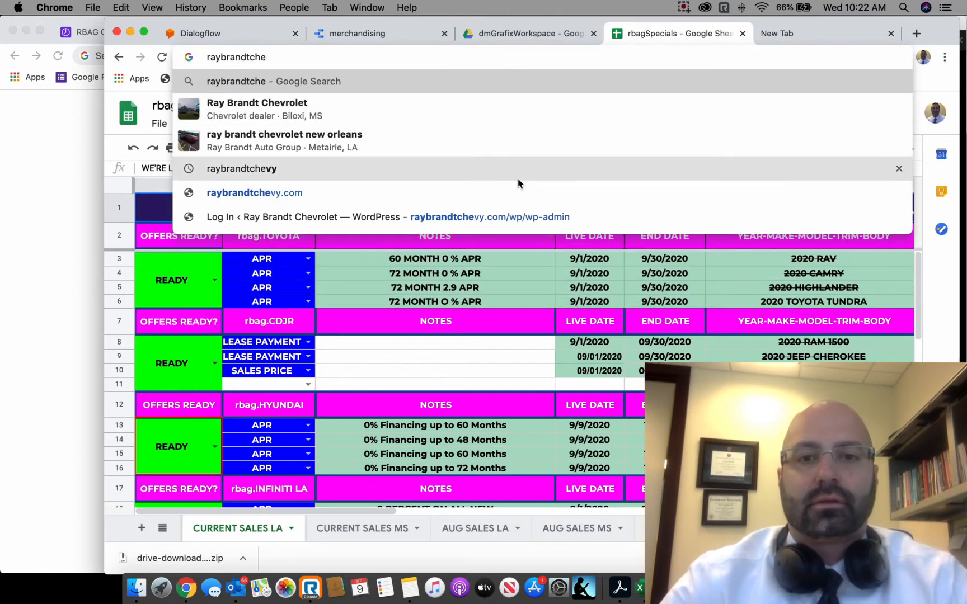
left_click(516, 218)
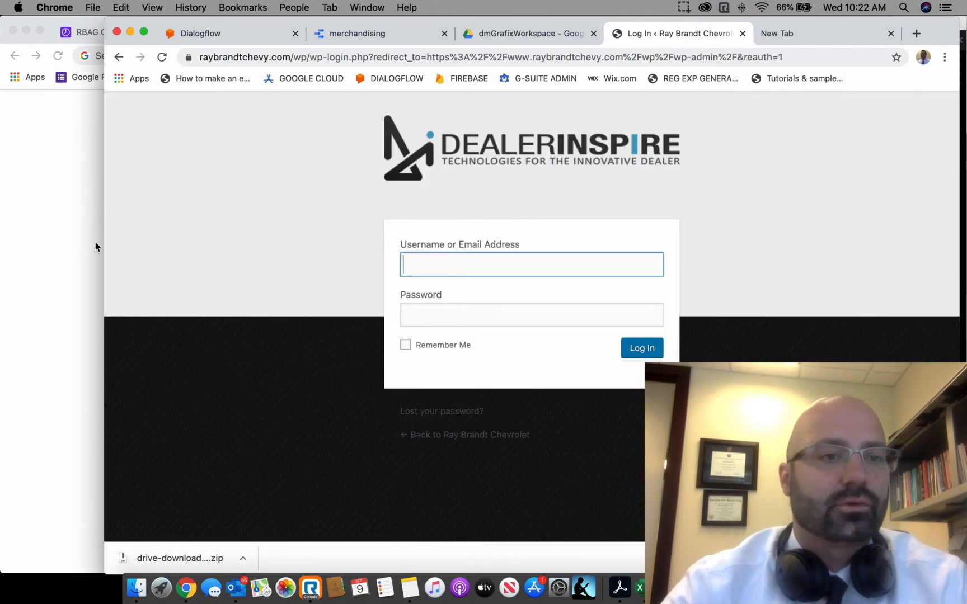
Switch to the other Chrome window and open the site admin at raybrandtchevy.com/wp/wp-admin
left_click(96, 247)
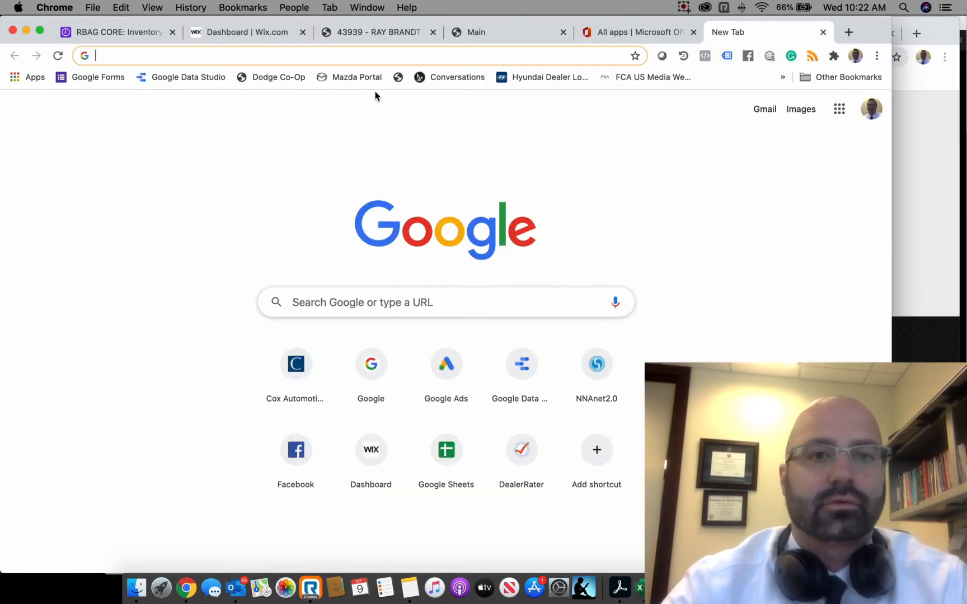
left_click(431, 56)
type("raybrandtchez")
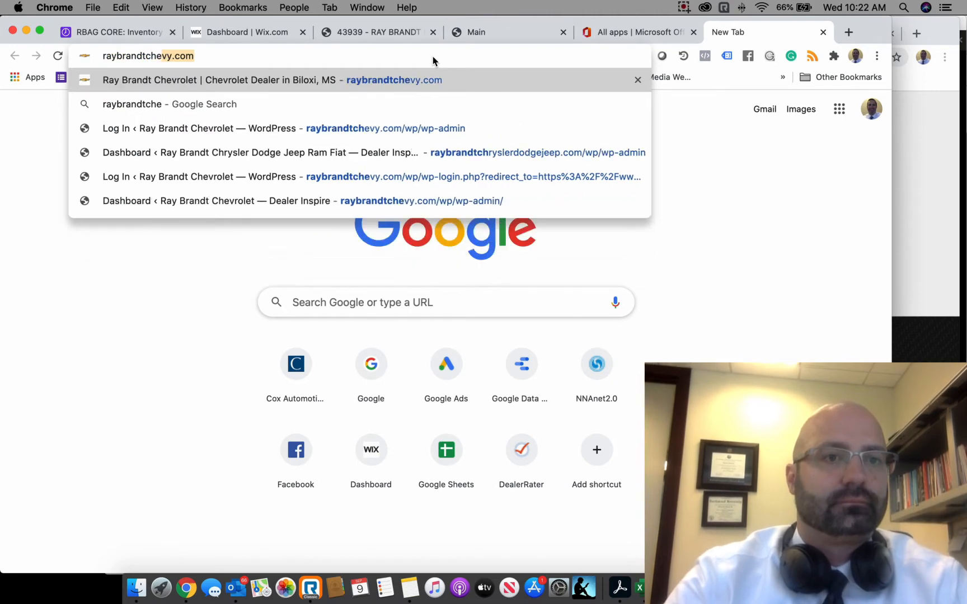
key("BackSpace")
key("Down")
key("Down")
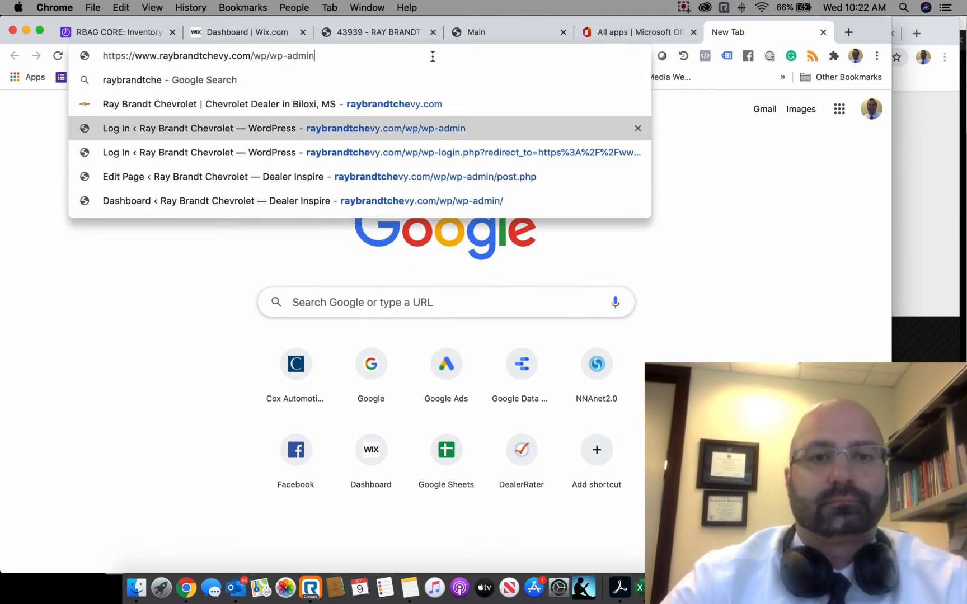
key("Return")
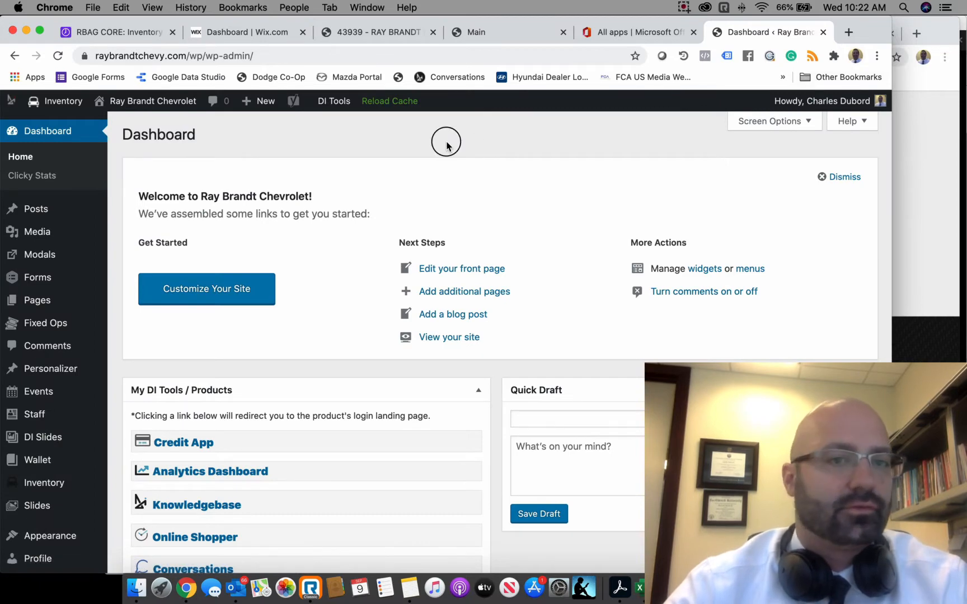
Open the list of all DI Slides and open the Specials 1 draft for editing
mouse_move(59, 449)
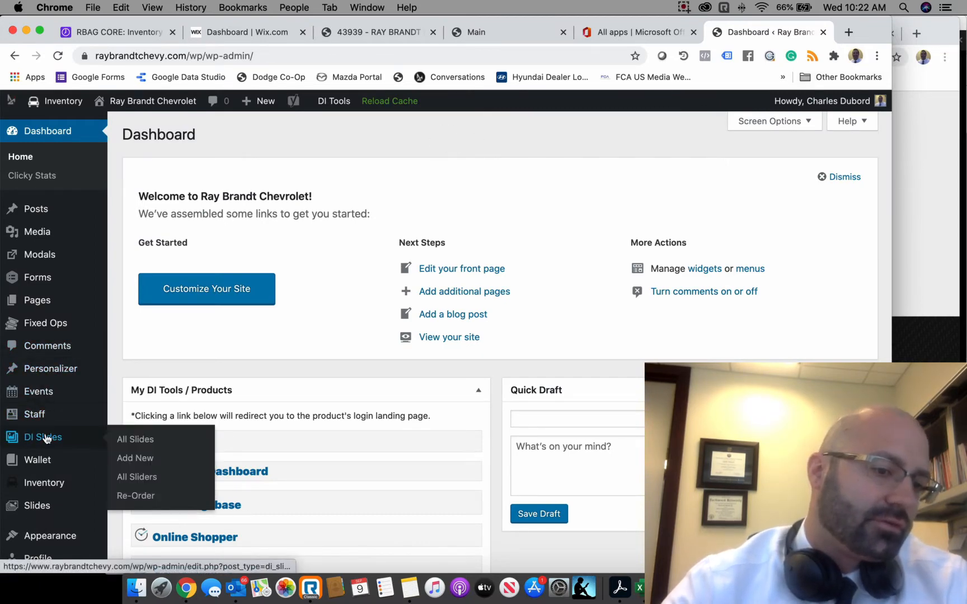
mouse_move(48, 508)
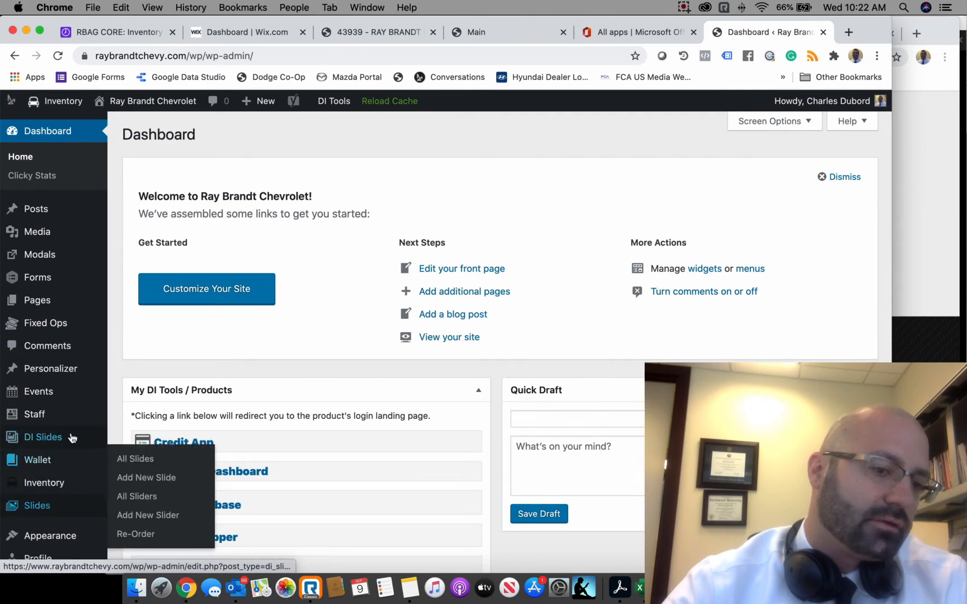
left_click(112, 438)
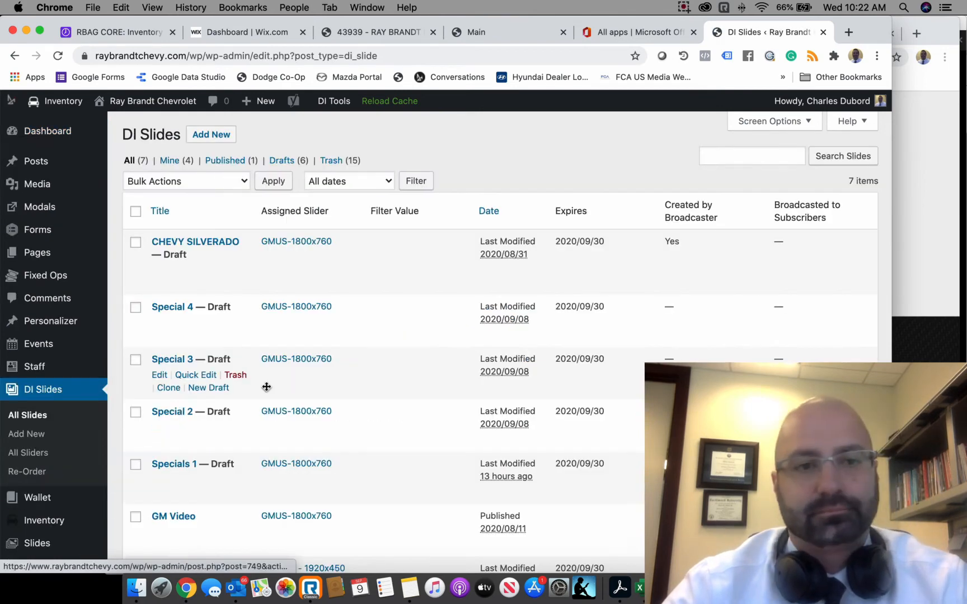
scroll(266, 387, "down", 5)
scroll(233, 374, "up", 3)
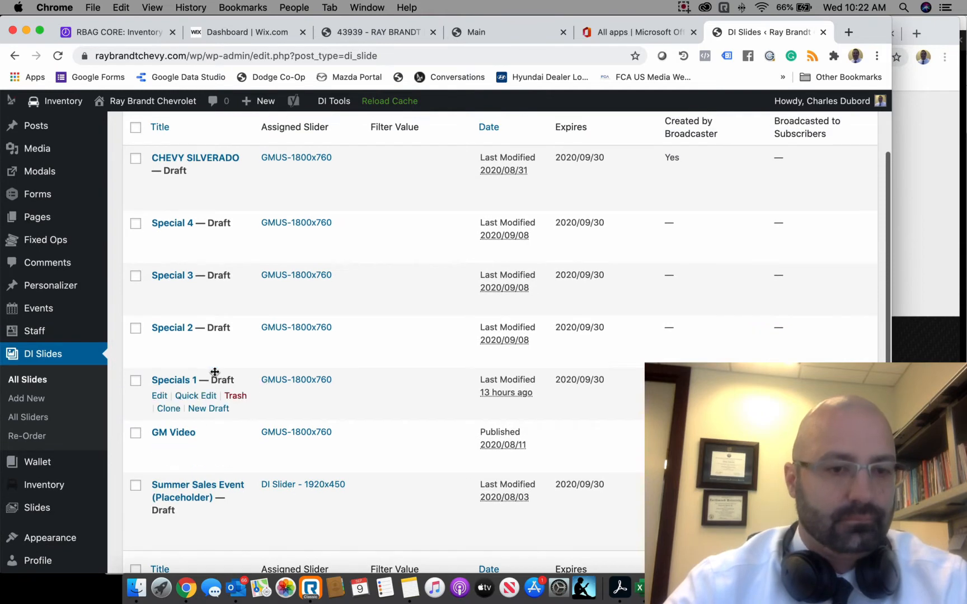
left_click(187, 381)
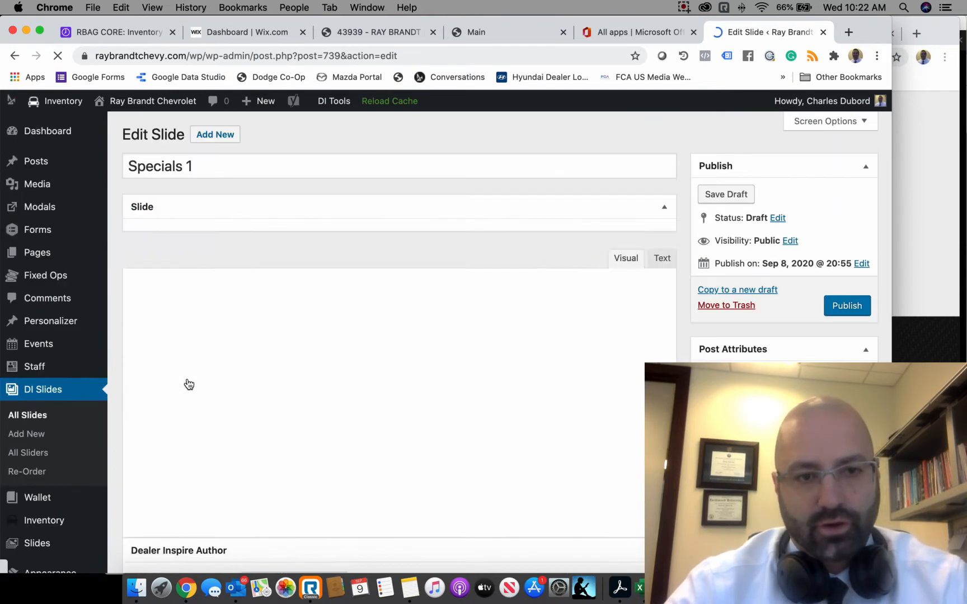
Review the Specials 1 slide's desktop and mobile images, slide URL and expiration date, and publish the slide
scroll(312, 388, "down", 3)
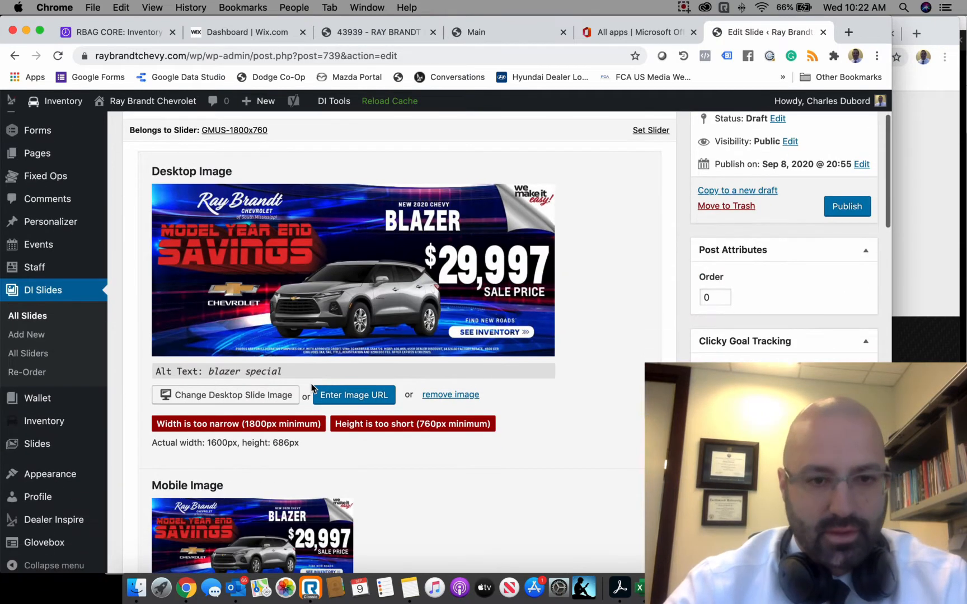
scroll(452, 296, "down", 8)
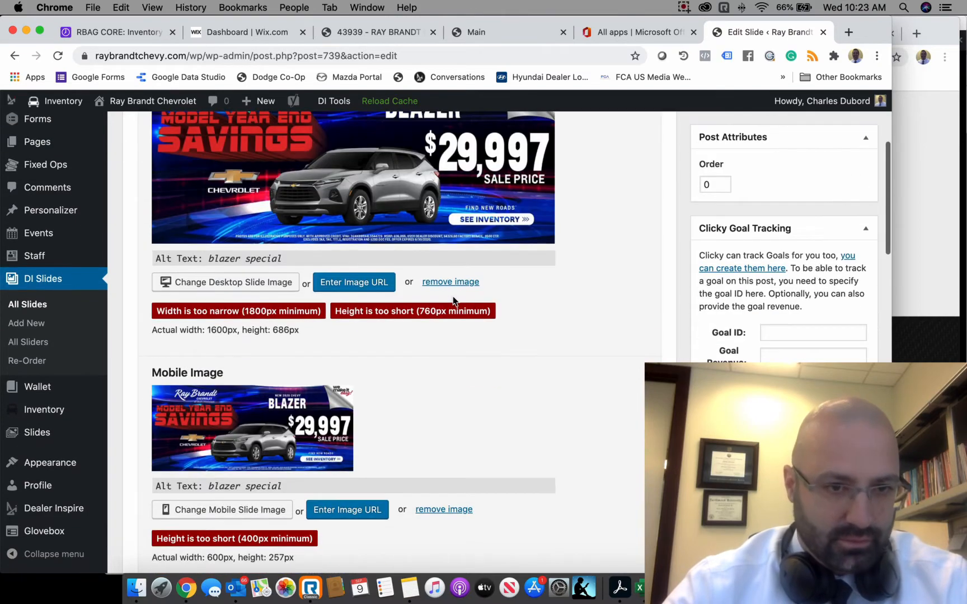
scroll(452, 297, "up", 7)
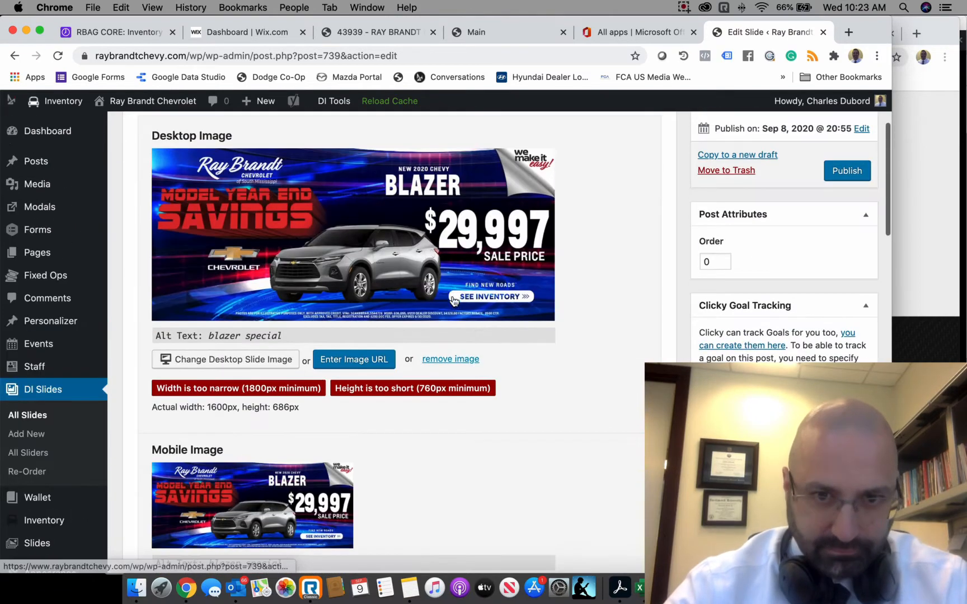
scroll(423, 324, "down", 8)
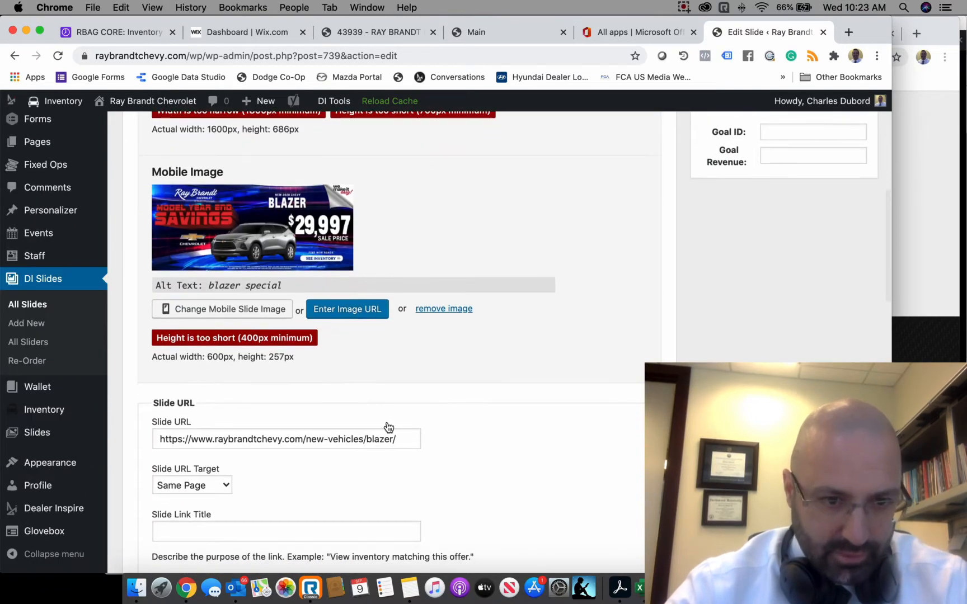
scroll(389, 426, "down", 20)
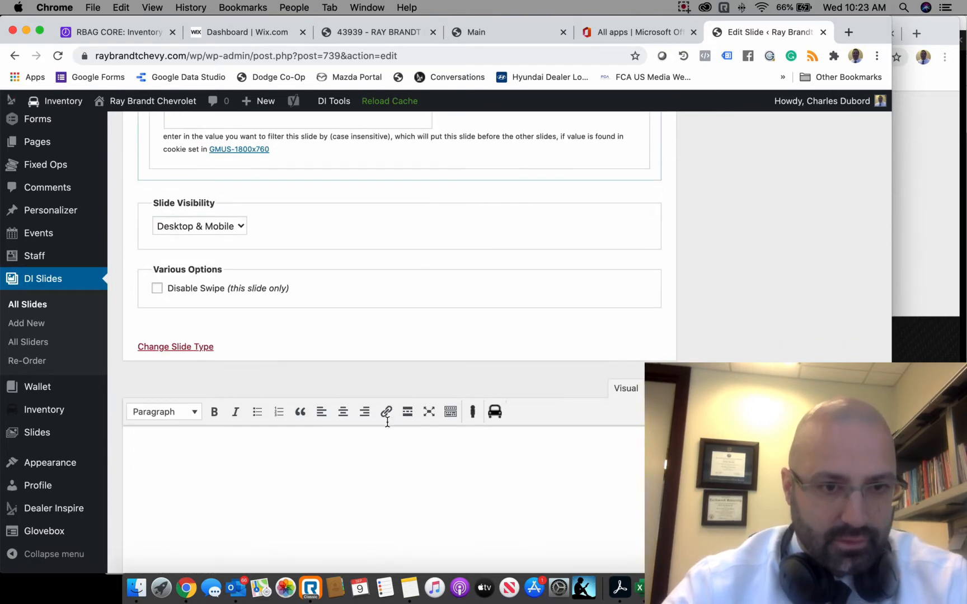
scroll(388, 424, "down", 10)
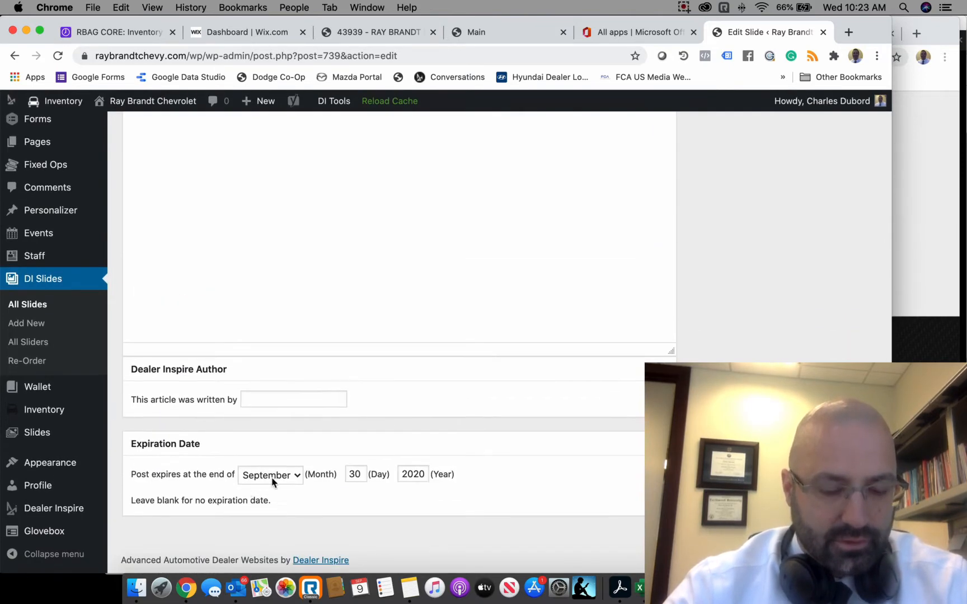
scroll(513, 372, "up", 20)
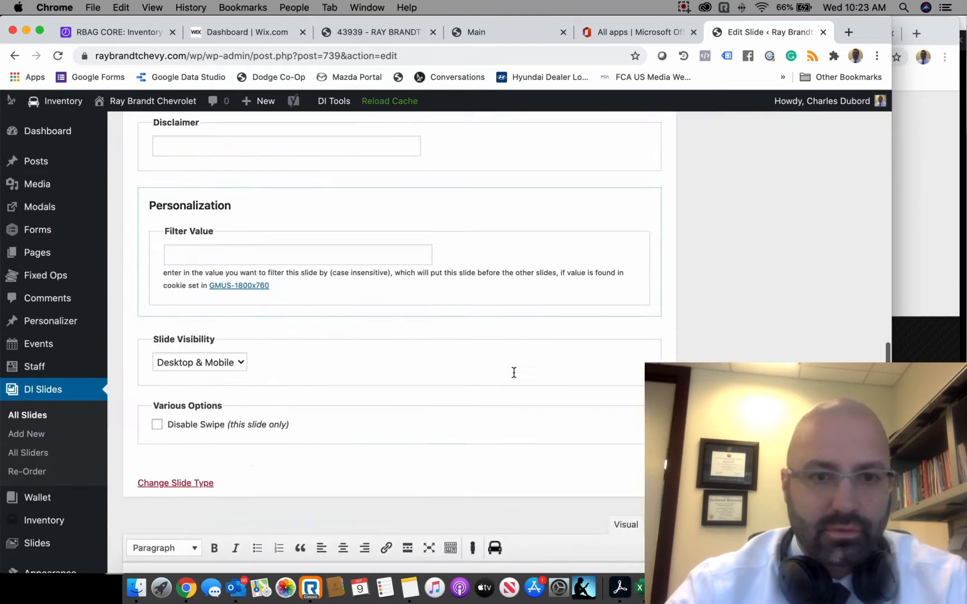
scroll(514, 372, "up", 10)
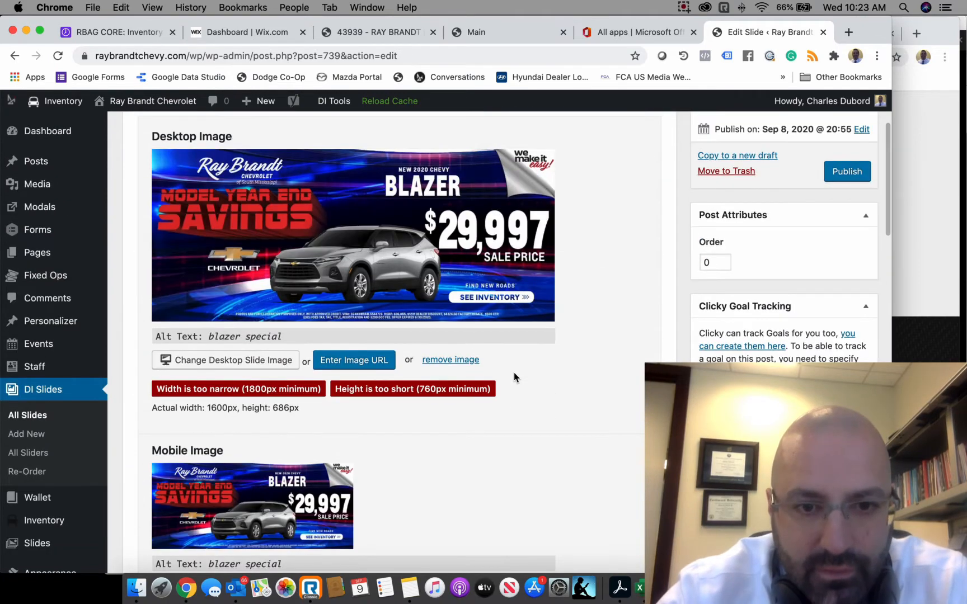
scroll(755, 278, "up", 3)
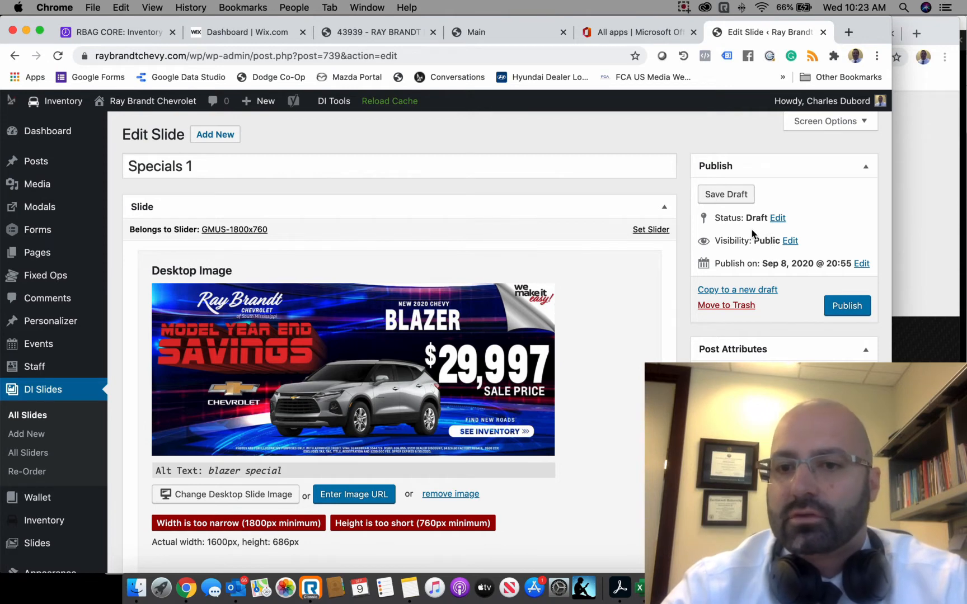
left_click(853, 315)
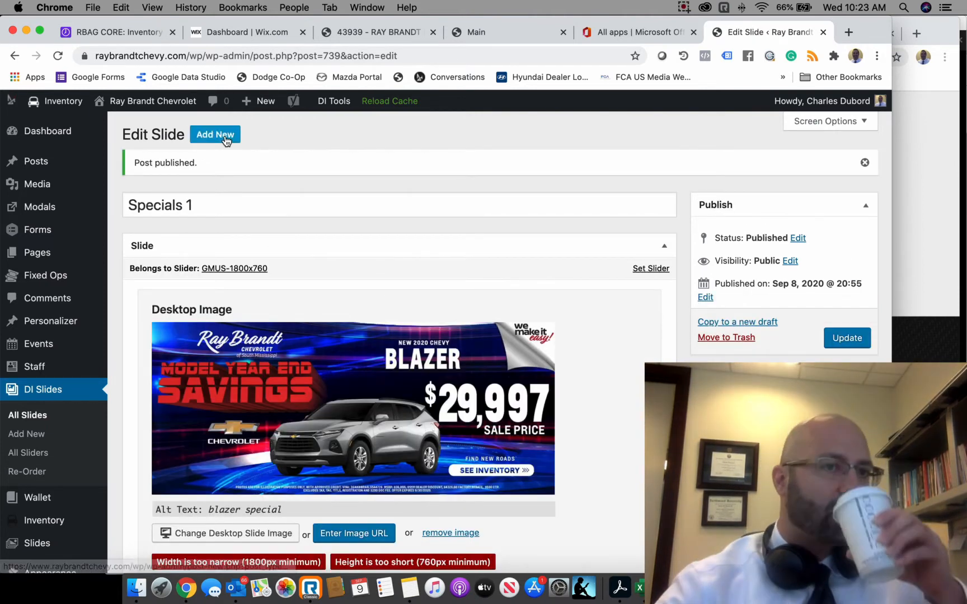
Return to the list of all DI Slides, open the Special 2 draft, and review its images and slide URL
left_click(38, 418)
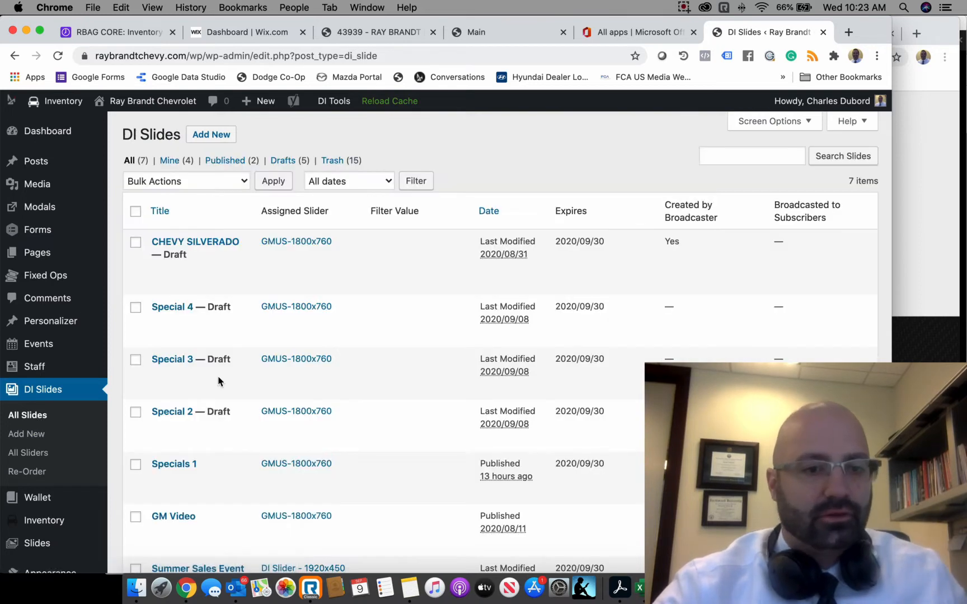
scroll(215, 379, "down", 1)
left_click(176, 382)
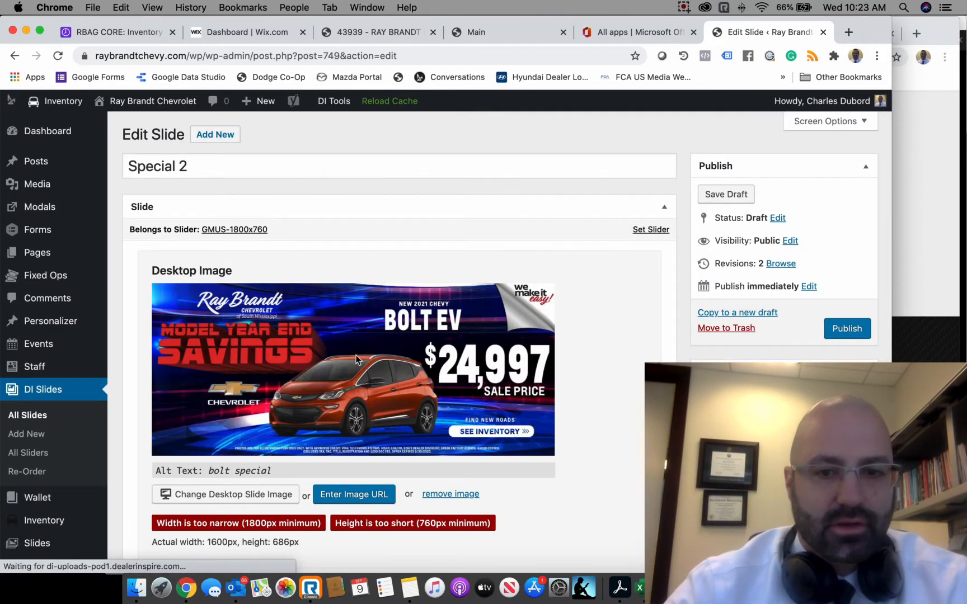
scroll(356, 359, "down", 5)
scroll(355, 360, "down", 5)
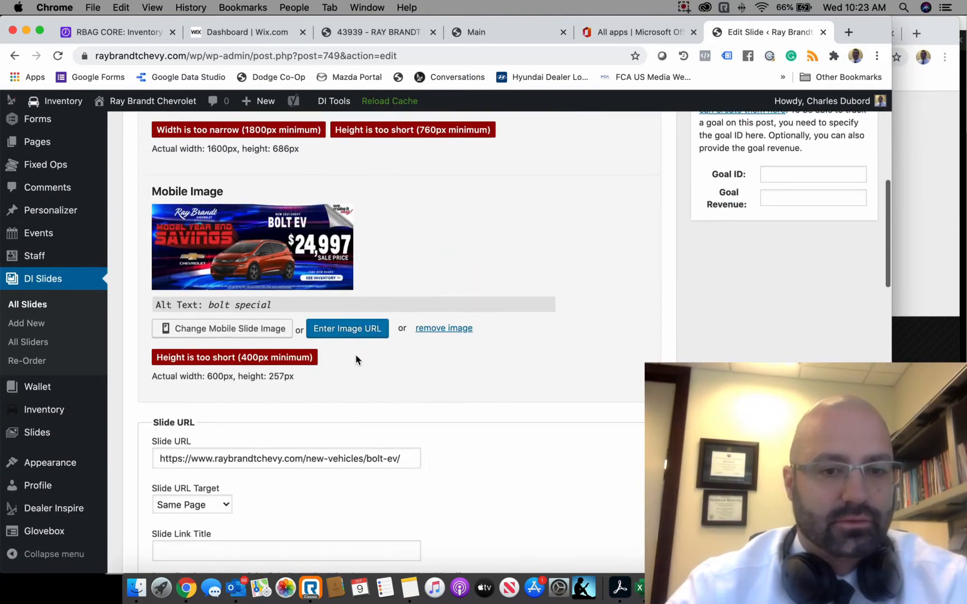
scroll(356, 360, "up", 5)
scroll(356, 359, "up", 2)
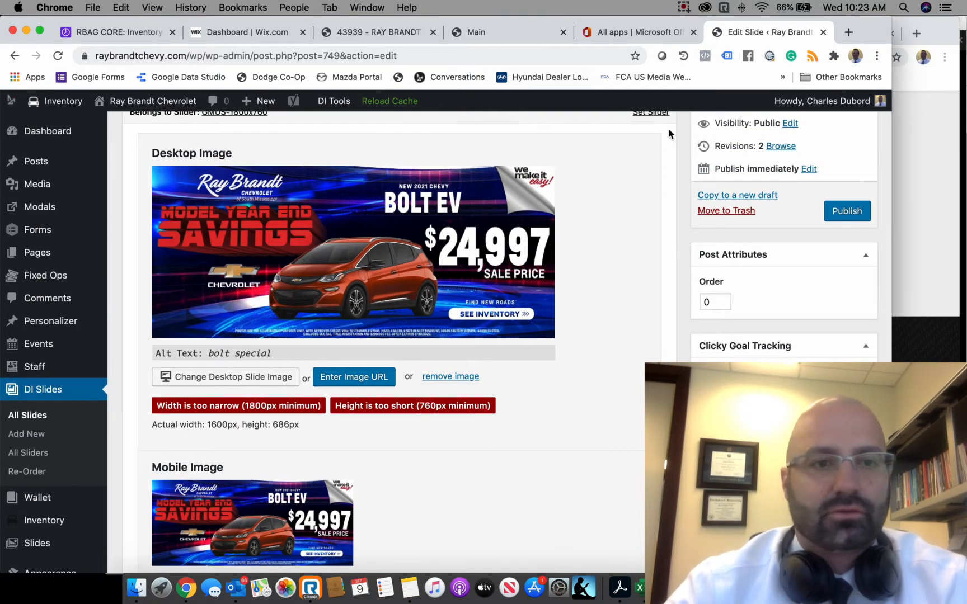
scroll(516, 175, "up", 3)
Open the public site raybrandtchevy.com in a new browser tab
left_click(848, 32)
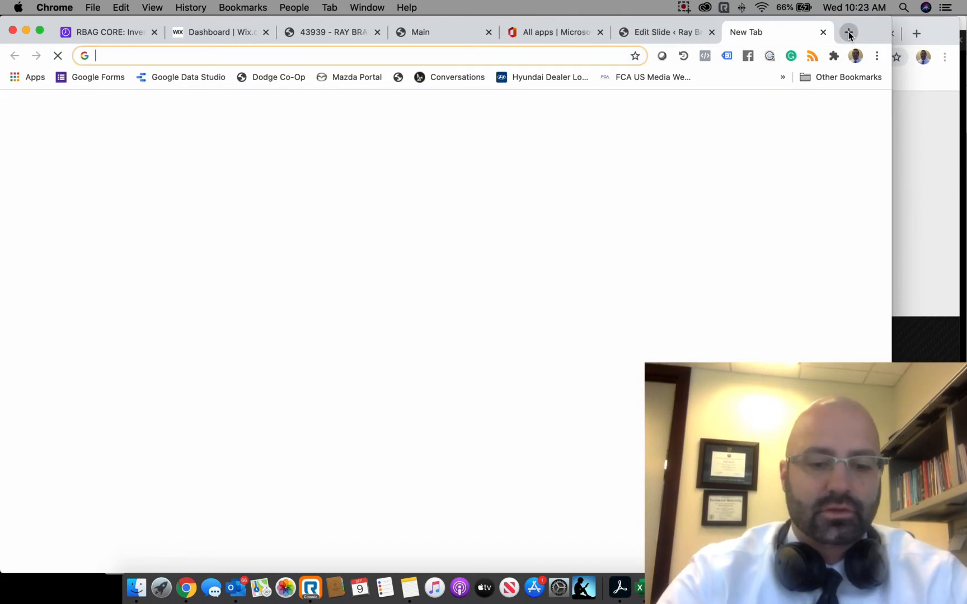
type("raybrandtchevy")
key("Return")
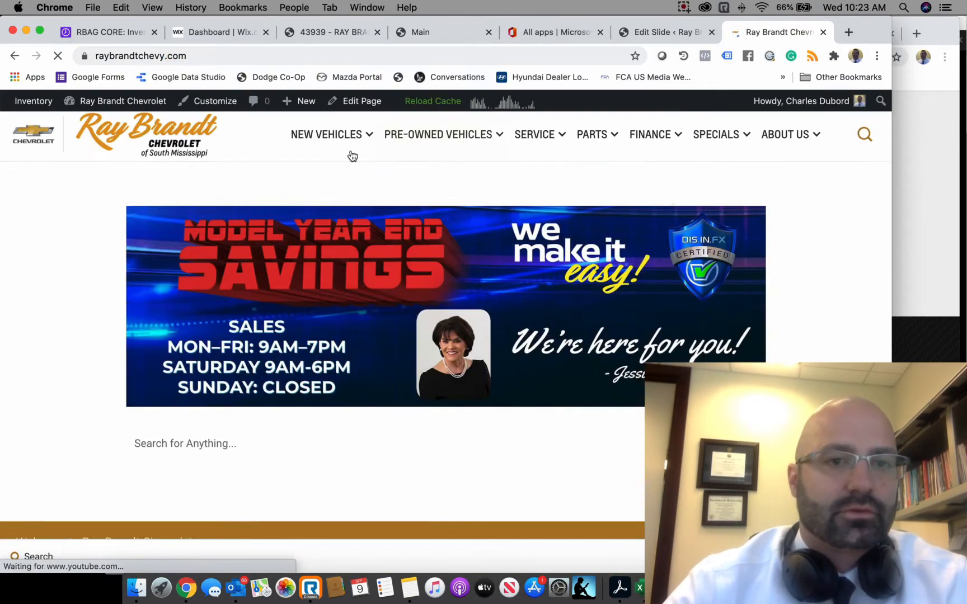
Look through the site's new vehicle categories and open the Bolt EV inventory page from the electric models
mouse_move(334, 133)
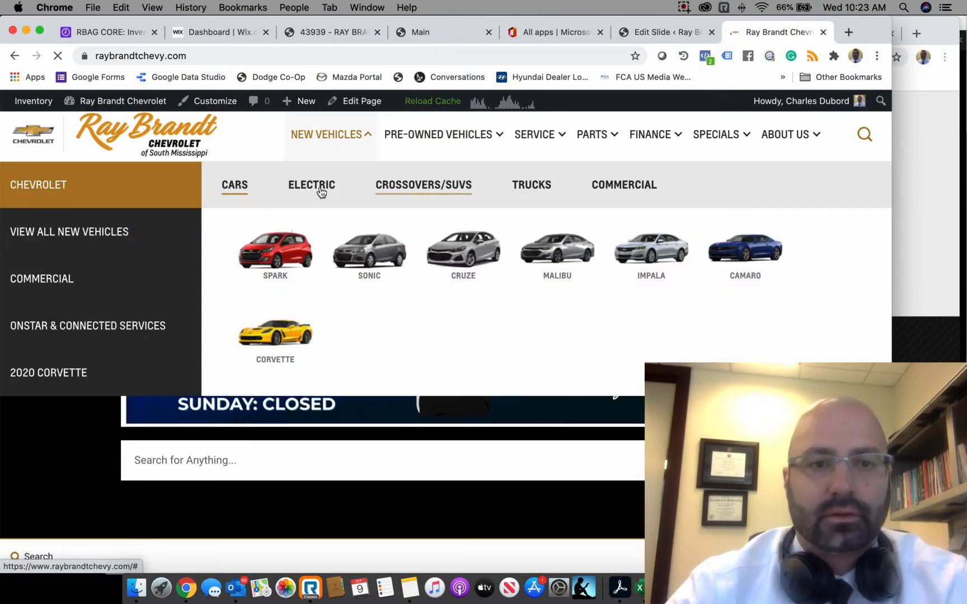
left_click(322, 189)
left_click(300, 260)
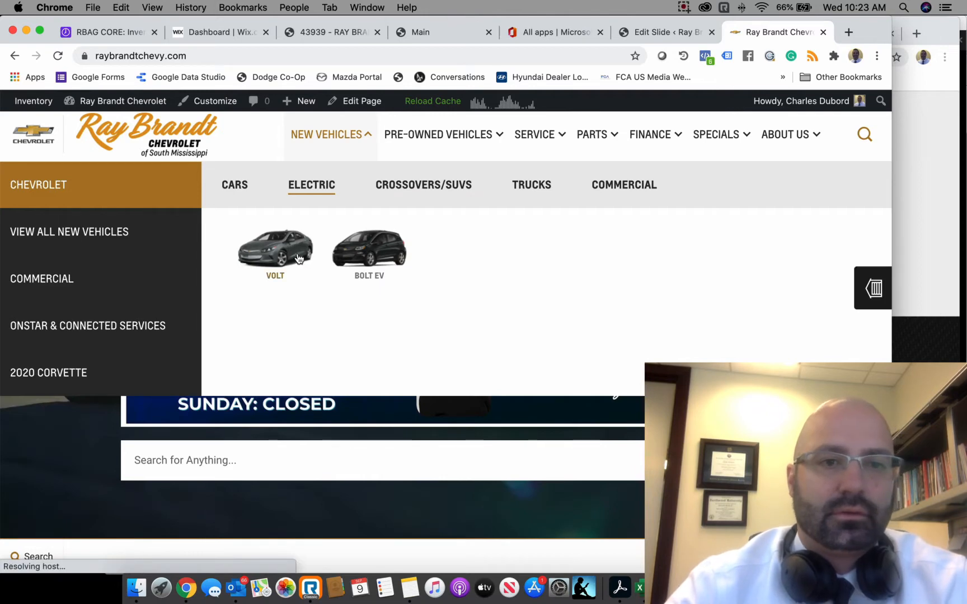
left_click(239, 192)
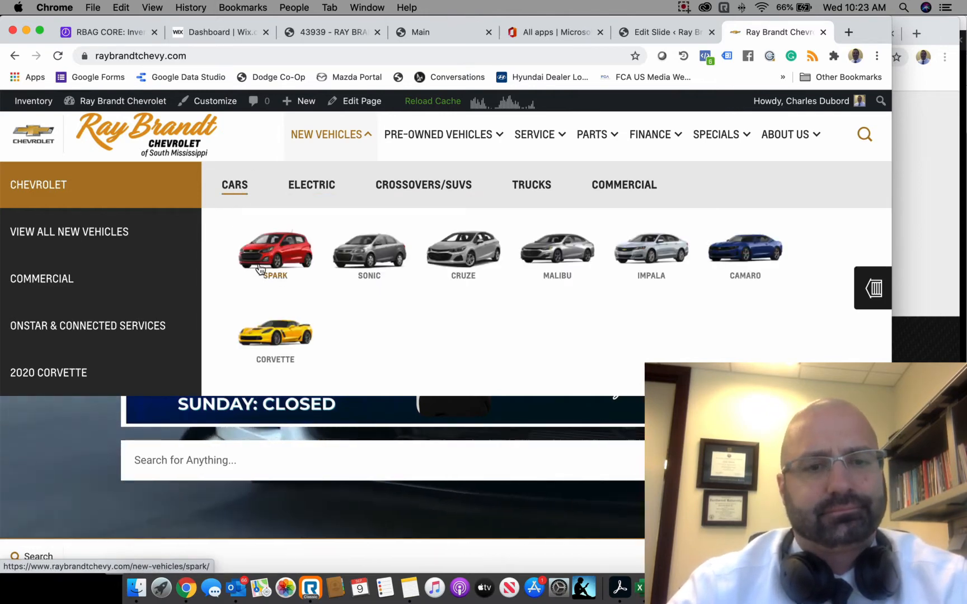
left_click(430, 184)
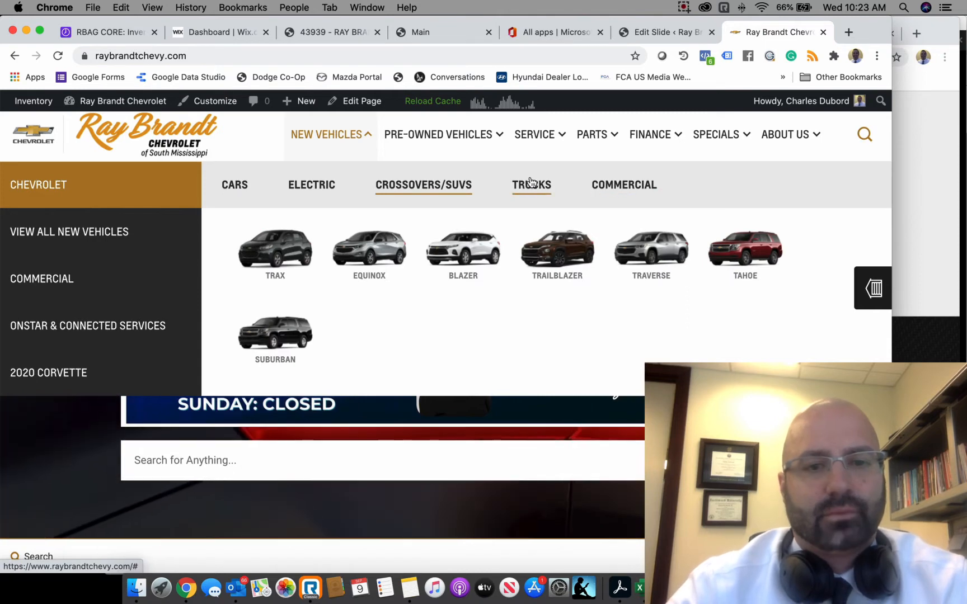
left_click(531, 183)
left_click(615, 181)
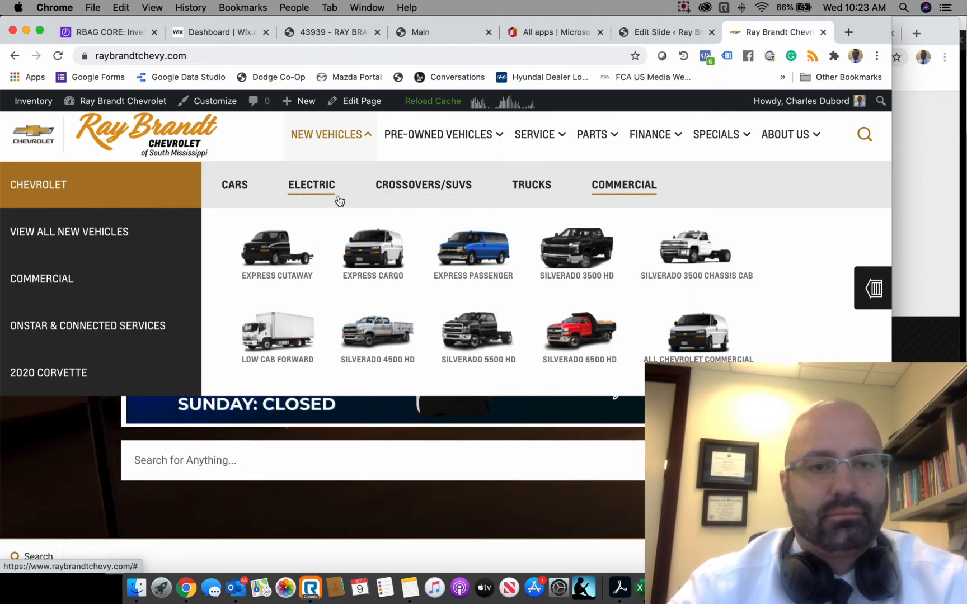
left_click(311, 184)
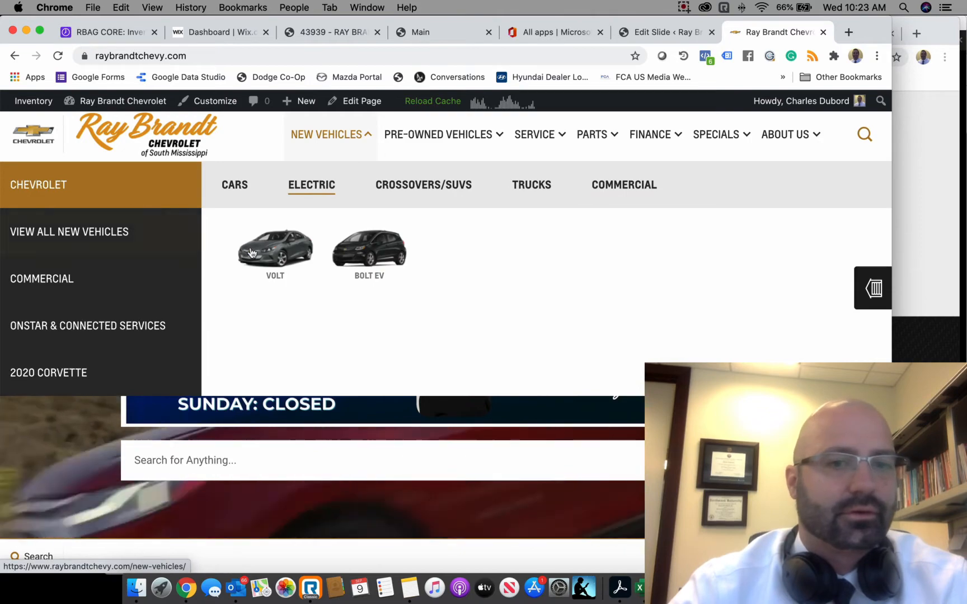
left_click(366, 253)
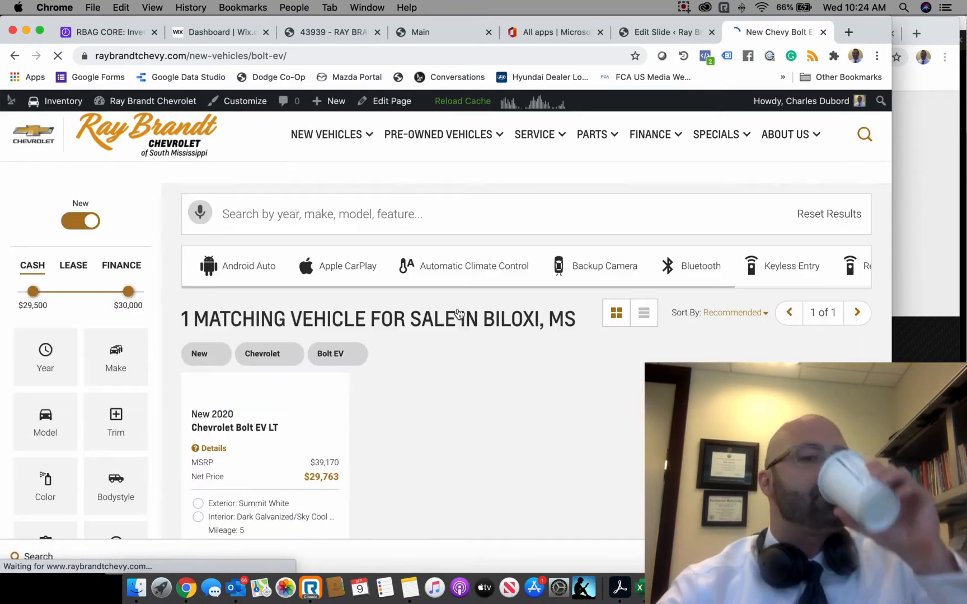
Examine the model year and pricing on the Bolt EV listing in the search results
scroll(458, 320, "down", 3)
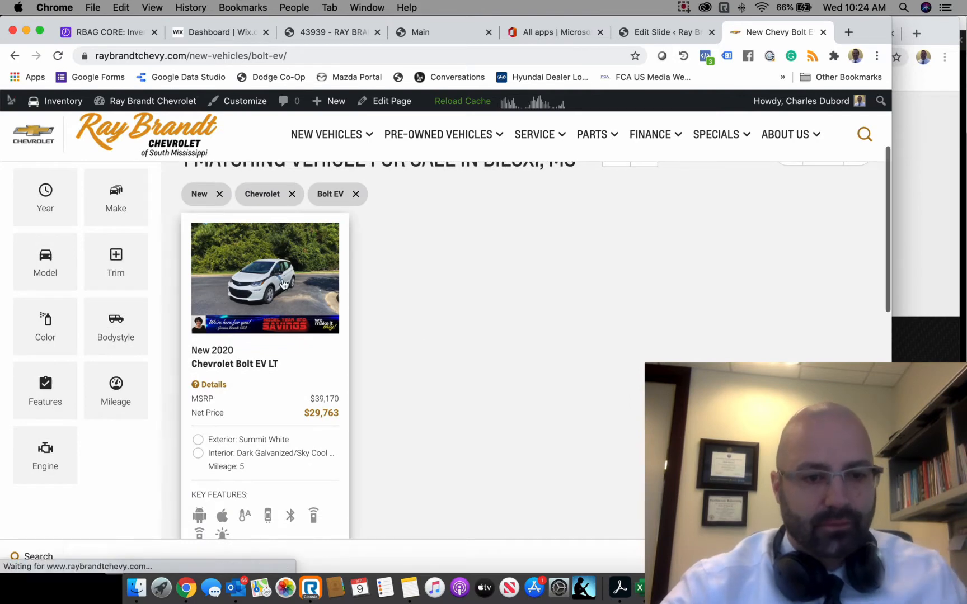
scroll(277, 333, "down", 2)
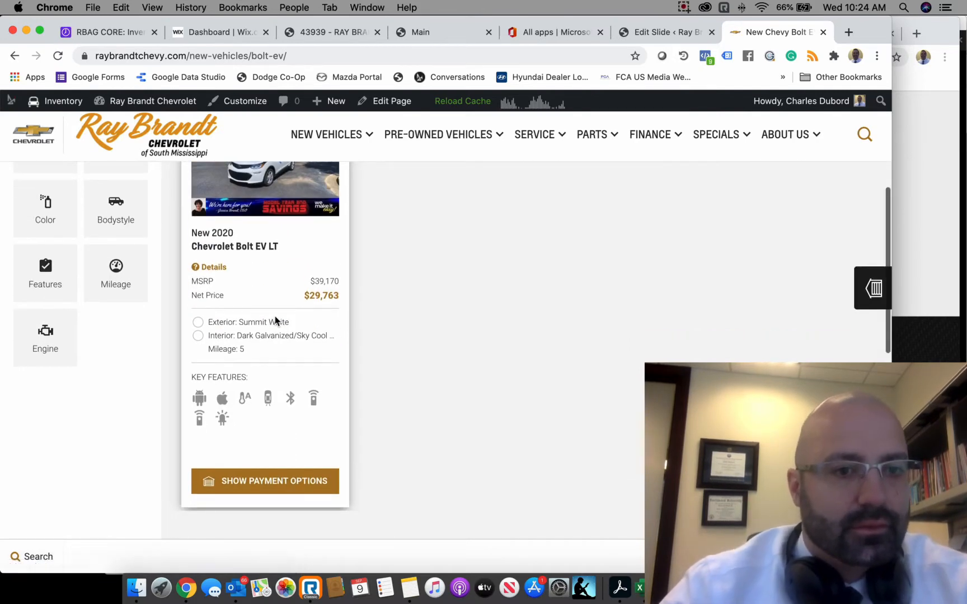
scroll(252, 314, "up", 2)
scroll(252, 315, "down", 2)
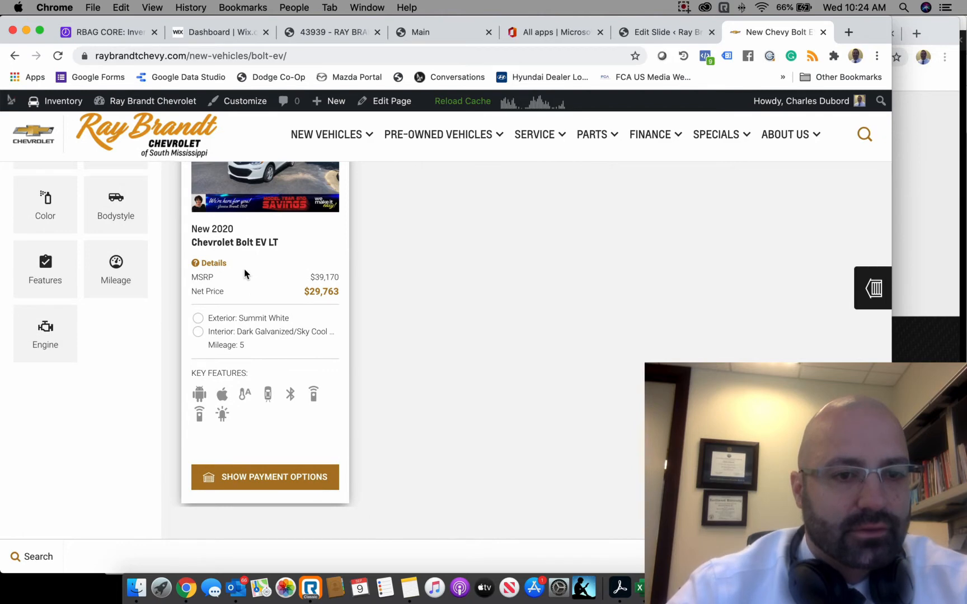
scroll(244, 273, "up", 3)
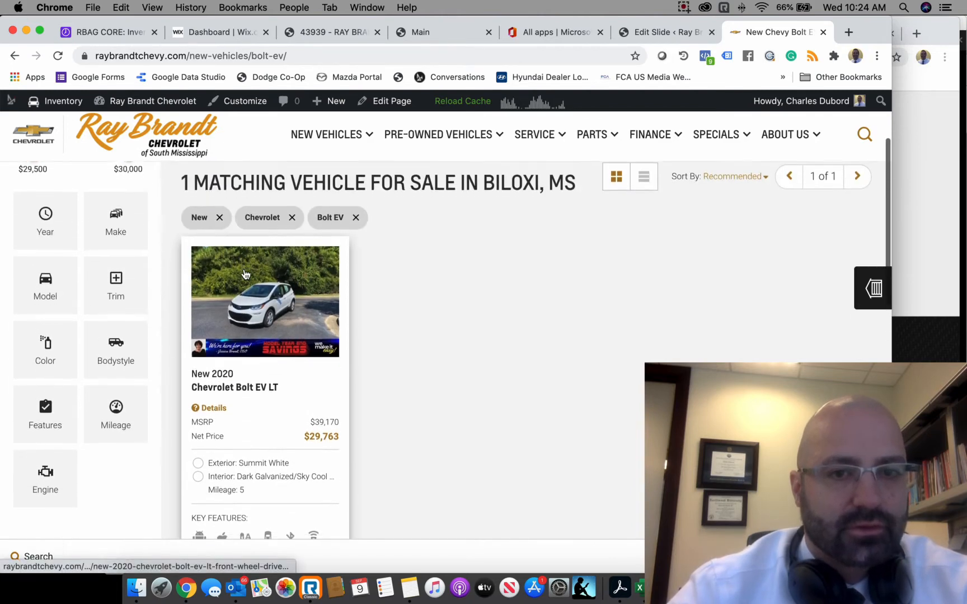
Open the detail page of the new 2020 Chevrolet Bolt EV LT and examine its price breakdown
scroll(245, 273, "down", 1)
left_click(245, 273)
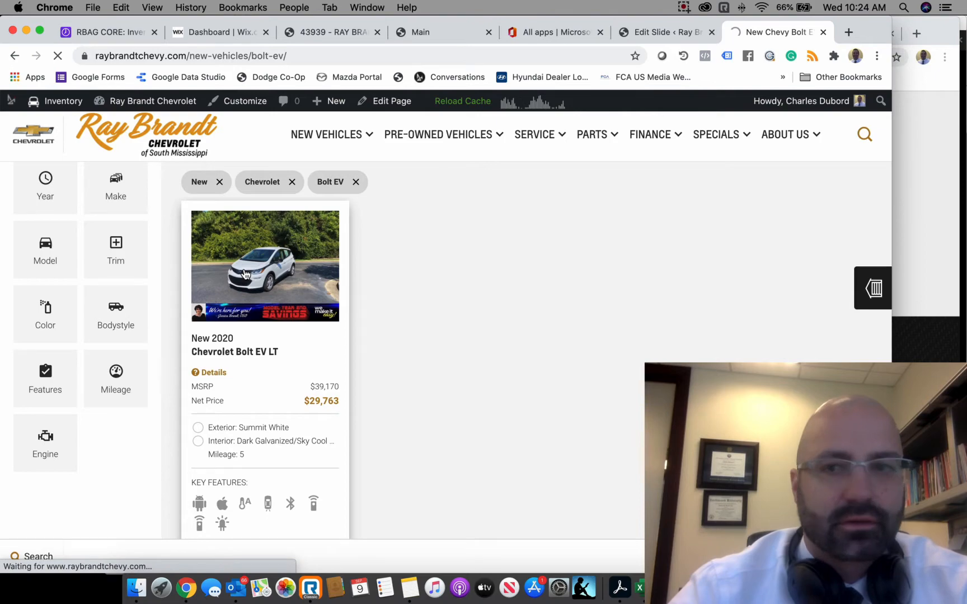
scroll(341, 322, "down", 3)
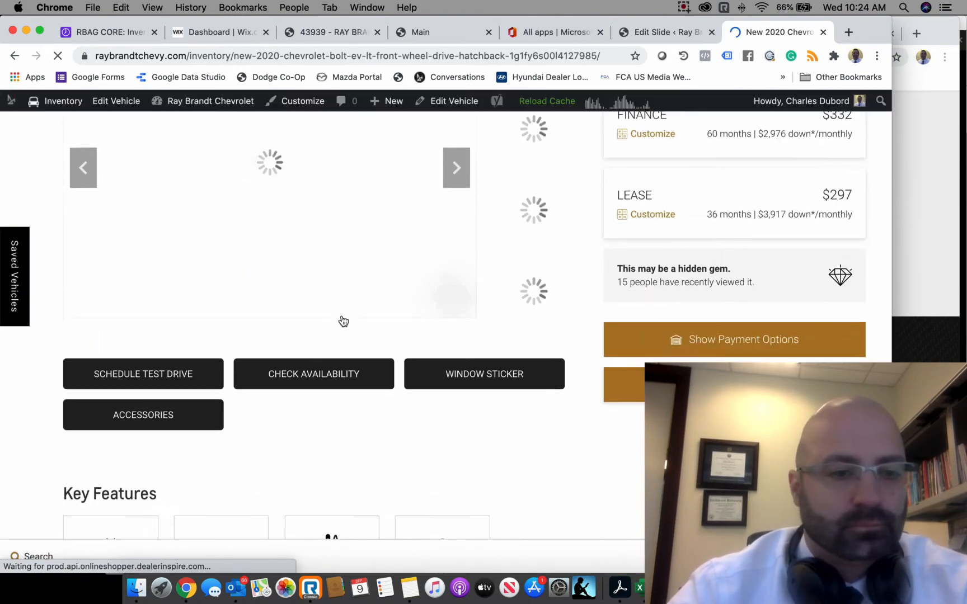
scroll(343, 321, "down", 3)
scroll(344, 321, "up", 8)
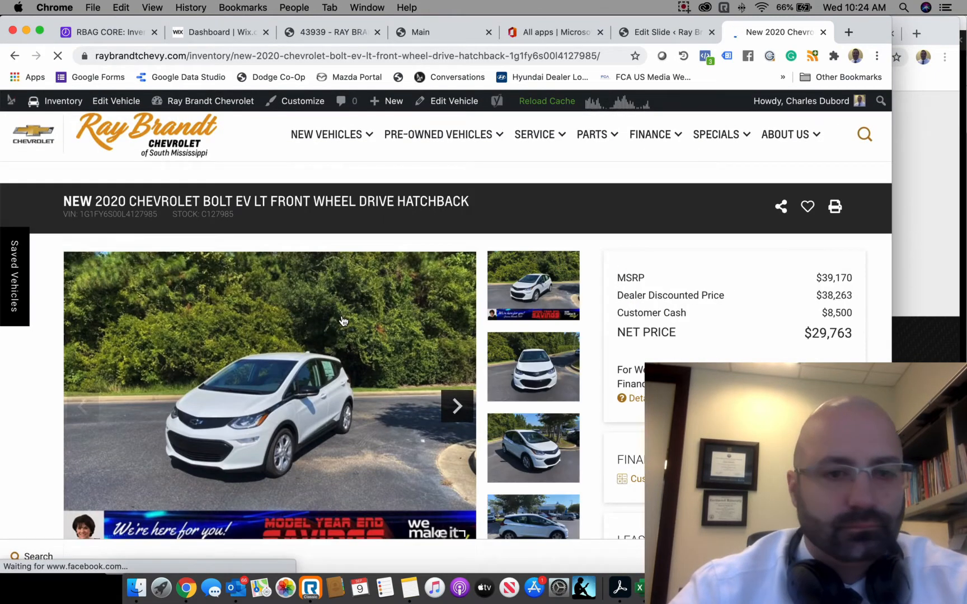
Examine the description, basic info, vehicle details and premium options on the 2020 Bolt EV LT detail page
scroll(343, 321, "down", 20)
scroll(342, 318, "down", 3)
scroll(342, 319, "up", 20)
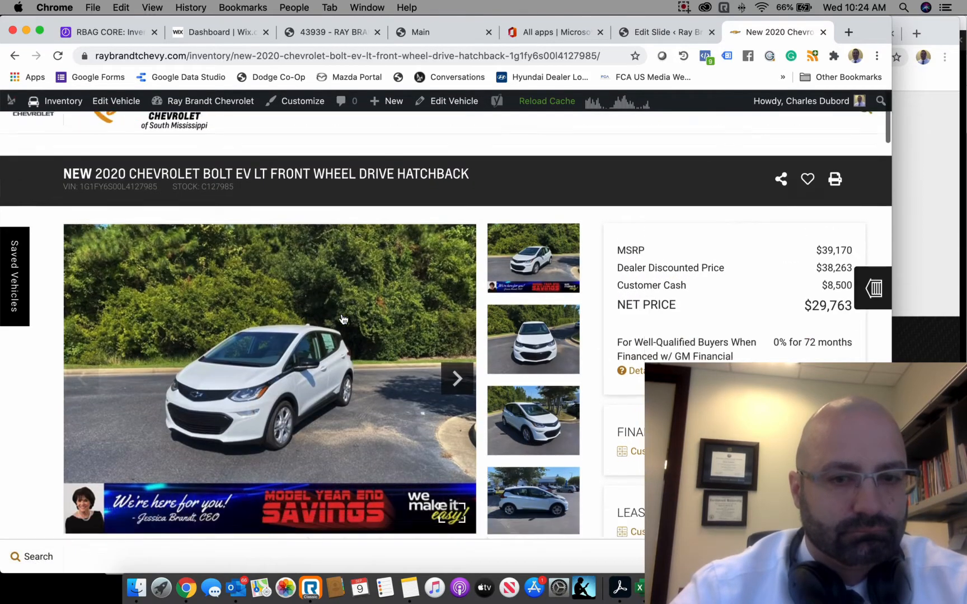
scroll(344, 320, "down", 5)
scroll(321, 457, "down", 5)
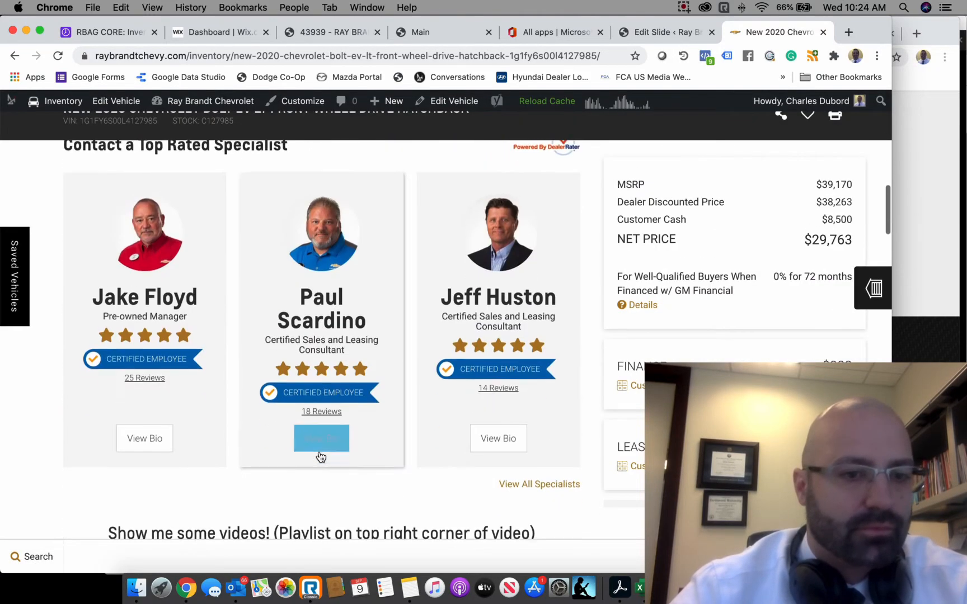
scroll(320, 457, "down", 10)
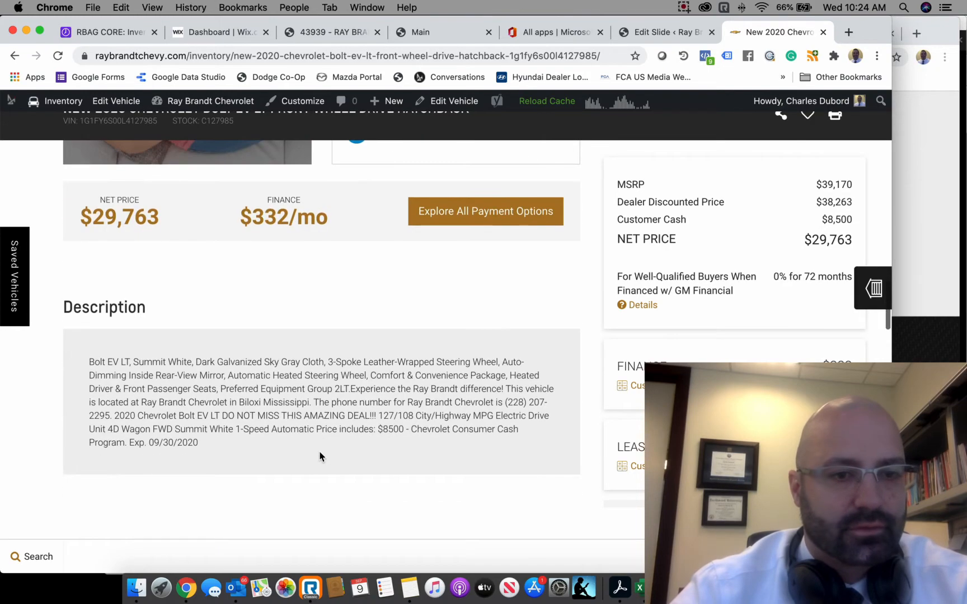
scroll(320, 457, "down", 4)
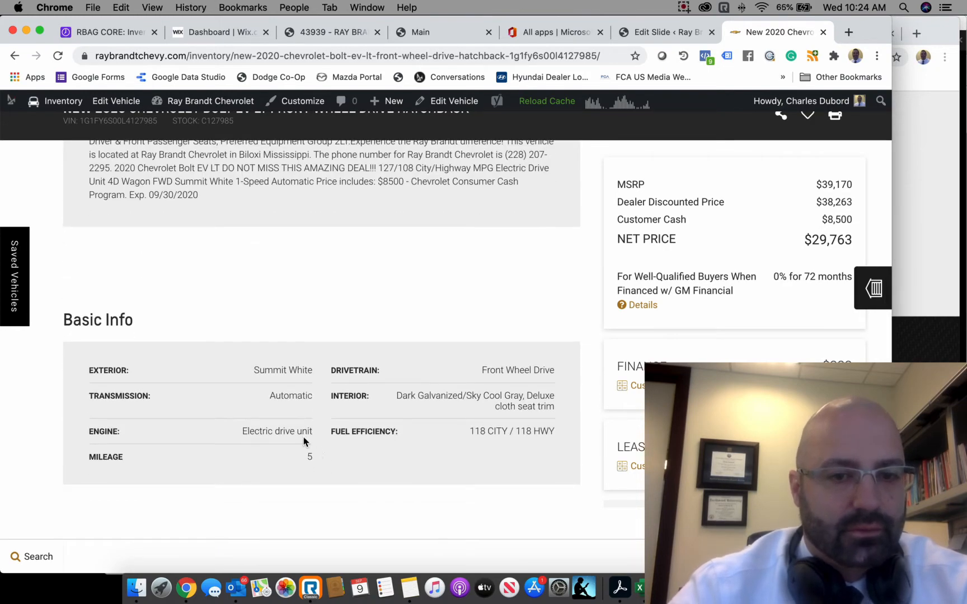
scroll(292, 423, "down", 2)
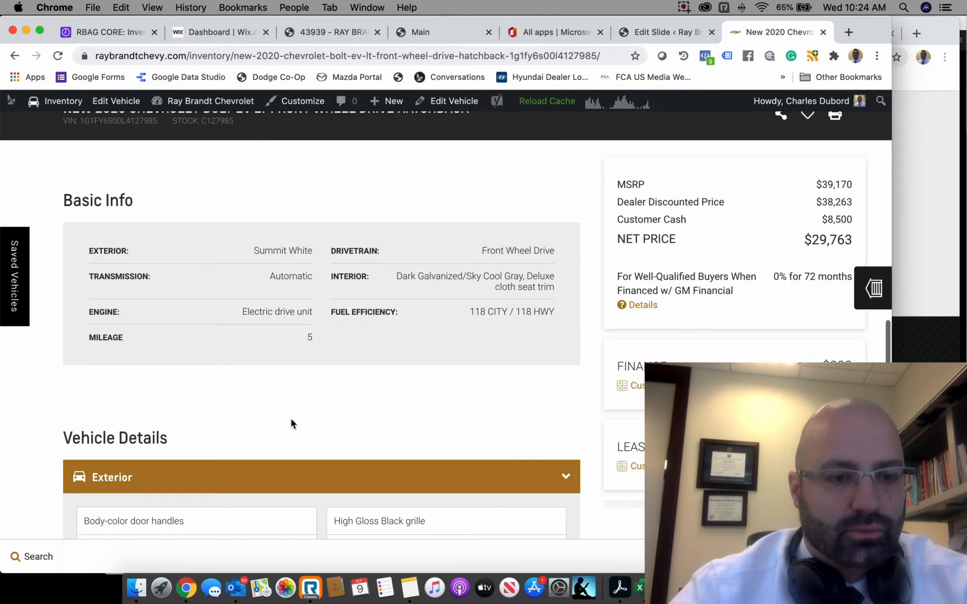
scroll(291, 423, "down", 8)
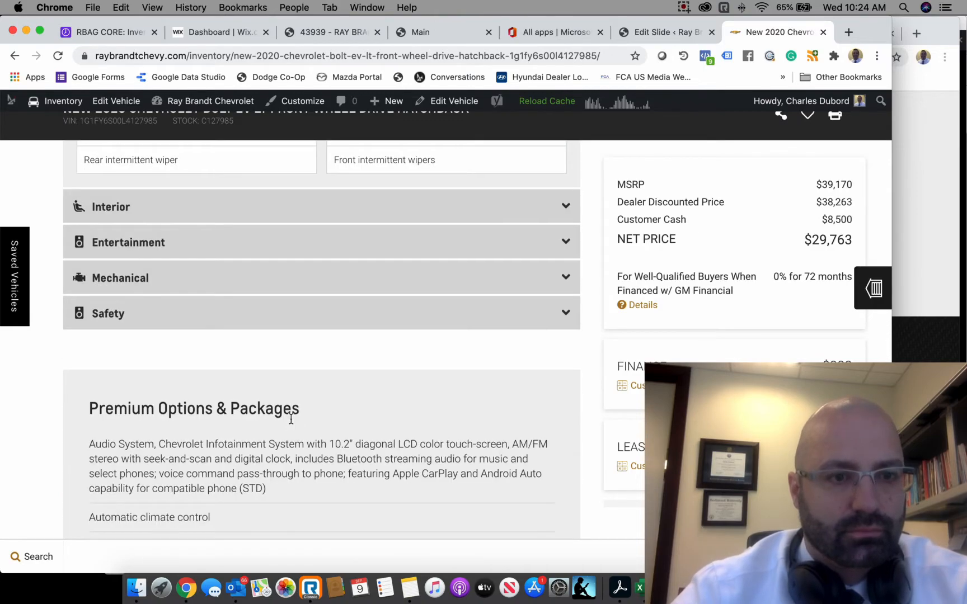
scroll(291, 419, "down", 15)
scroll(292, 423, "up", 11)
scroll(291, 424, "up", 15)
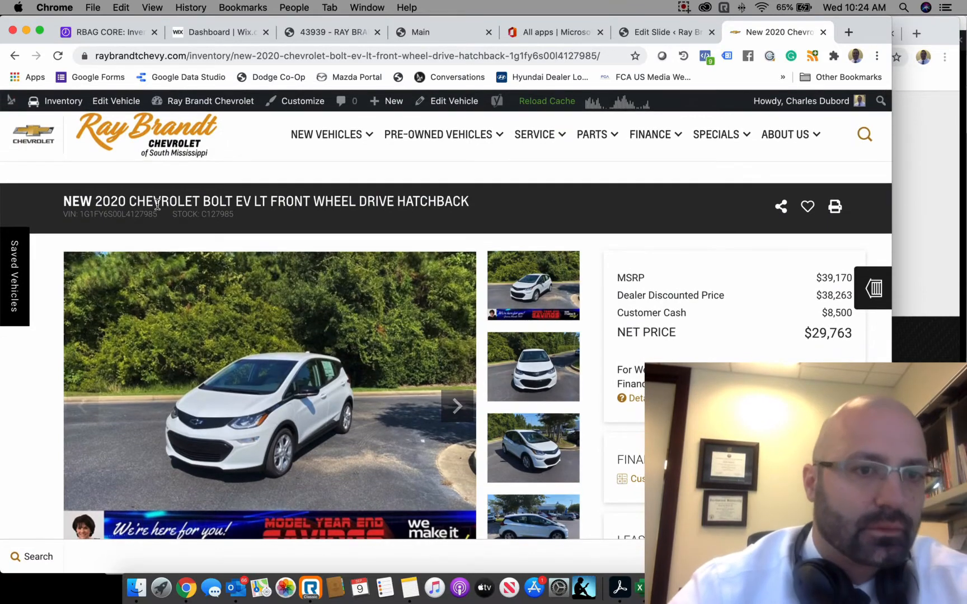
Copy the 2020 Bolt EV LT detail page address and set it as the Slide URL of the Special 2 slide
left_click(494, 54)
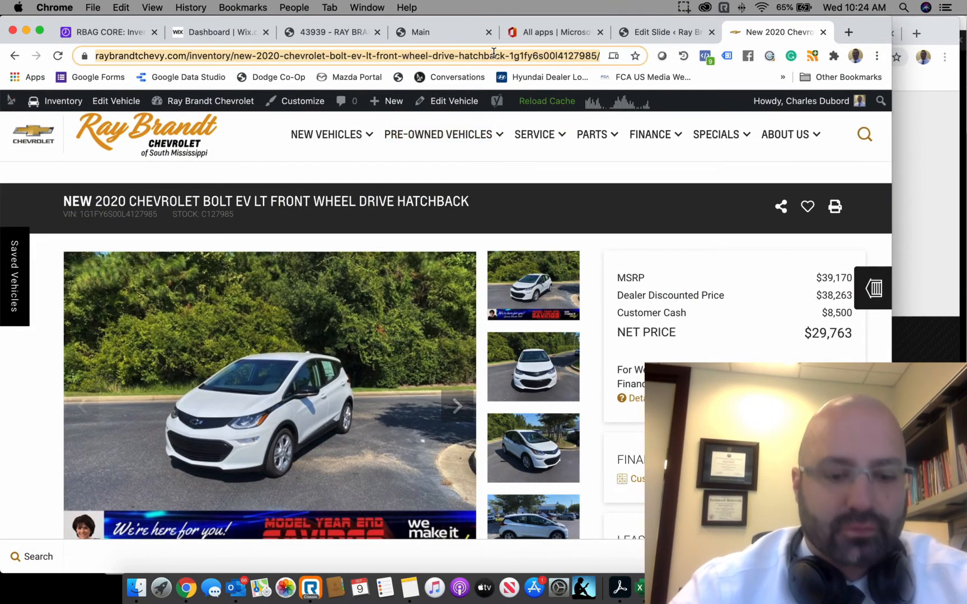
left_click(649, 32)
scroll(367, 394, "down", 10)
left_click(371, 410)
key("super+a")
key("super+v")
left_click(563, 423)
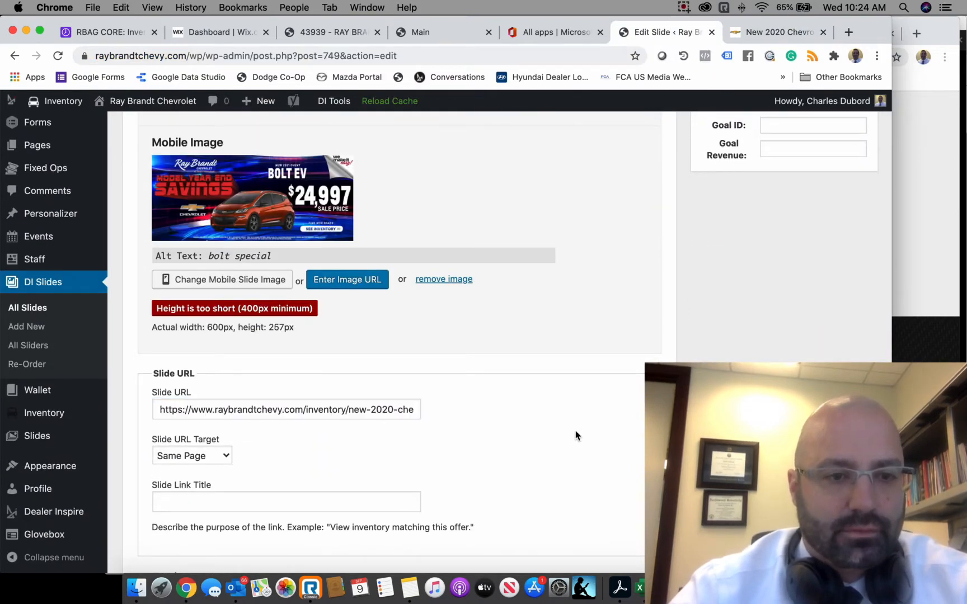
Check the remaining options of the Special 2 slide and publish it
scroll(565, 425, "down", 15)
scroll(574, 431, "down", 5)
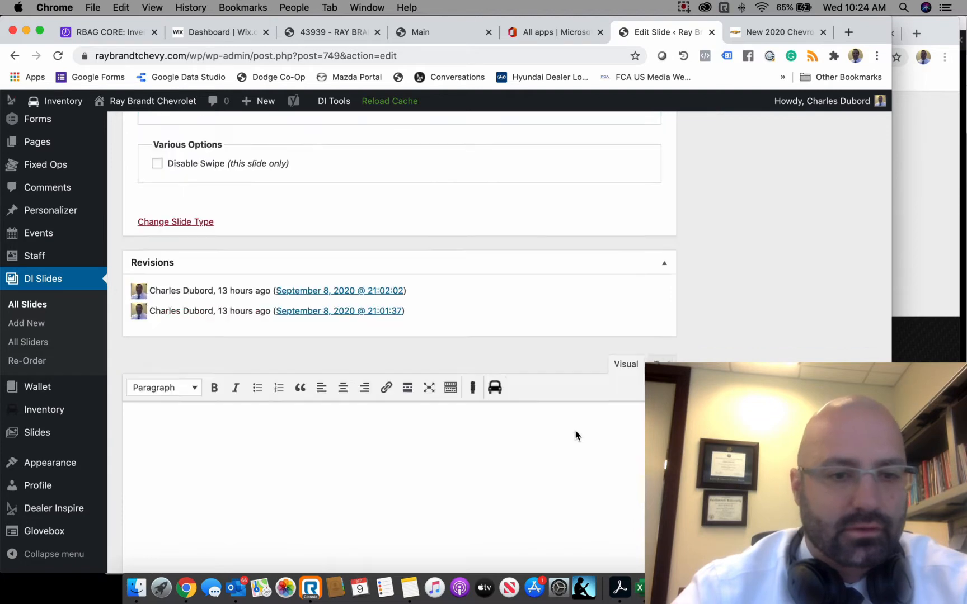
scroll(496, 447, "up", 20)
left_click(846, 342)
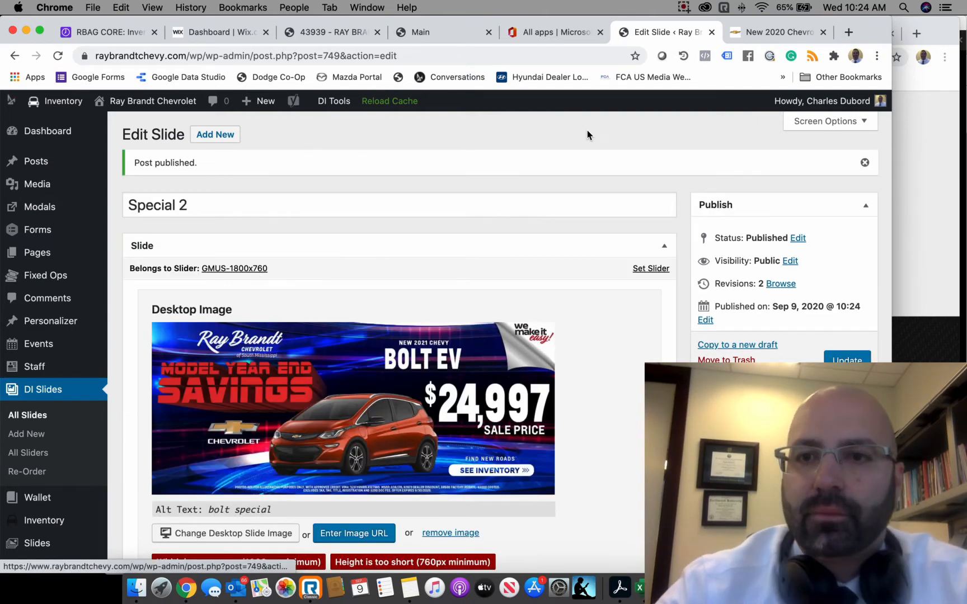
Open the dealership's public home page and look for the published Bolt EV slide in its banners
key("ctrl+Tab")
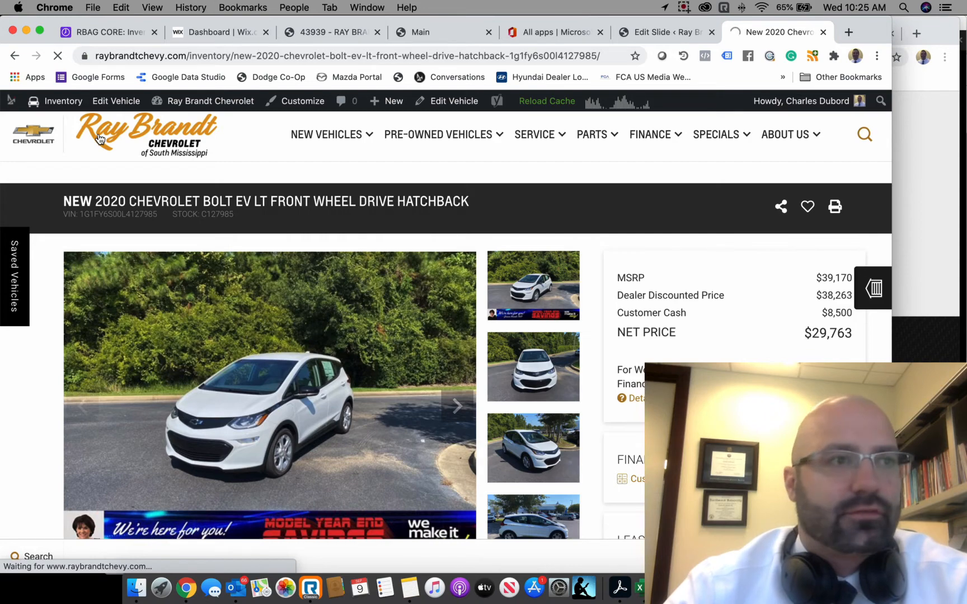
left_click(100, 138)
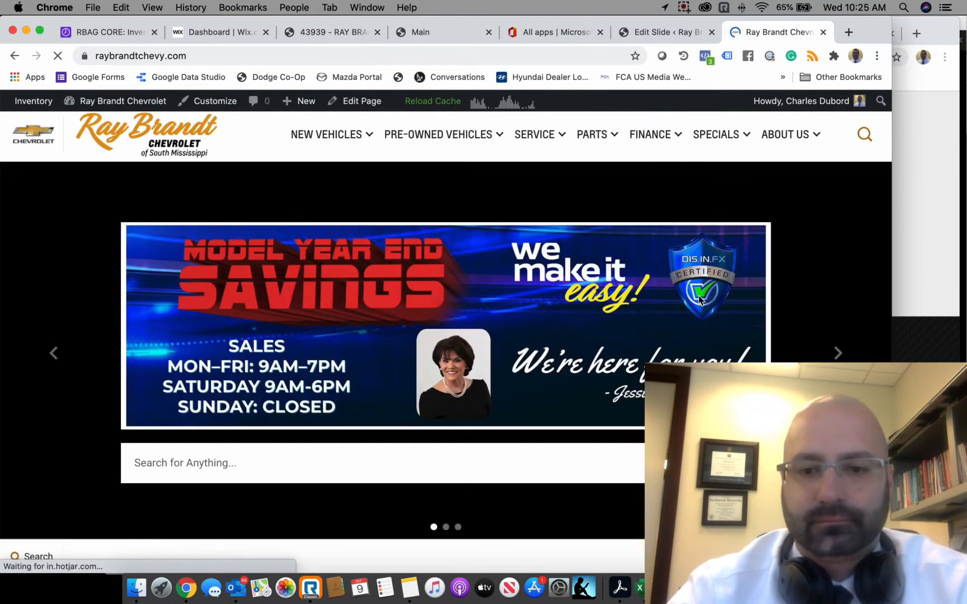
scroll(698, 296, "down", 3)
scroll(700, 299, "down", 3)
scroll(574, 327, "up", 5)
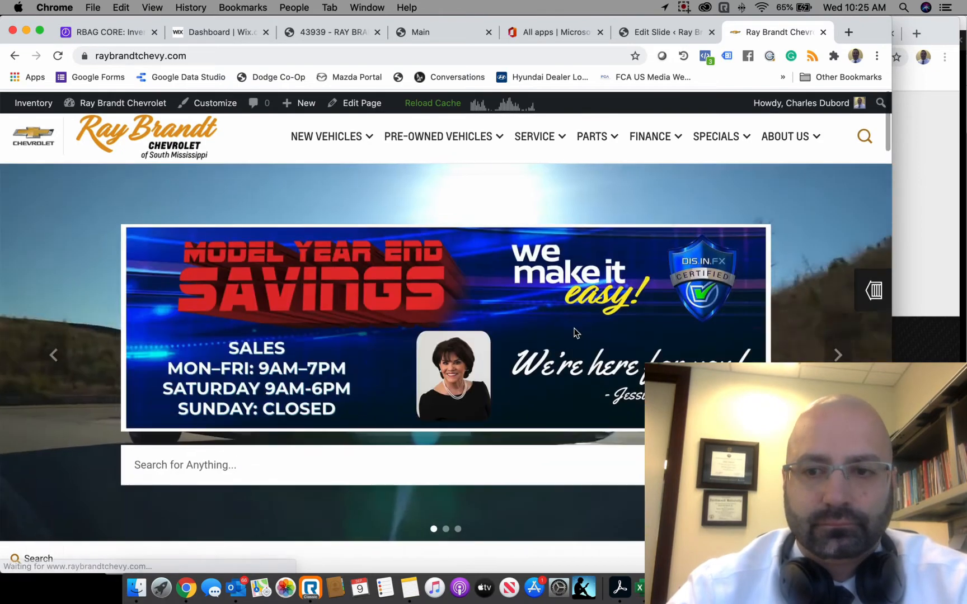
left_click(837, 358)
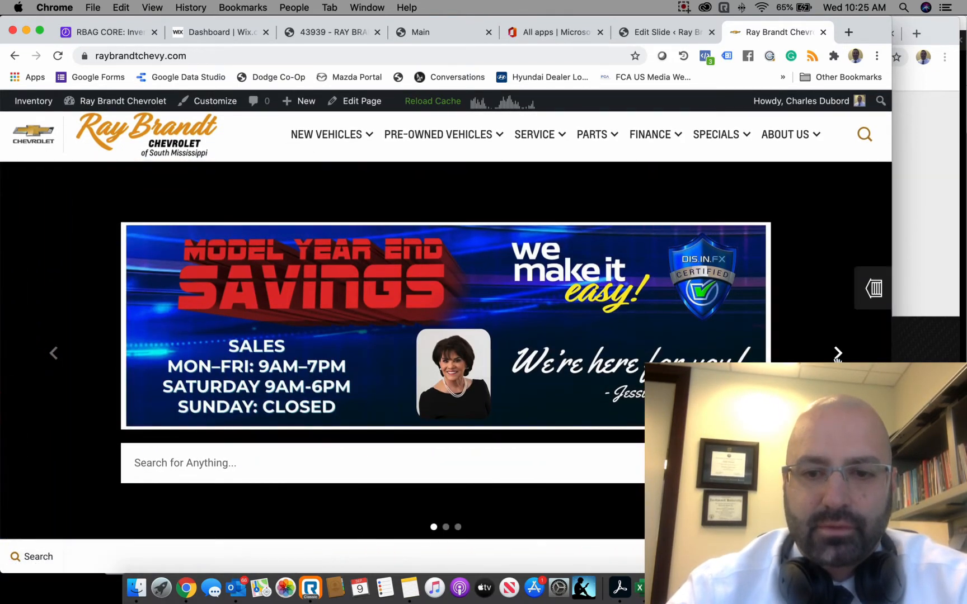
scroll(837, 358, "down", 10)
scroll(837, 358, "down", 15)
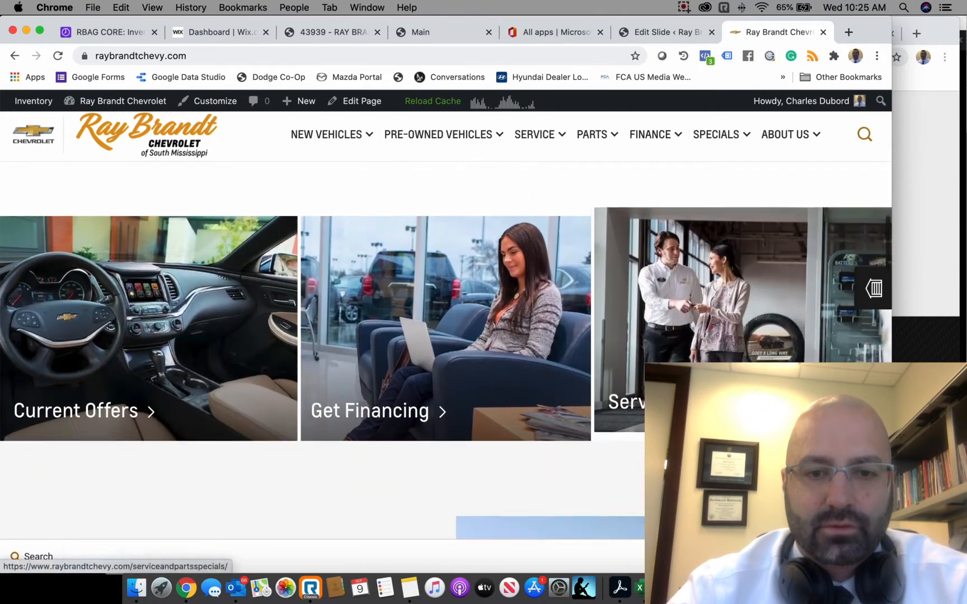
scroll(511, 248, "up", 15)
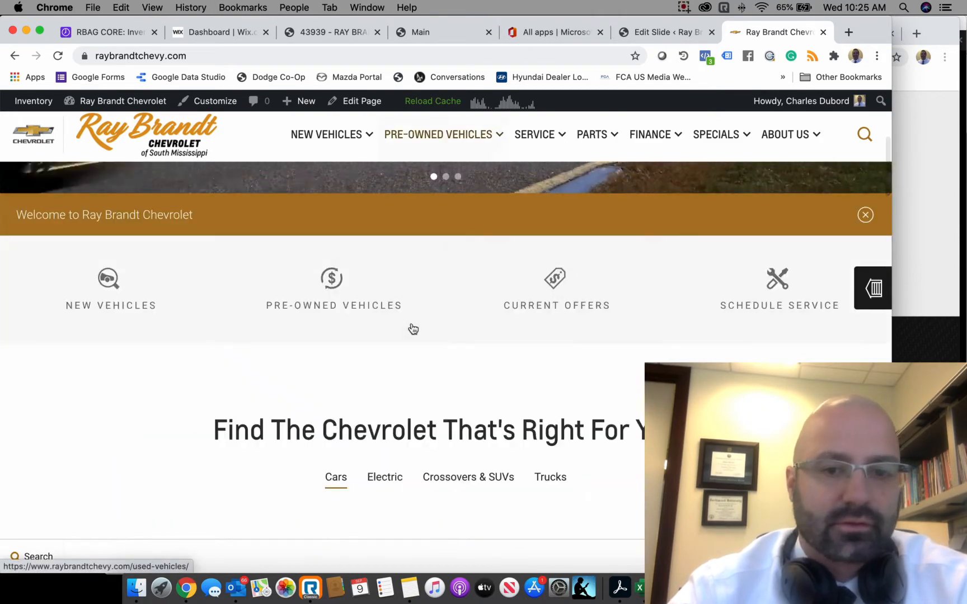
Assign the Special 2 slide to the DI Slider - 1920x450 and update the slide
left_click(653, 34)
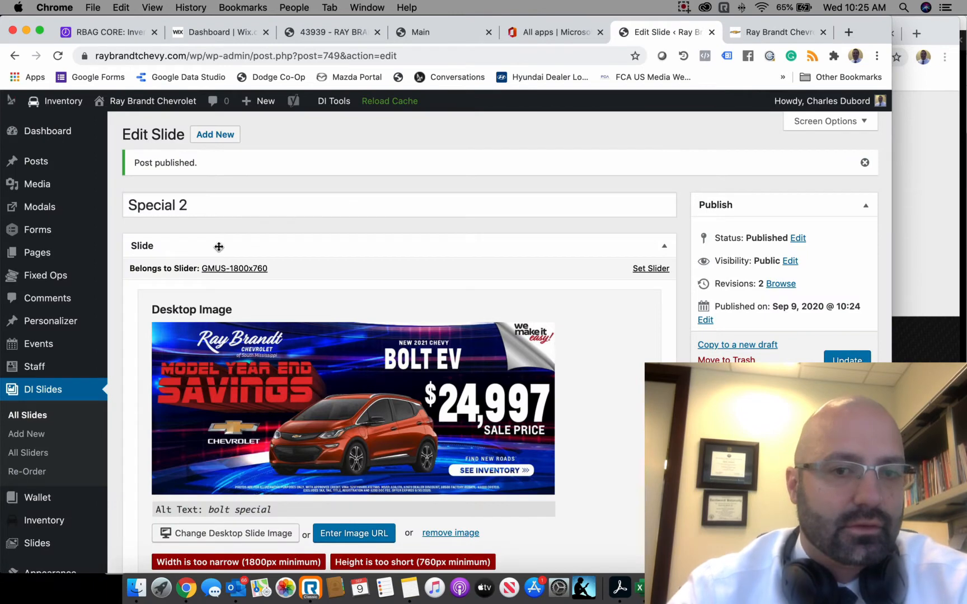
left_click(650, 269)
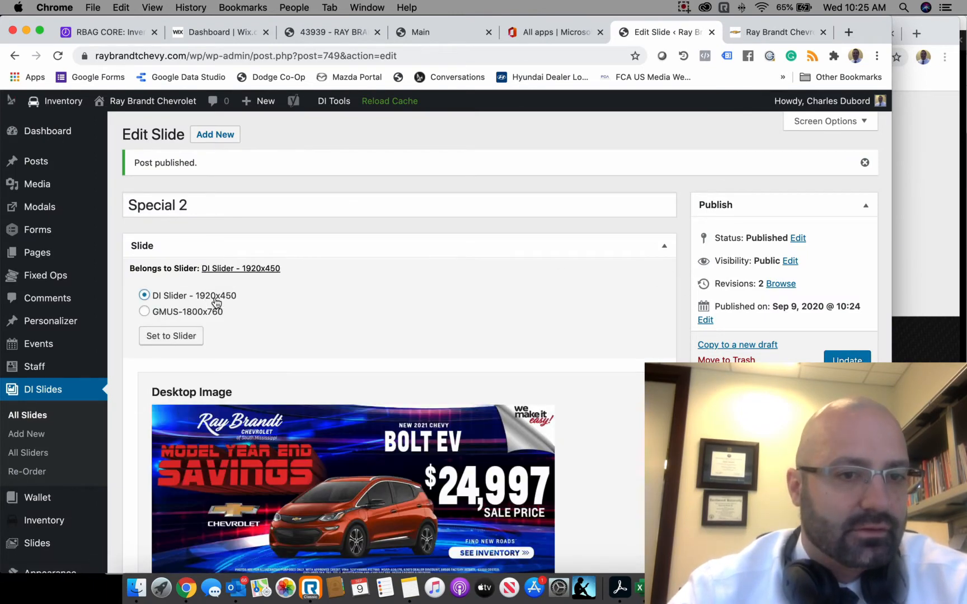
left_click(188, 338)
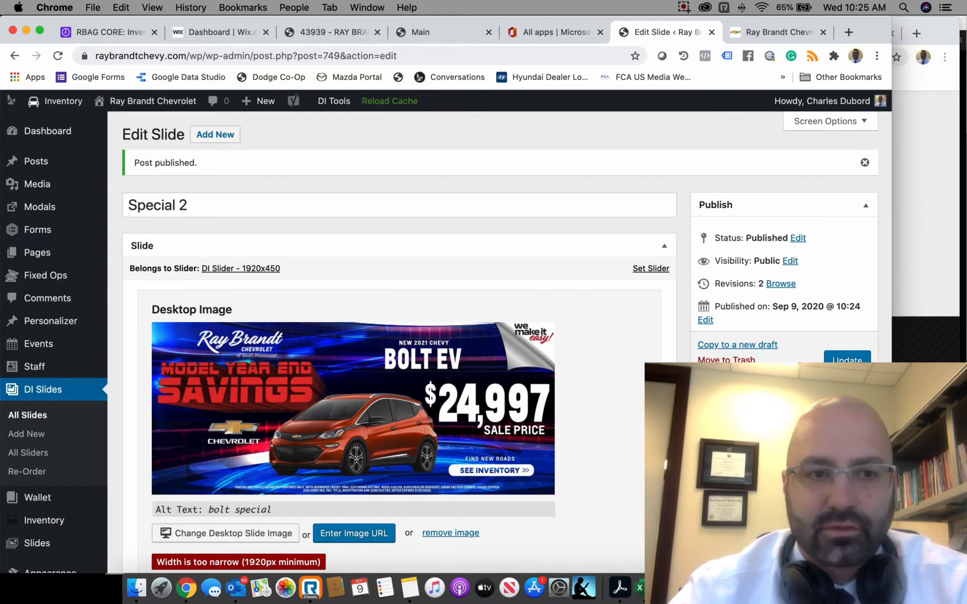
left_click(832, 359)
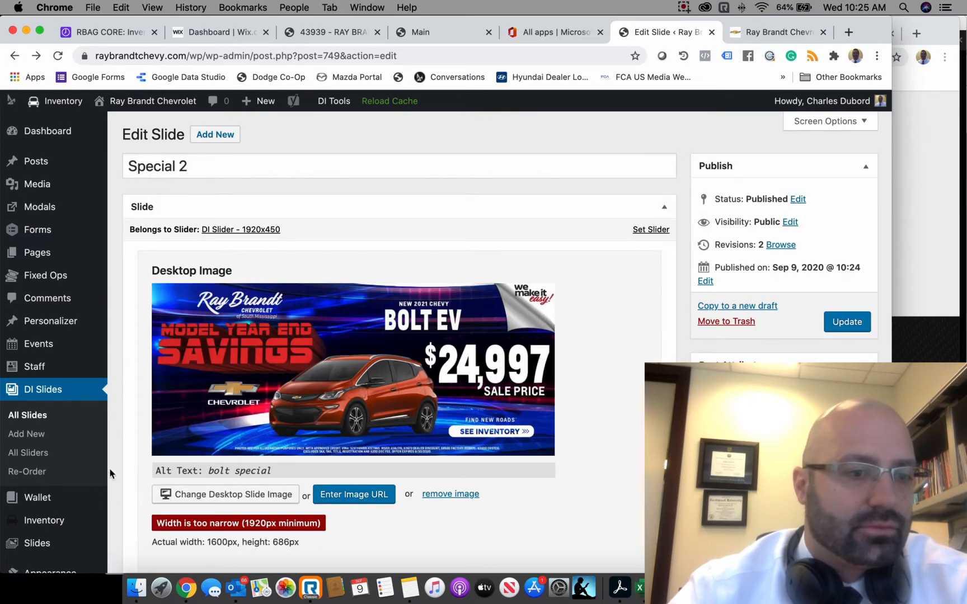
Open the Specials 1 Blazer slide from the slide list, assign it to DI Slider - 1920x450 and update it
left_click(36, 416)
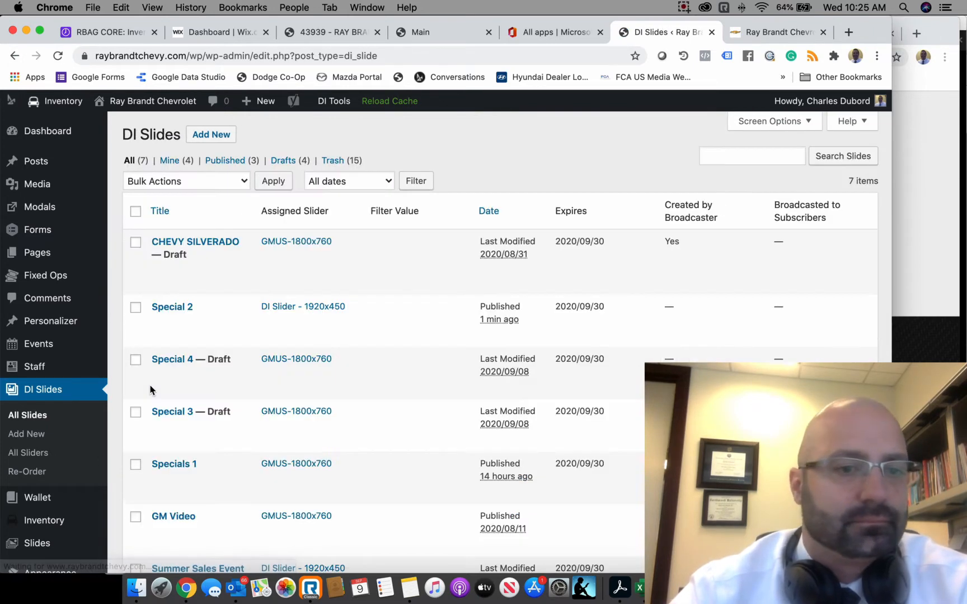
left_click(177, 465)
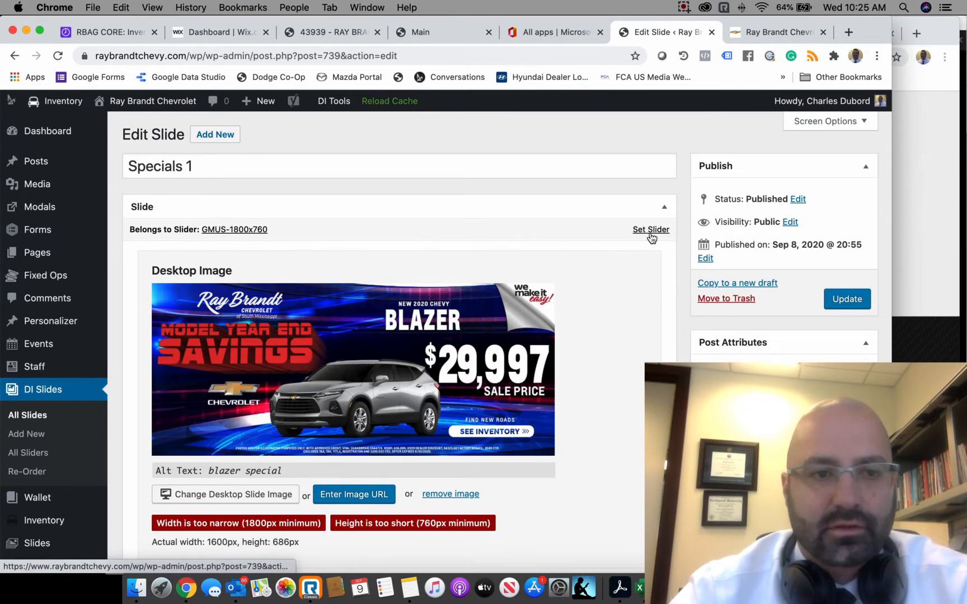
left_click(649, 230)
left_click(216, 256)
left_click(178, 296)
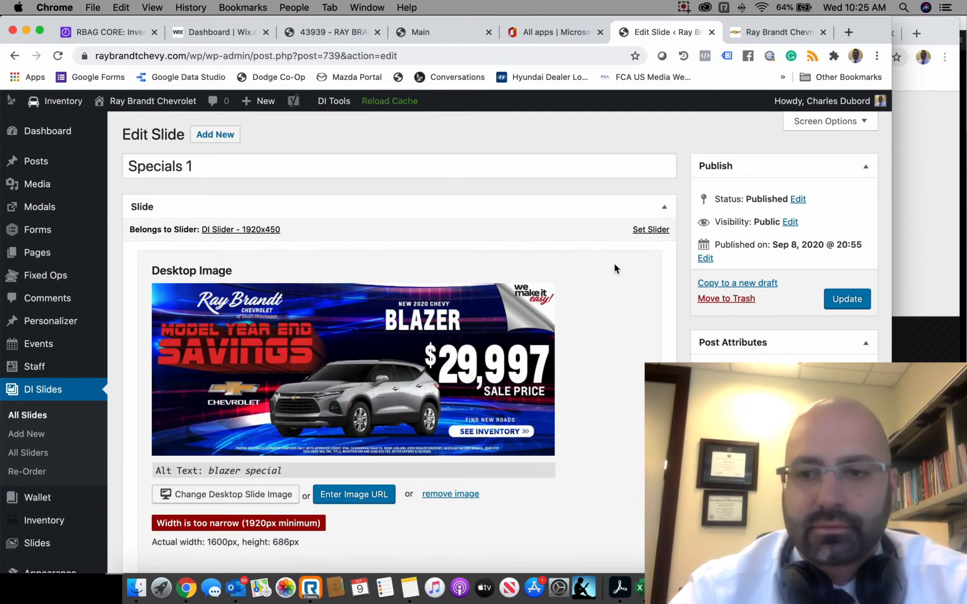
left_click(846, 300)
Reload the site cache from the public home page and check how the Blazer and Bolt EV slides are displayed
left_click(776, 32)
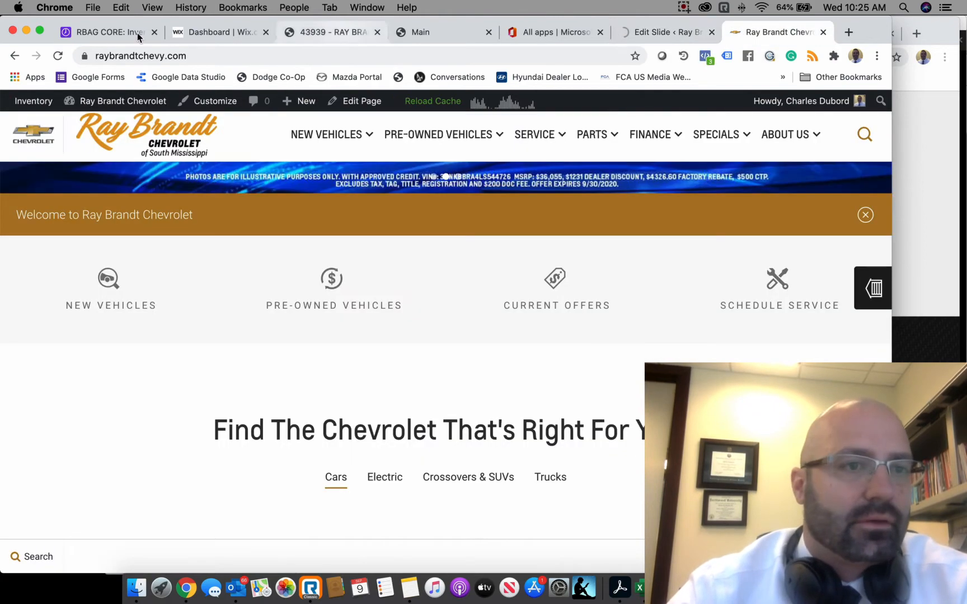
left_click(448, 101)
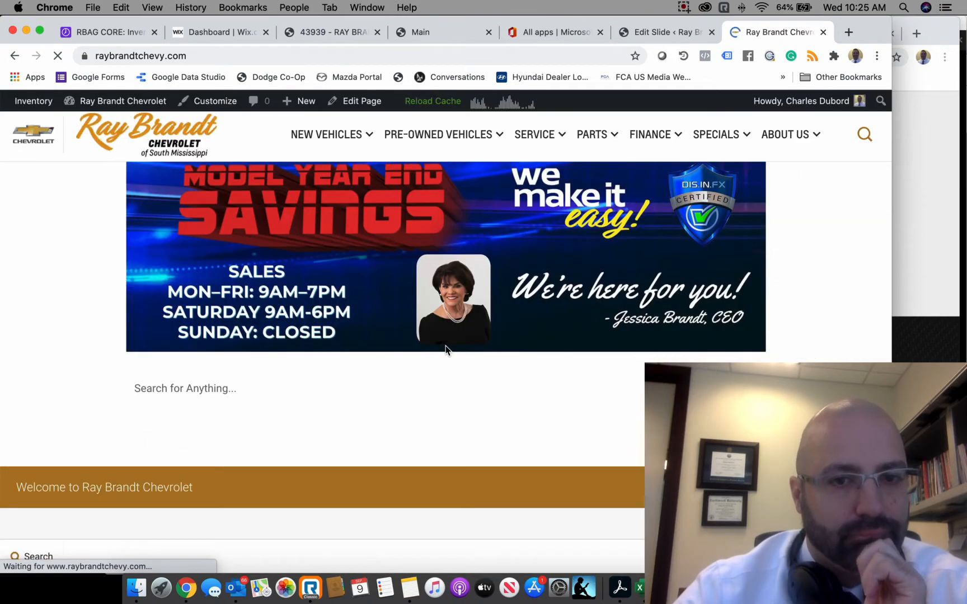
scroll(456, 391, "down", 10)
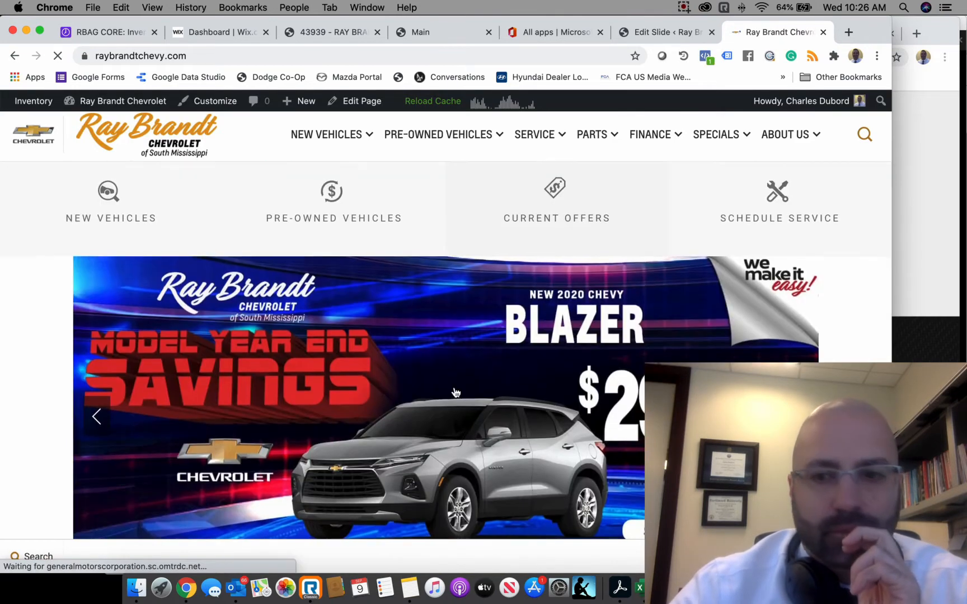
scroll(445, 330, "up", 3)
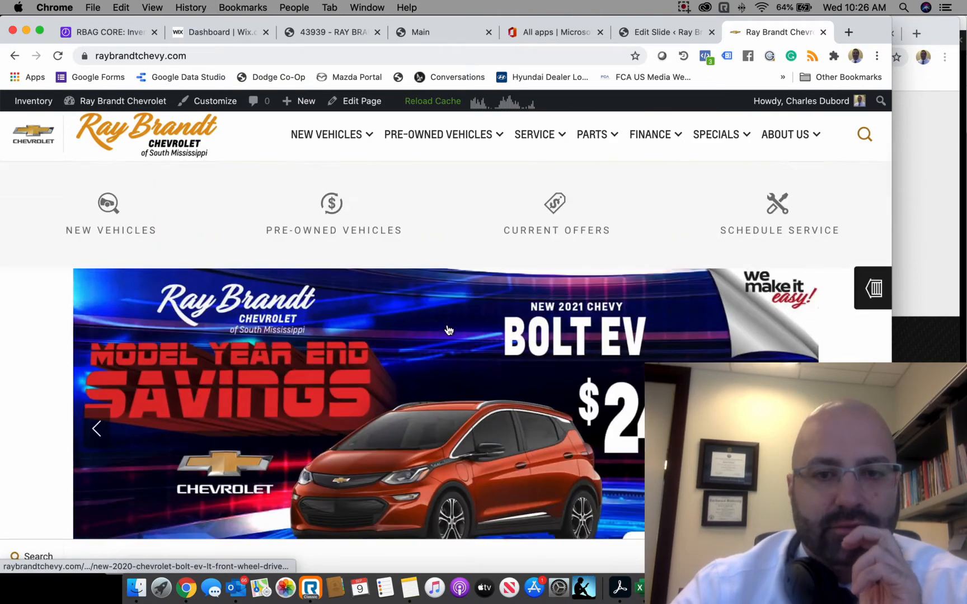
scroll(378, 386, "up", 3)
scroll(379, 386, "down", 3)
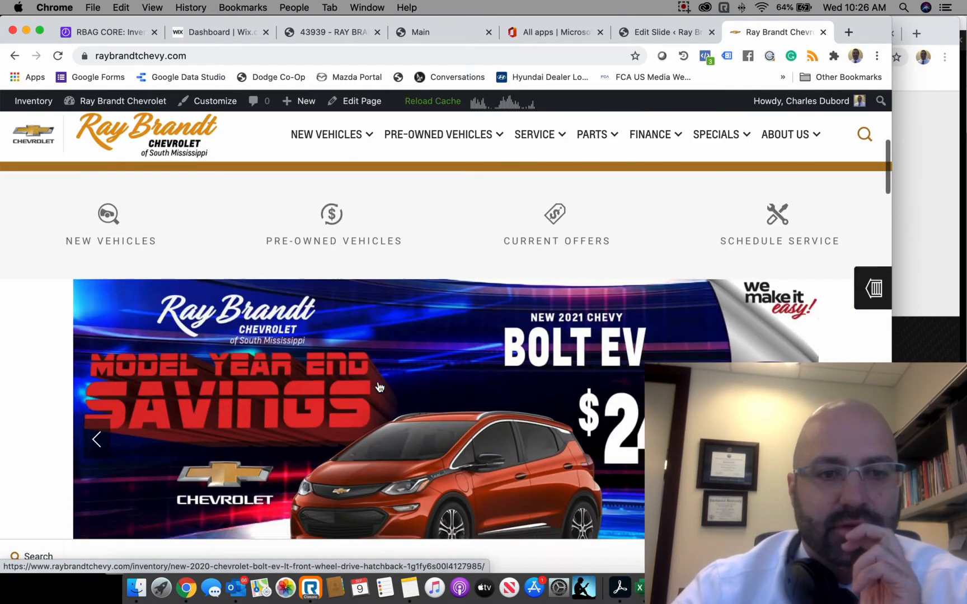
scroll(378, 386, "up", 10)
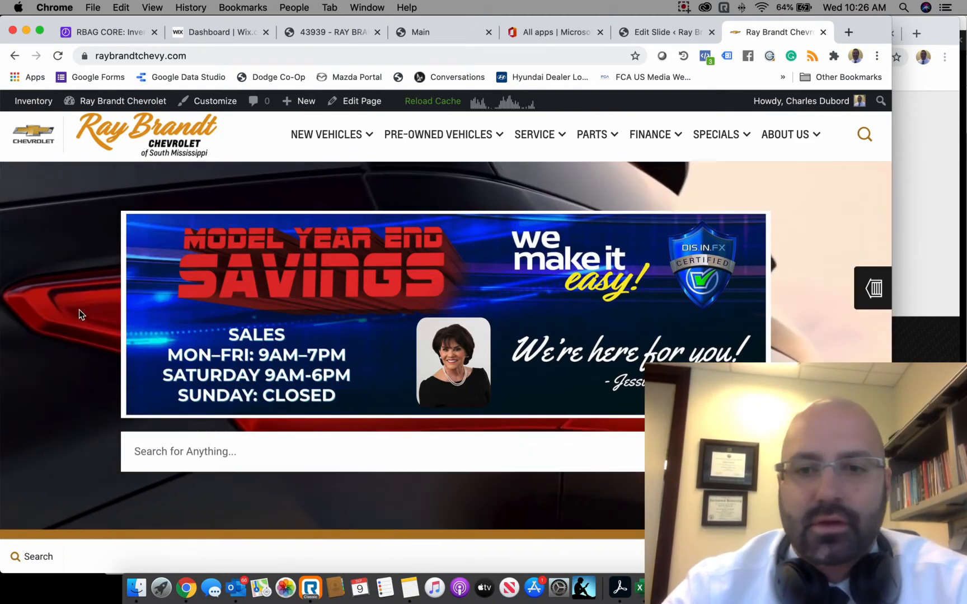
scroll(99, 290, "down", 9)
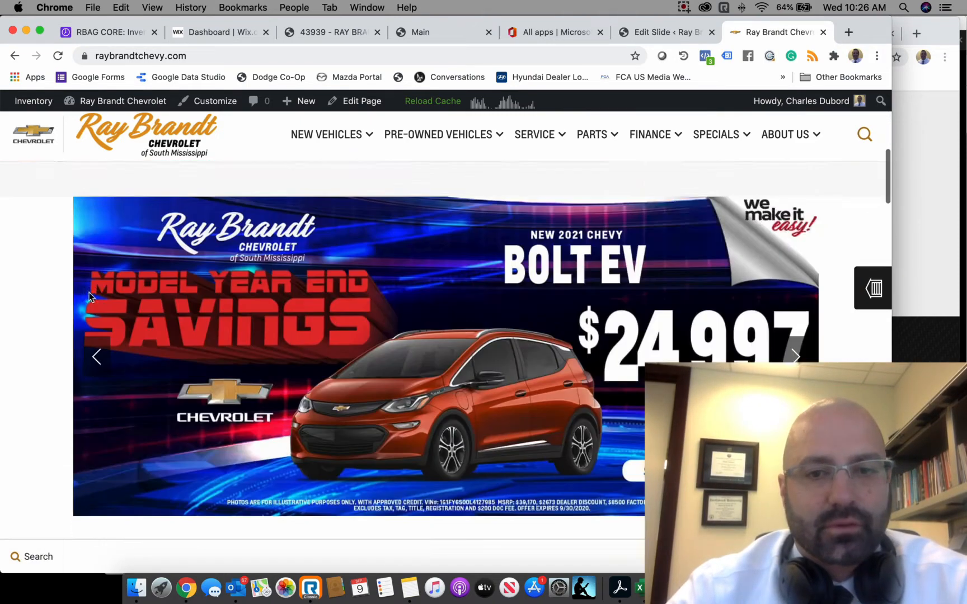
scroll(291, 318, "up", 2)
scroll(291, 318, "up", 7)
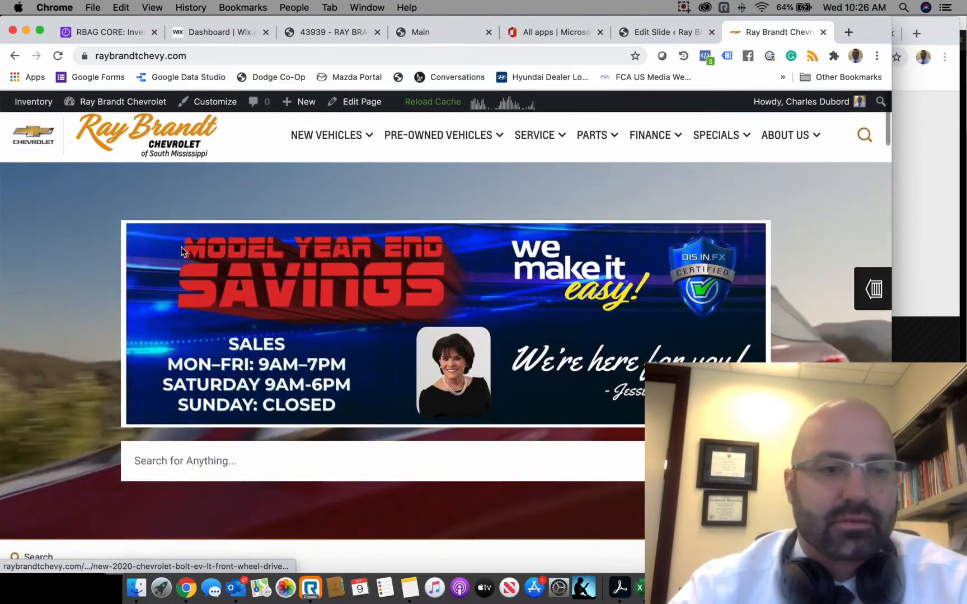
Return to the list of all slides and open the Special 3 draft for editing
left_click(660, 32)
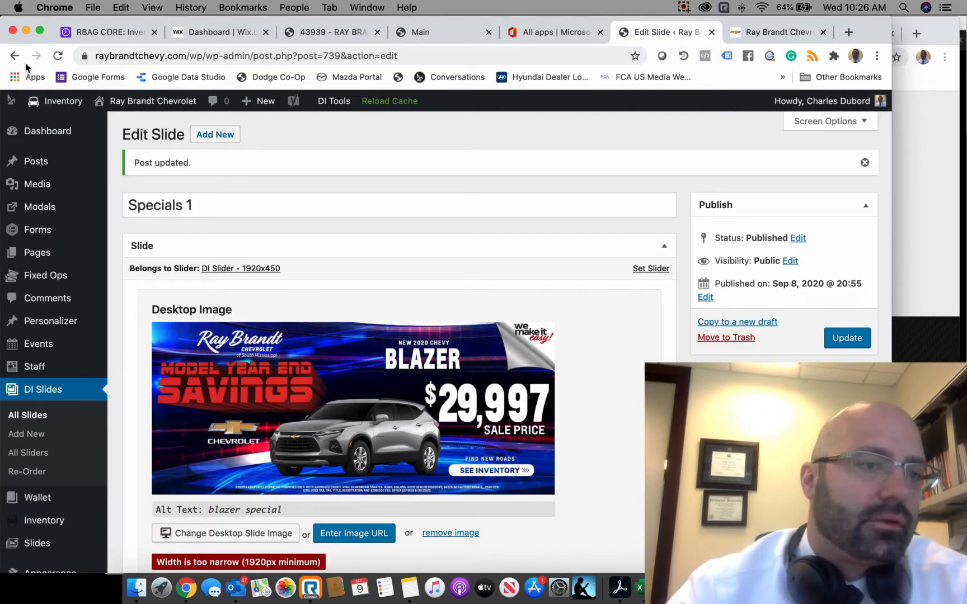
left_click(37, 416)
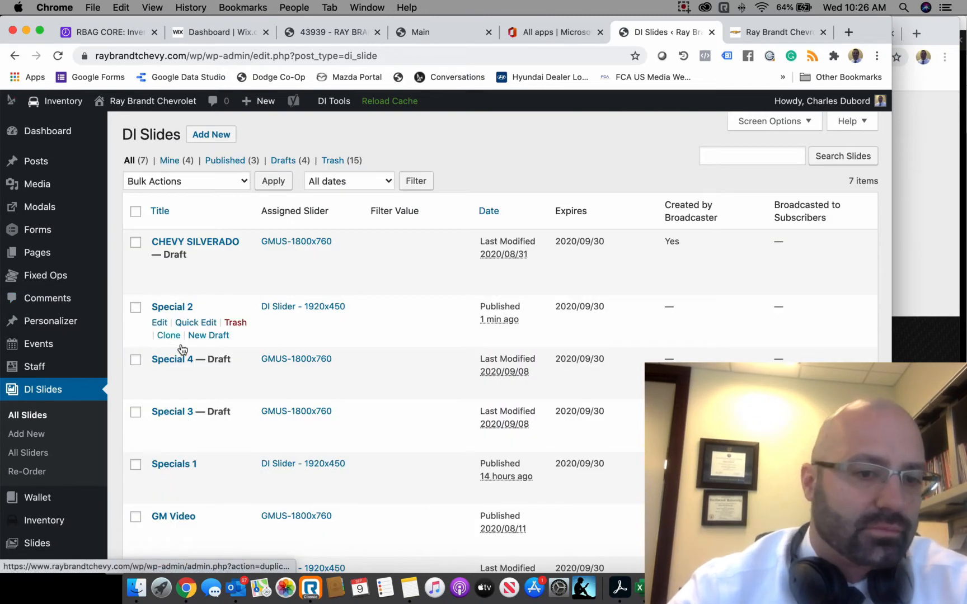
left_click(182, 417)
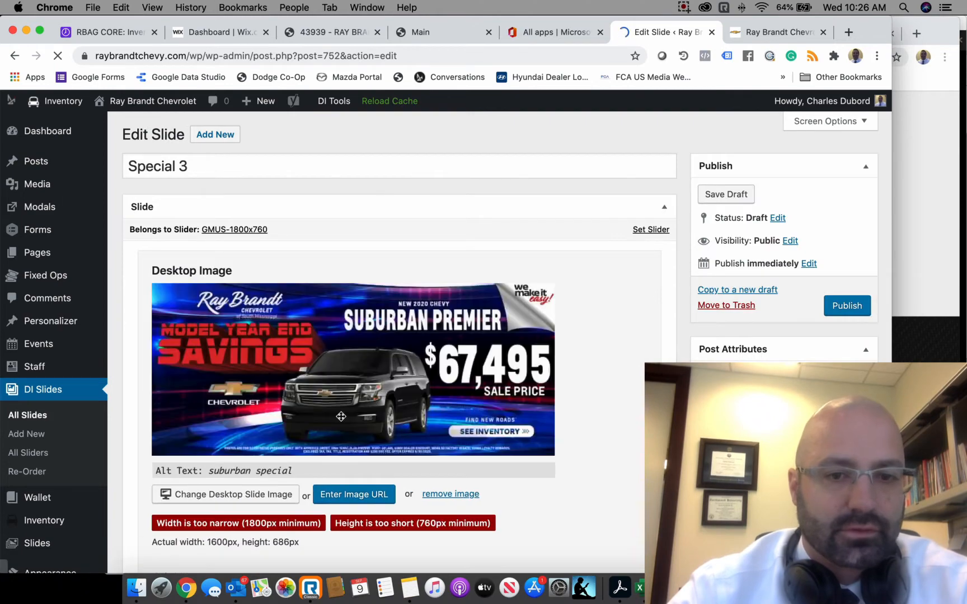
Review the Suburban images and link of the Special 3 slide and assign it to DI Slider - 1920x450
scroll(406, 431, "down", 3)
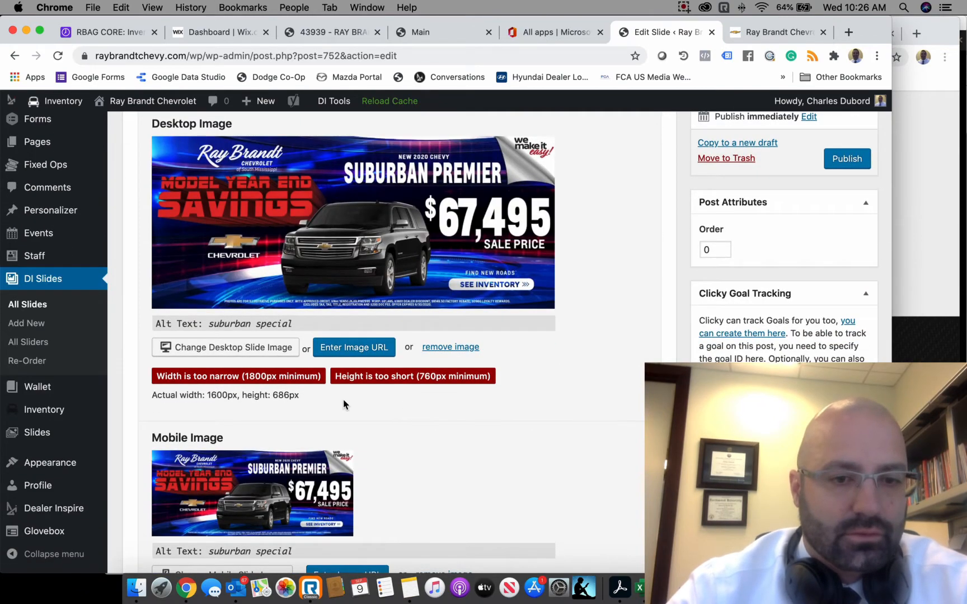
scroll(397, 430, "down", 4)
scroll(337, 417, "down", 2)
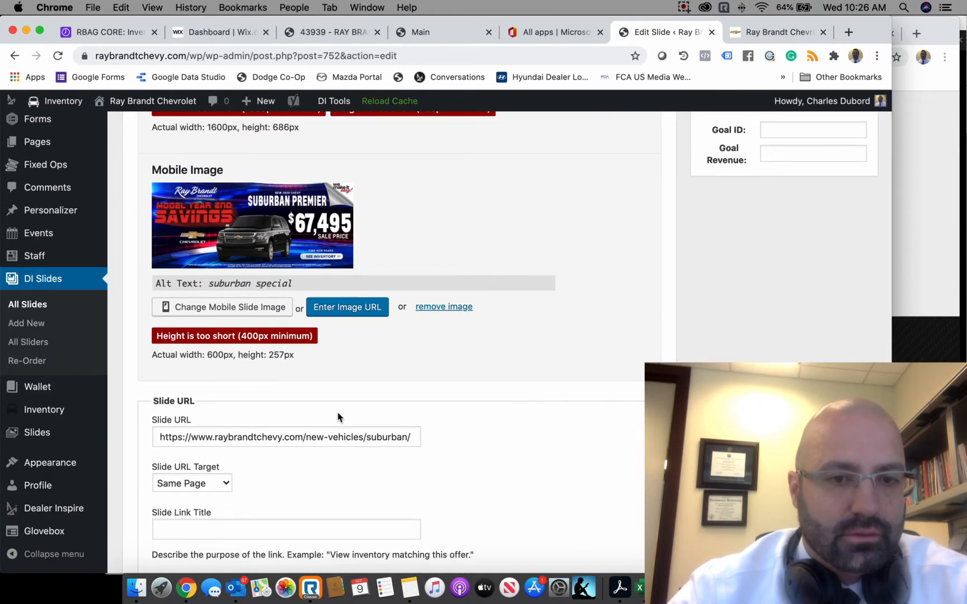
scroll(338, 417, "up", 15)
left_click(238, 188)
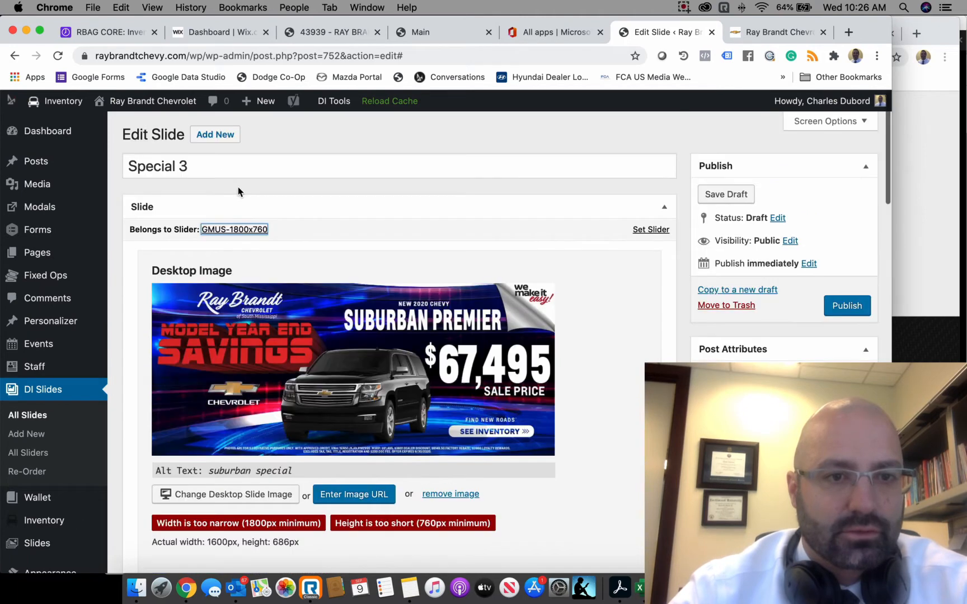
left_click(664, 236)
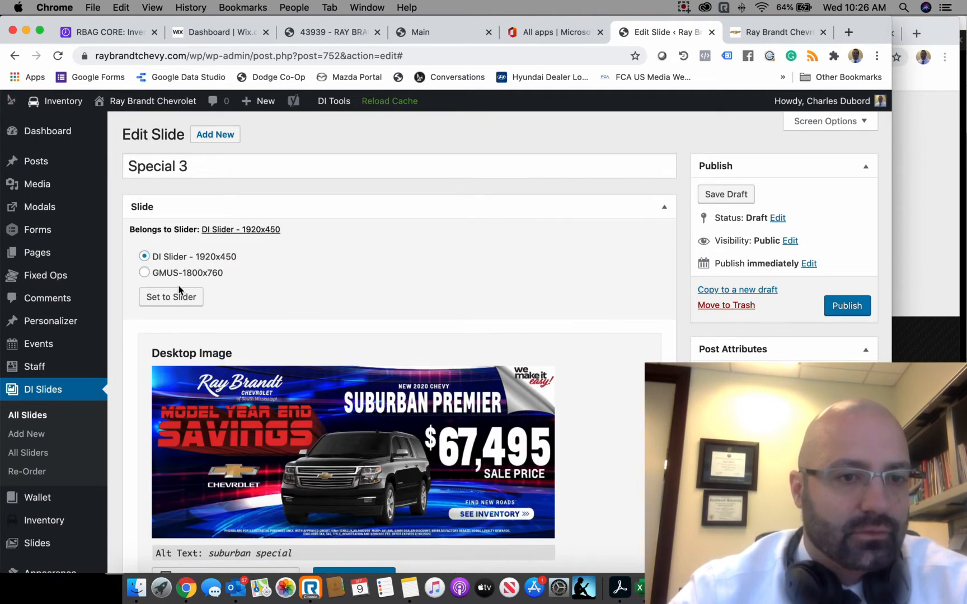
left_click(179, 296)
Check the remaining options of the Special 3 slide and publish it
scroll(492, 313, "down", 15)
scroll(212, 540, "up", 8)
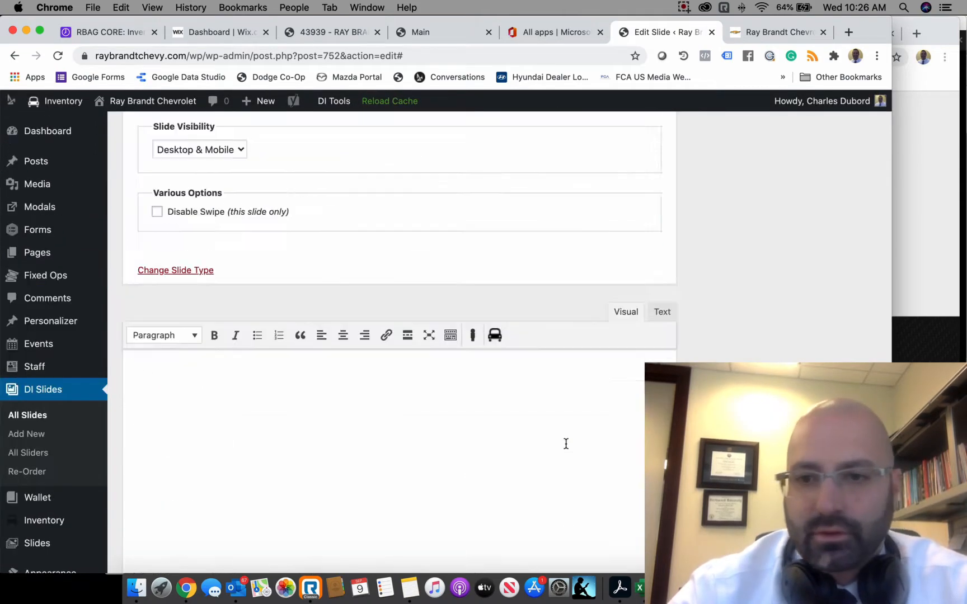
scroll(566, 443, "up", 10)
left_click(846, 306)
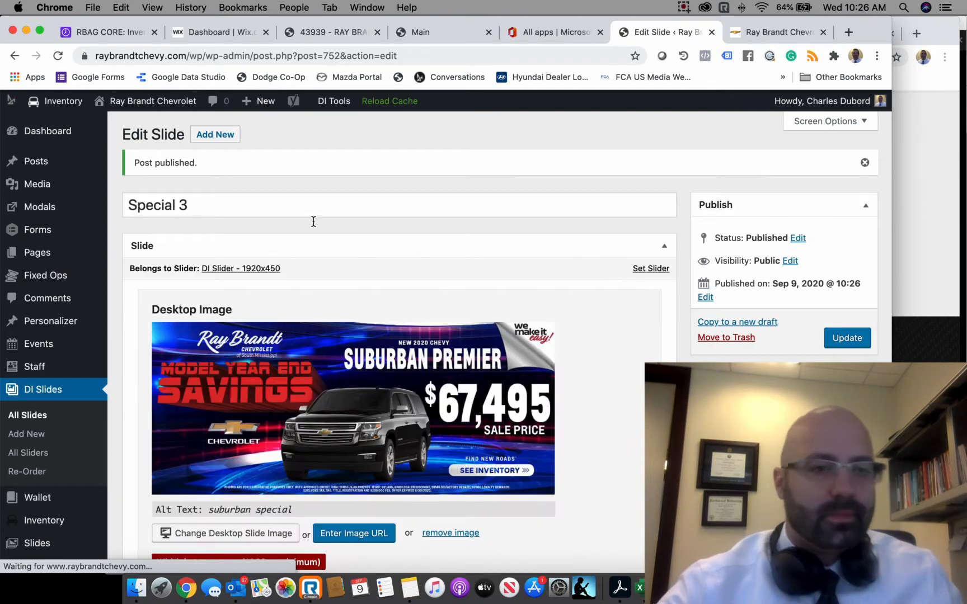
Open the Special 4 Trailblazer draft from the slide list, assign it to DI Slider - 1920x450, check its link and publish it
left_click(29, 416)
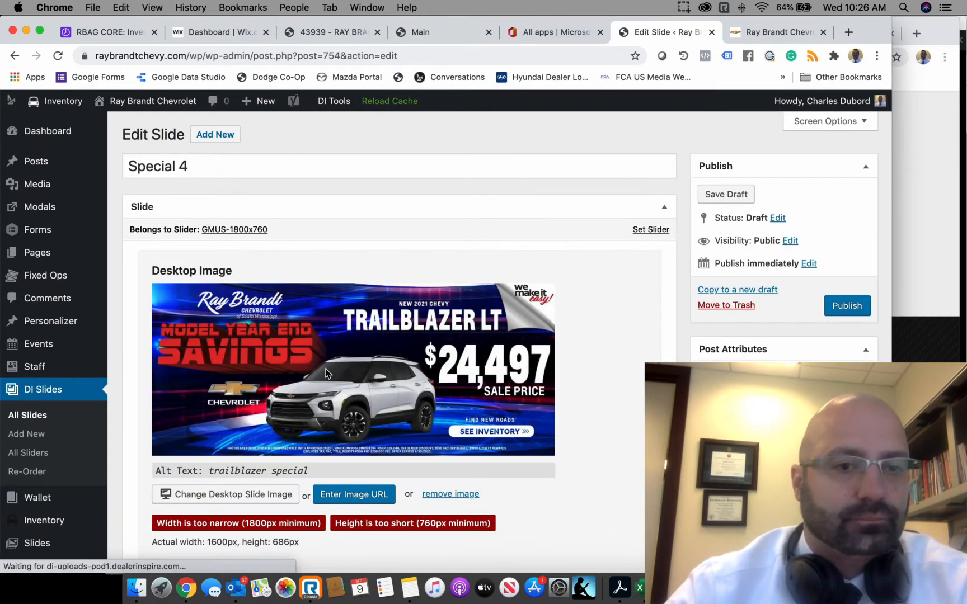
scroll(327, 372, "down", 5)
scroll(327, 372, "up", 10)
left_click(654, 229)
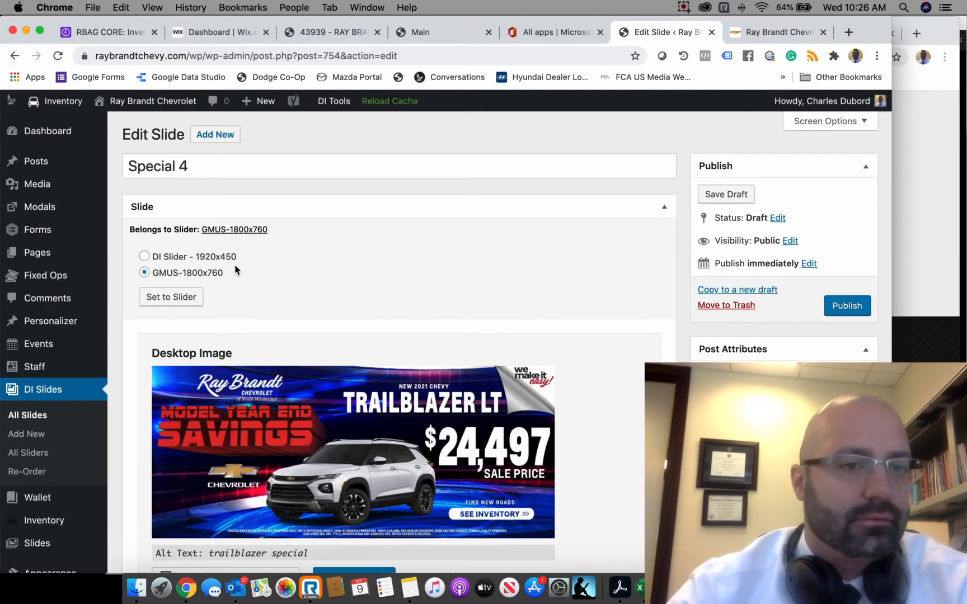
left_click(171, 297)
scroll(396, 241, "down", 15)
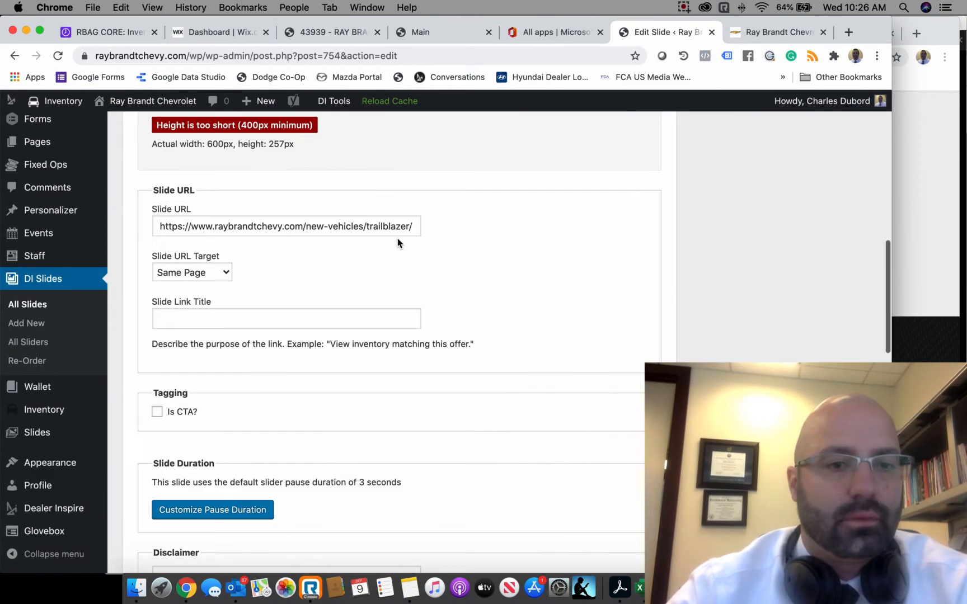
scroll(345, 453, "up", 15)
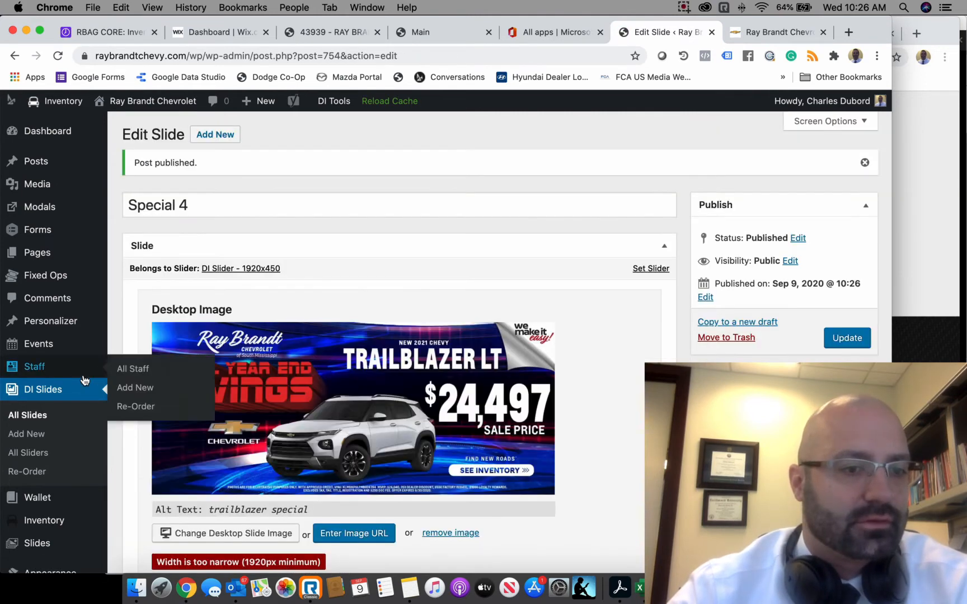
Move the CHEVY SILVERADO and Summer Sales Event (Placeholder) drafts to the trash from the list of all slides
left_click(38, 425)
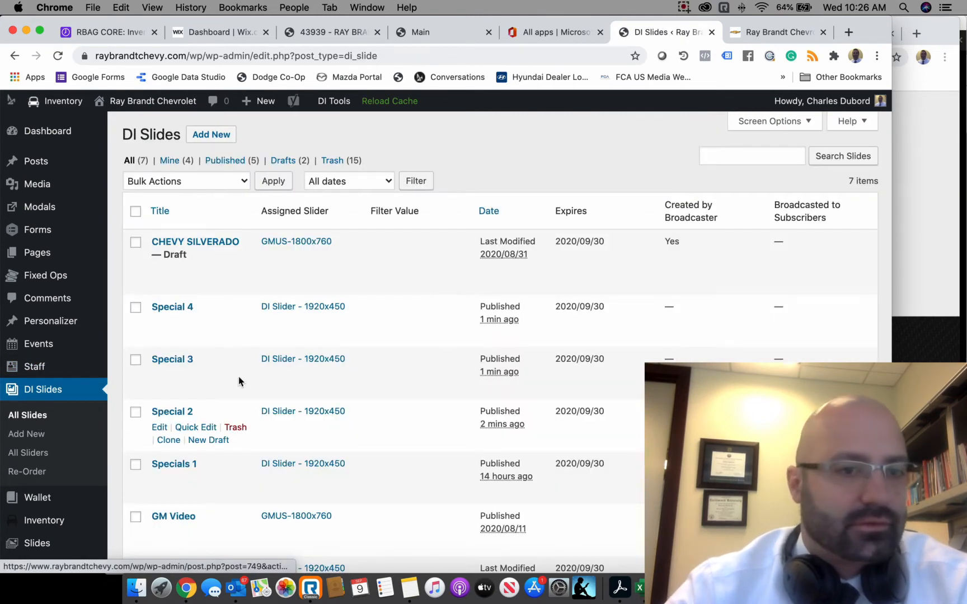
left_click(136, 244)
scroll(136, 246, "down", 5)
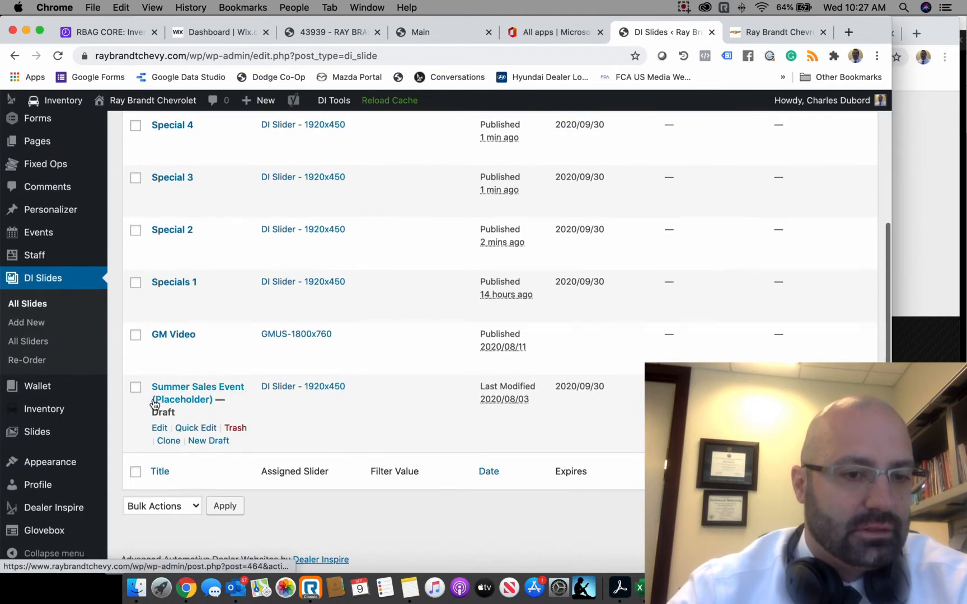
left_click(136, 387)
scroll(298, 300, "up", 5)
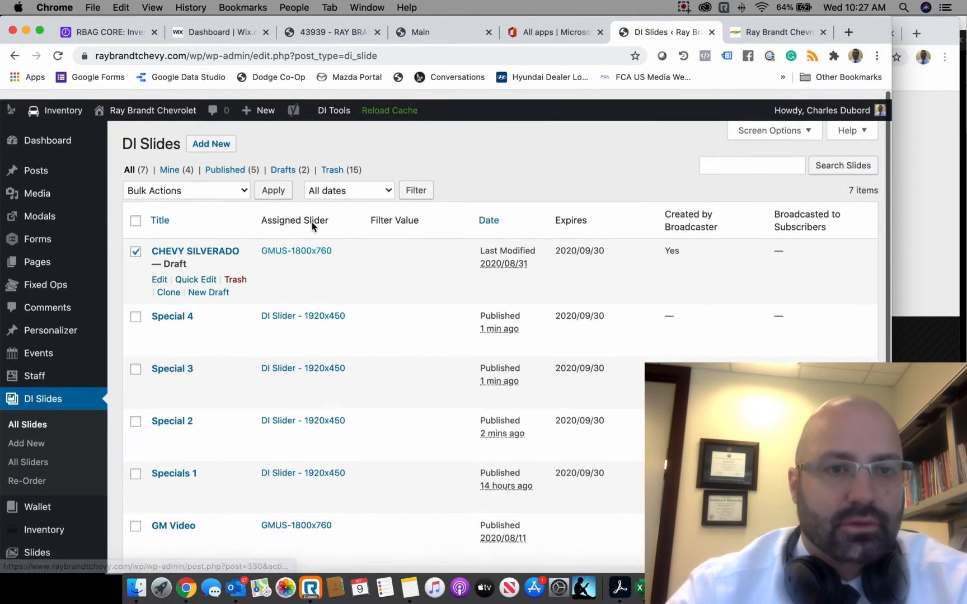
left_click(203, 185)
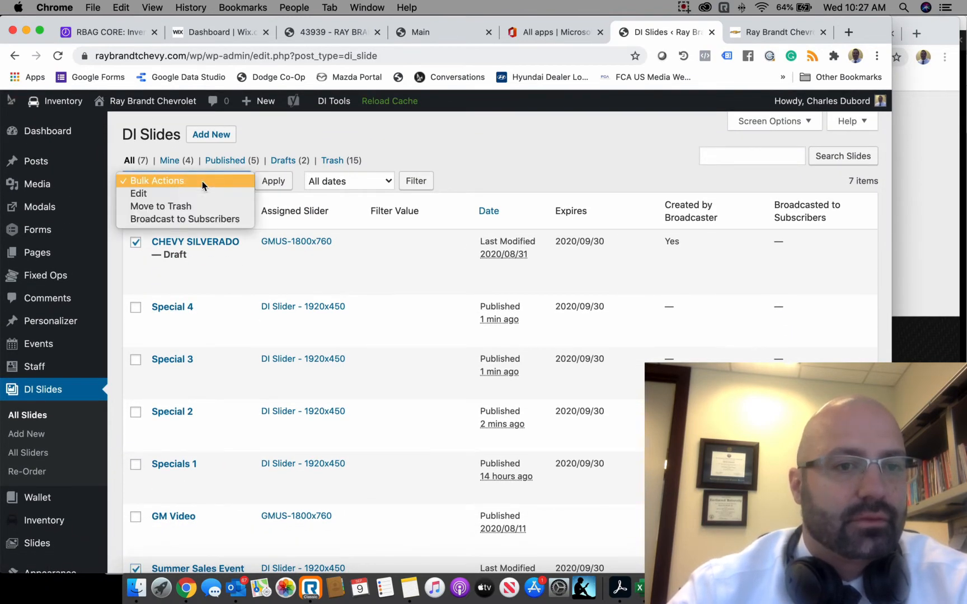
left_click(200, 205)
left_click(264, 185)
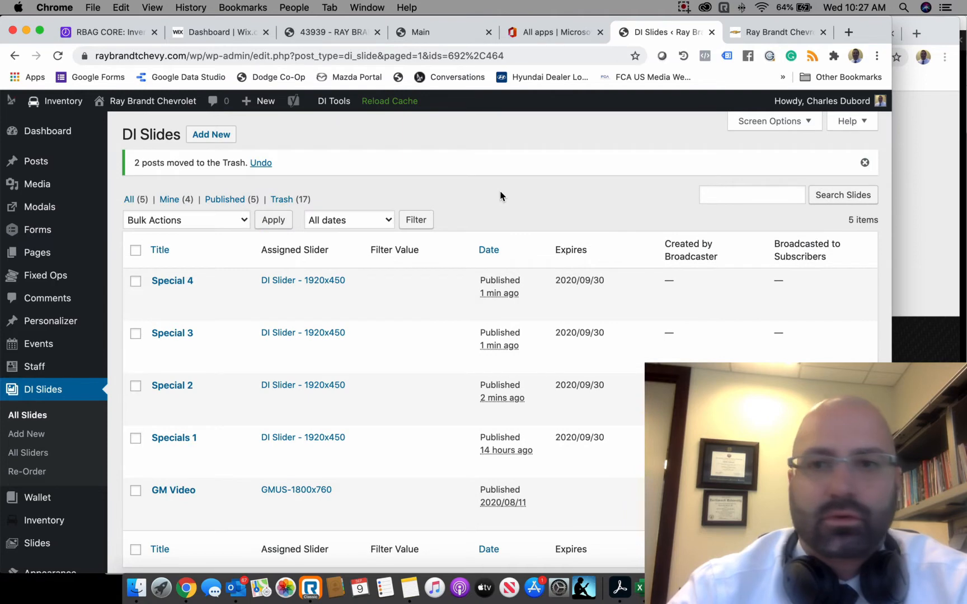
Check the public home page, switch to Finder, extract the drive-download zip in Downloads and open the extracted folder
left_click(757, 36)
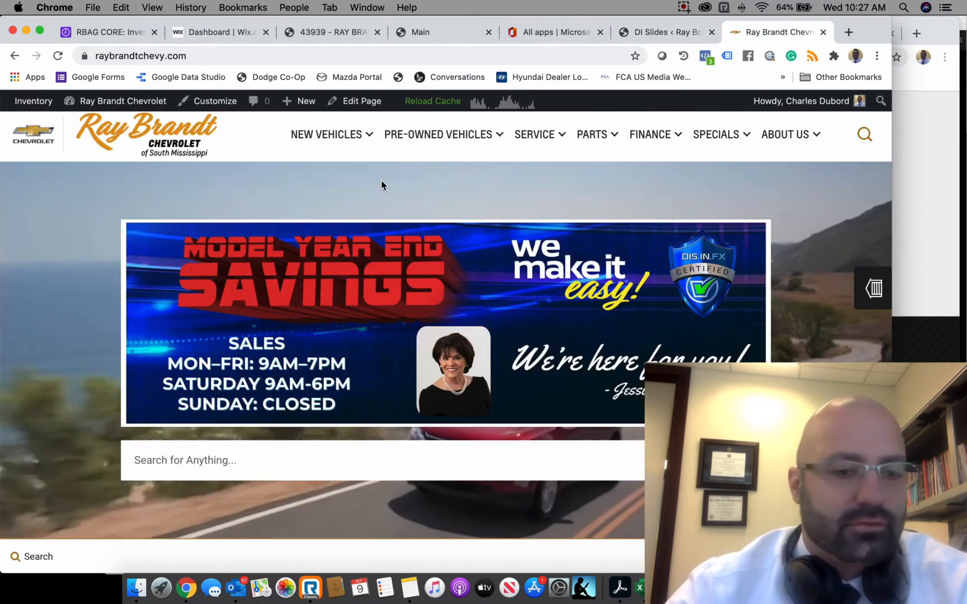
left_click(140, 597)
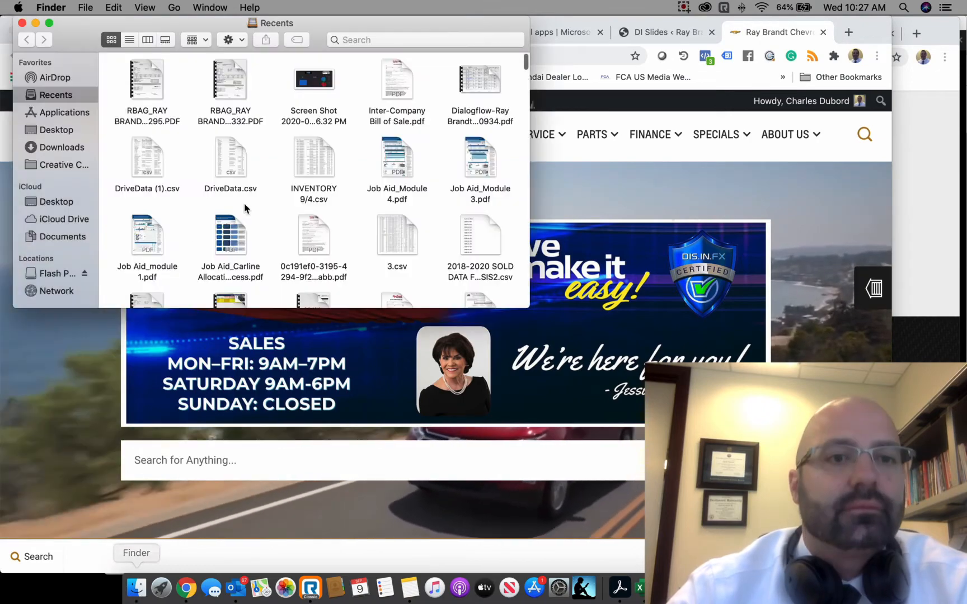
left_click(62, 147)
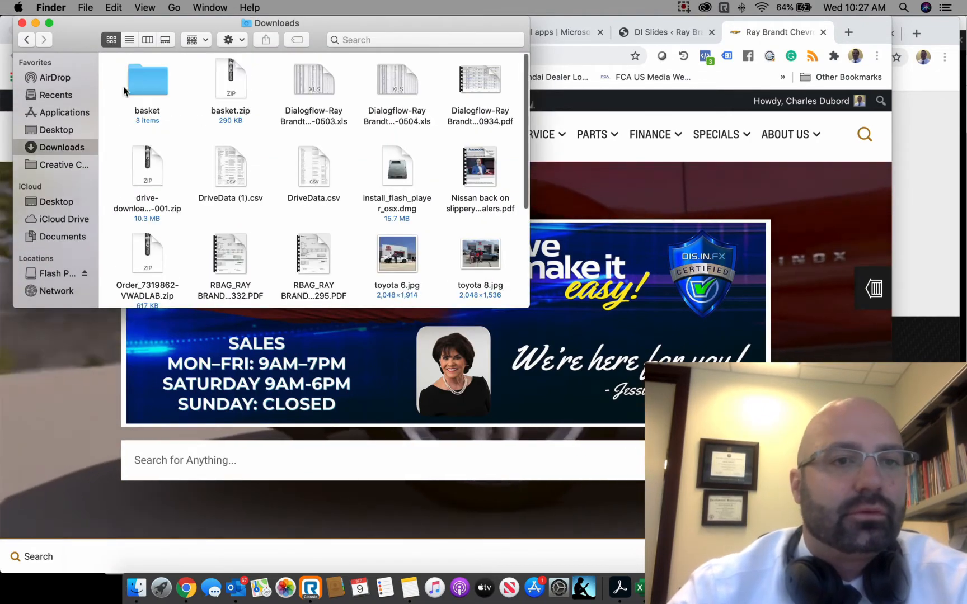
scroll(241, 102, "down", 5)
scroll(259, 209, "up", 4)
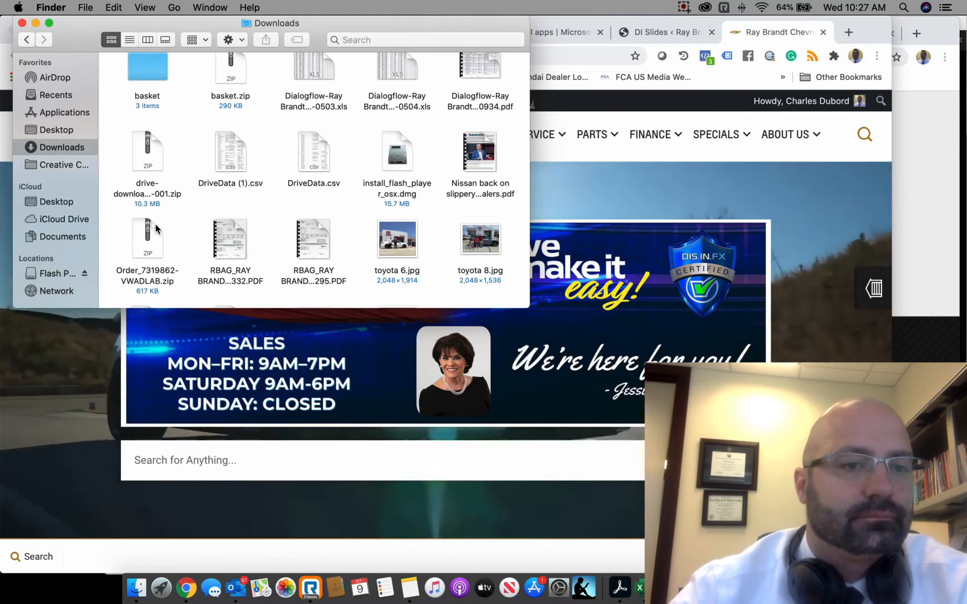
double_click(150, 174)
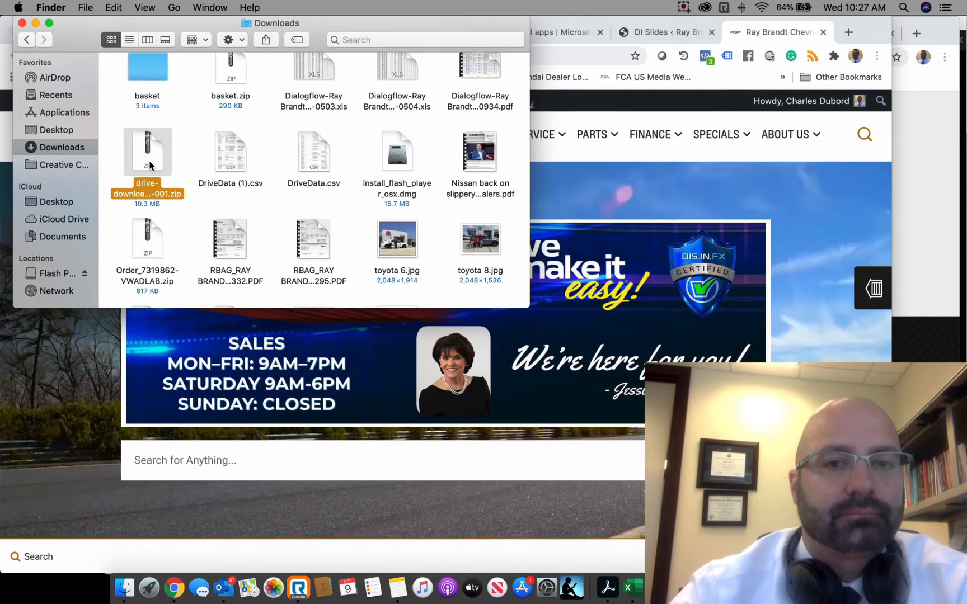
double_click(148, 146)
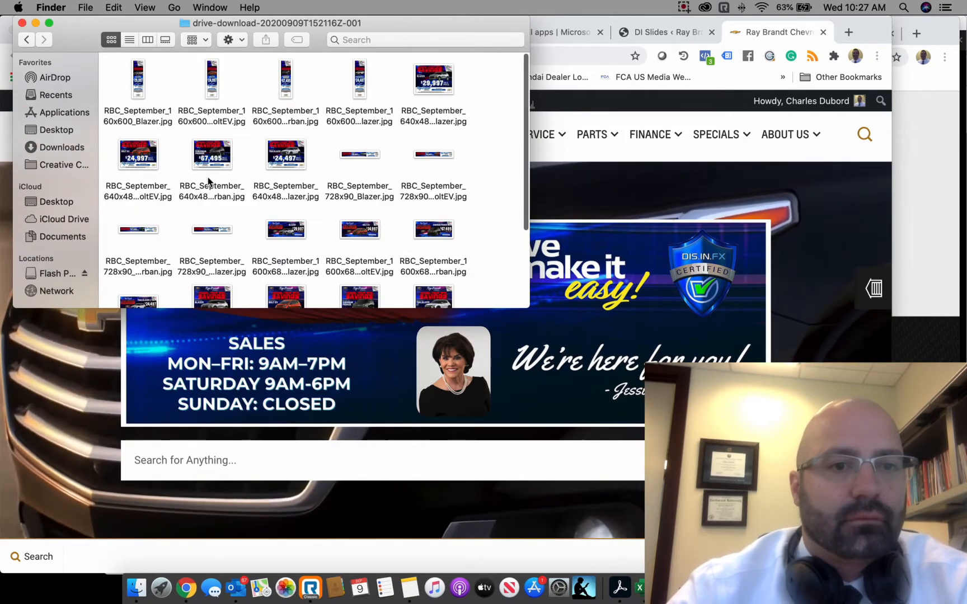
Delete the four September 1600x686 banner images for Blazer, BoltEV, Suburban and Trailblazer from the extracted folder
scroll(208, 180, "down", 5)
scroll(330, 216, "up", 5)
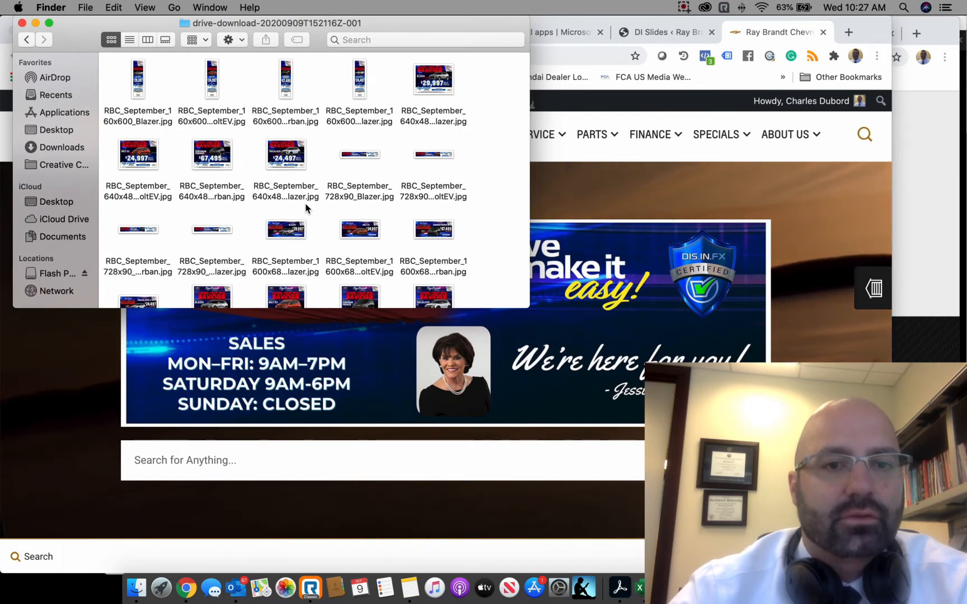
scroll(305, 206, "down", 2)
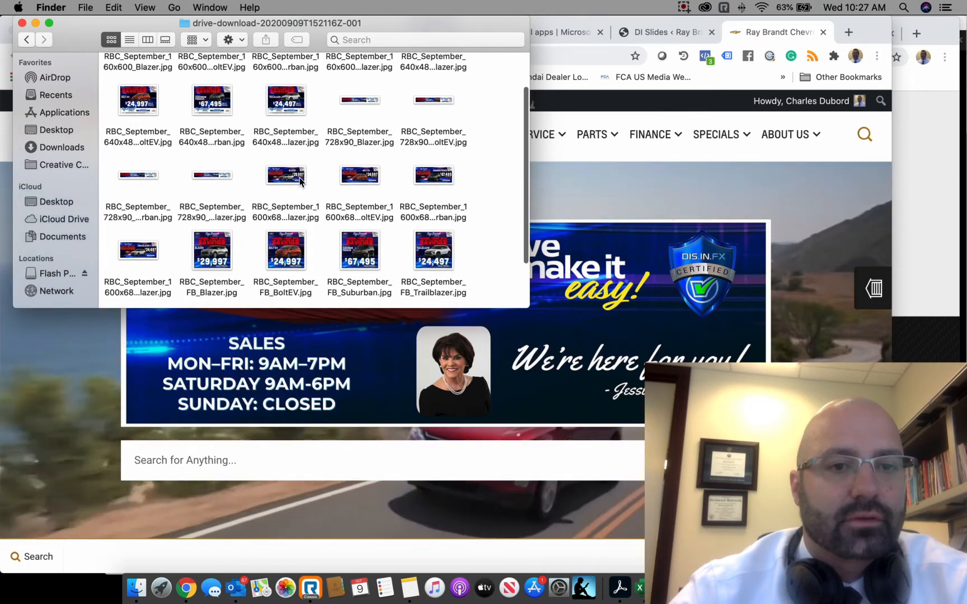
left_click(300, 178)
left_click(368, 179, "super")
left_click(439, 178, "super")
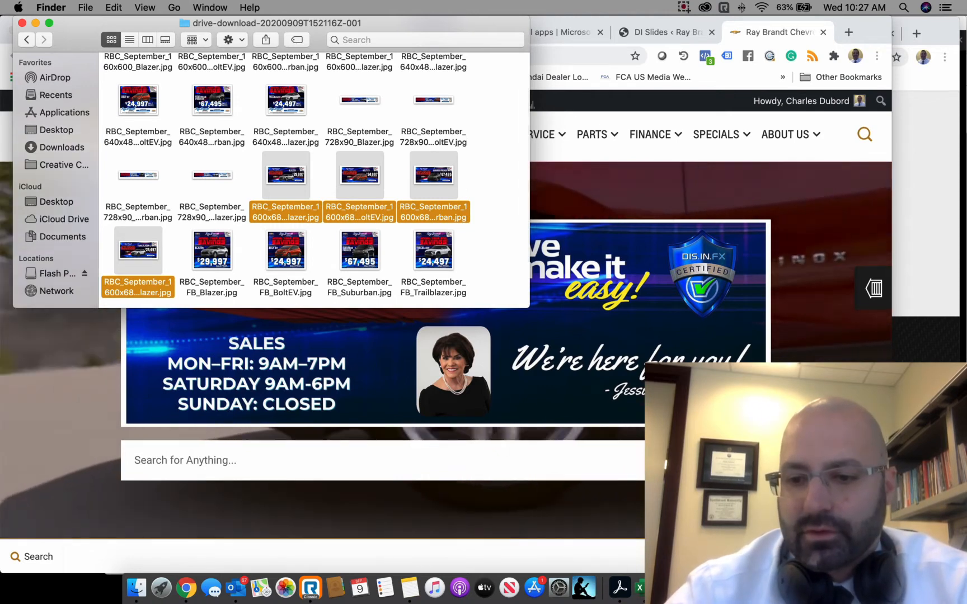
key("super+BackSpace")
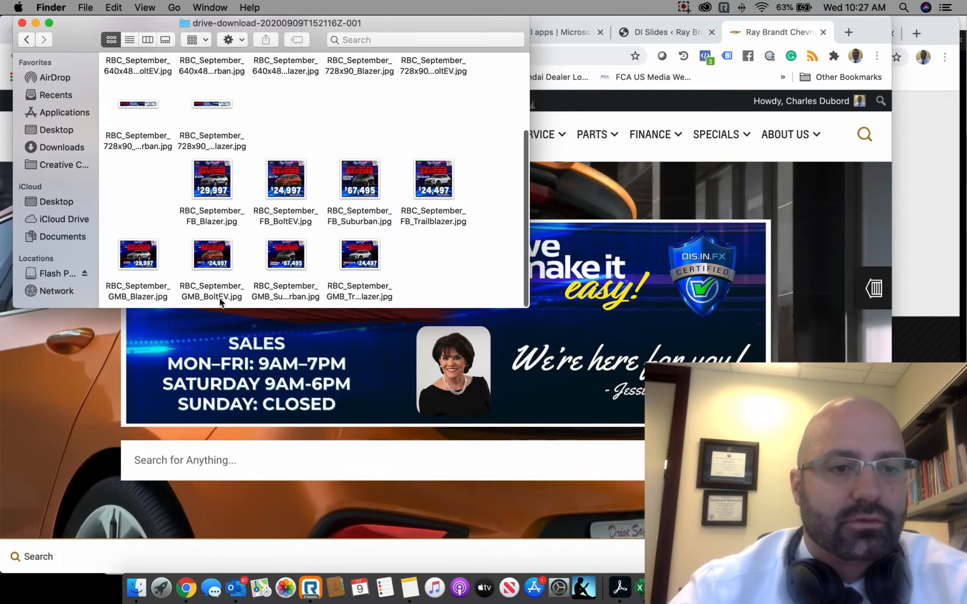
Switch back to Chrome, search for "google my business" in a new tab and open the Google My Business locations overview
left_click(598, 197)
key("super+t")
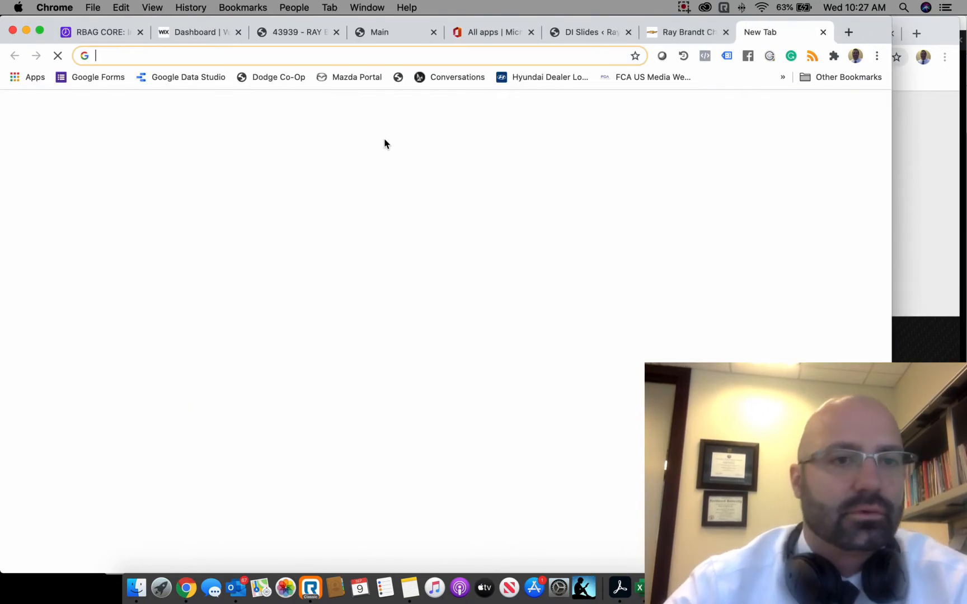
left_click(358, 302)
type("google")
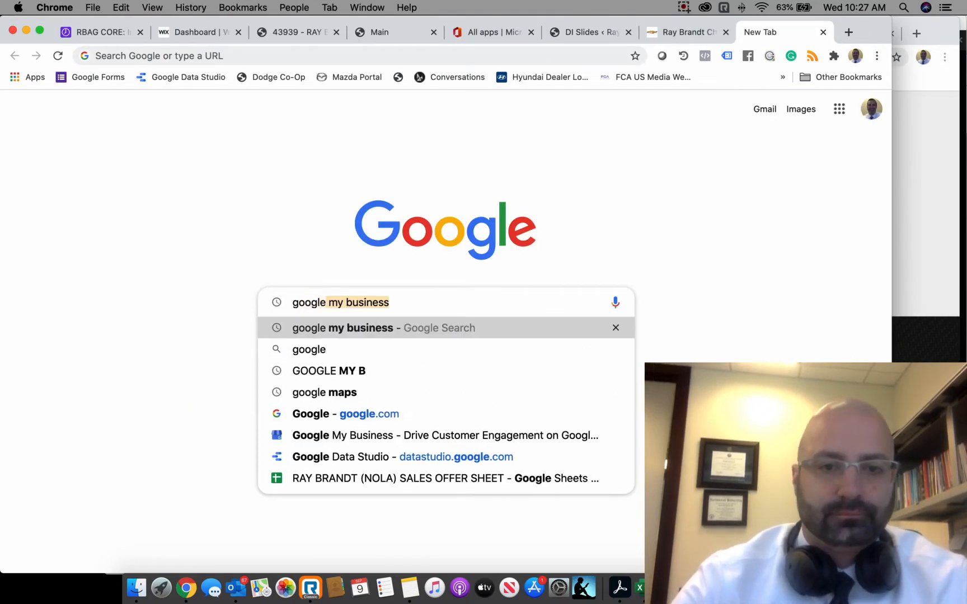
key("Return")
left_click(161, 234)
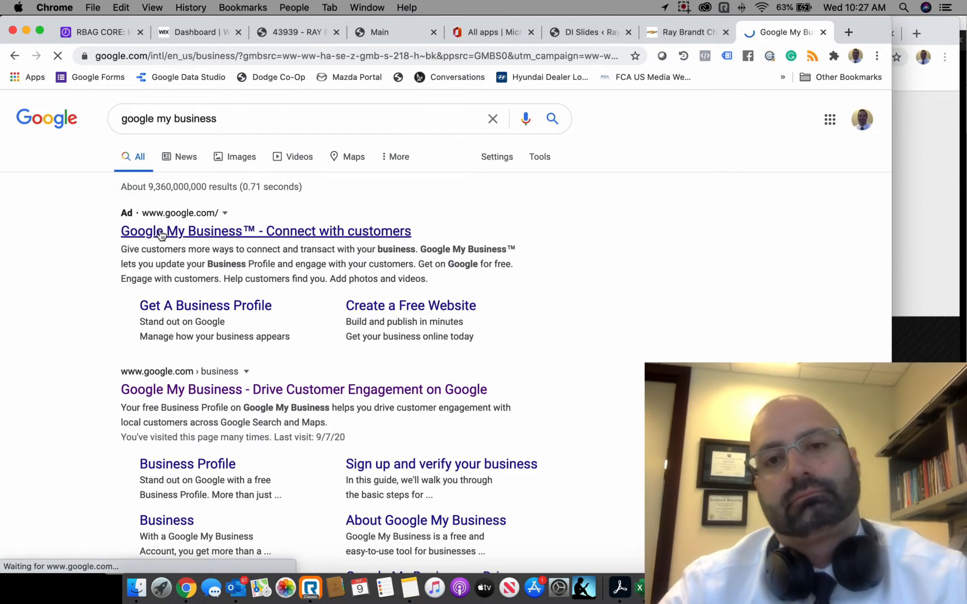
left_click(742, 174)
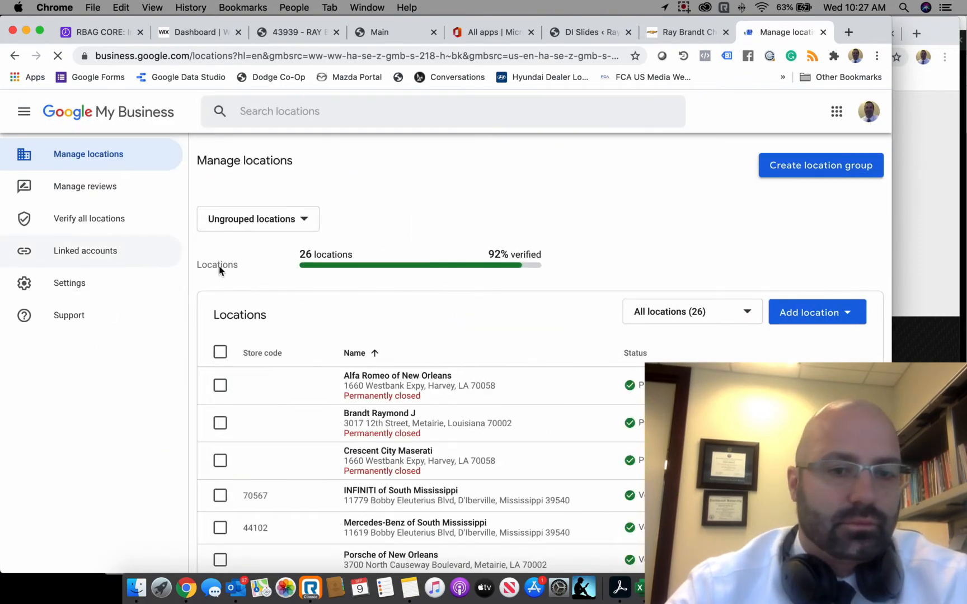
Open the Ray Brandt Chevrolet location from the list of managed locations
scroll(412, 405, "down", 3)
scroll(414, 408, "down", 5)
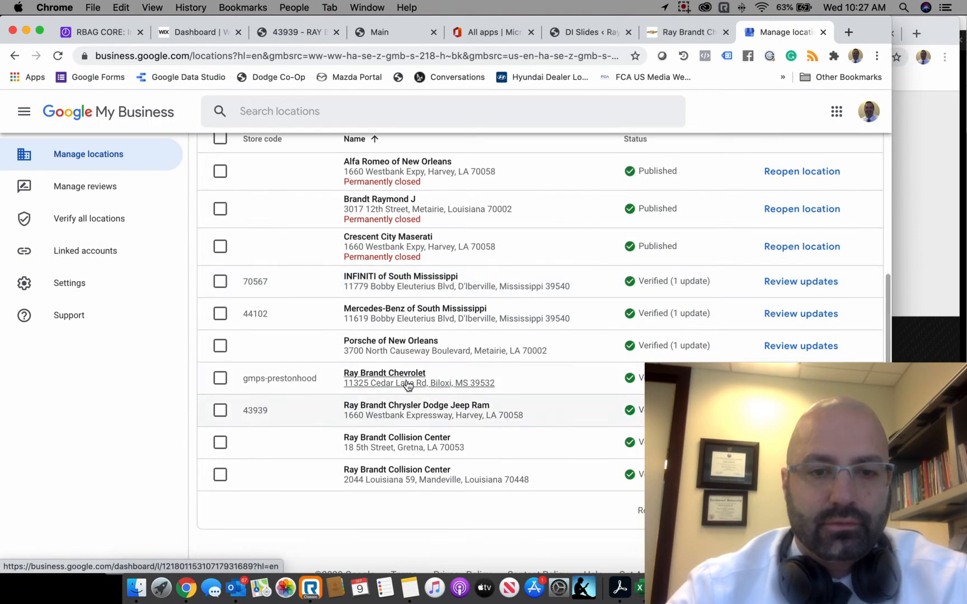
left_click(405, 379)
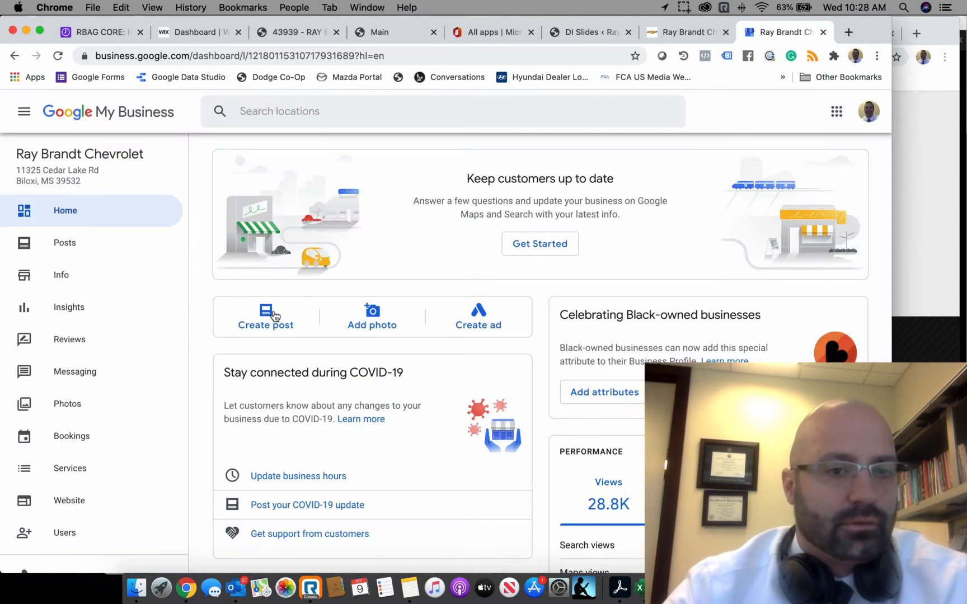
Start a new offer post and add the four RBC_September_GMB images from the extracted drive-download folder in Downloads
left_click(274, 316)
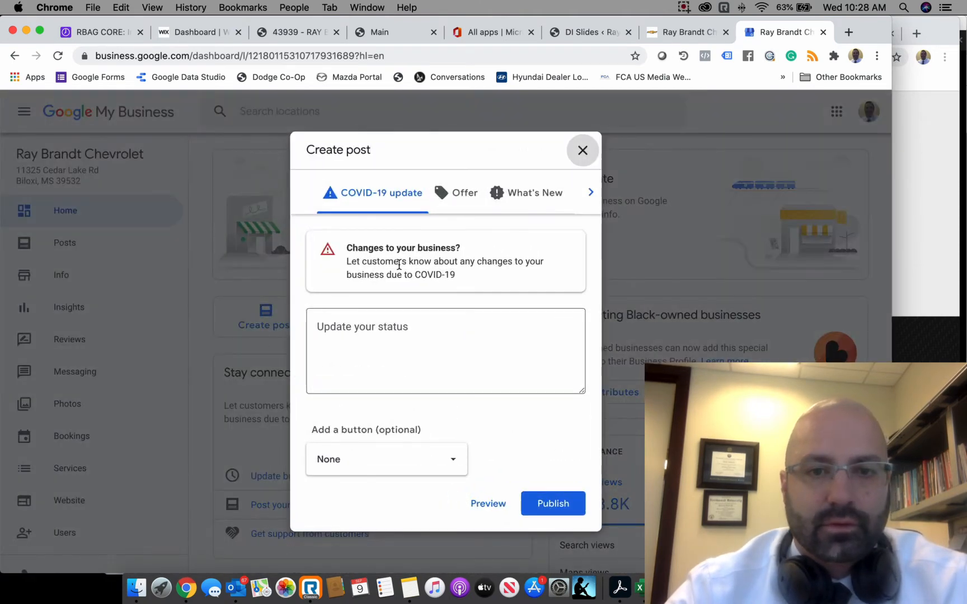
left_click(591, 194)
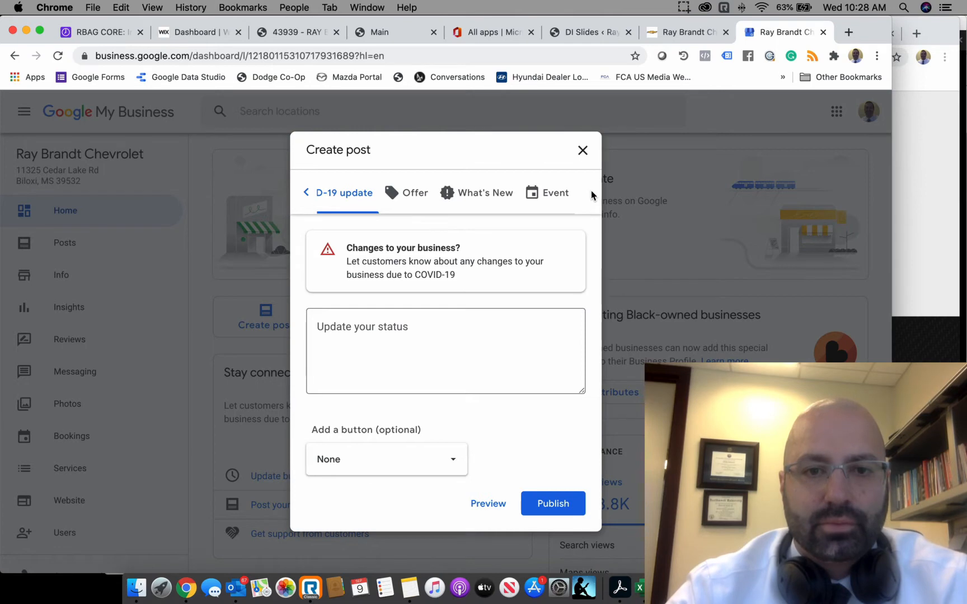
left_click(412, 194)
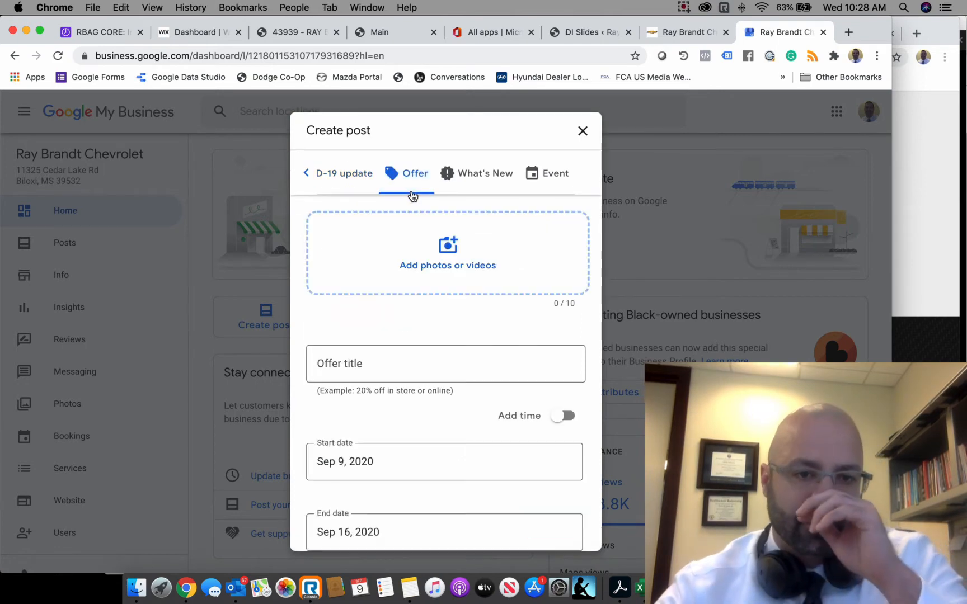
left_click(433, 223)
left_click(430, 364)
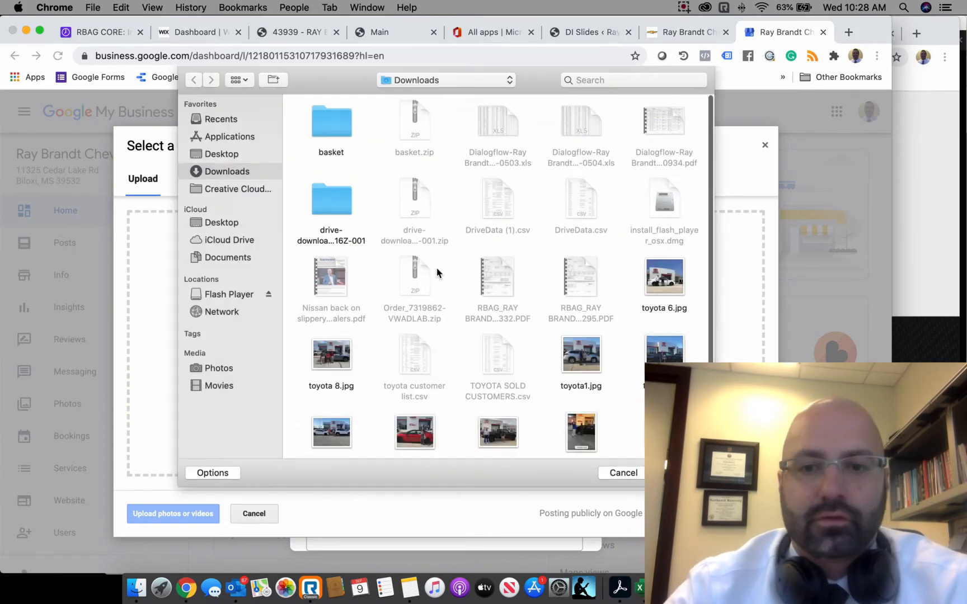
double_click(343, 202)
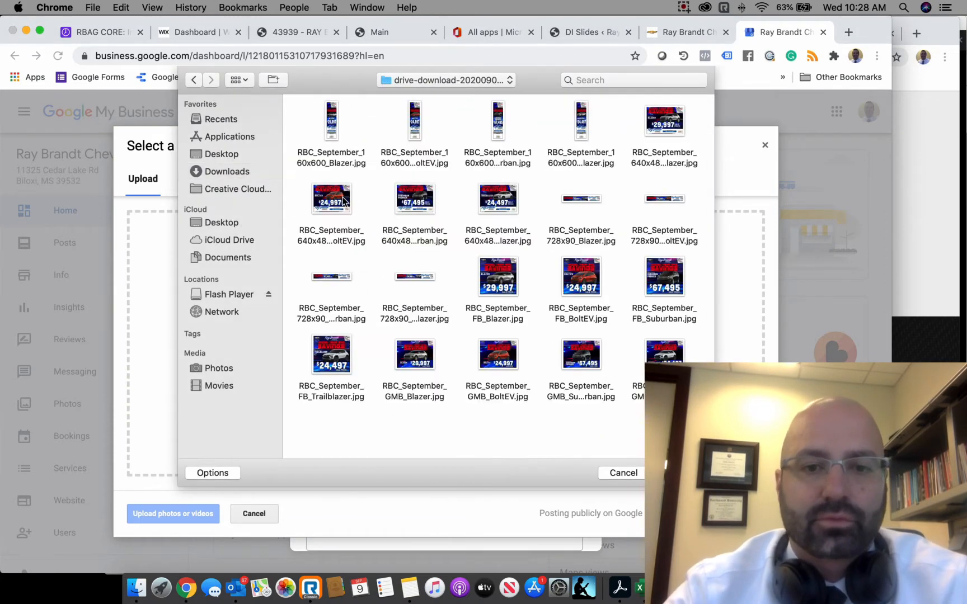
left_click_drag(692, 429, 416, 377)
key("Return")
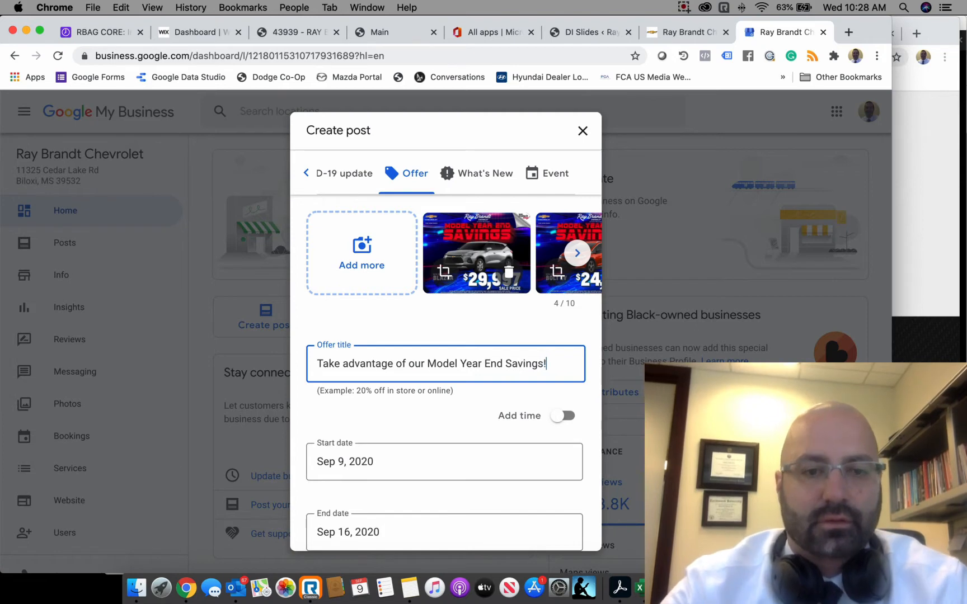
Title the offer "Take advantage of our Model Year End Savings" and set its end date to September 30, 2020
scroll(446, 386, "down", 3)
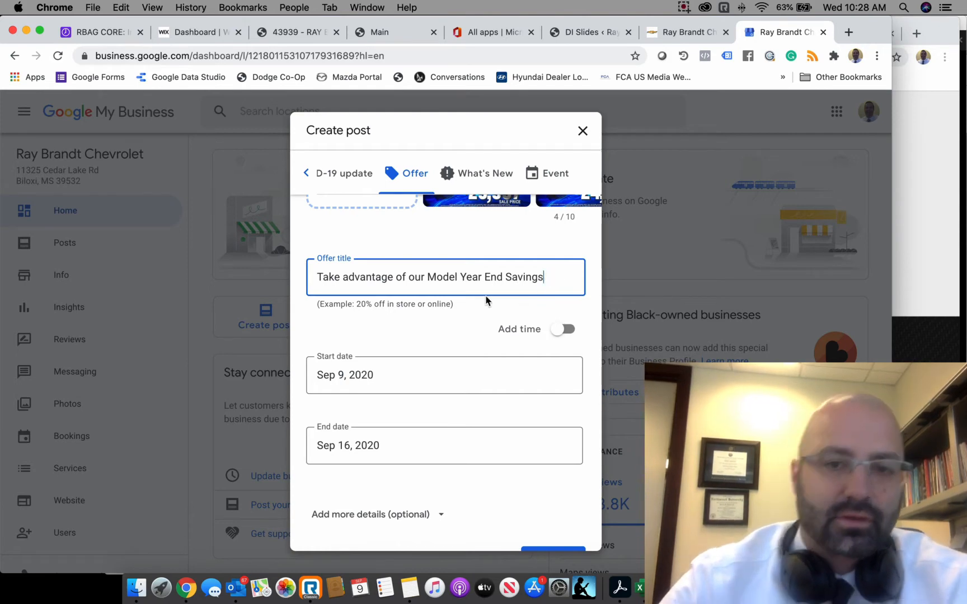
scroll(485, 328, "down", 1)
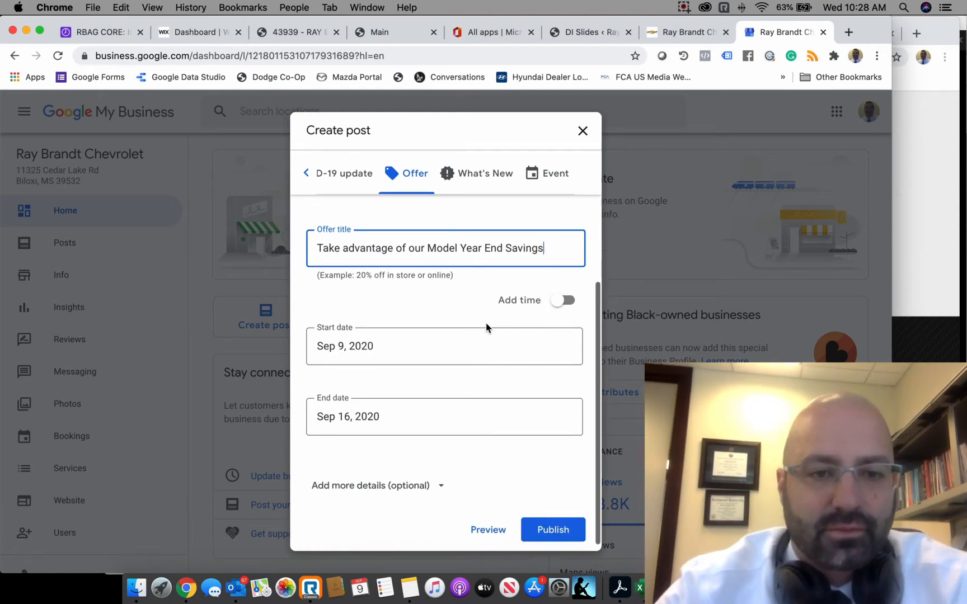
left_click(383, 407)
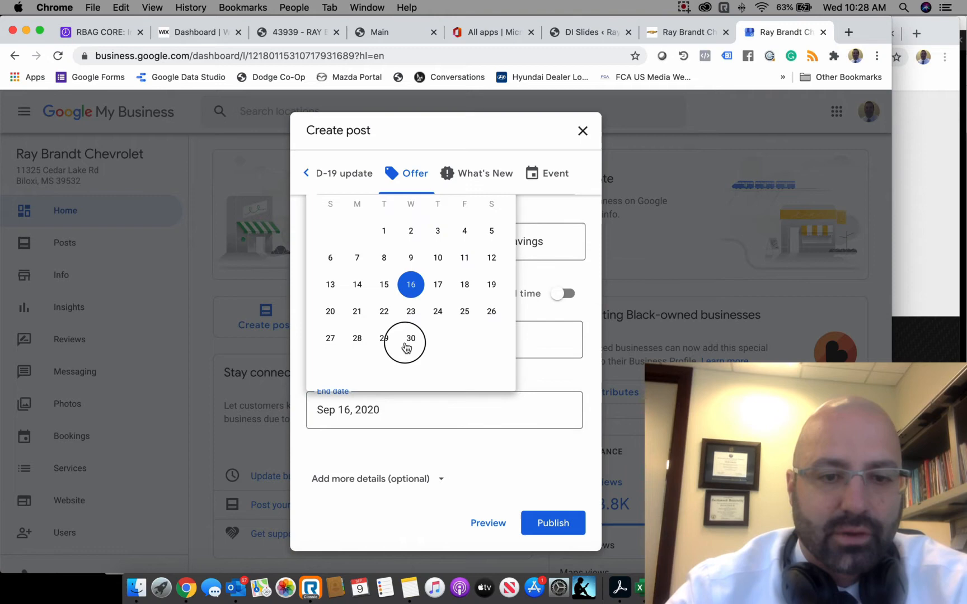
left_click(406, 341)
left_click(416, 478)
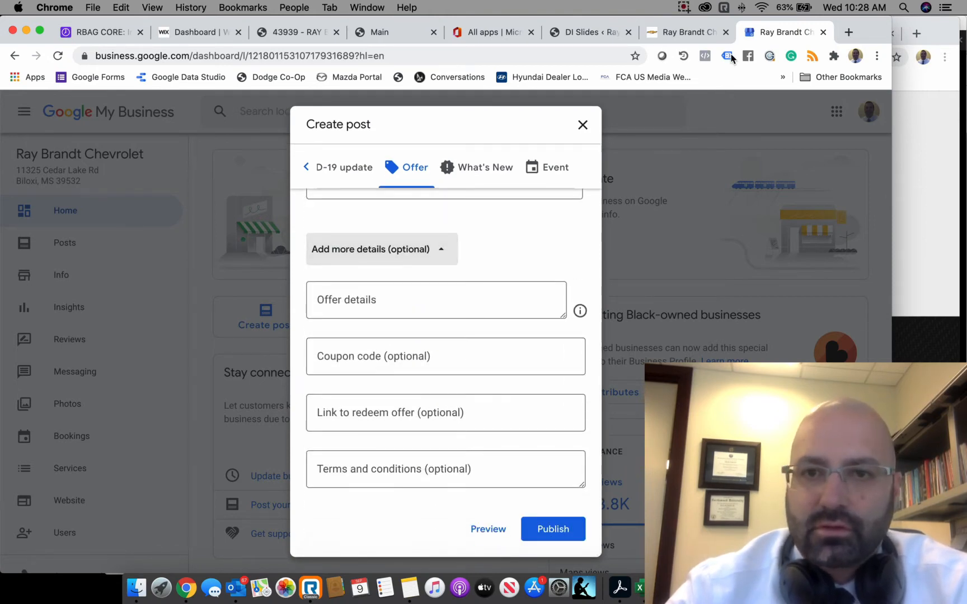
left_click(688, 32)
left_click(220, 56)
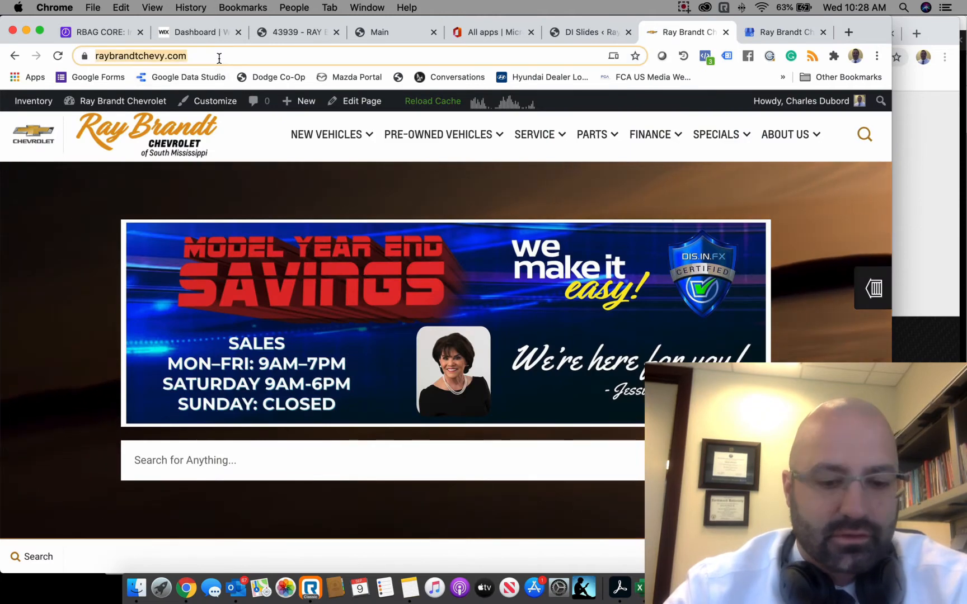
key("super+c")
left_click(777, 33)
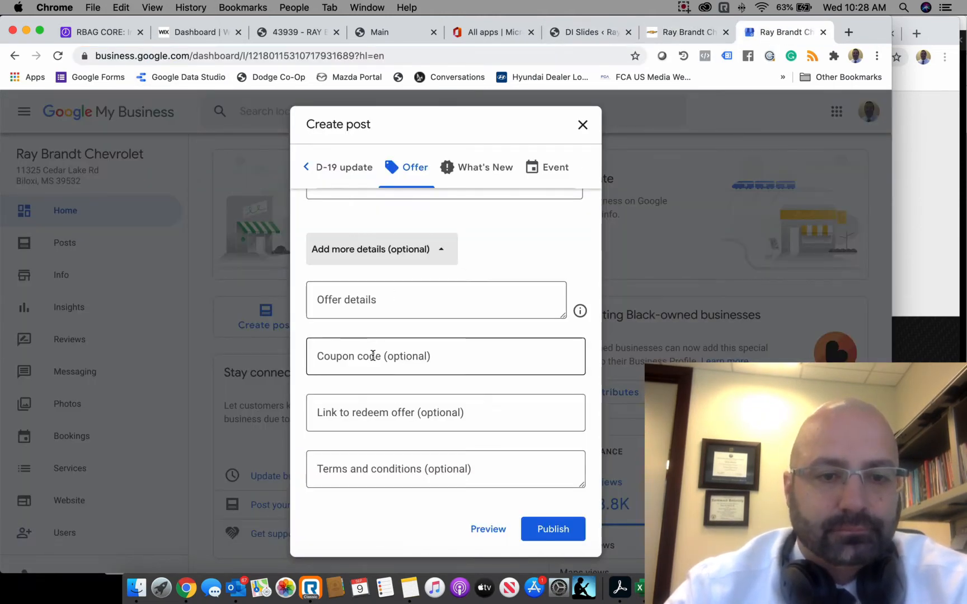
left_click(377, 412)
key("super+v")
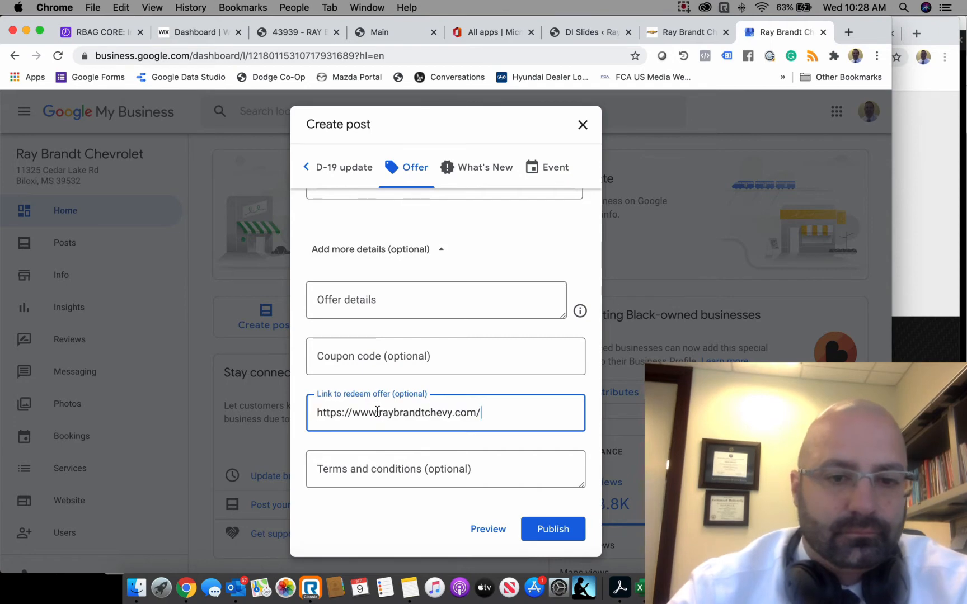
left_click(553, 530)
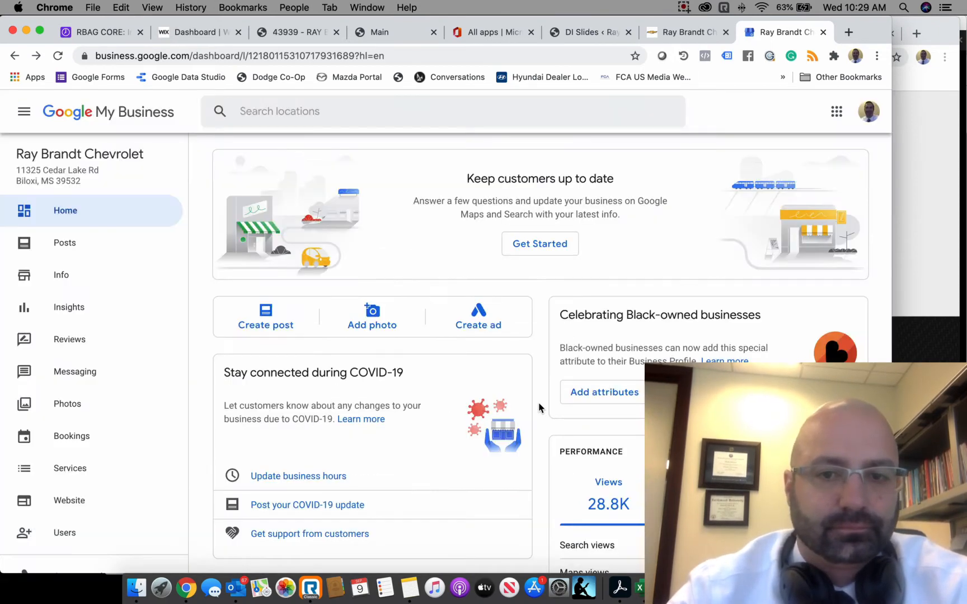
Open the location's posts list and check the published Model Year End Savings offer through to its last image
left_click(66, 243)
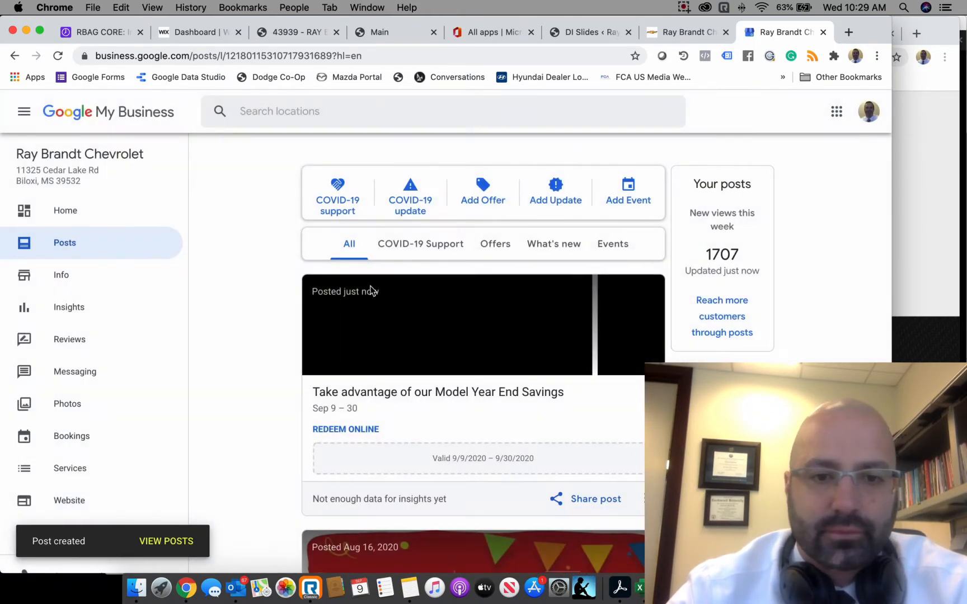
scroll(519, 462, "down", 3)
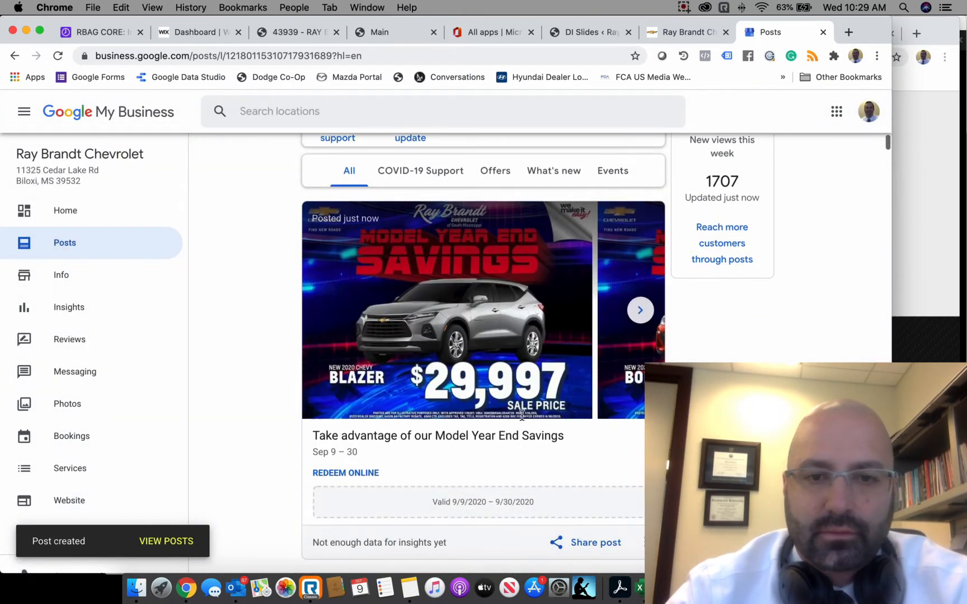
left_click(639, 310)
left_click(640, 310)
left_click(640, 310)
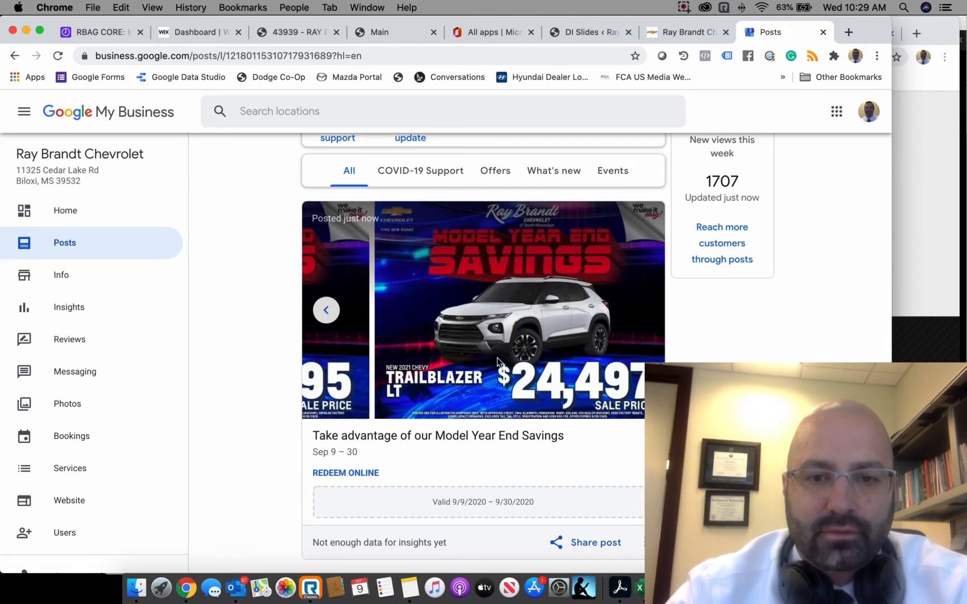
scroll(497, 357, "down", 3)
scroll(497, 357, "up", 5)
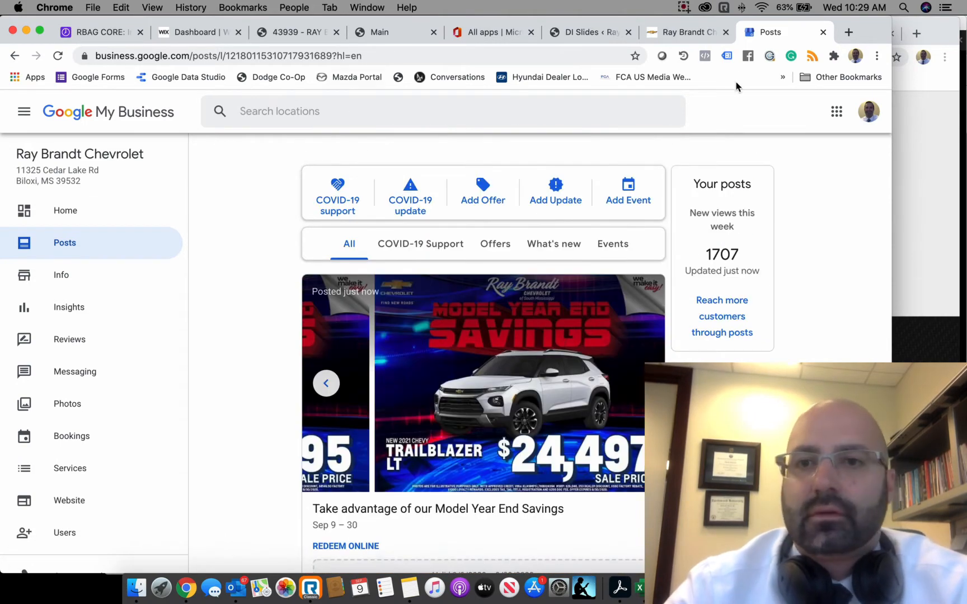
Switch to Finder, delete the four RBC_September_GMB images from the extracted folder and check the remaining files
left_click(697, 37)
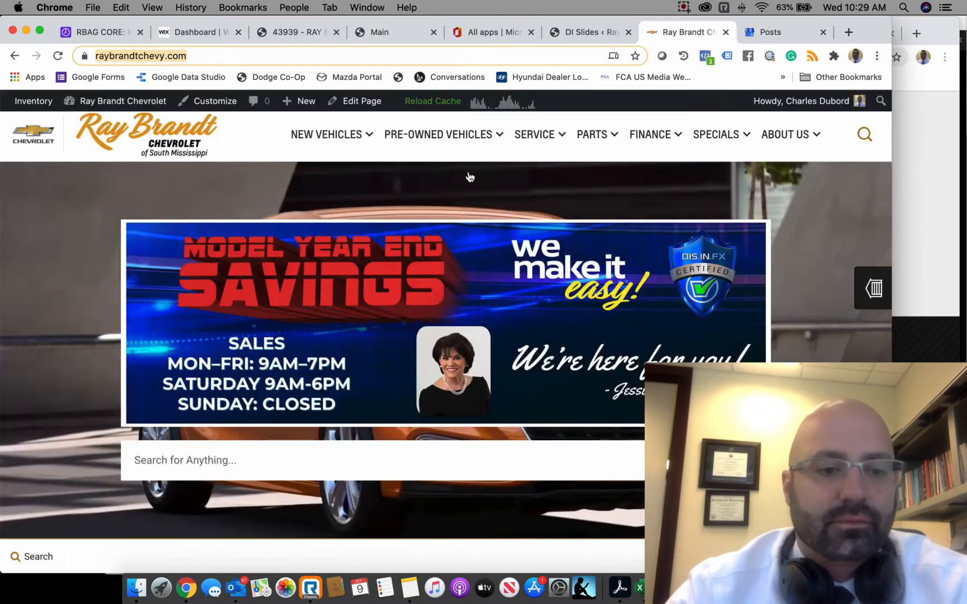
left_click(136, 587)
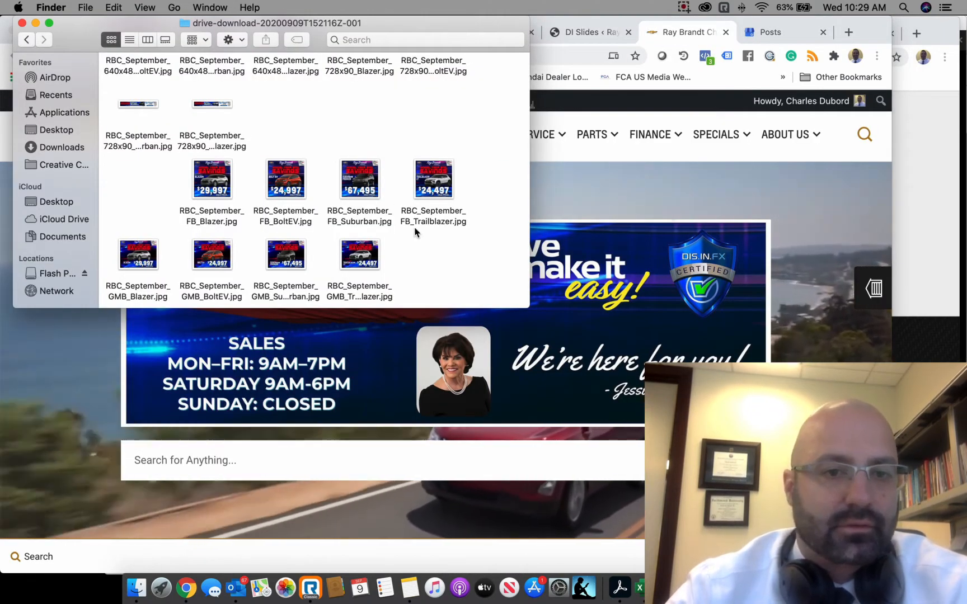
left_click_drag(447, 277, 115, 263)
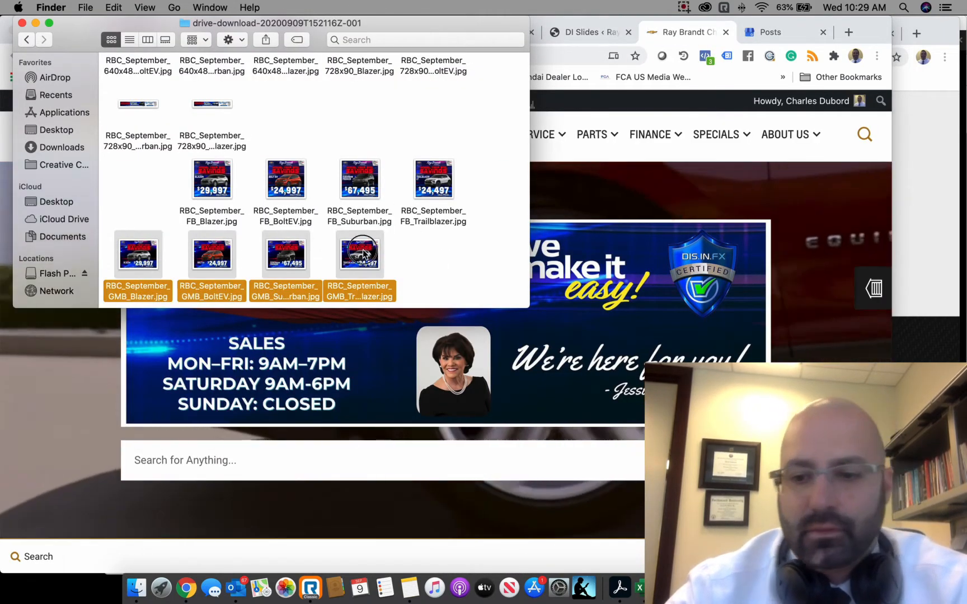
left_click(547, 313)
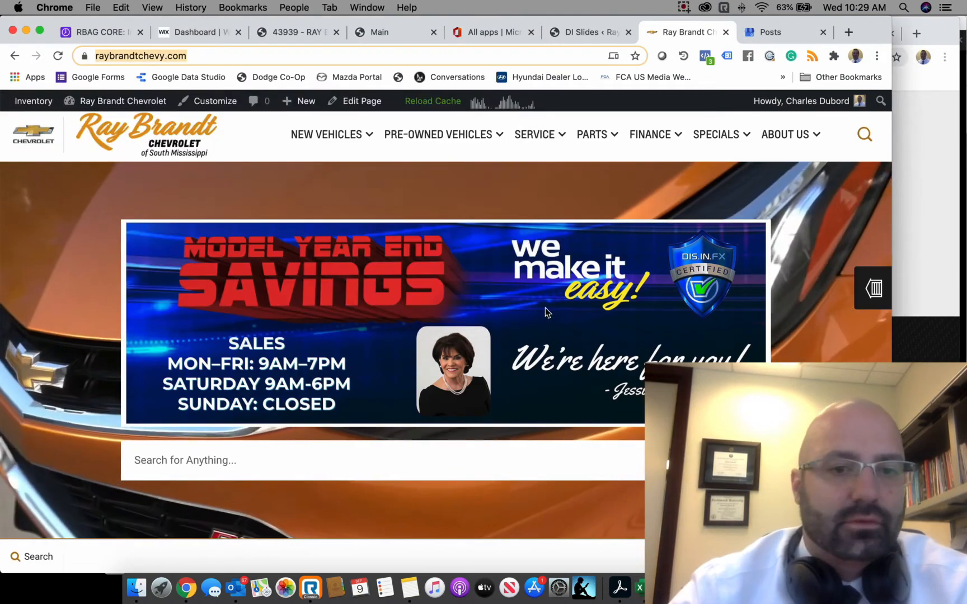
left_click(136, 587)
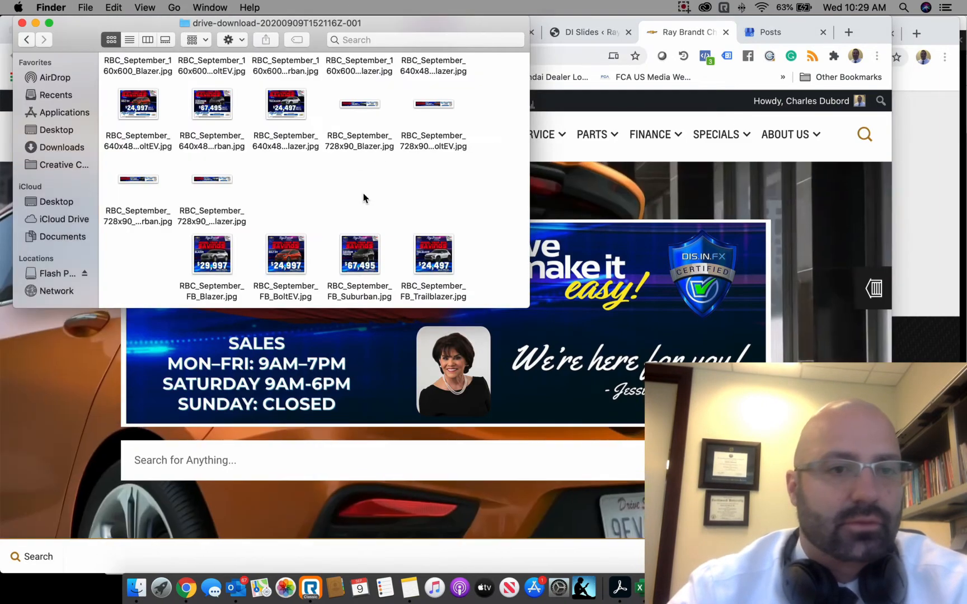
scroll(360, 197, "up", 2)
scroll(282, 167, "down", 2)
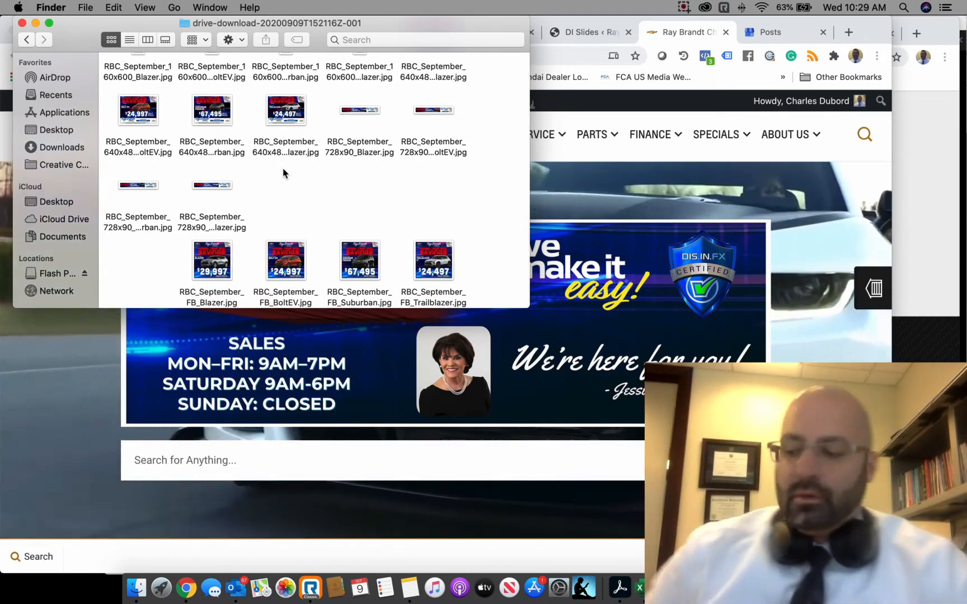
left_click(604, 173)
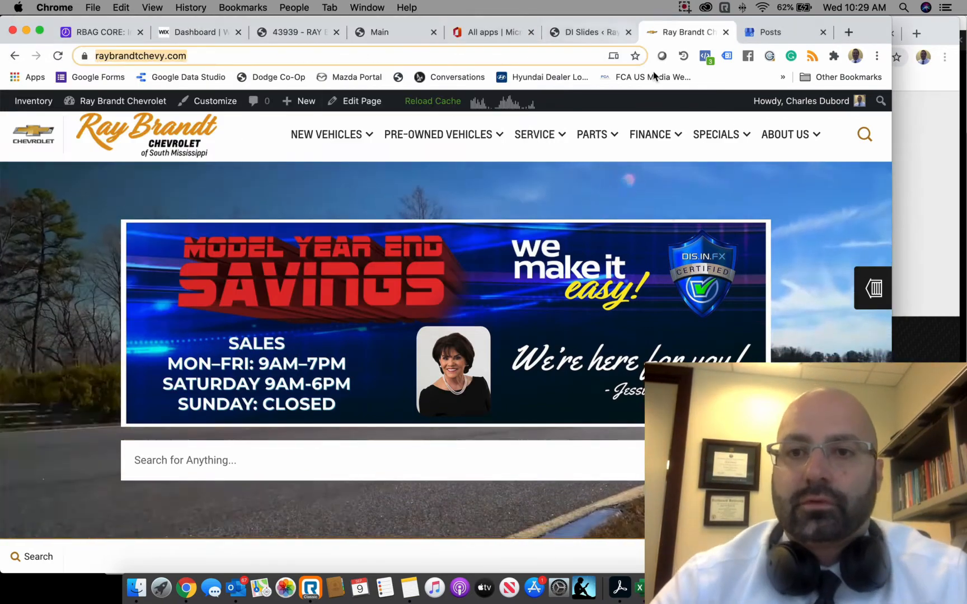
Load Facebook Ads Manager in place of the Google My Business posts page and close the campaign insights to show the campaign list
left_click(770, 33)
left_click(333, 54)
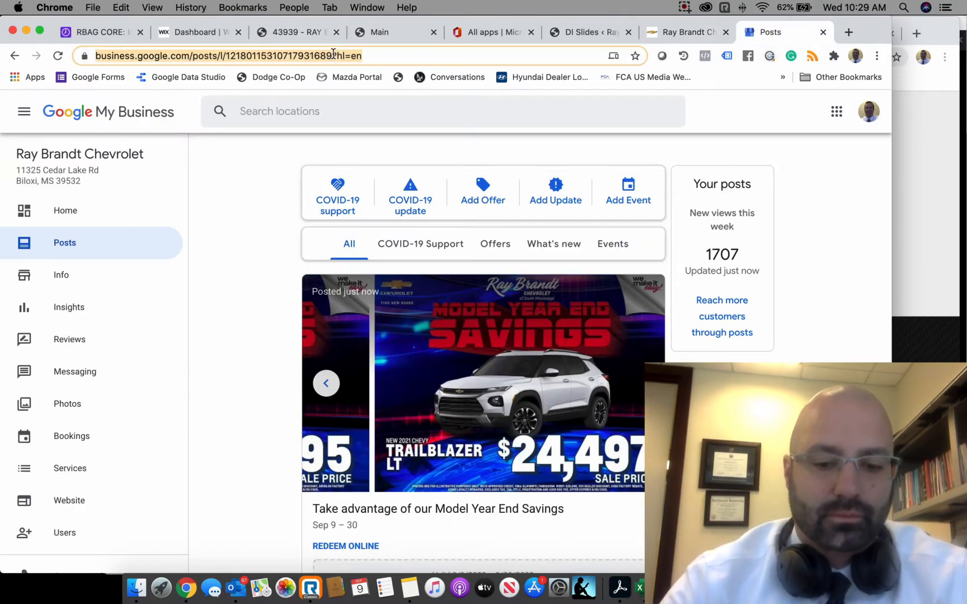
type("busines")
key("Return")
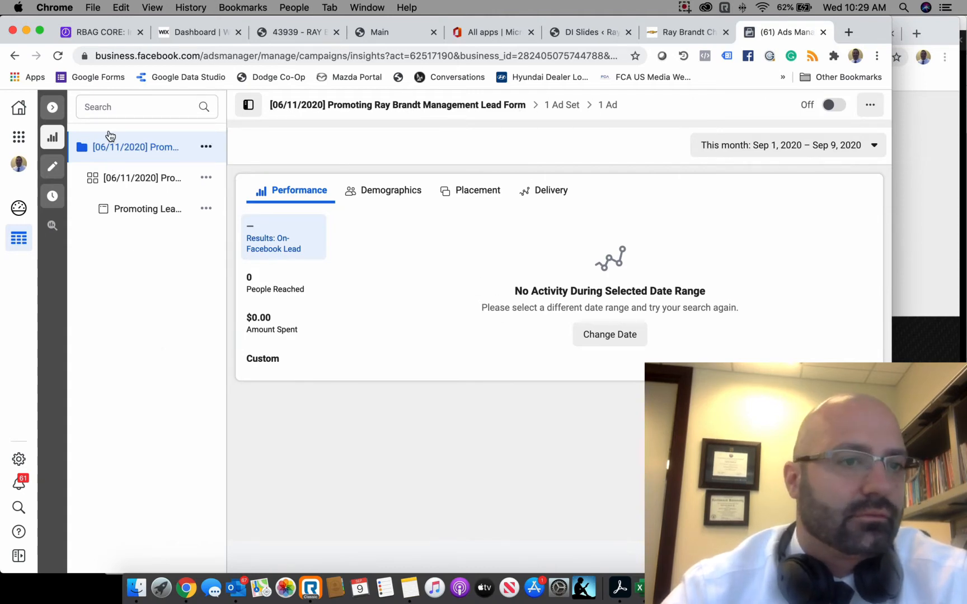
left_click(54, 107)
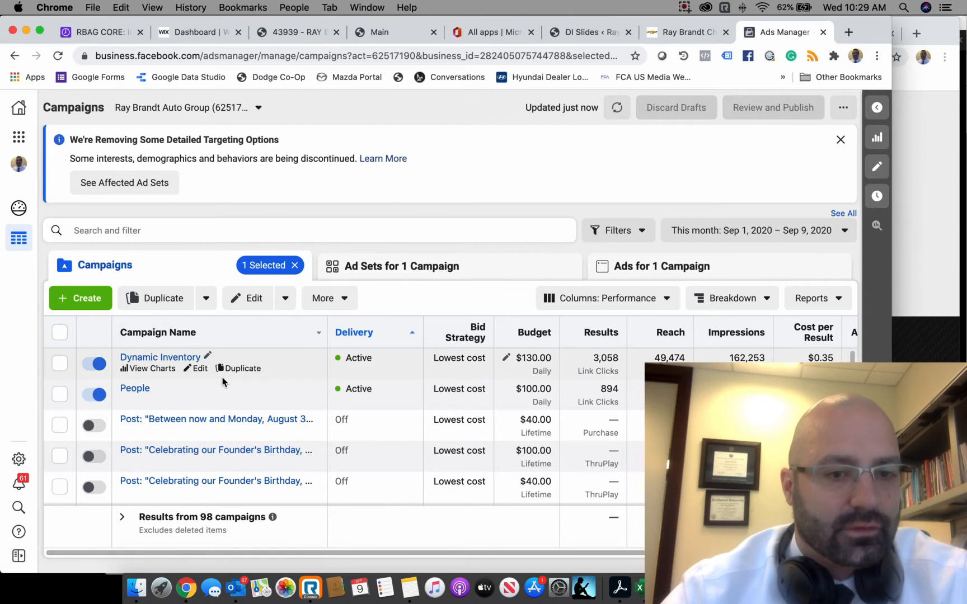
Look through the Ray Brandt Auto Group campaign list for the CHEVY campaign
scroll(212, 414, "down", 3)
scroll(211, 416, "up", 3)
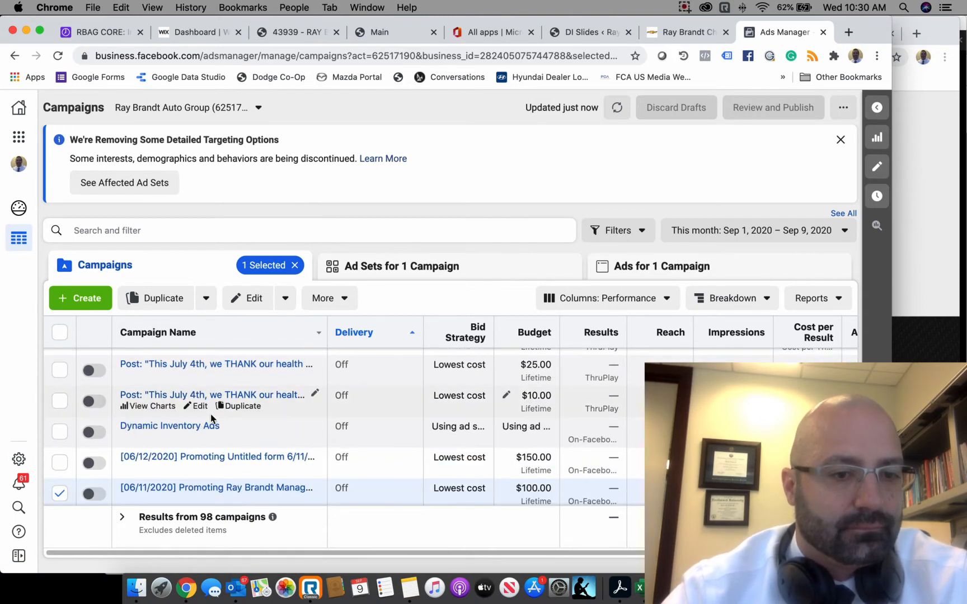
scroll(212, 417, "down", 5)
scroll(212, 417, "down", 8)
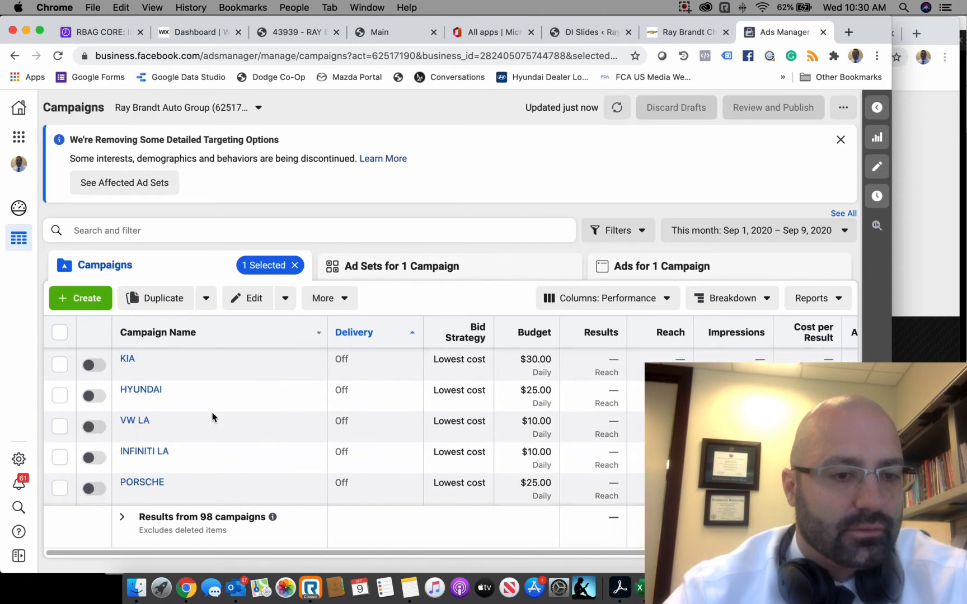
scroll(213, 417, "up", 7)
scroll(213, 417, "up", 10)
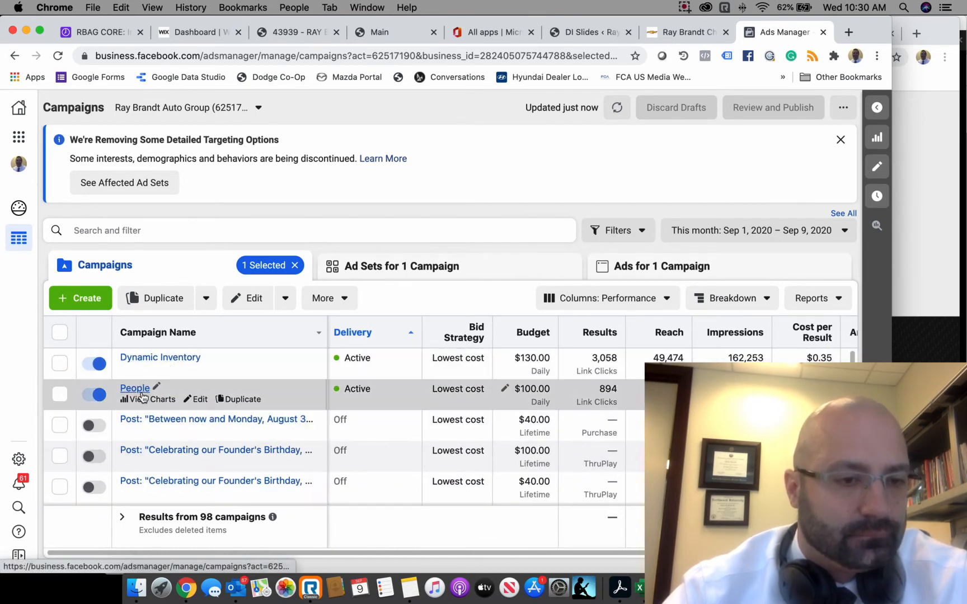
scroll(145, 410, "down", 5)
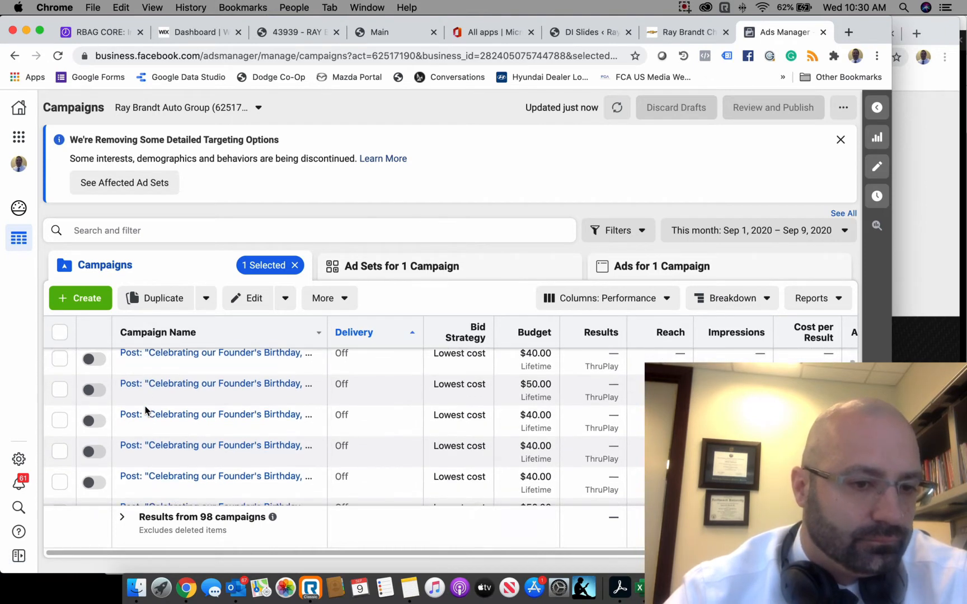
scroll(145, 410, "down", 5)
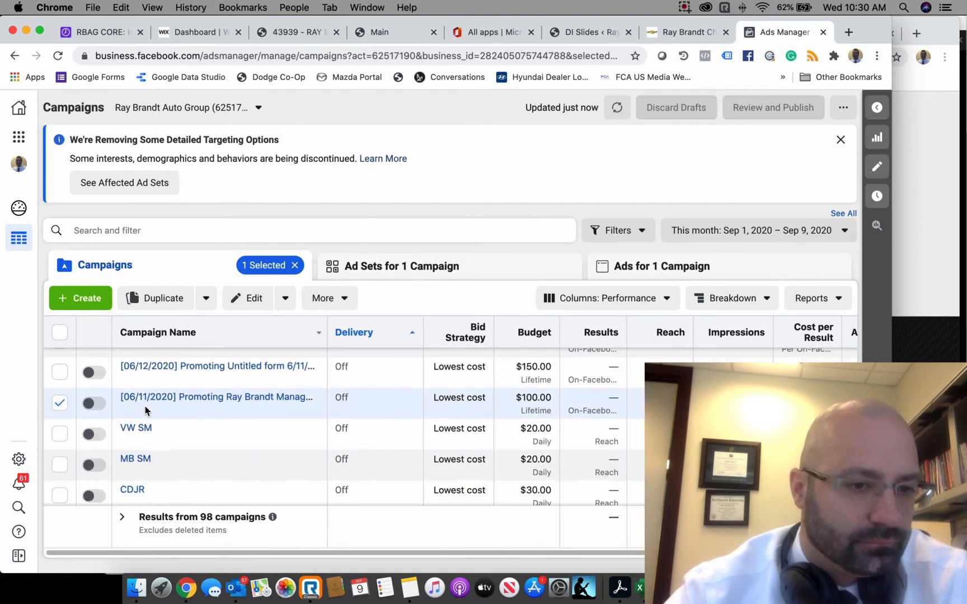
scroll(143, 430, "down", 3)
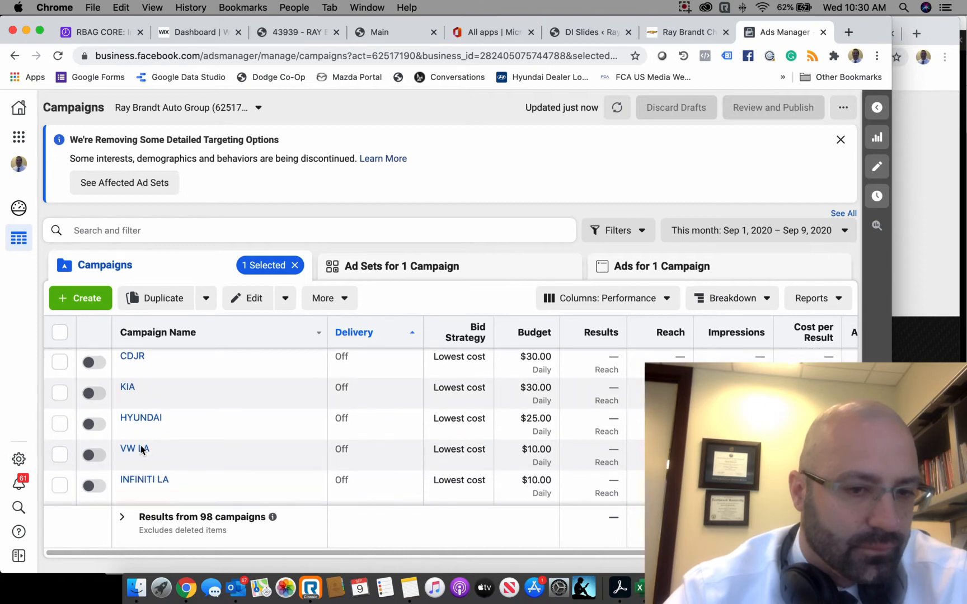
scroll(141, 449, "down", 3)
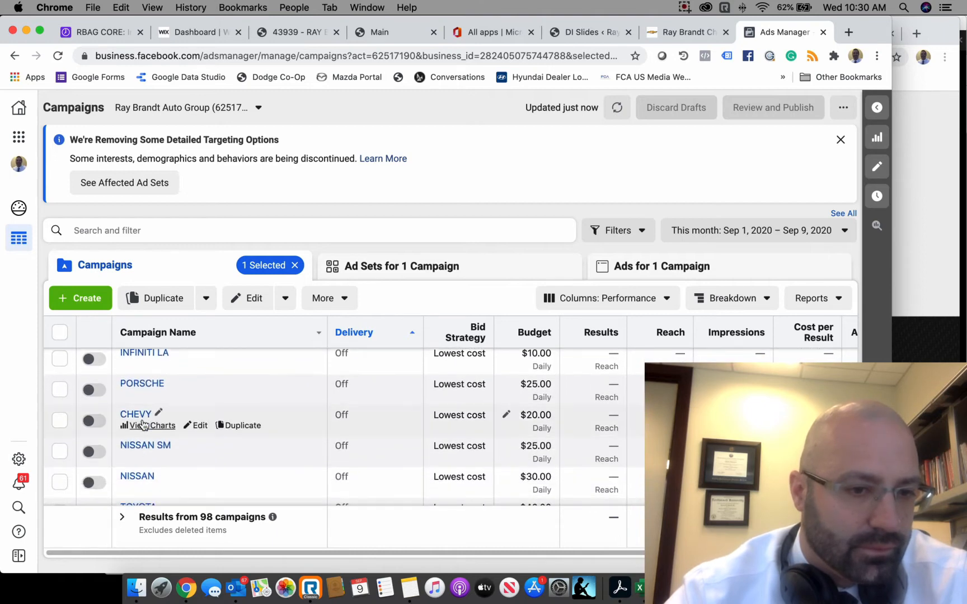
Open the CHEVY campaign's ad sets, widen the date range to Lifetime, and check the campaign's ad sets and ads
left_click(139, 416)
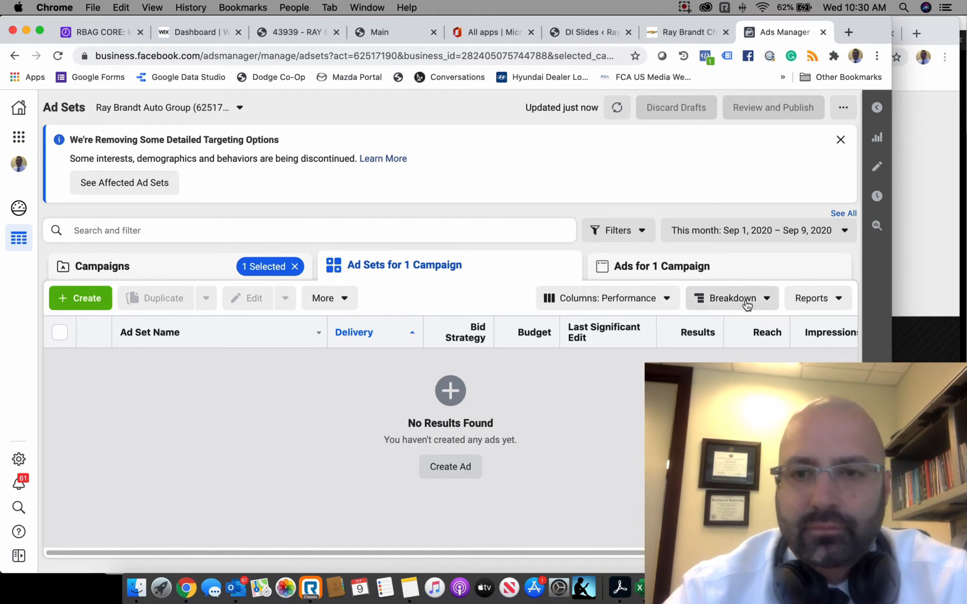
left_click(805, 231)
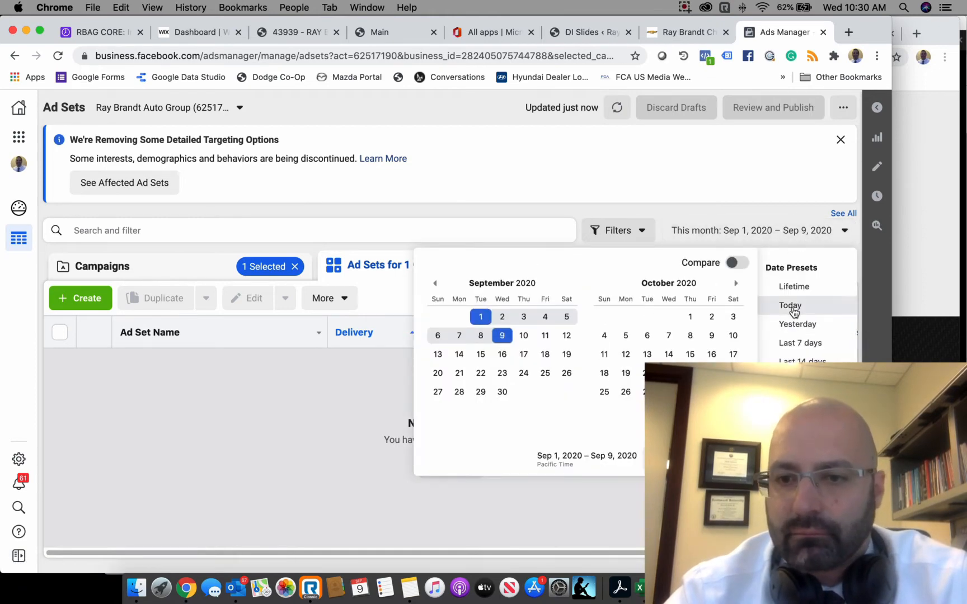
left_click(794, 286)
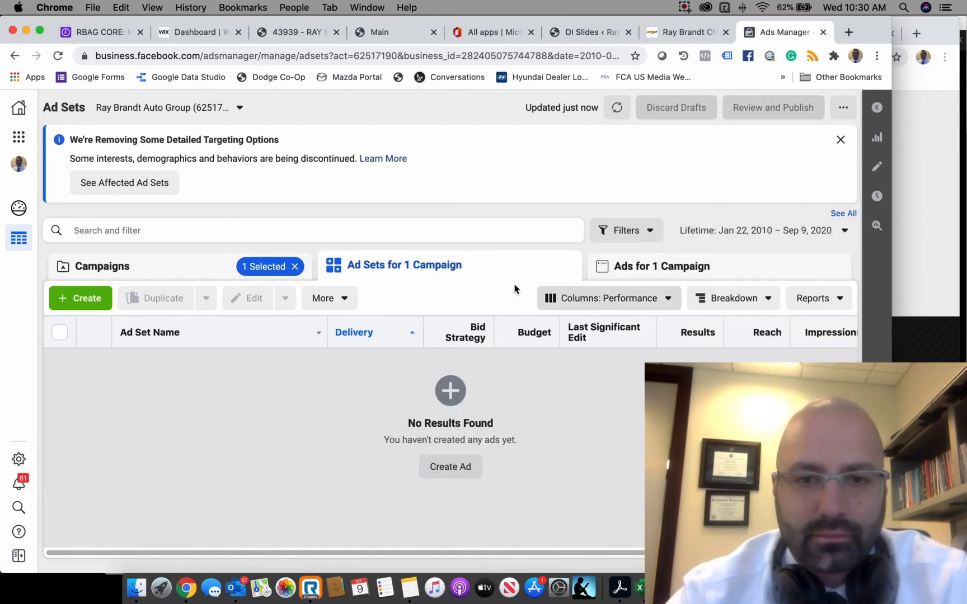
left_click(667, 272)
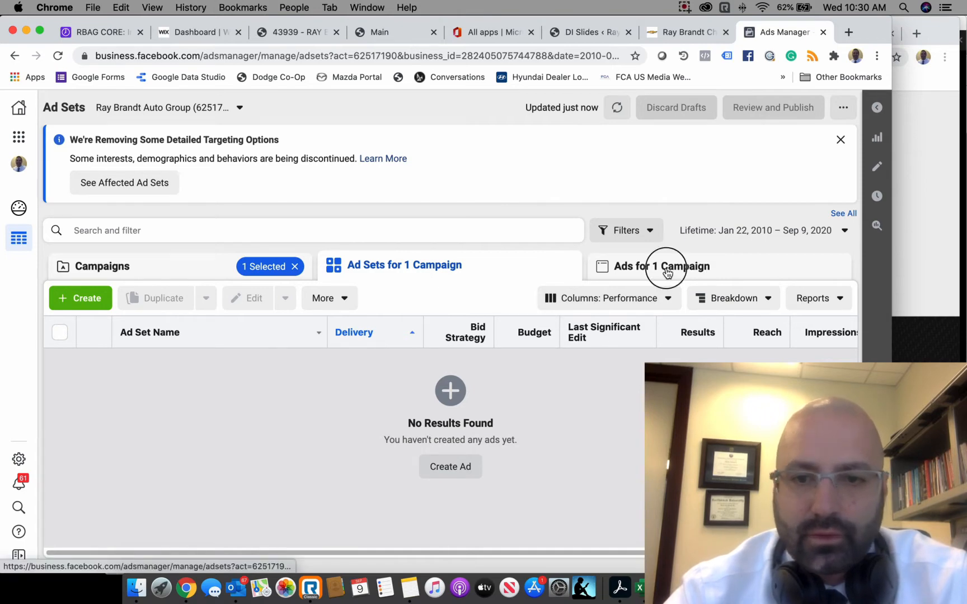
left_click(452, 267)
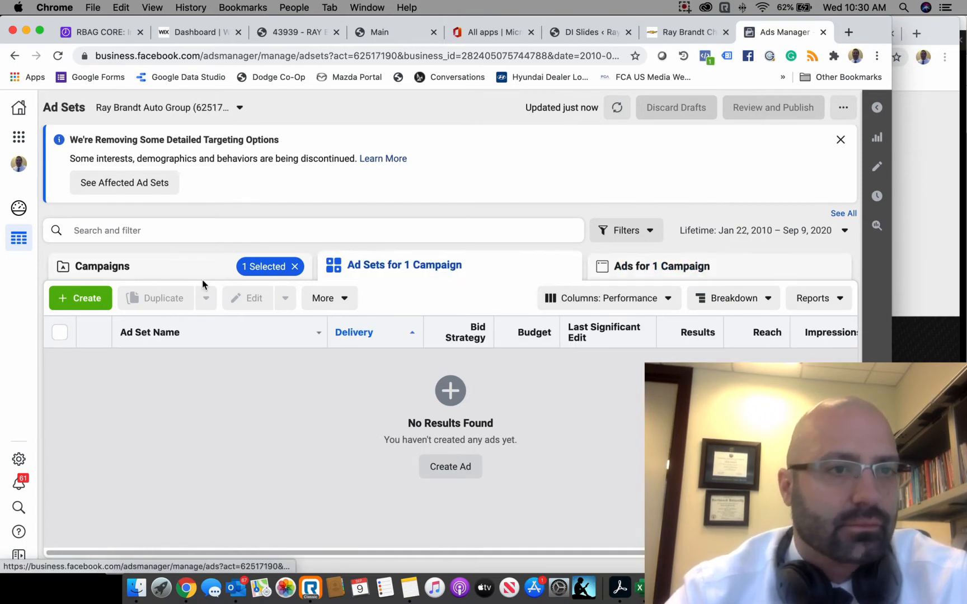
Return to the campaign list and look through it for the CHEVY campaign
left_click(150, 275)
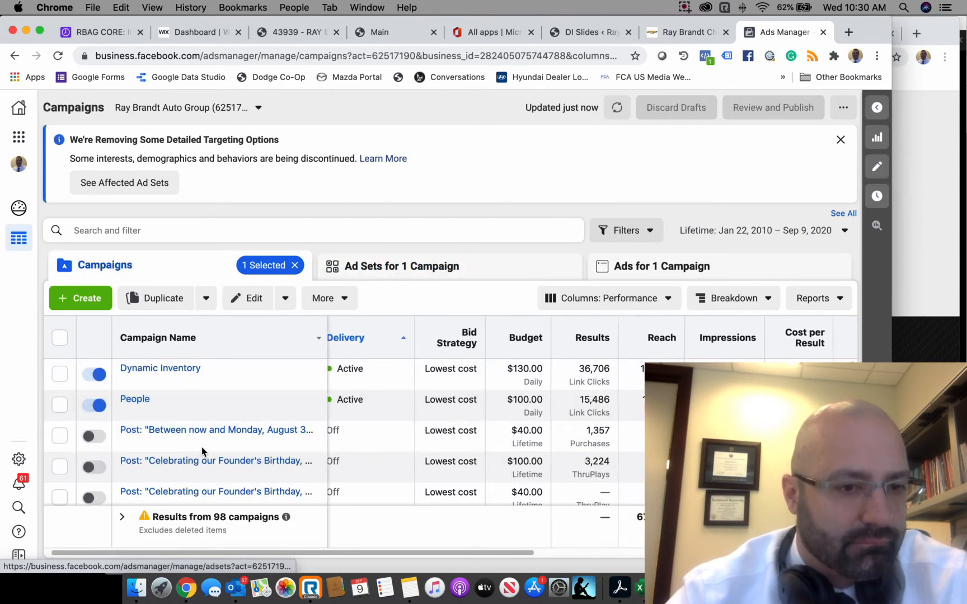
scroll(202, 452, "down", 10)
scroll(203, 452, "down", 10)
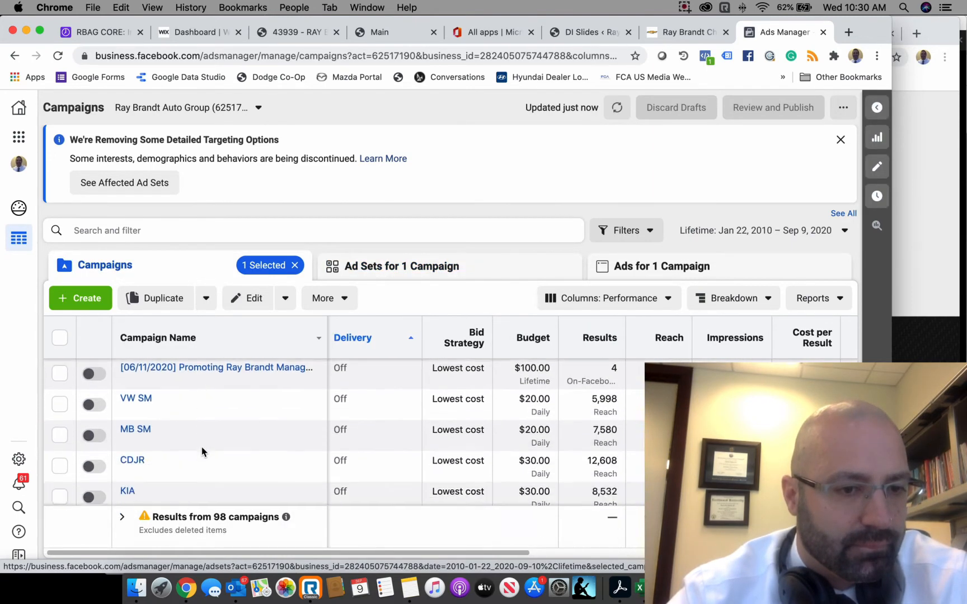
scroll(203, 451, "down", 10)
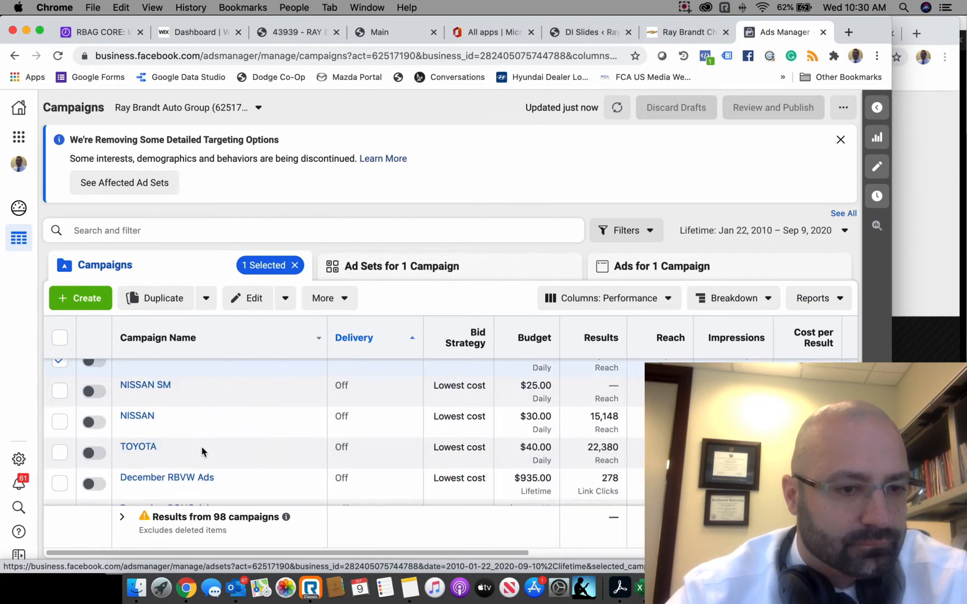
scroll(203, 451, "down", 3)
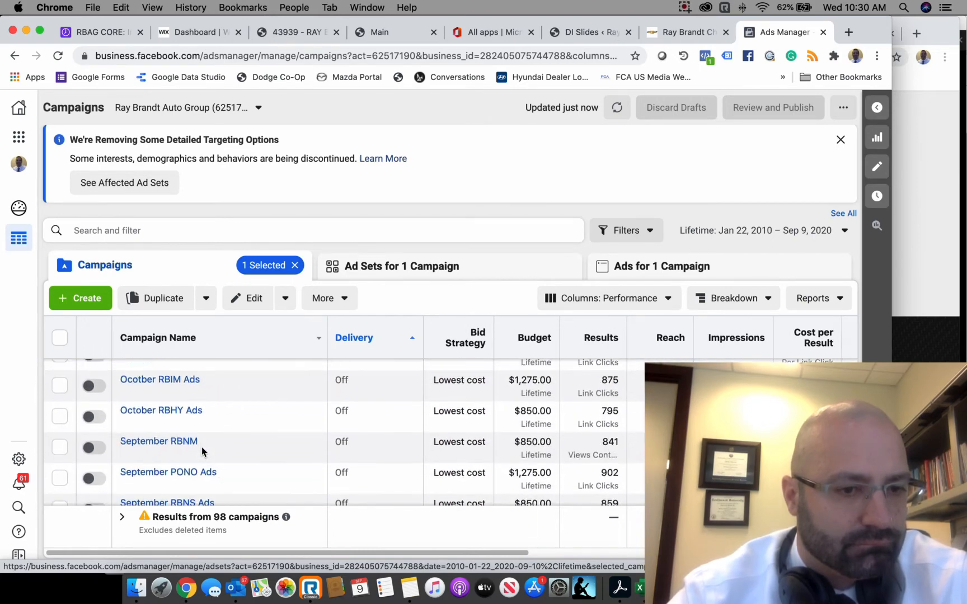
scroll(202, 451, "up", 20)
scroll(202, 451, "down", 10)
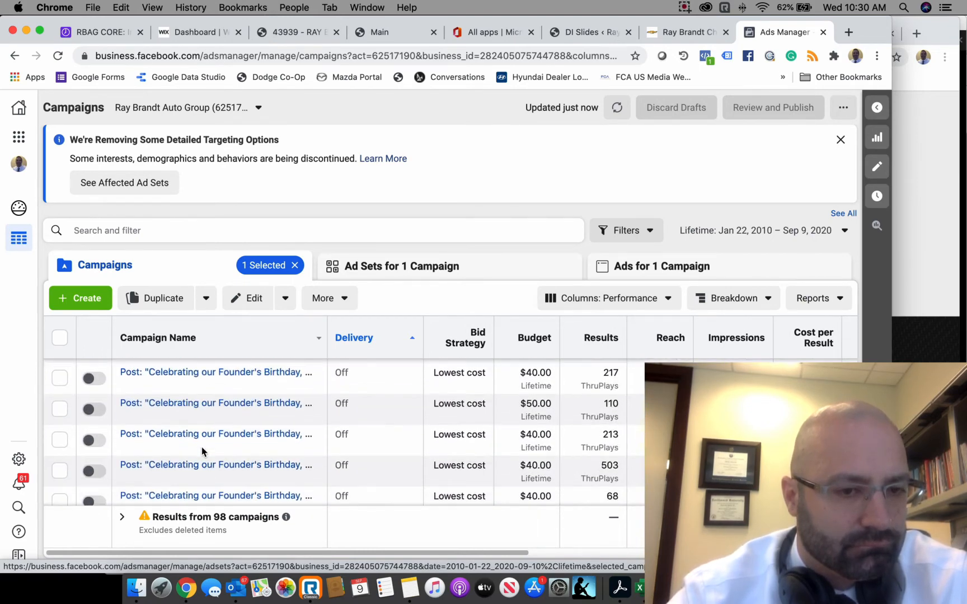
scroll(203, 452, "down", 5)
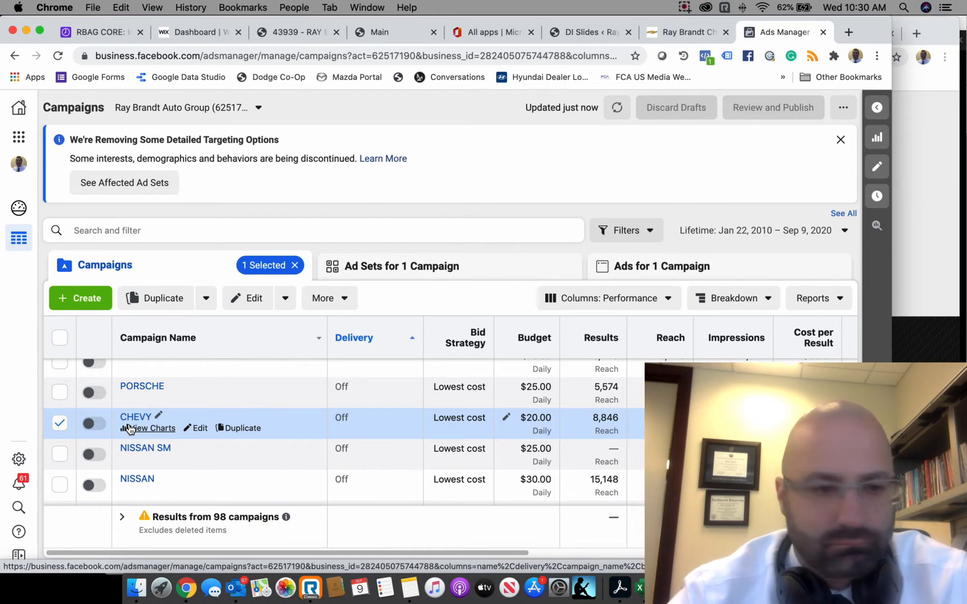
Open the CHEVY campaign for editing, examine its details, budget and review summary, and close it without changes
left_click(203, 428)
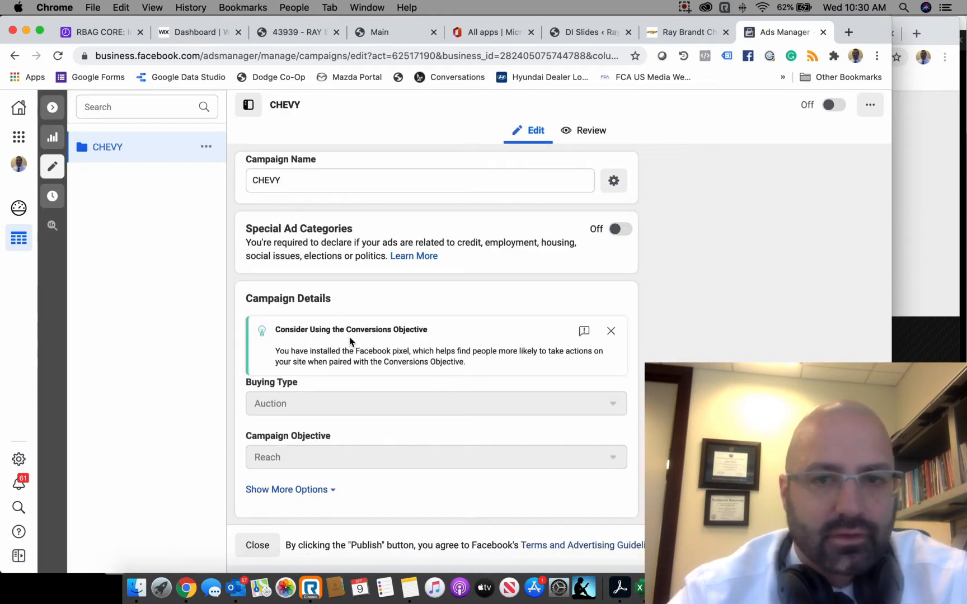
scroll(509, 333, "down", 5)
scroll(511, 330, "up", 5)
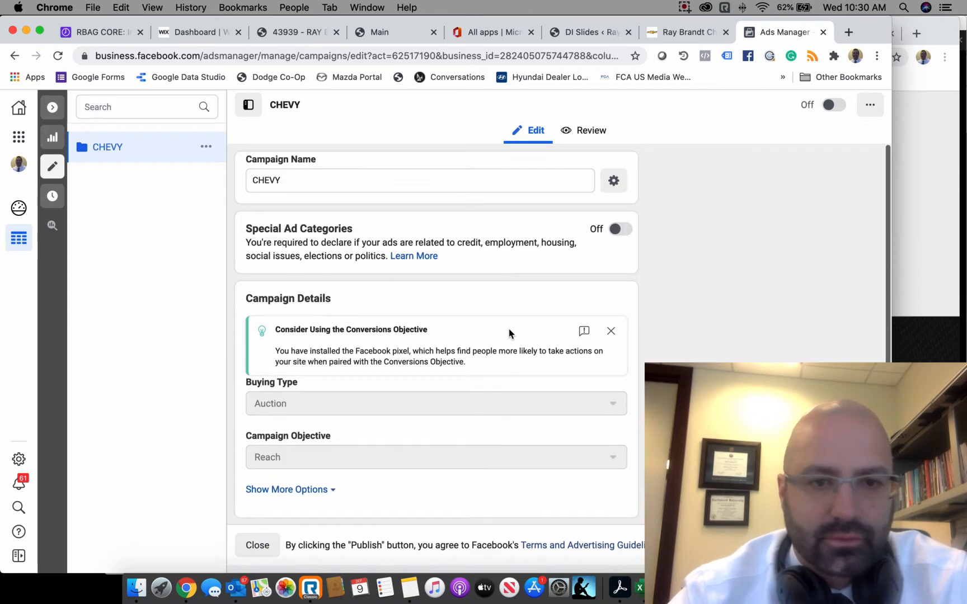
scroll(392, 336, "down", 1)
scroll(387, 350, "down", 4)
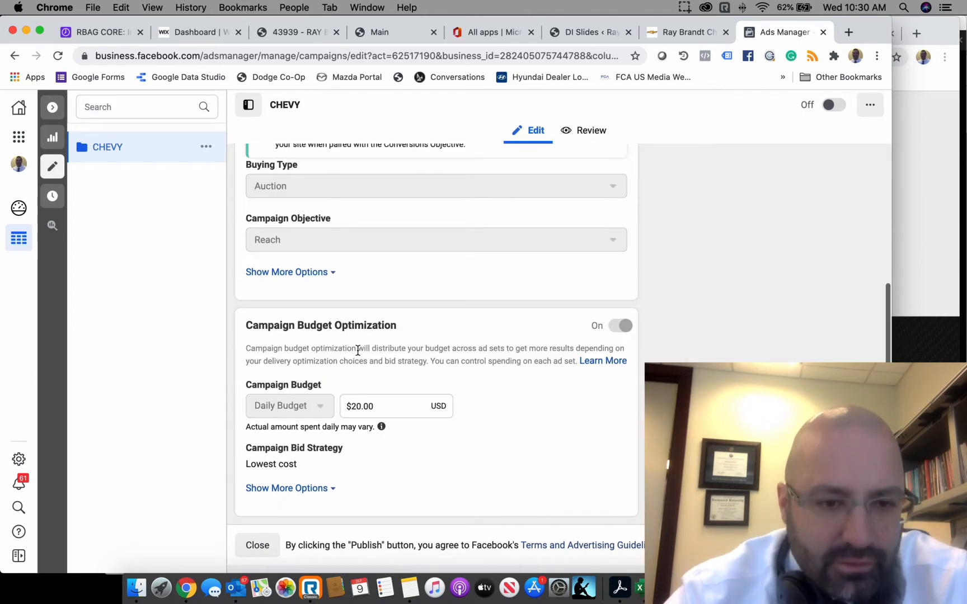
left_click(320, 491)
scroll(561, 394, "up", 5)
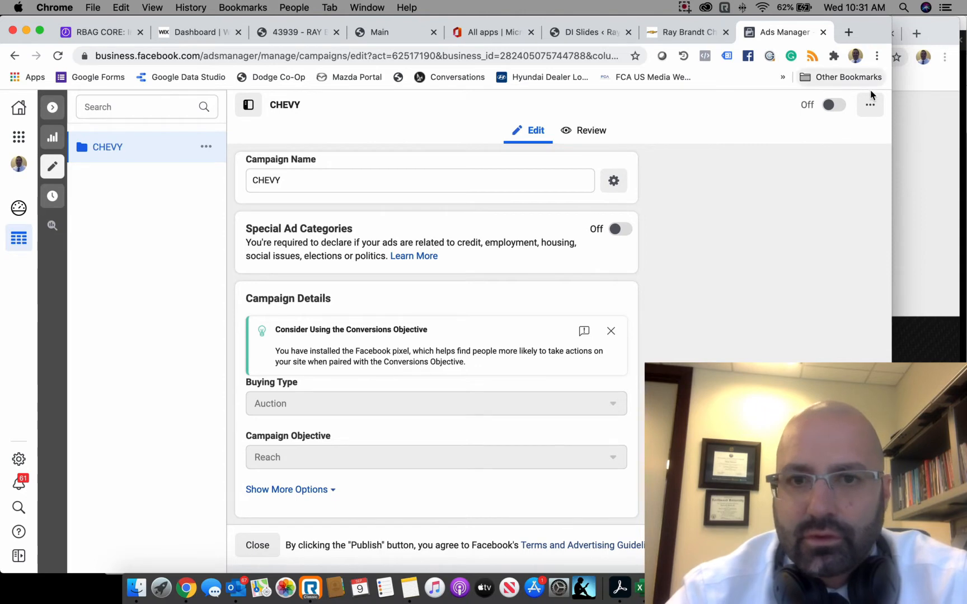
left_click(583, 132)
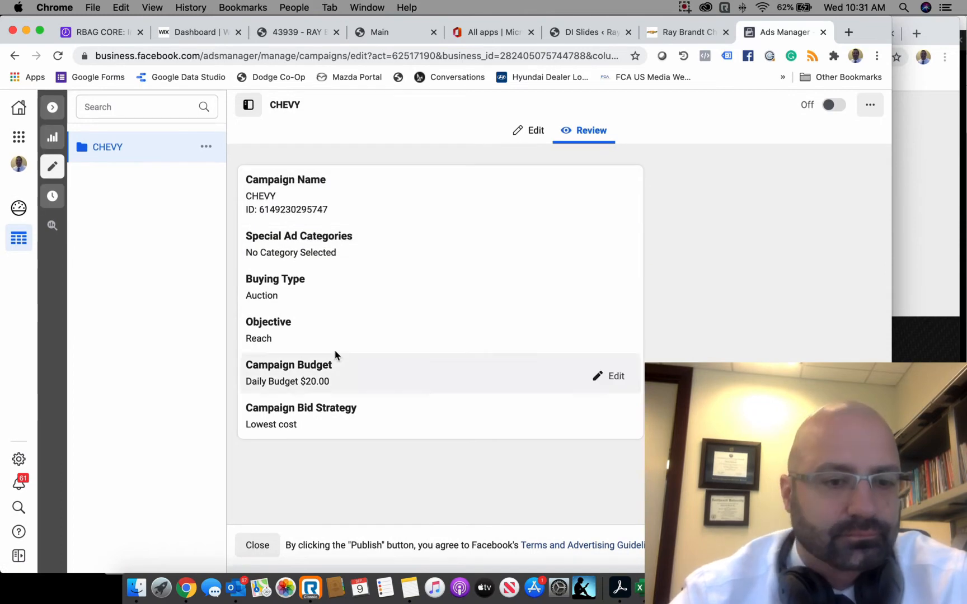
left_click(253, 550)
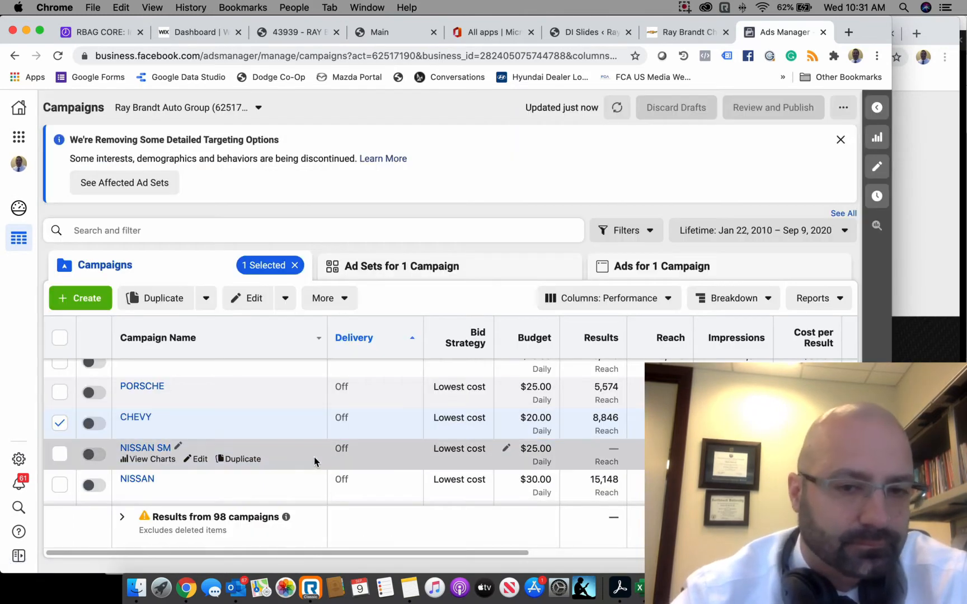
Examine the CHEVY campaign's reach, impressions, amount spent and end date in the campaign list
scroll(546, 414, "right", 10)
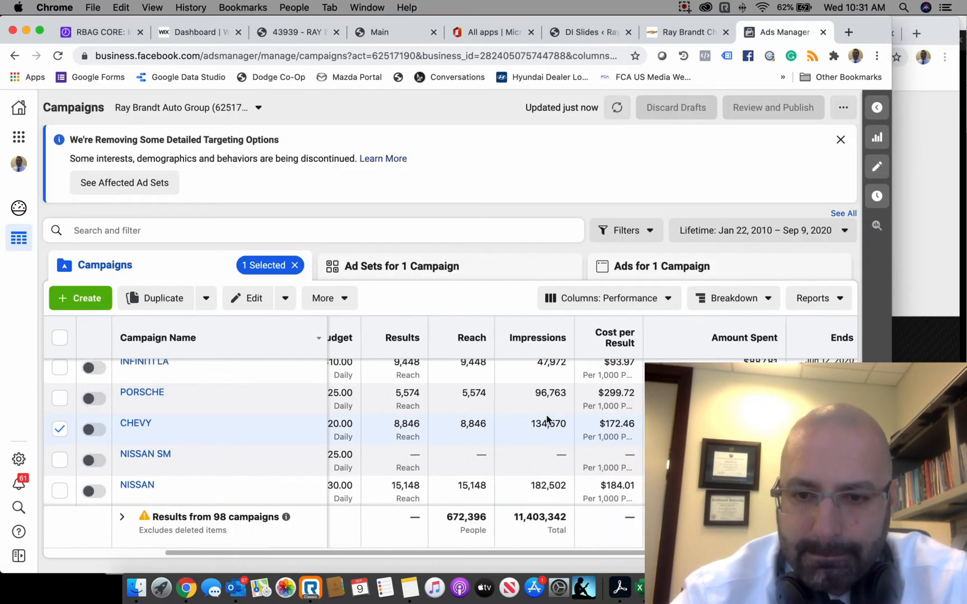
scroll(547, 419, "right", 3)
scroll(547, 420, "down", 1)
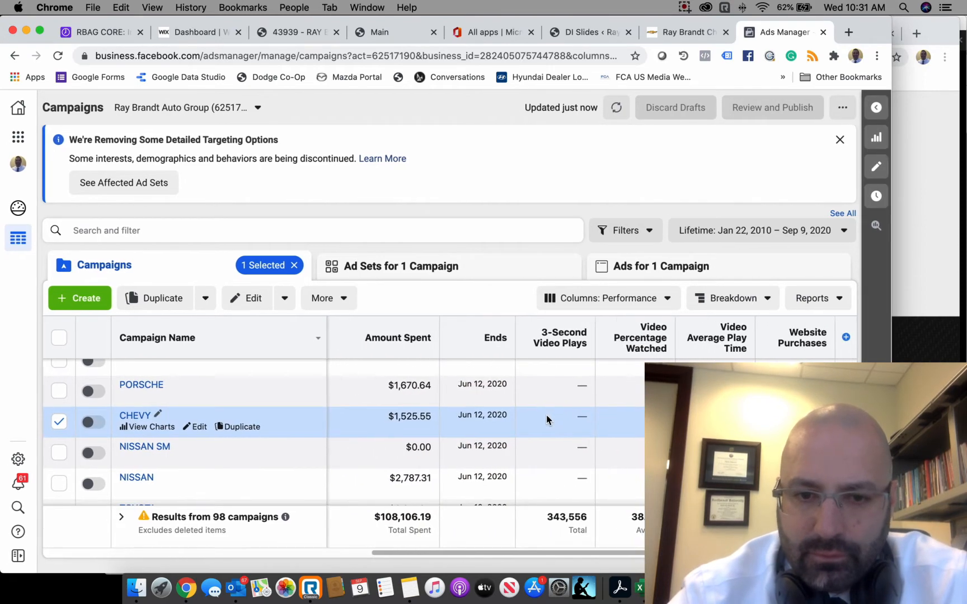
scroll(547, 420, "left", 10)
scroll(546, 415, "up", 2)
scroll(547, 417, "down", 10)
scroll(546, 421, "up", 2)
scroll(547, 425, "up", 1)
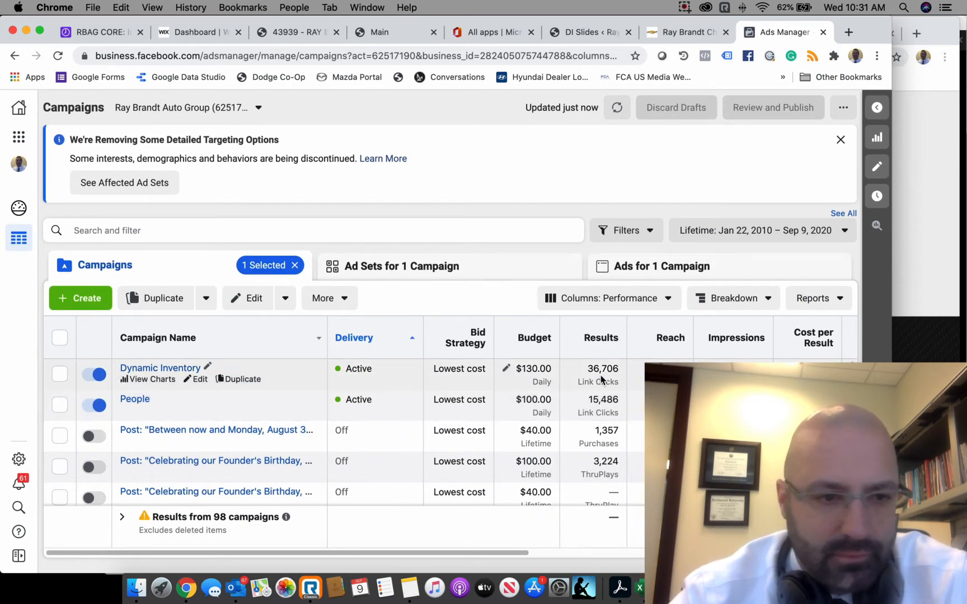
Find the Price - August campaign and duplicate it once as a new campaign, keeping existing reactions, comments and shares
scroll(600, 374, "down", 8)
scroll(600, 374, "down", 15)
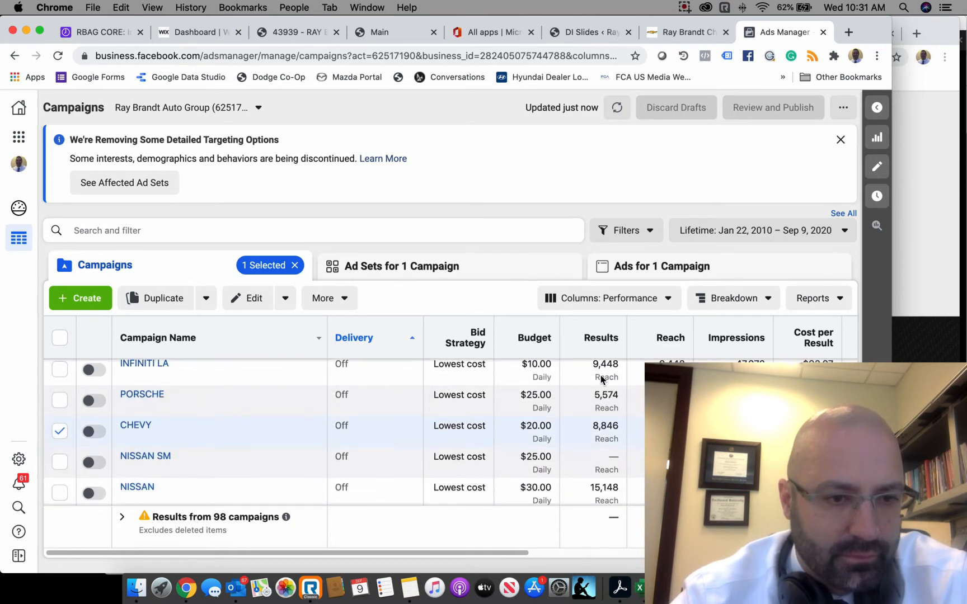
scroll(600, 378, "down", 10)
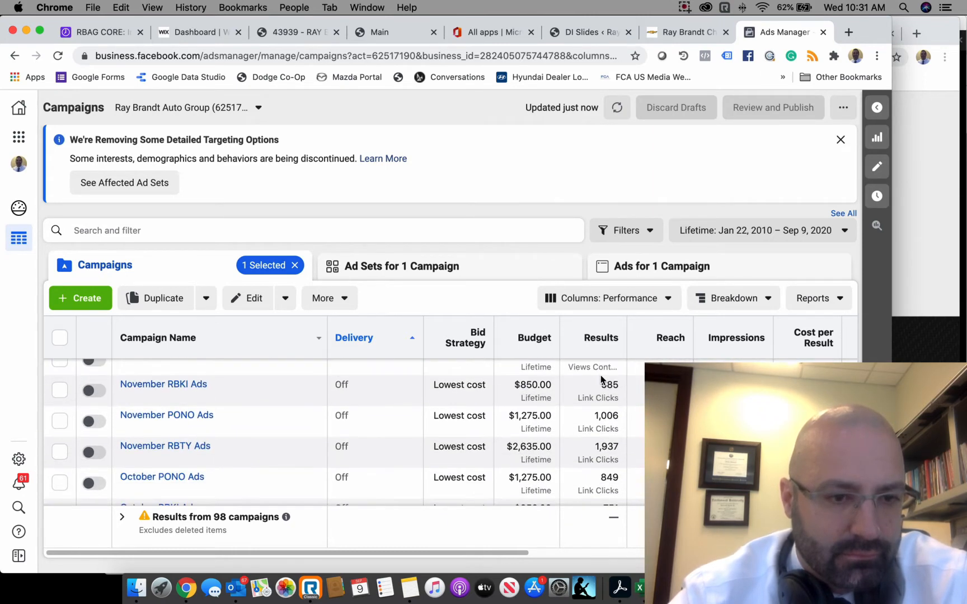
scroll(601, 374, "down", 10)
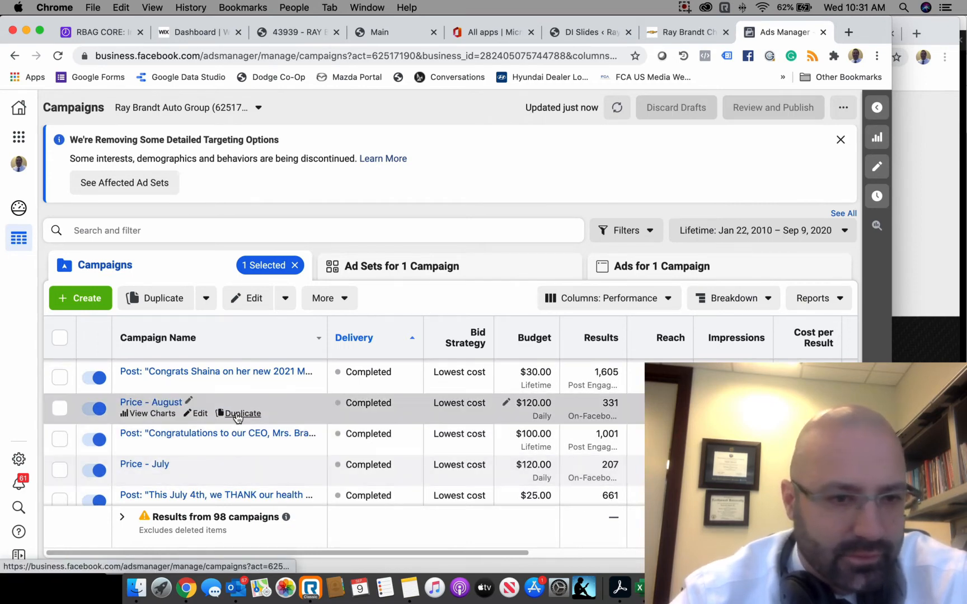
scroll(237, 418, "up", 1)
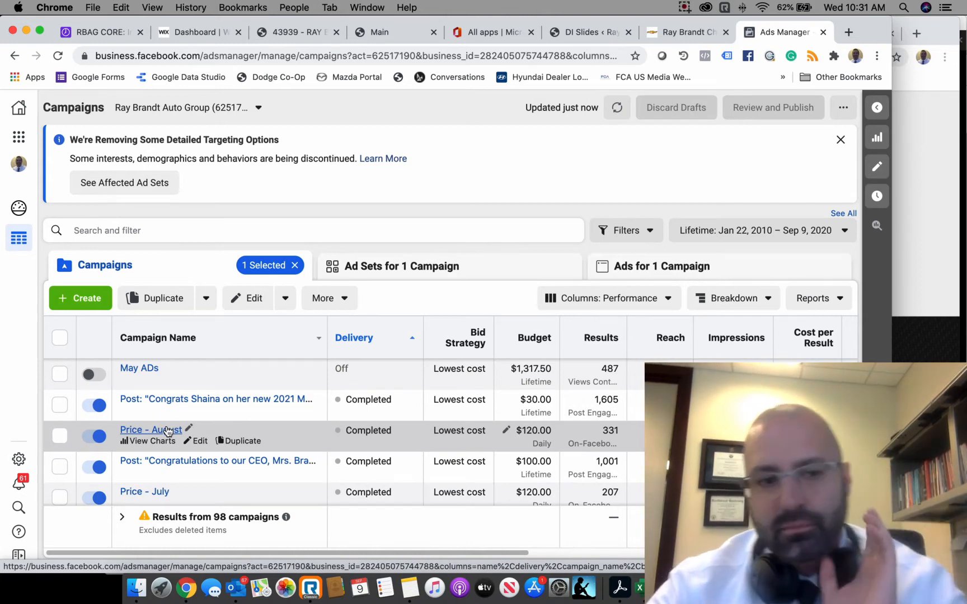
left_click(242, 446)
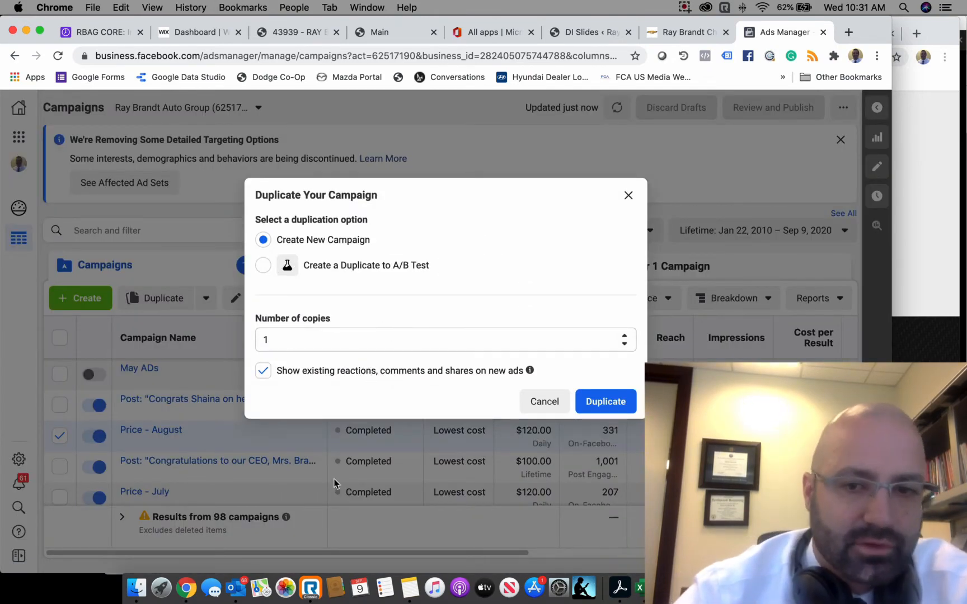
left_click(609, 403)
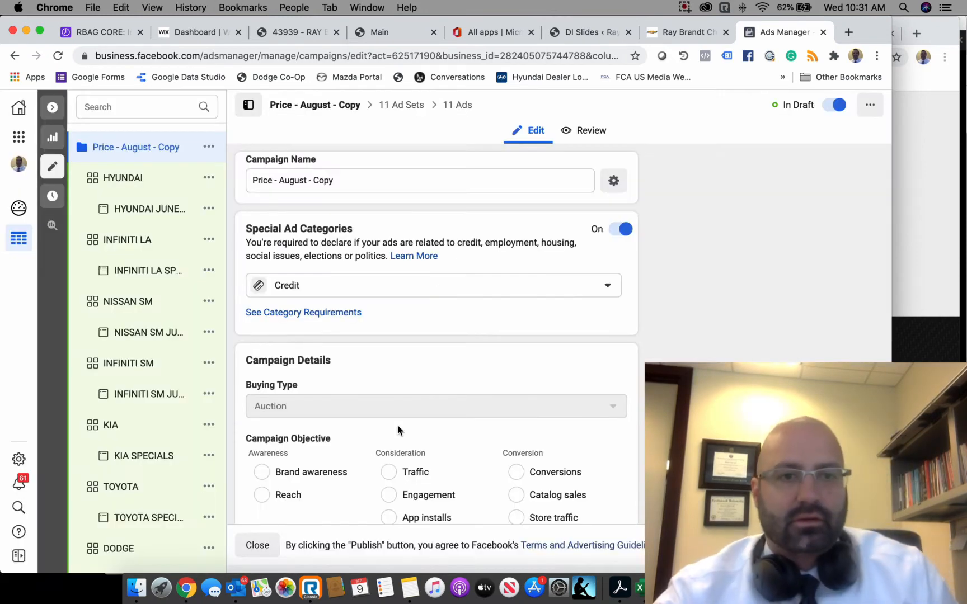
Rename the duplicated campaign as "Price- September"
left_click(307, 179)
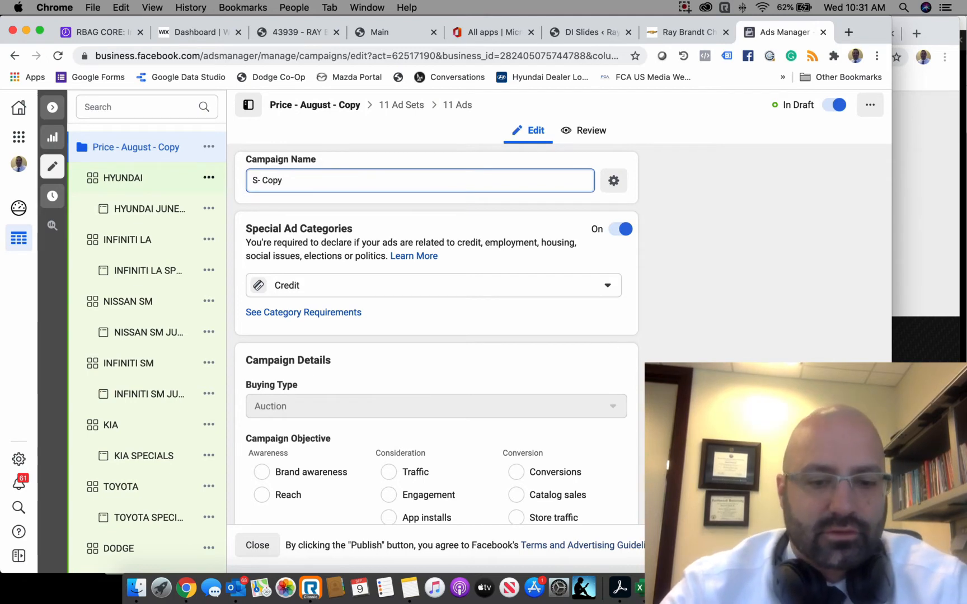
type("rice")
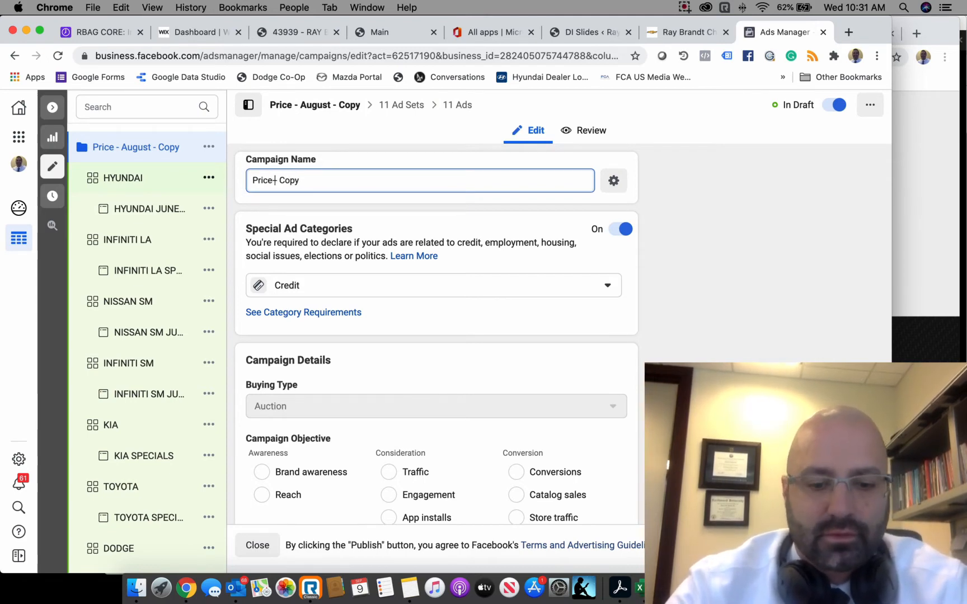
type("- Septermber")
type("-")
left_click(361, 181)
key("Tab")
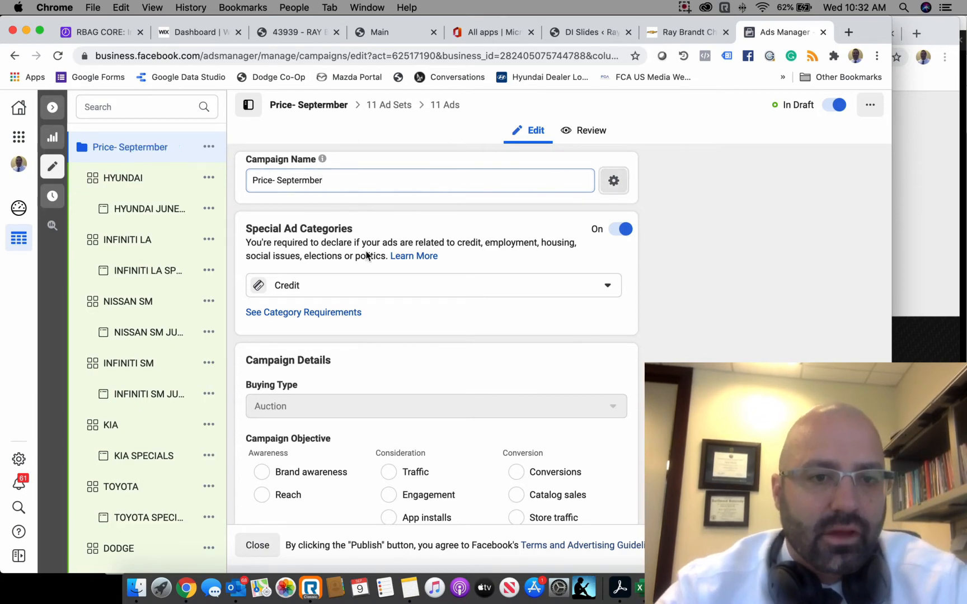
scroll(362, 235, "down", 1)
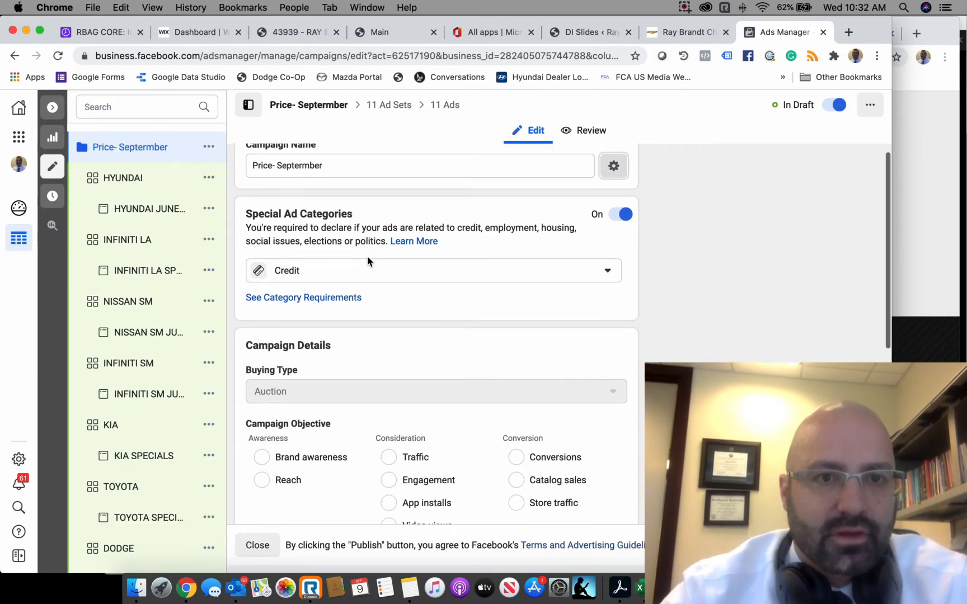
left_click(304, 167)
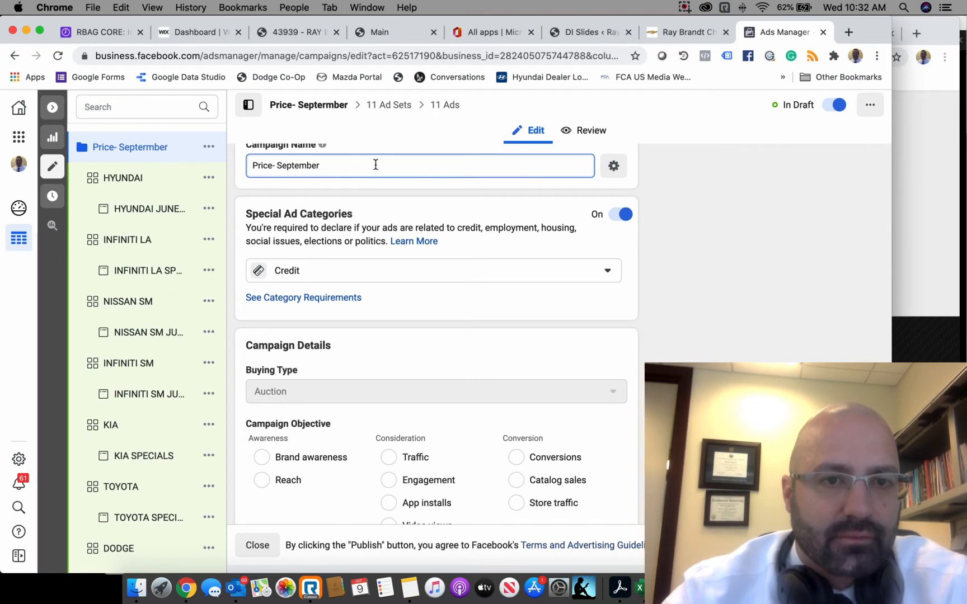
Check the September campaign's objective and budget settings and publish the campaign
scroll(384, 307, "down", 5)
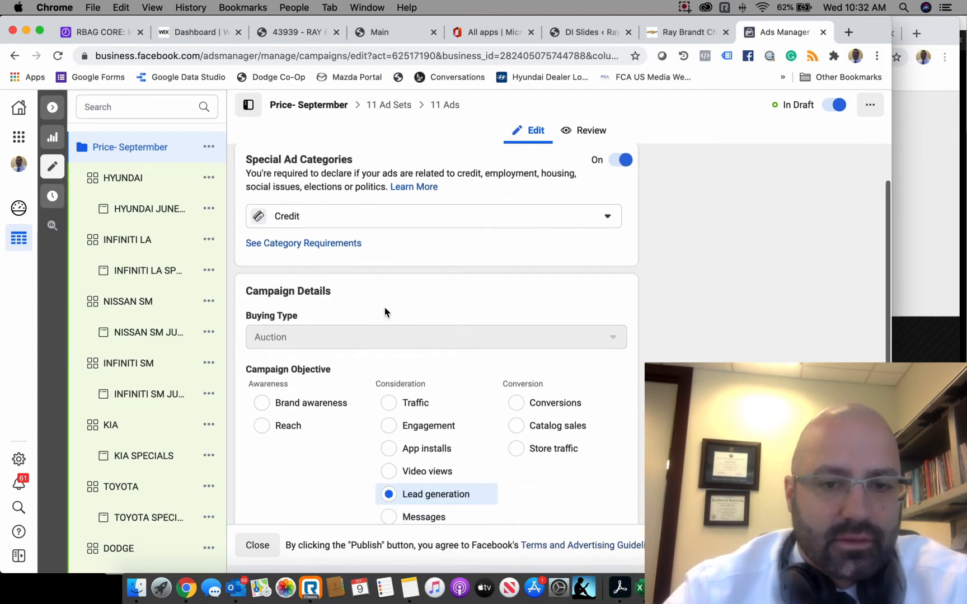
scroll(386, 313, "down", 2)
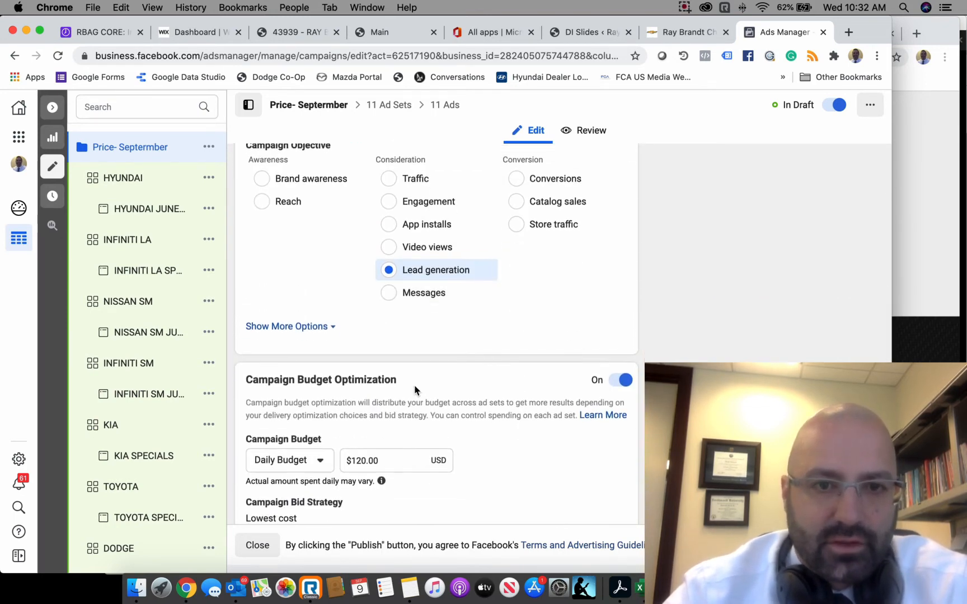
scroll(416, 391, "up", 3)
scroll(397, 331, "down", 3)
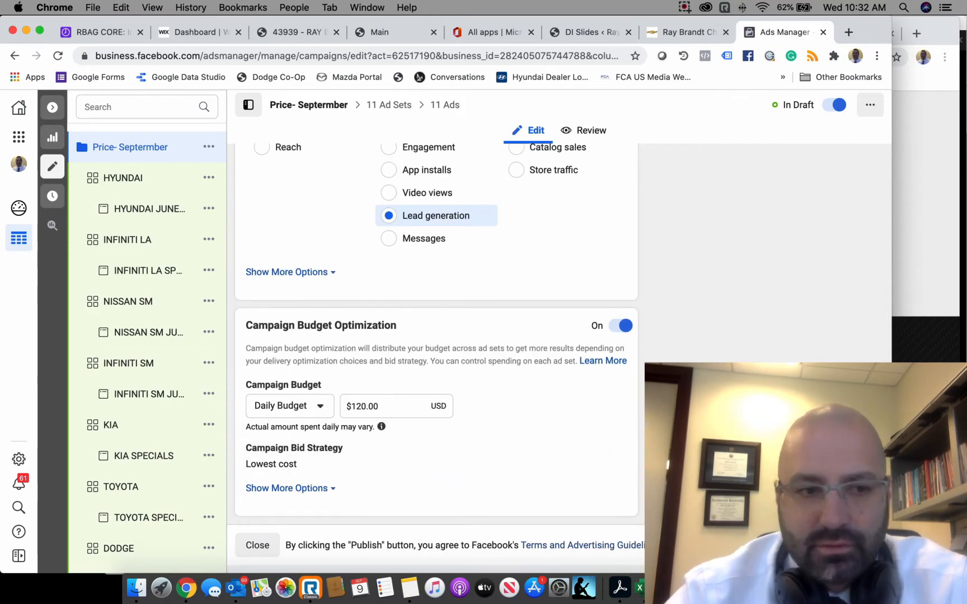
scroll(637, 380, "up", 1)
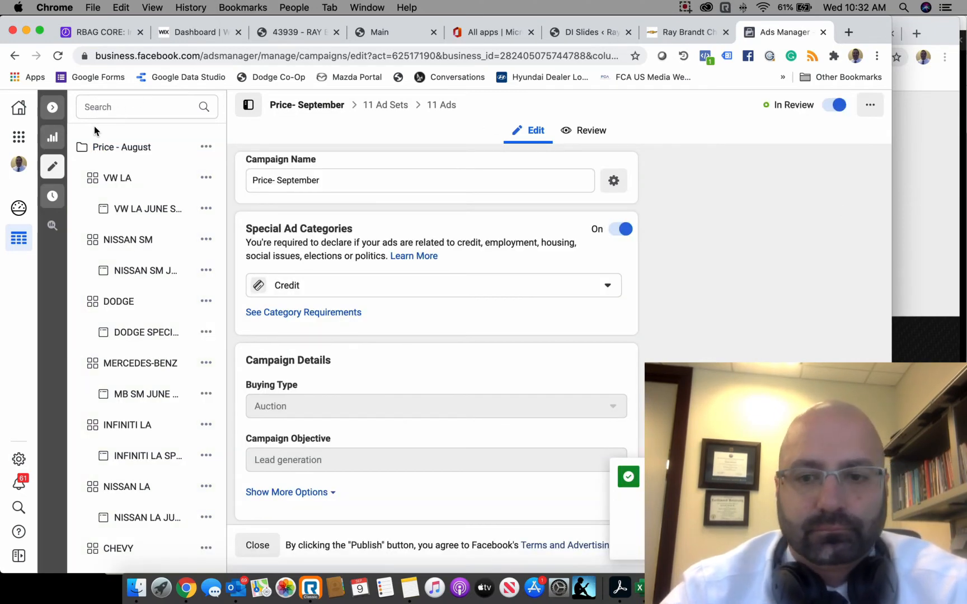
Close the campaign editor and turn off the completed "The national shortage on used veh..." post campaign and the completed Price campaign
left_click(52, 107)
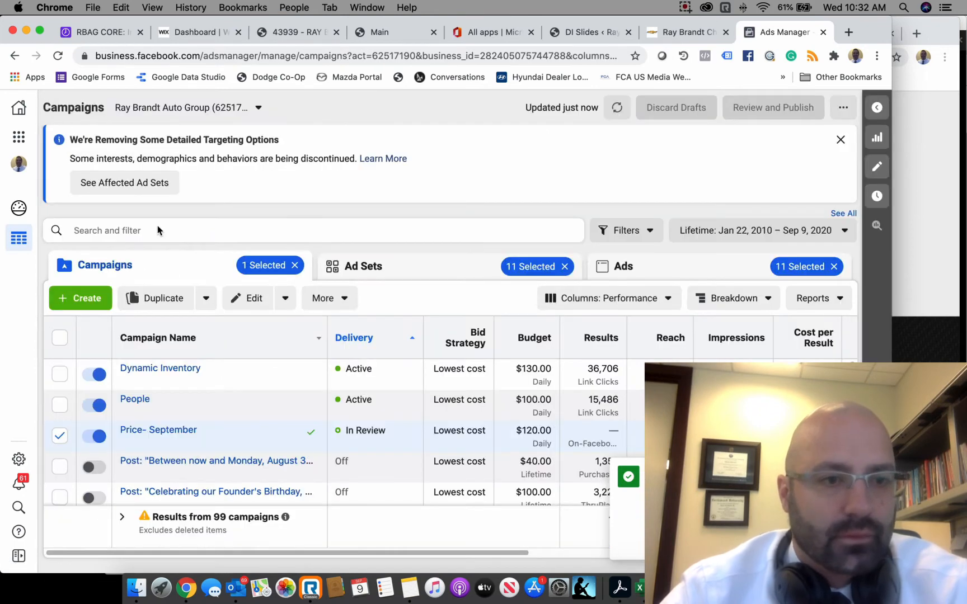
scroll(242, 438, "down", 10)
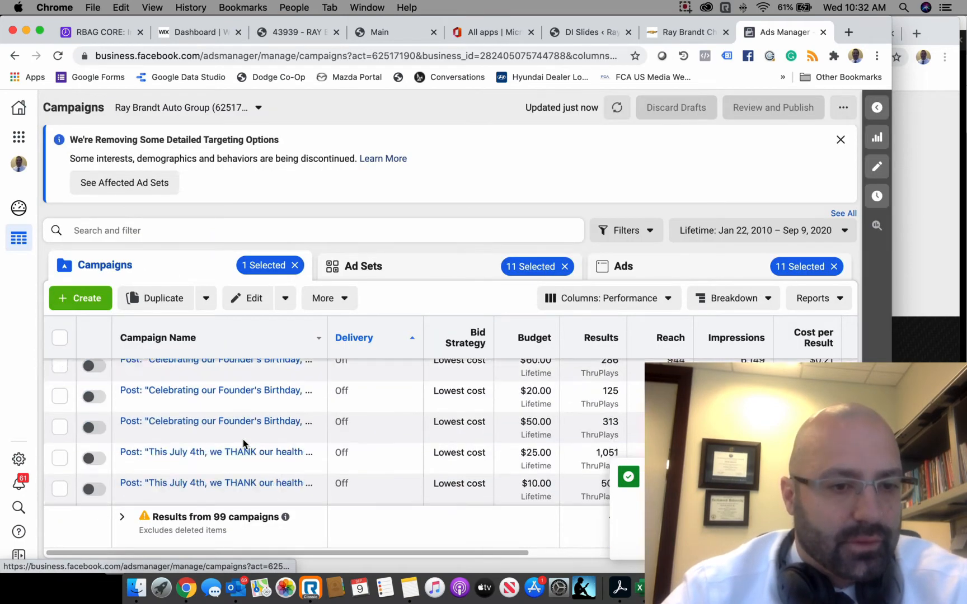
left_click(94, 490)
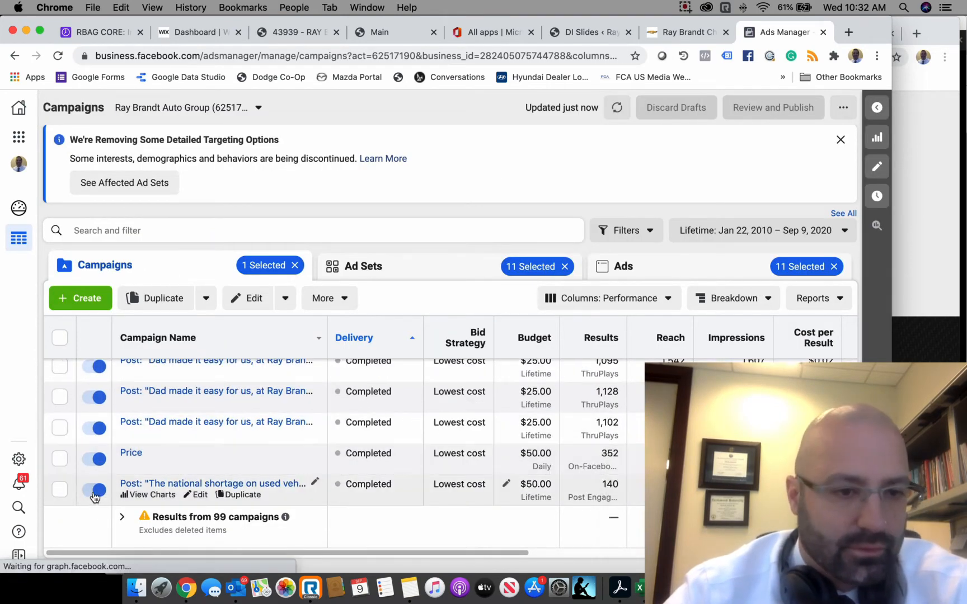
left_click(94, 459)
Turn off the completed "Dad made it easy for us" post campaigns one after another
left_click(95, 427)
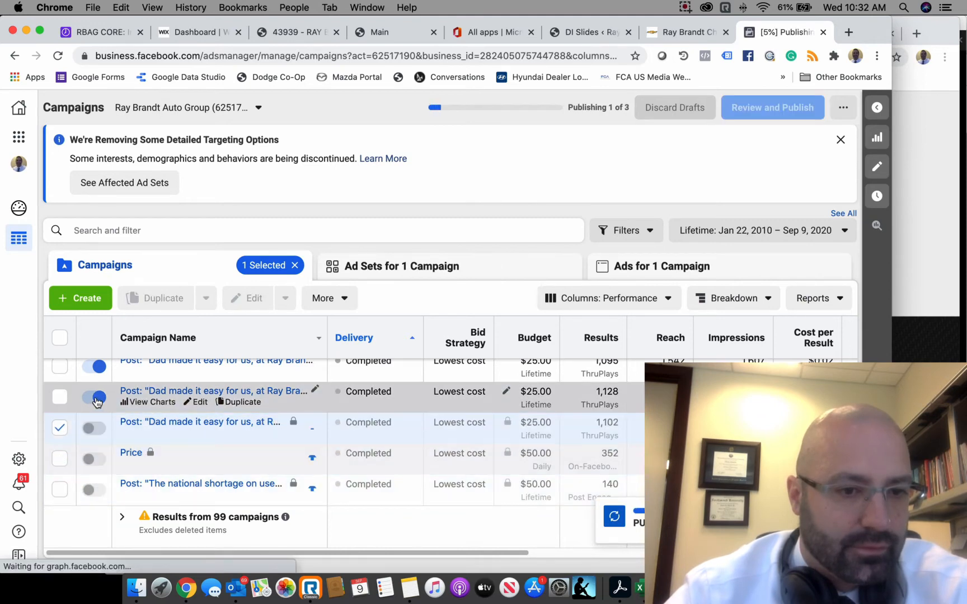
left_click(94, 396)
left_click(96, 460)
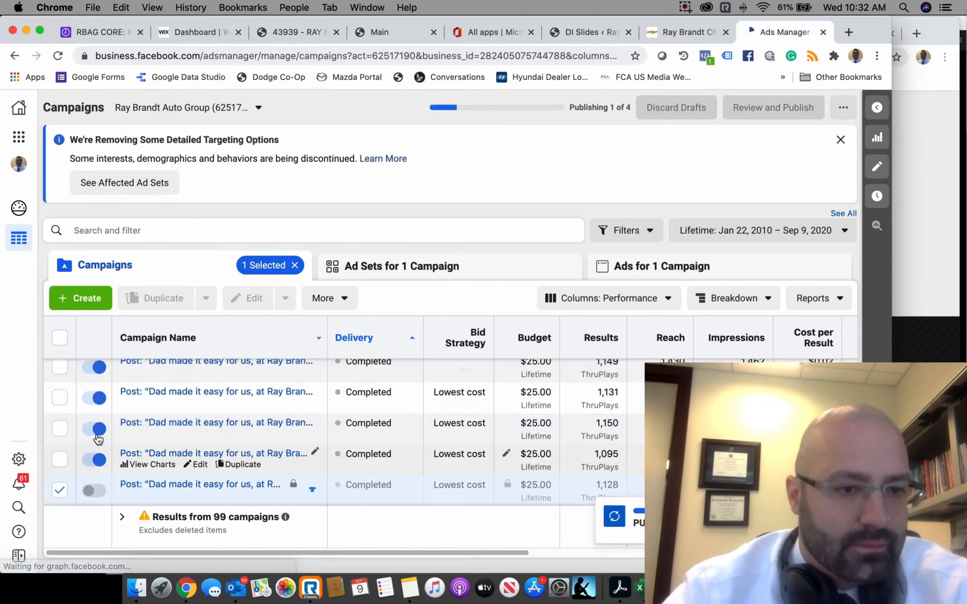
left_click(94, 428)
left_click(99, 398)
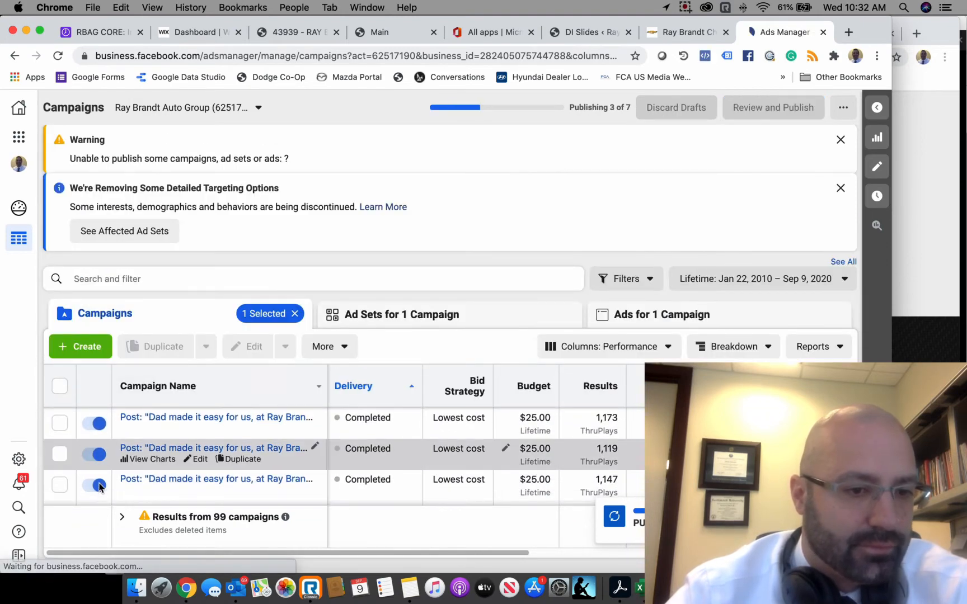
left_click(99, 456)
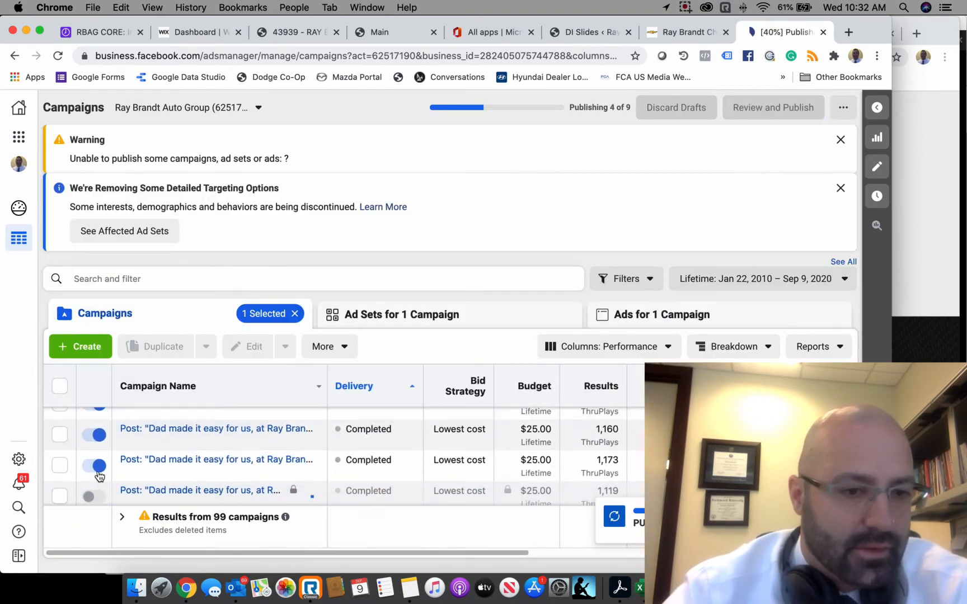
left_click(99, 436)
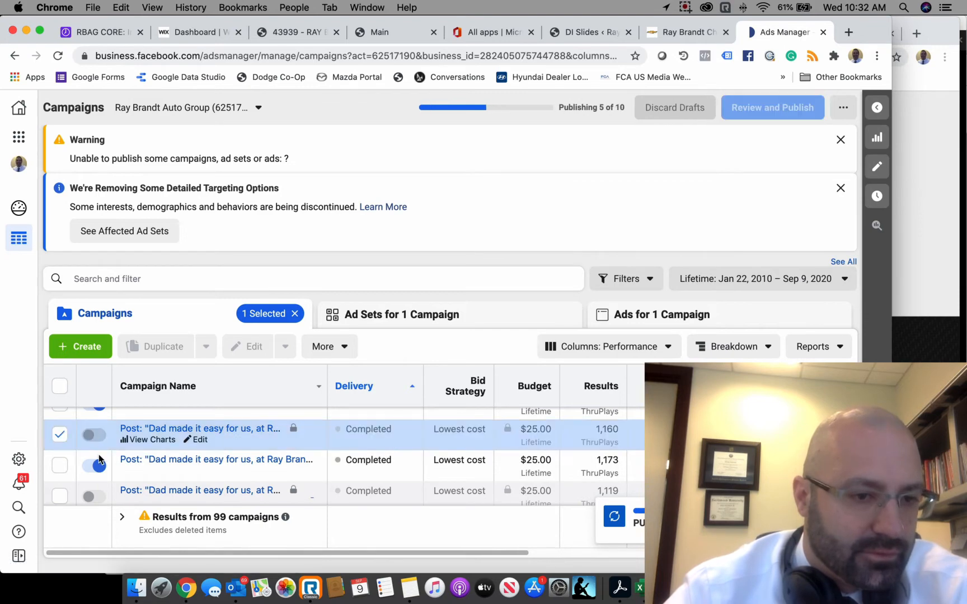
left_click(97, 433)
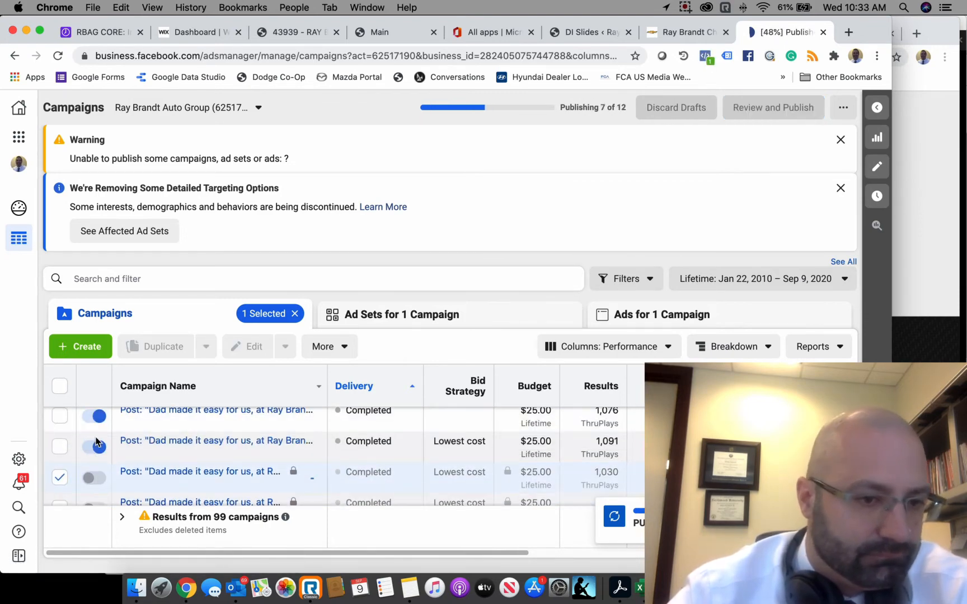
left_click(96, 443)
left_click(95, 418)
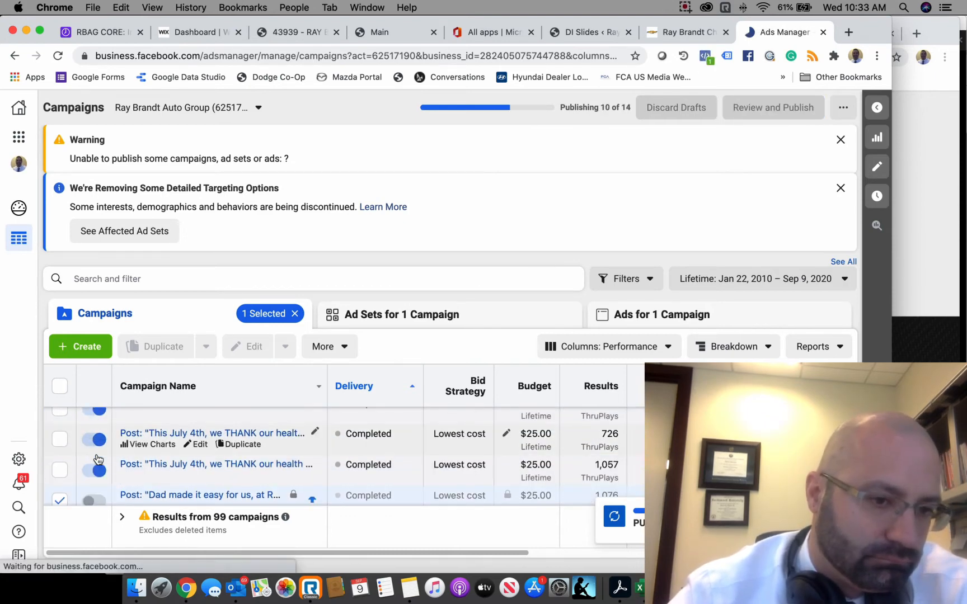
Turn off the completed "This July 4th, we THANK our health..." post campaigns one after another
left_click(97, 440)
left_click(96, 470)
scroll(98, 477, "up", 2)
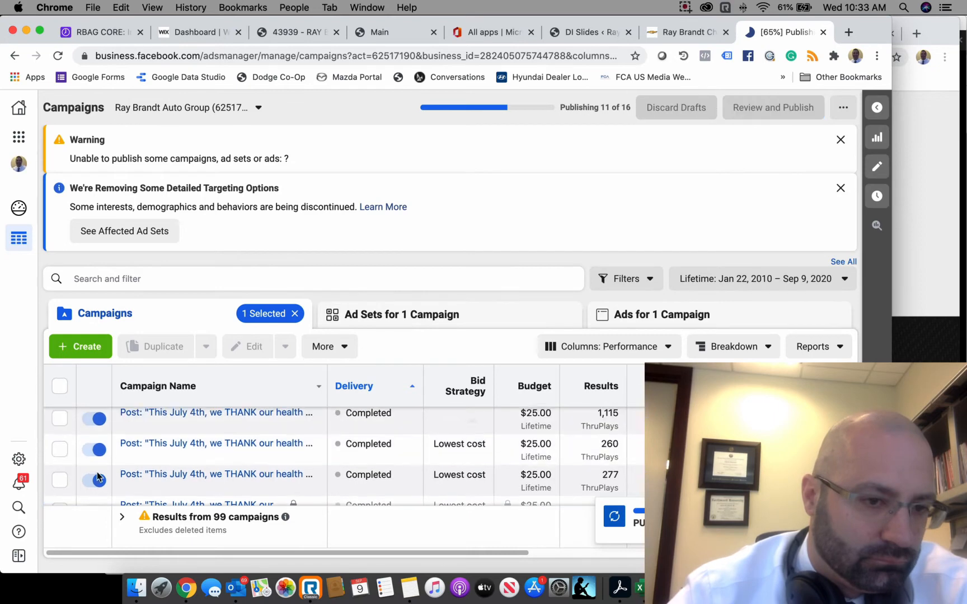
left_click(97, 444)
left_click(98, 424)
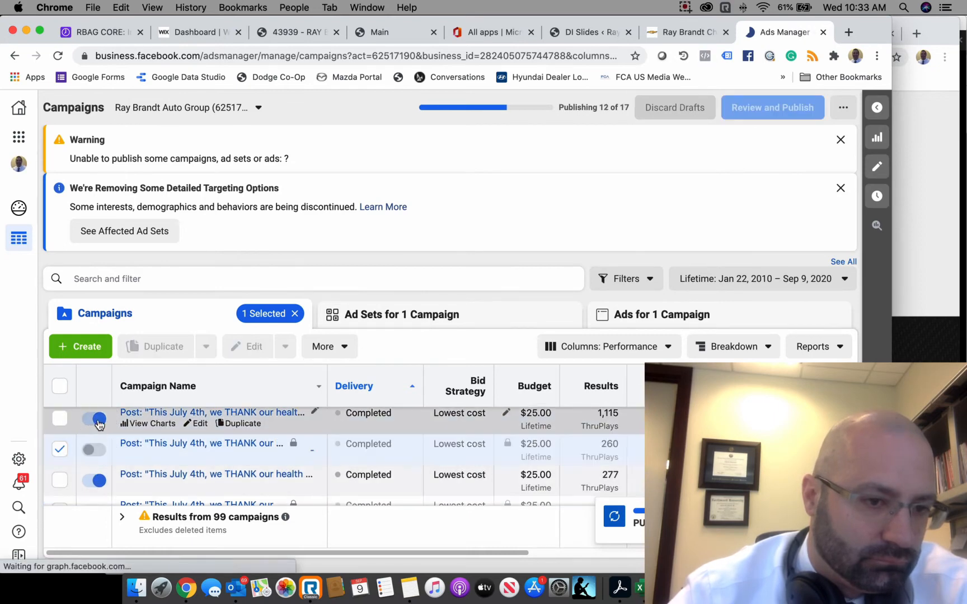
left_click(100, 481)
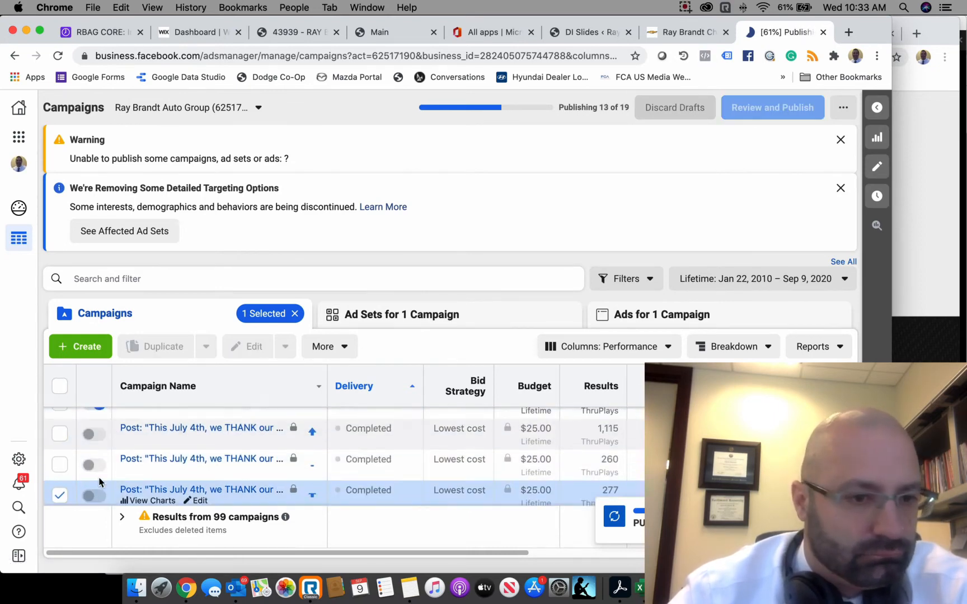
scroll(100, 480, "up", 3)
left_click(96, 443)
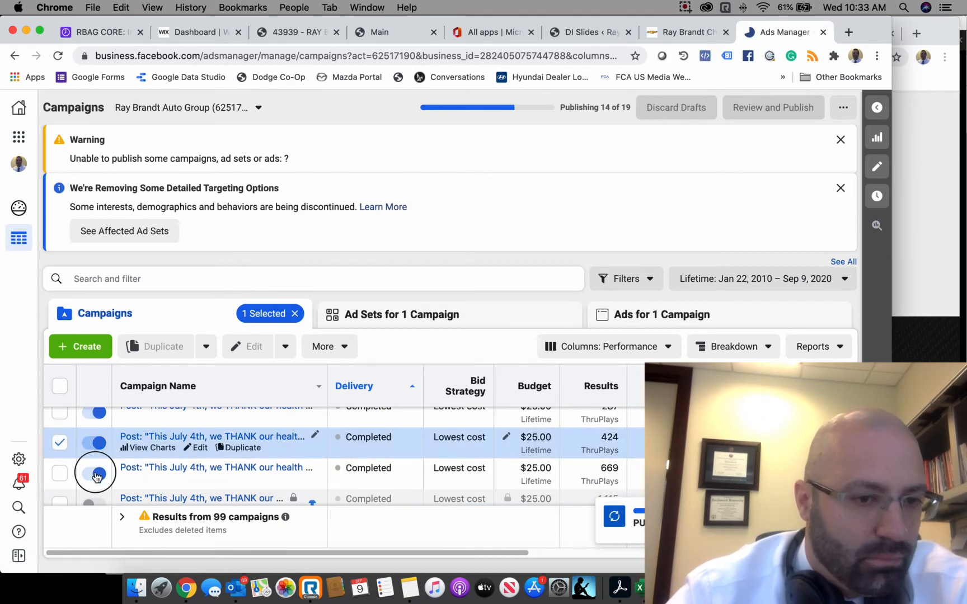
left_click(96, 474)
scroll(96, 476, "up", 2)
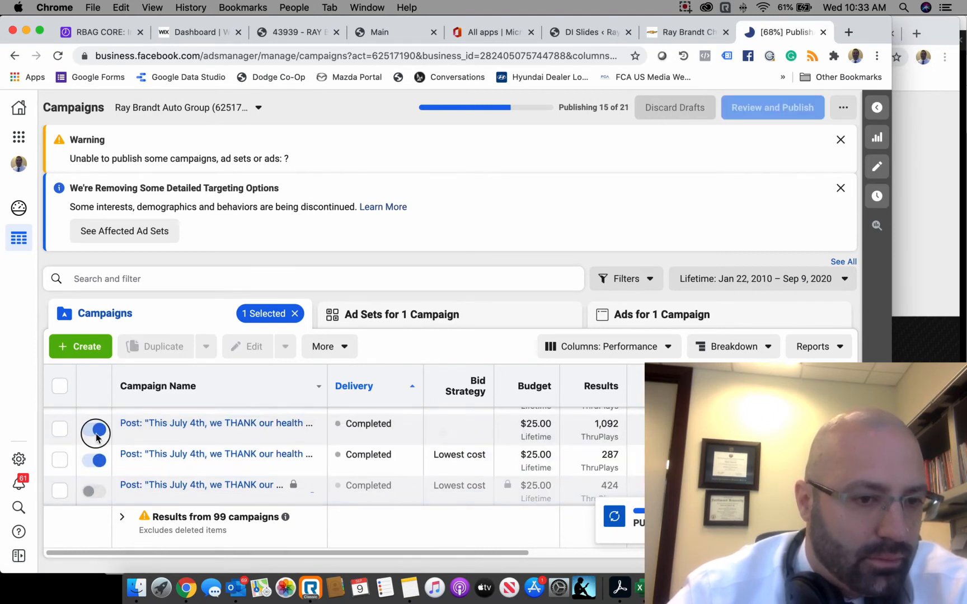
left_click(97, 459)
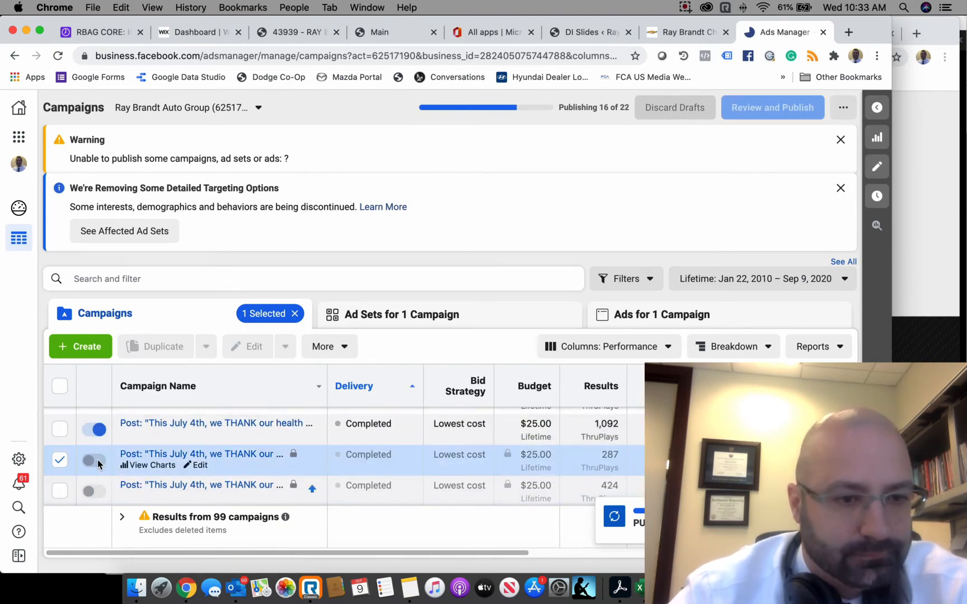
left_click(96, 436)
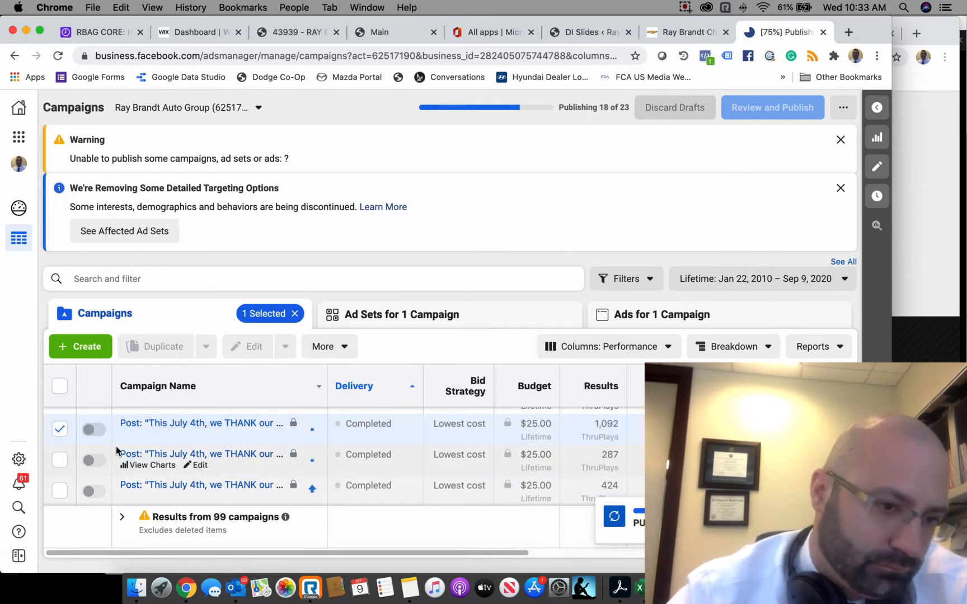
left_click(94, 435)
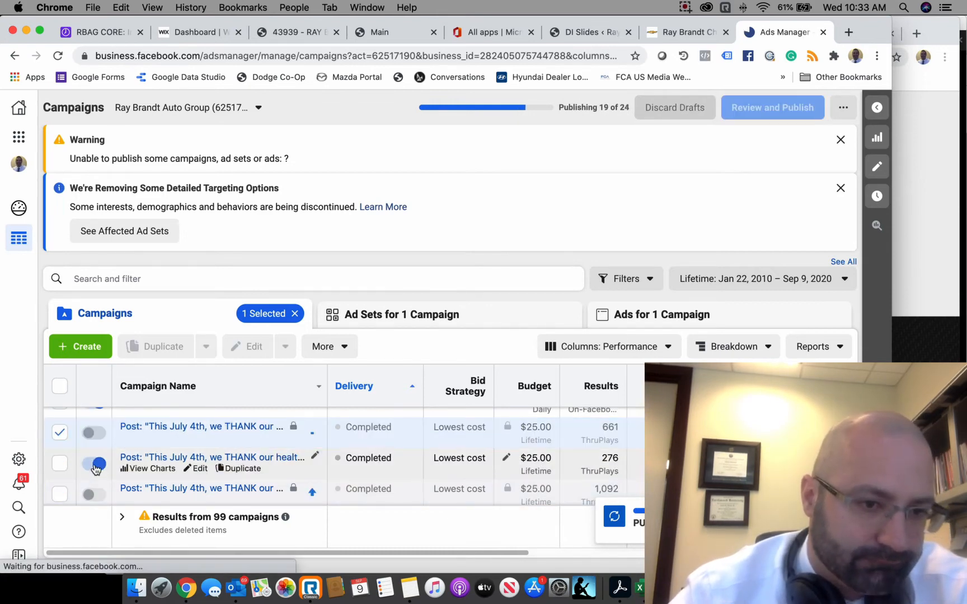
left_click(95, 464)
Turn off the completed Price - July and Price - August campaigns and the "Congratulations to our CEO" and "Congrats" new-car post campaigns
scroll(126, 467, "up", 2)
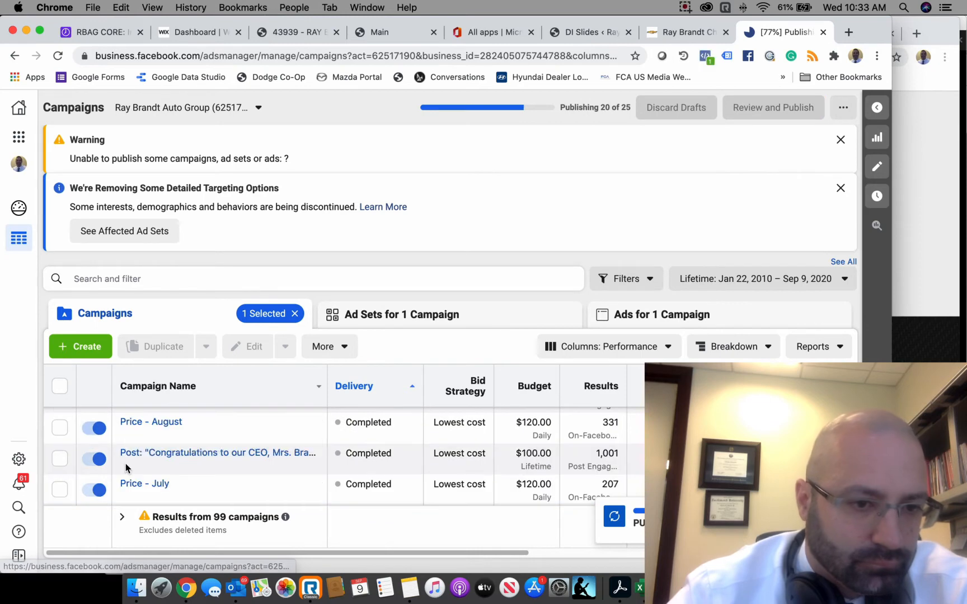
scroll(126, 469, "down", 1)
left_click(98, 463)
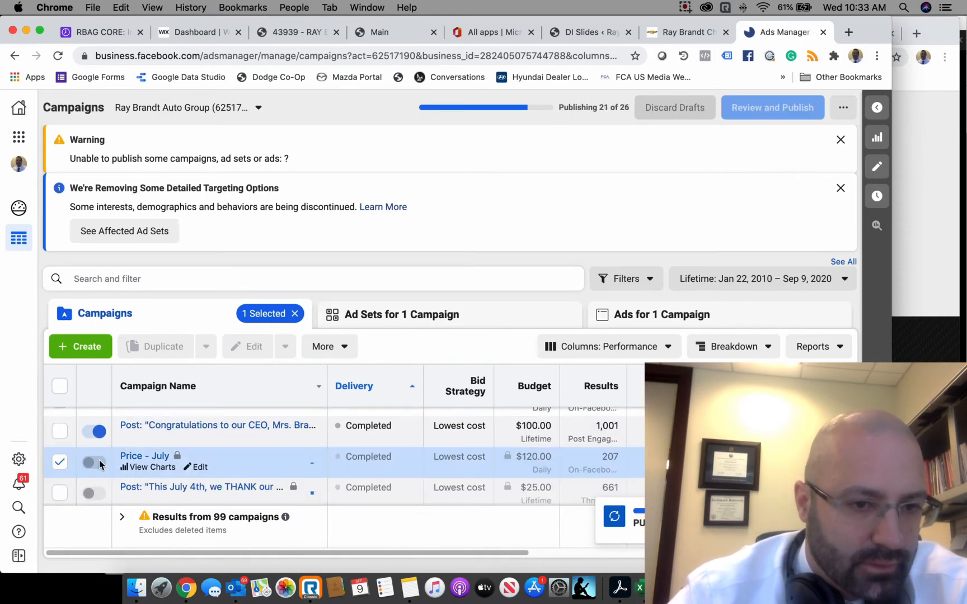
left_click(97, 433)
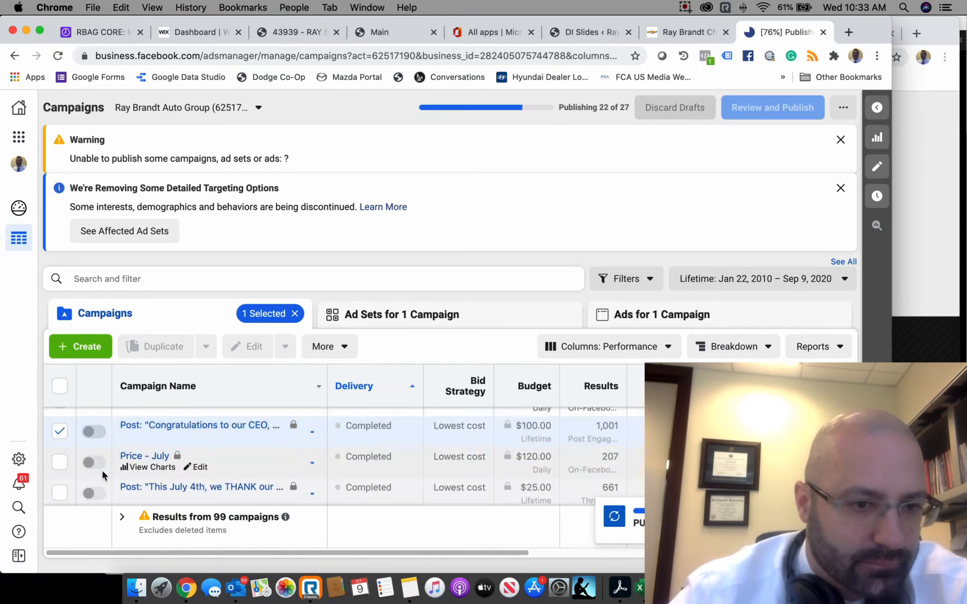
scroll(103, 476, "up", 1)
left_click(100, 451)
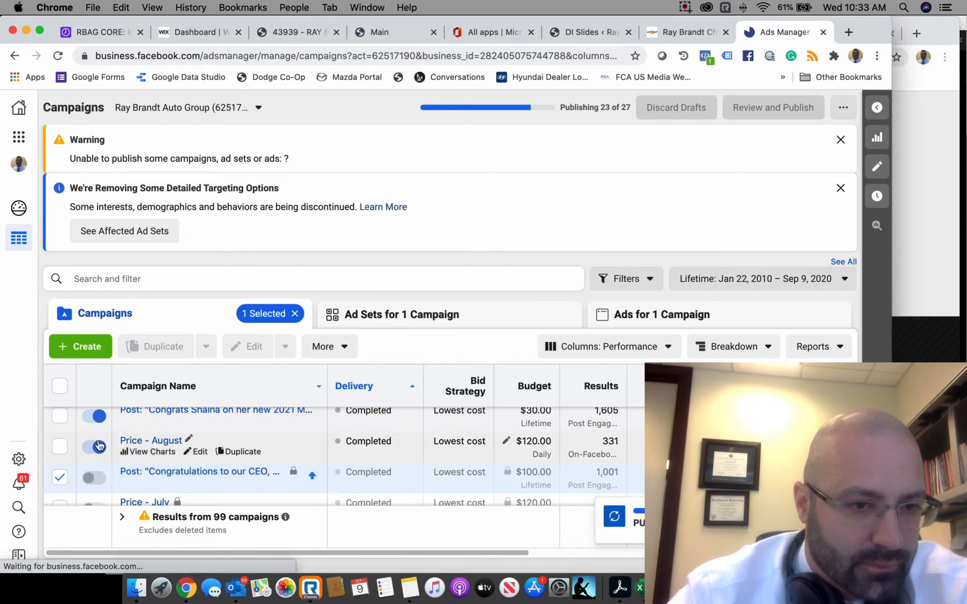
left_click(96, 415)
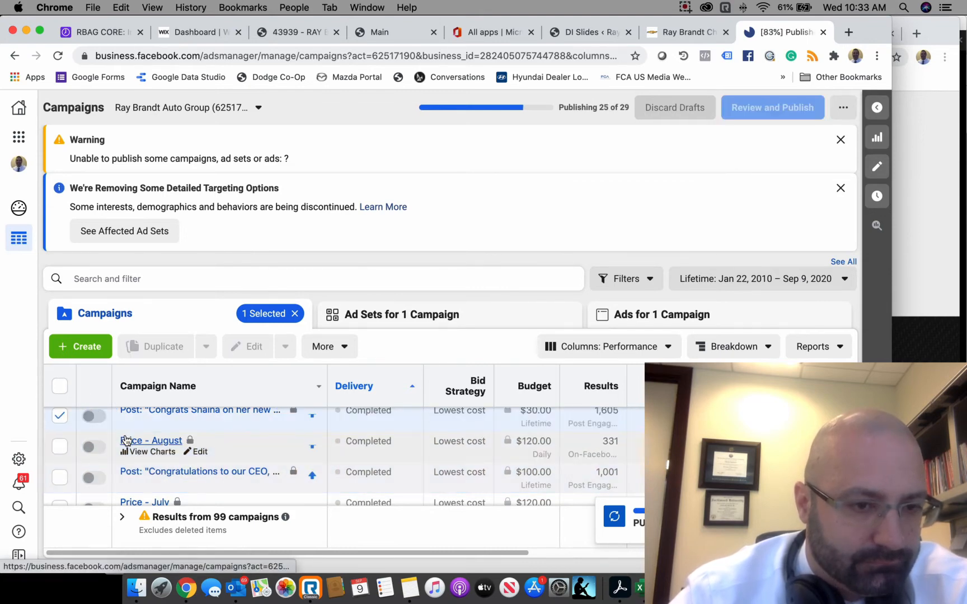
Try filtering the campaign list by the current selection, and remove that filter
scroll(127, 440, "up", 2)
scroll(126, 440, "up", 10)
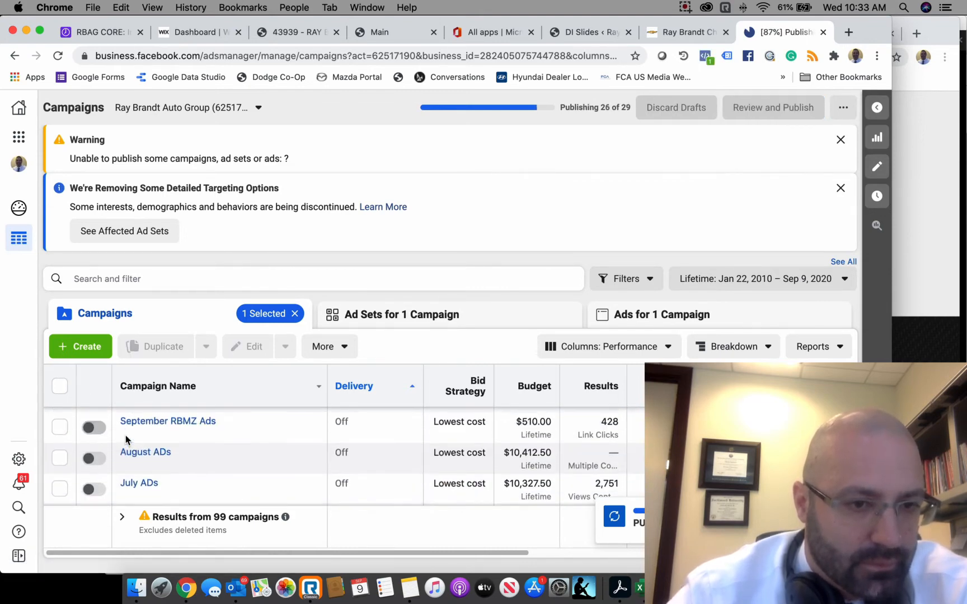
scroll(126, 441, "up", 10)
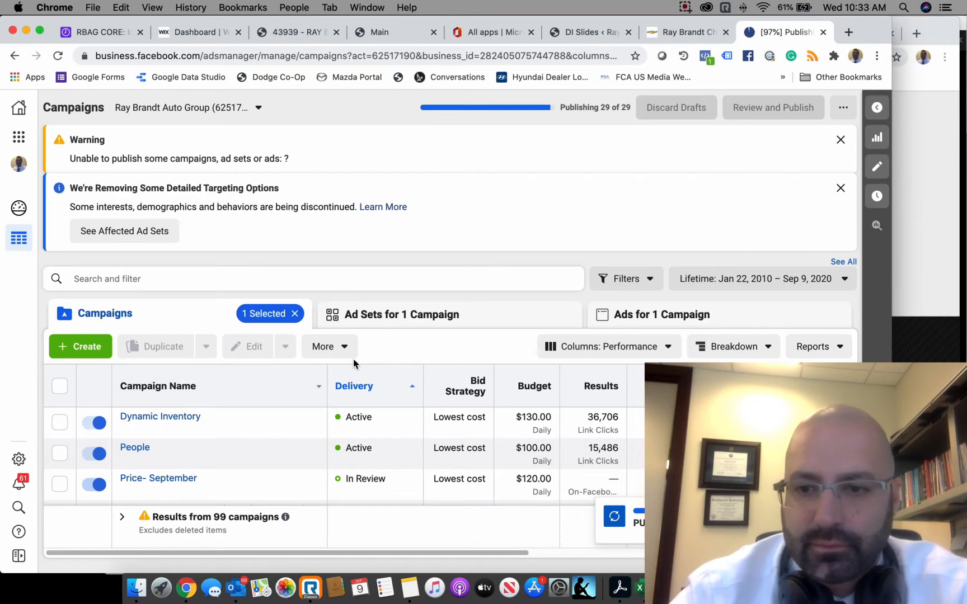
left_click(205, 278)
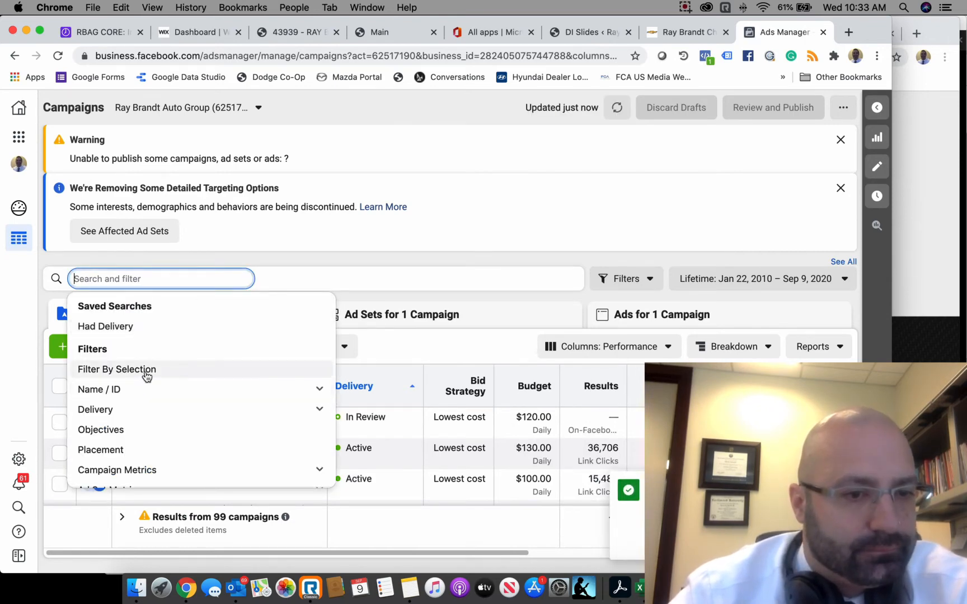
scroll(146, 388, "down", 3)
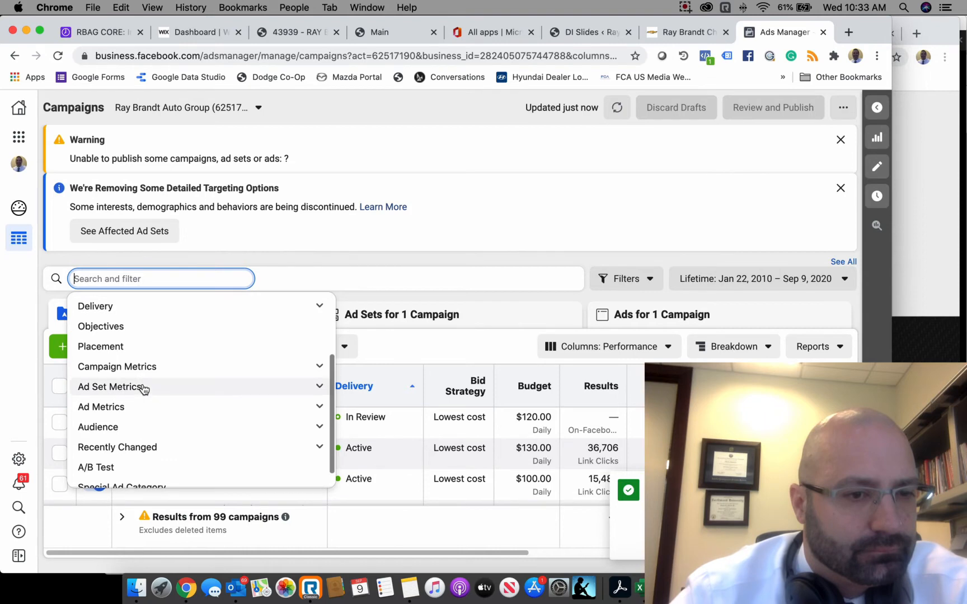
left_click(141, 306)
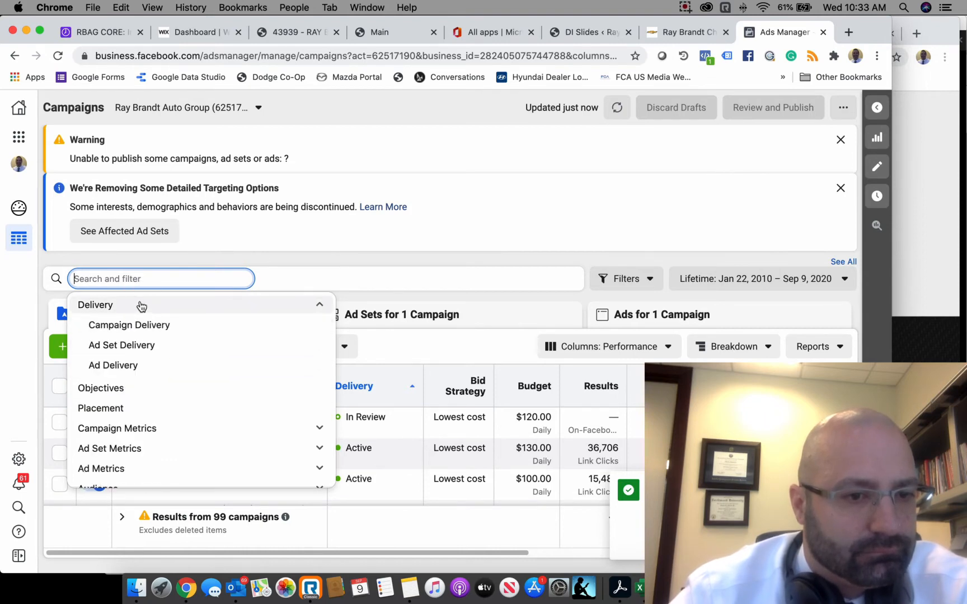
left_click(141, 305)
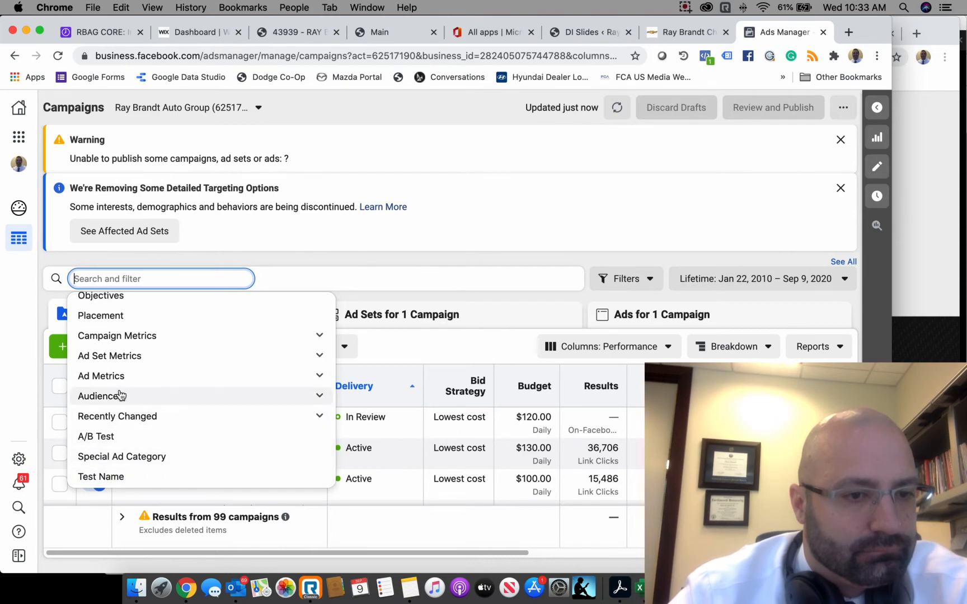
scroll(120, 395, "up", 5)
scroll(119, 395, "up", 1)
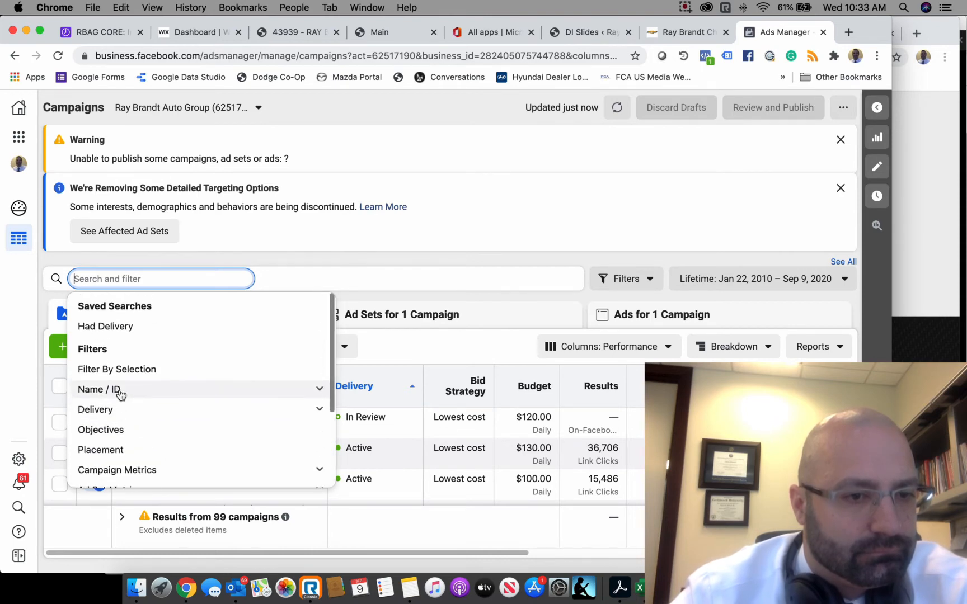
left_click(124, 367)
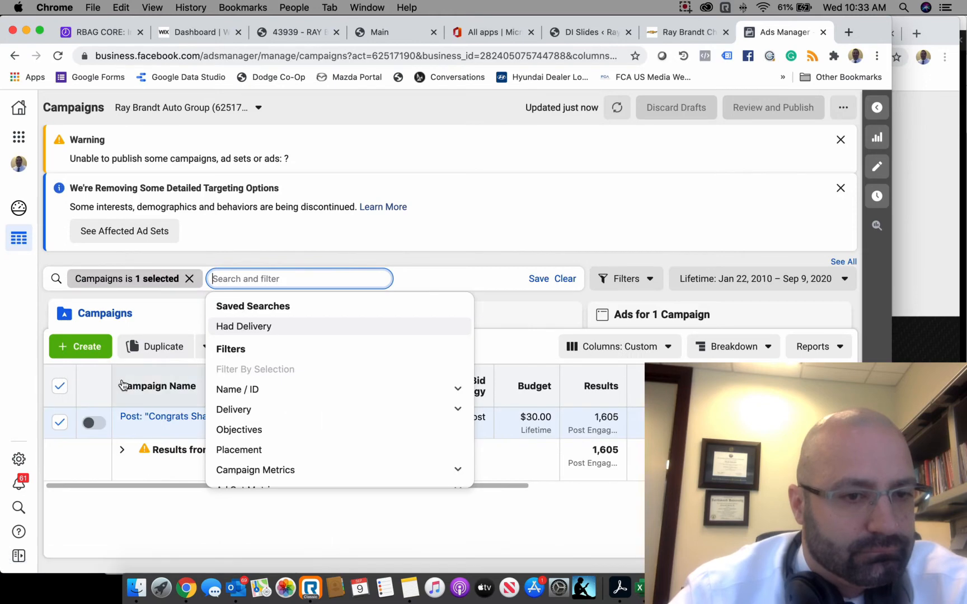
left_click(190, 278)
Filter the campaign list to show only campaigns whose Campaign Delivery is Active
scroll(127, 401, "down", 2)
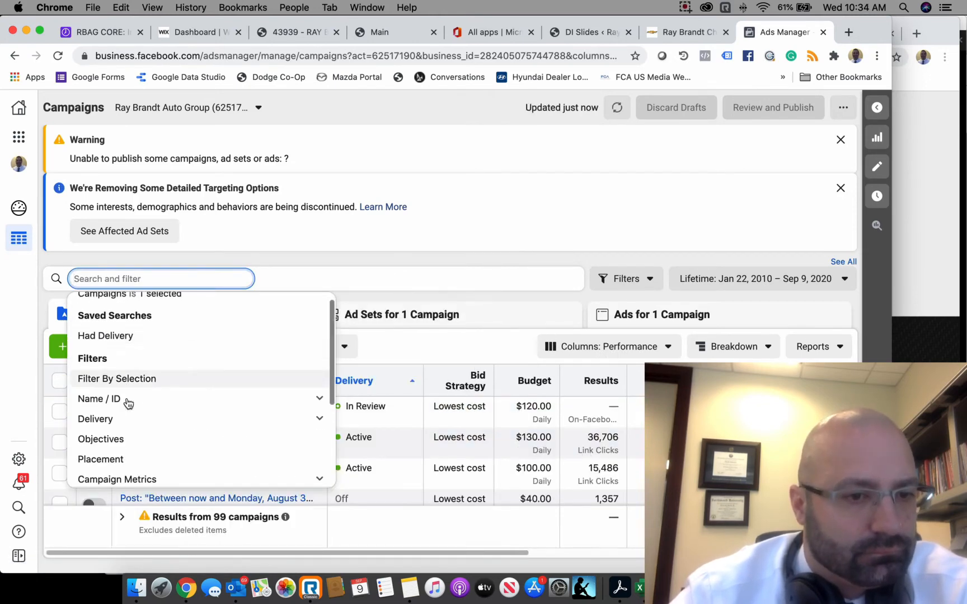
left_click(139, 386)
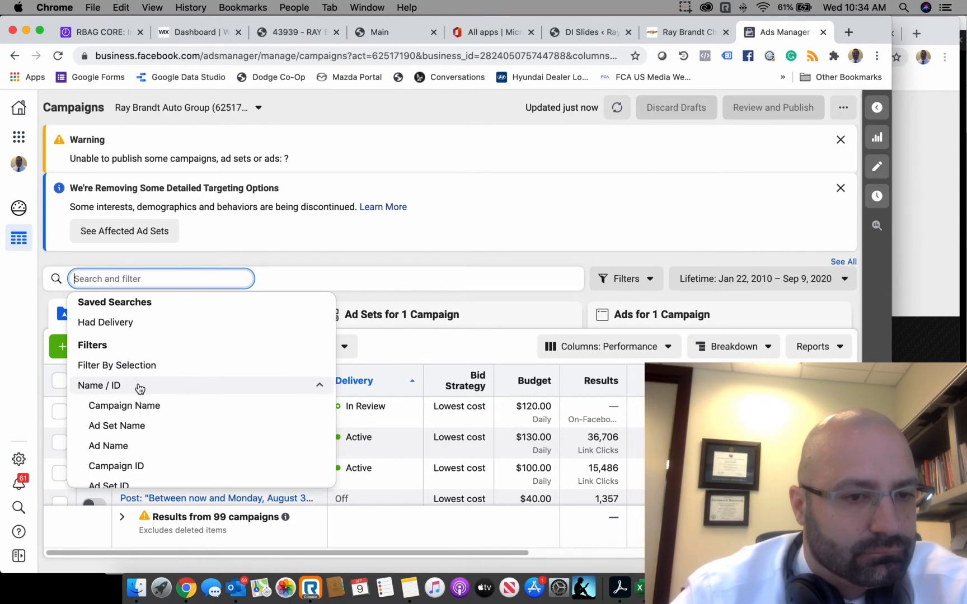
scroll(141, 405, "down", 3)
left_click(140, 390)
scroll(136, 347, "up", 3)
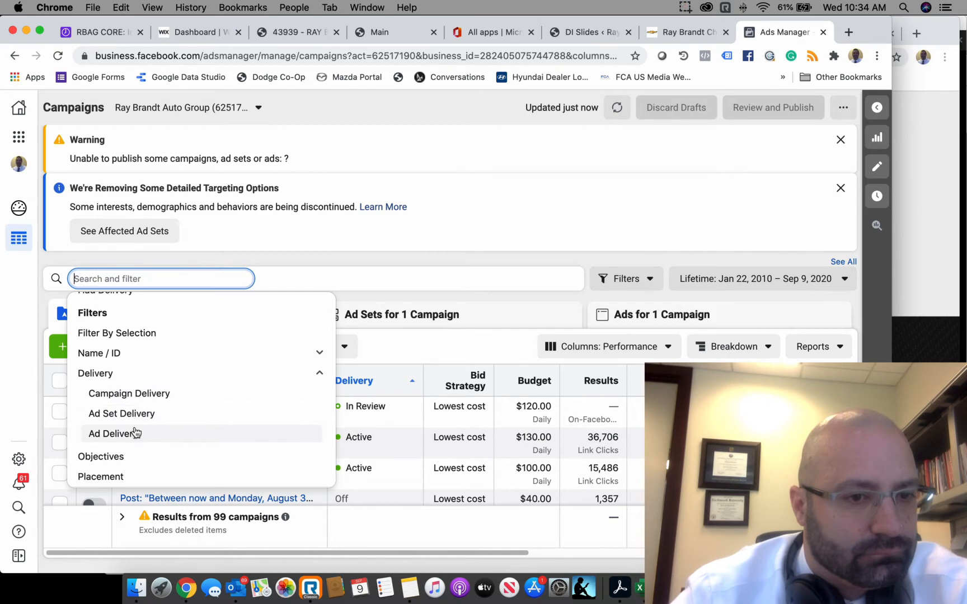
left_click(135, 393)
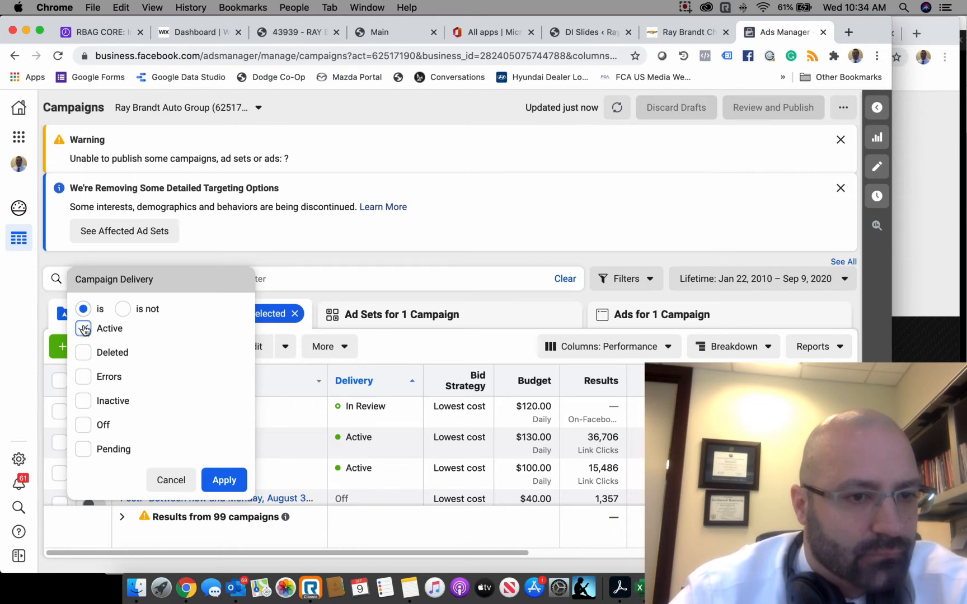
left_click(224, 480)
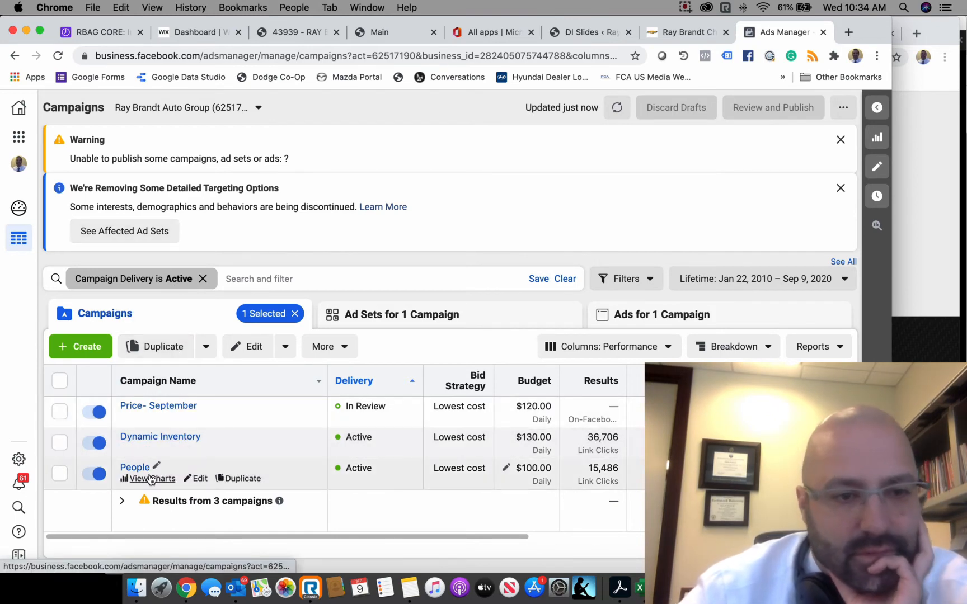
Open the ad sets of the Price- September campaign and turn off VW LA, CHEVY, TOYOTA and NISSAN SM
left_click(179, 405)
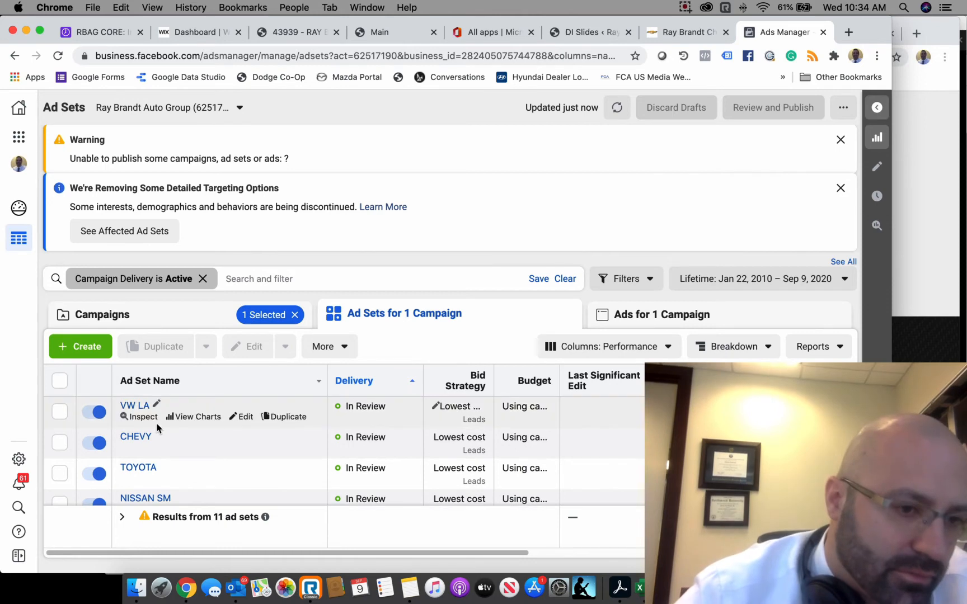
left_click(94, 412)
left_click(100, 446)
scroll(99, 447, "down", 2)
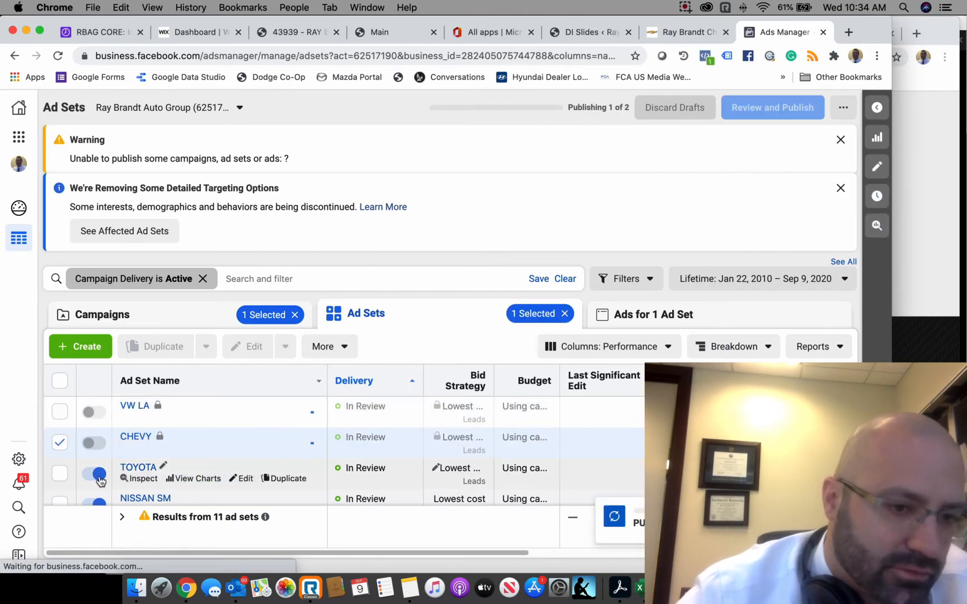
left_click(100, 447)
scroll(99, 450, "down", 1)
left_click(100, 453)
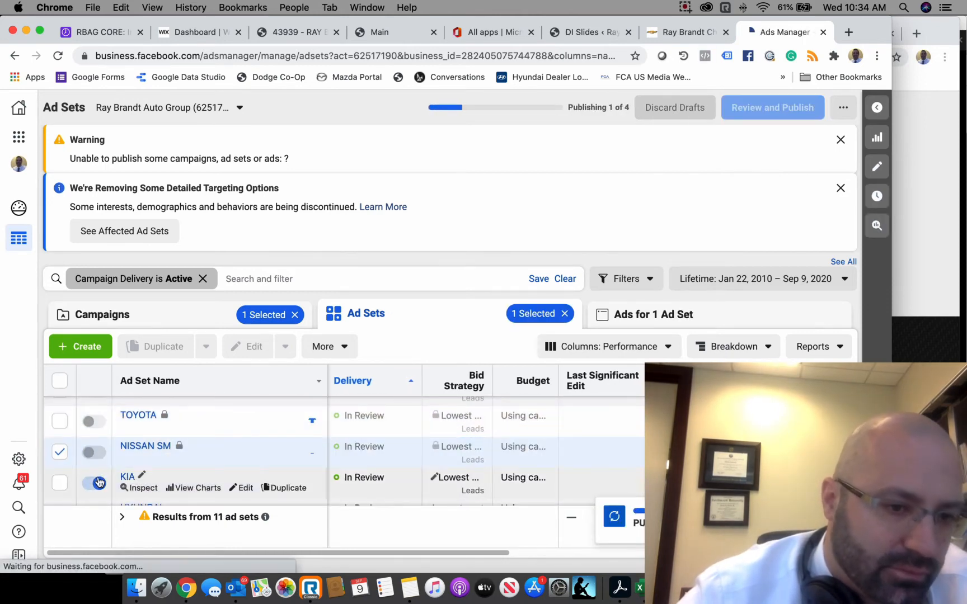
Turn off the KIA, HYUNDAI, DODGE and INFINITI SM ad sets of the Price- September campaign
left_click(99, 482)
scroll(99, 448, "down", 1)
left_click(96, 446)
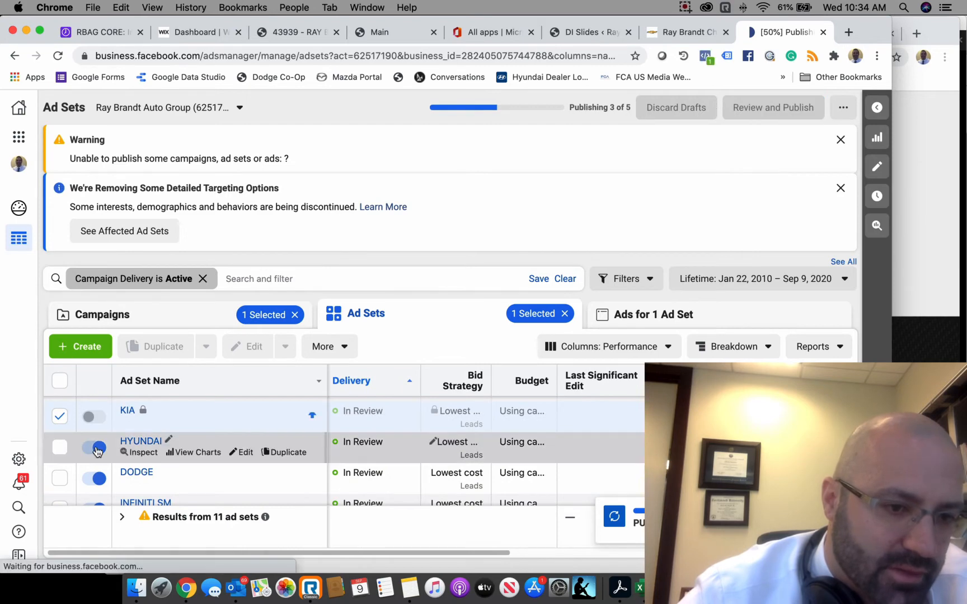
left_click(100, 479)
scroll(99, 476, "down", 1)
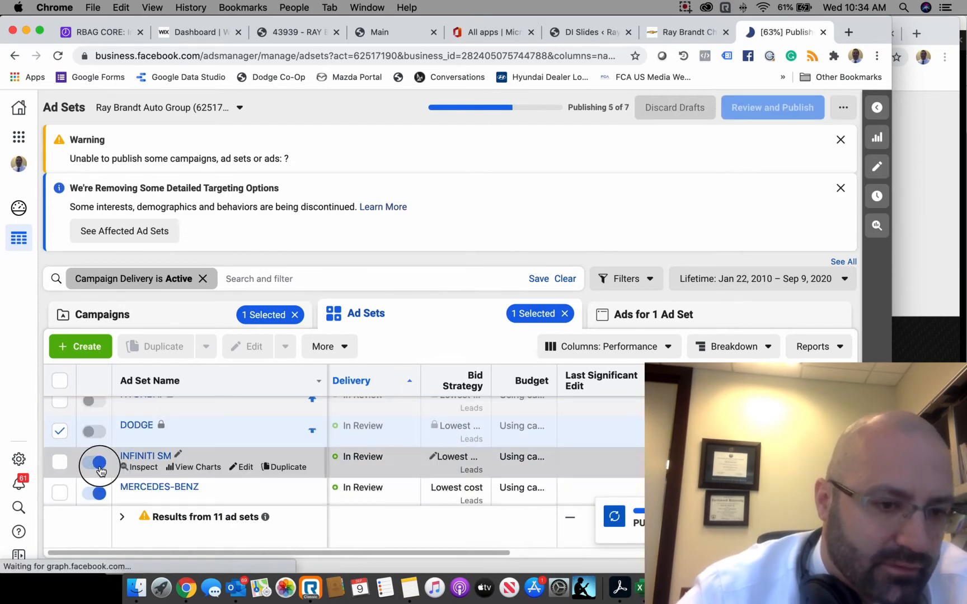
left_click(99, 457)
scroll(101, 467, "down", 1)
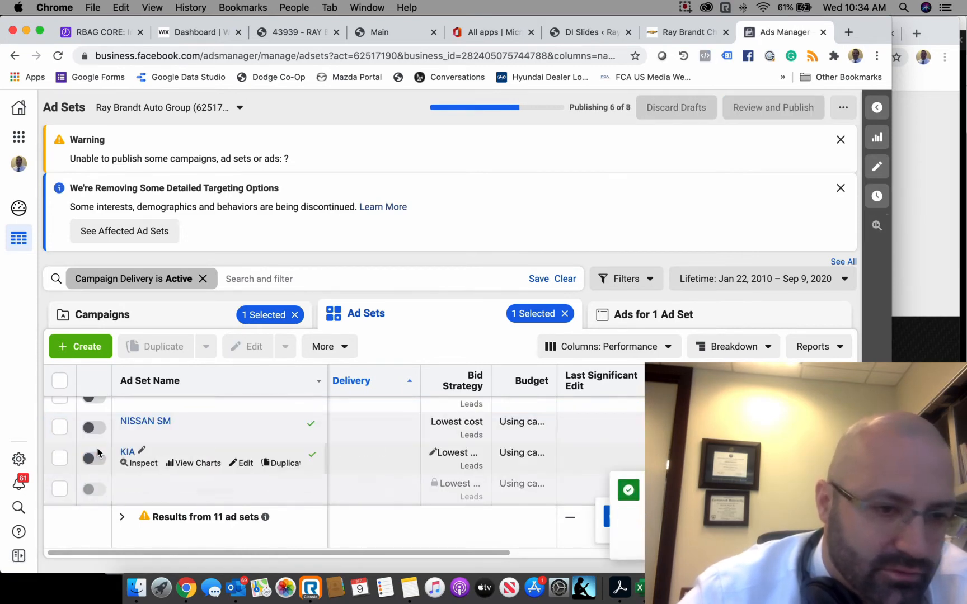
Turn off the remaining MERCEDES-BENZ, NISSAN LA and INFINITI LA ad sets
scroll(95, 473, "down", 1)
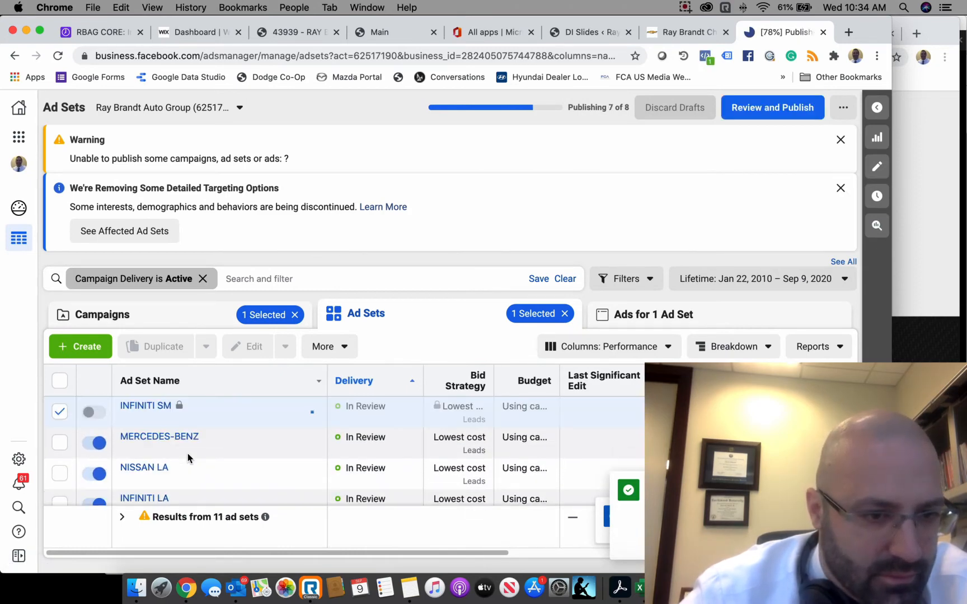
left_click(98, 471)
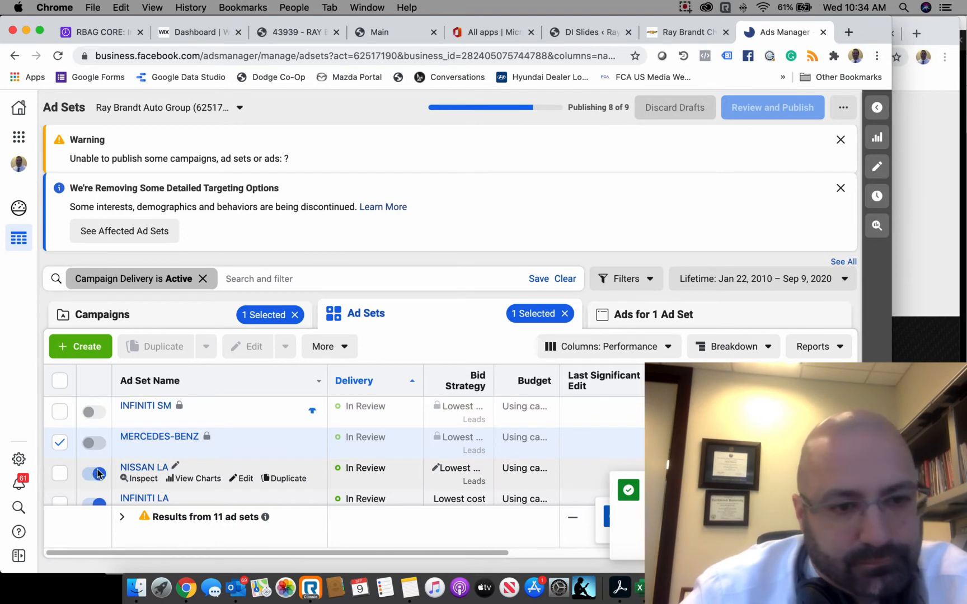
scroll(97, 471, "down", 2)
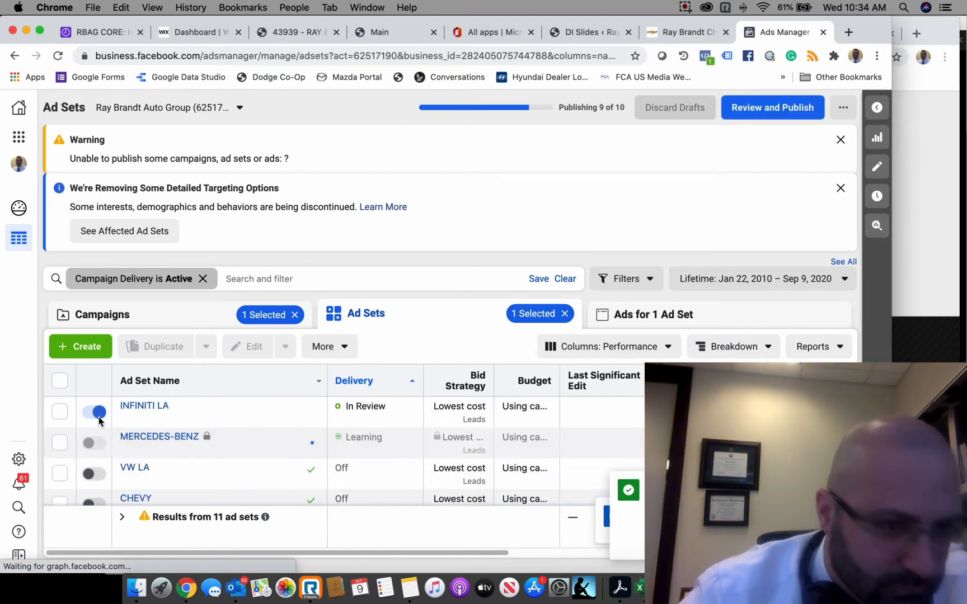
left_click(95, 412)
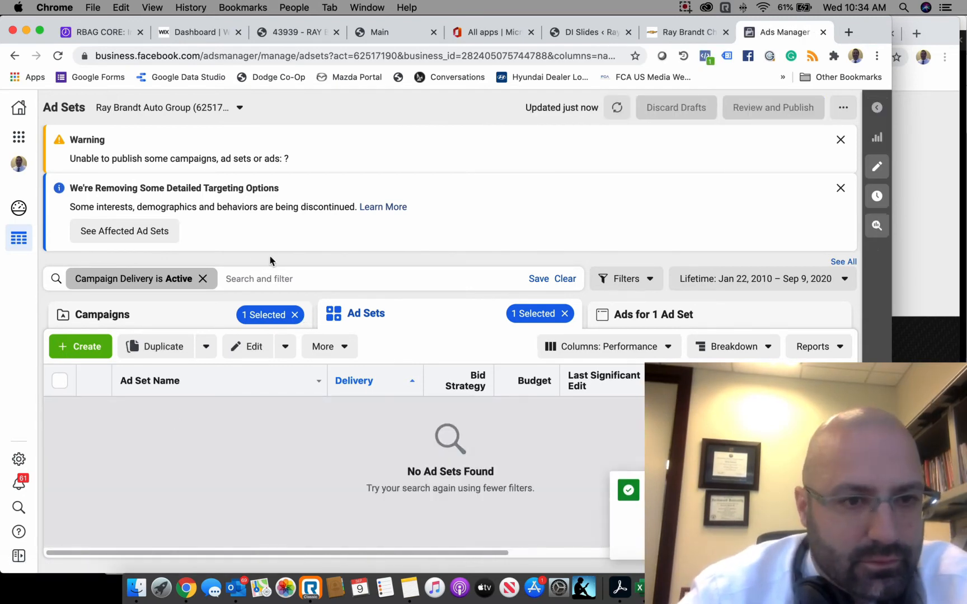
Remove the Campaign Delivery filter and open the CHEVY ad set for editing
left_click(203, 279)
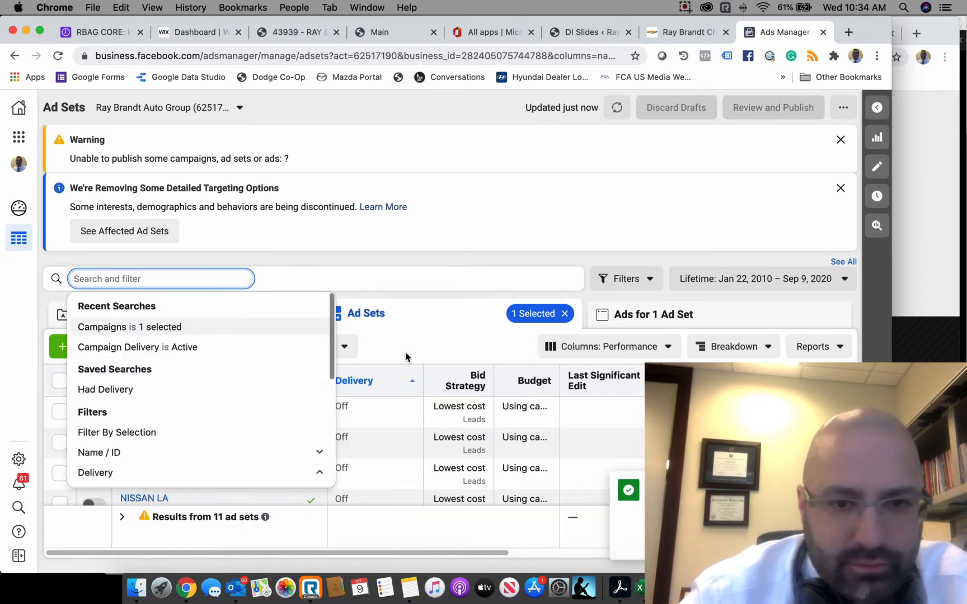
left_click(454, 356)
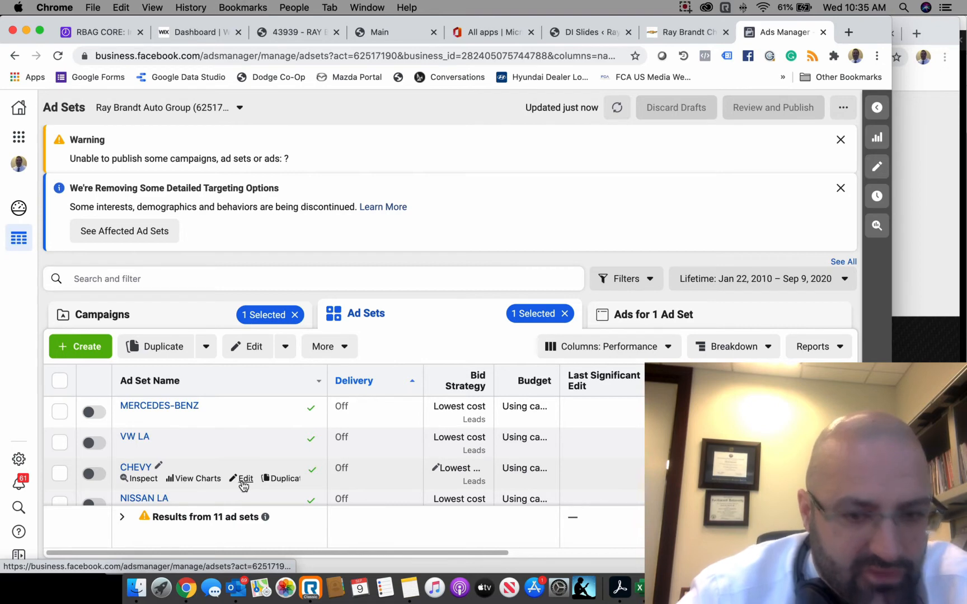
left_click(244, 479)
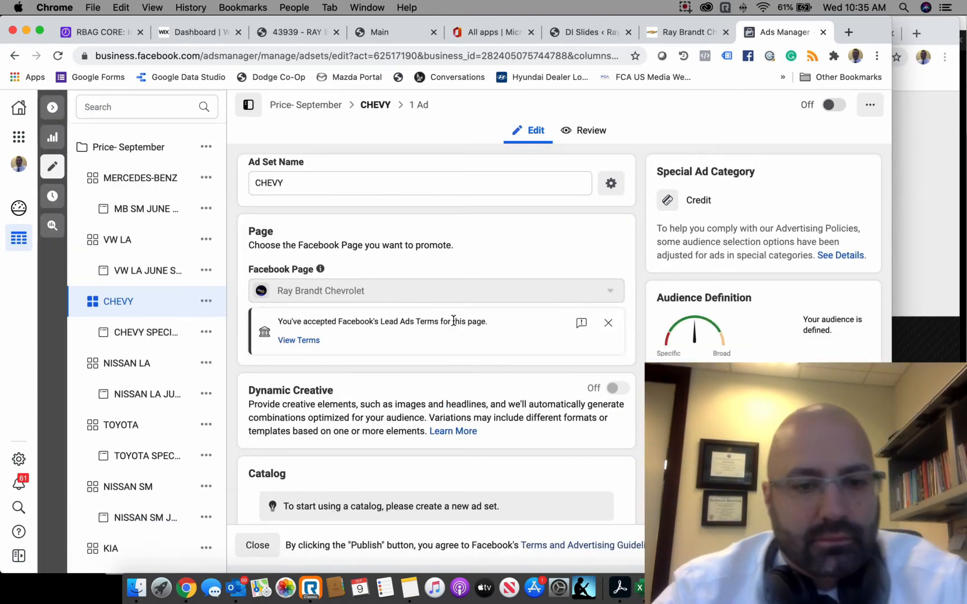
Set the end date of the CHEVY ad set to 9/30/2020
scroll(453, 320, "down", 10)
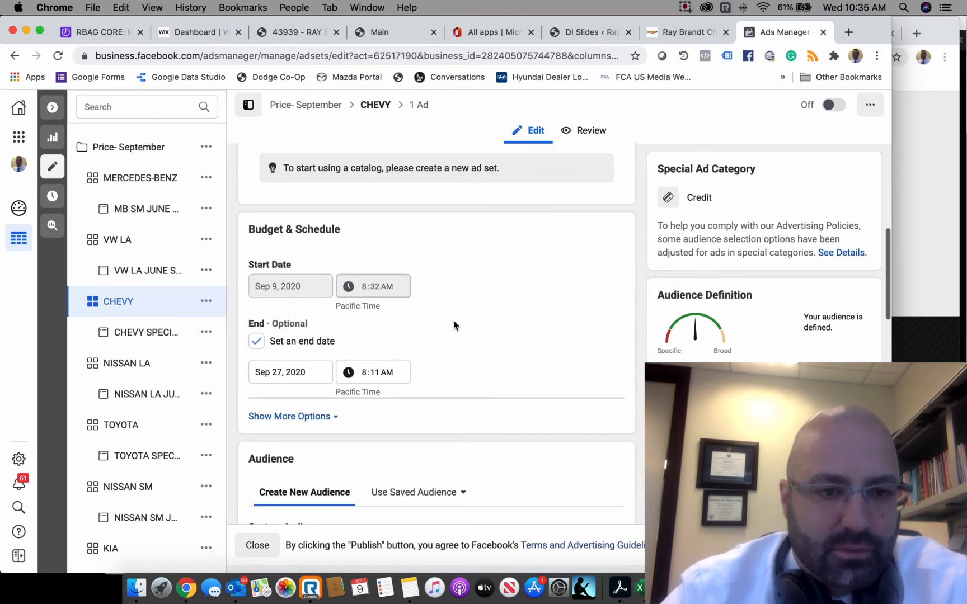
scroll(453, 324, "down", 3)
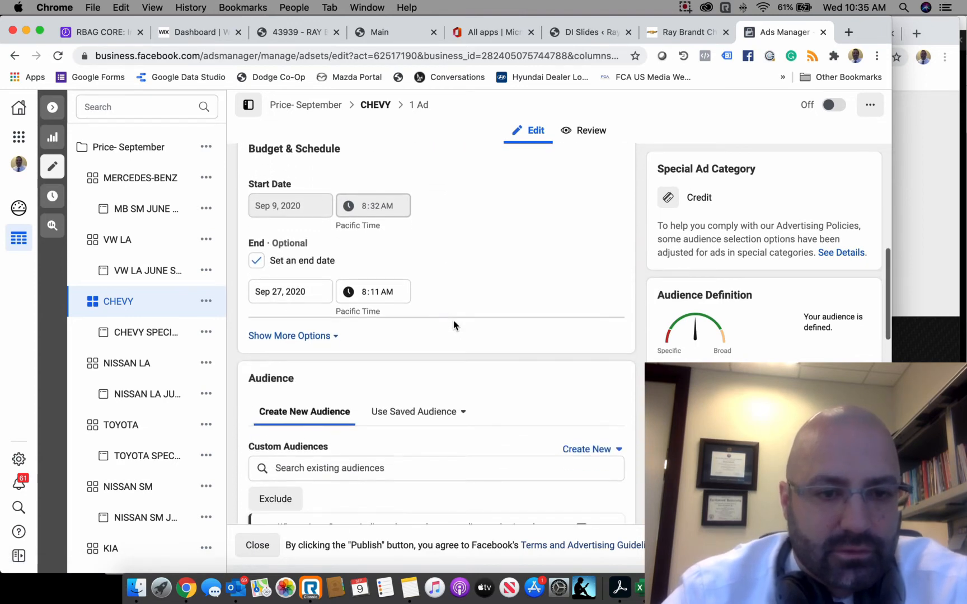
left_click(304, 303)
left_click(330, 428)
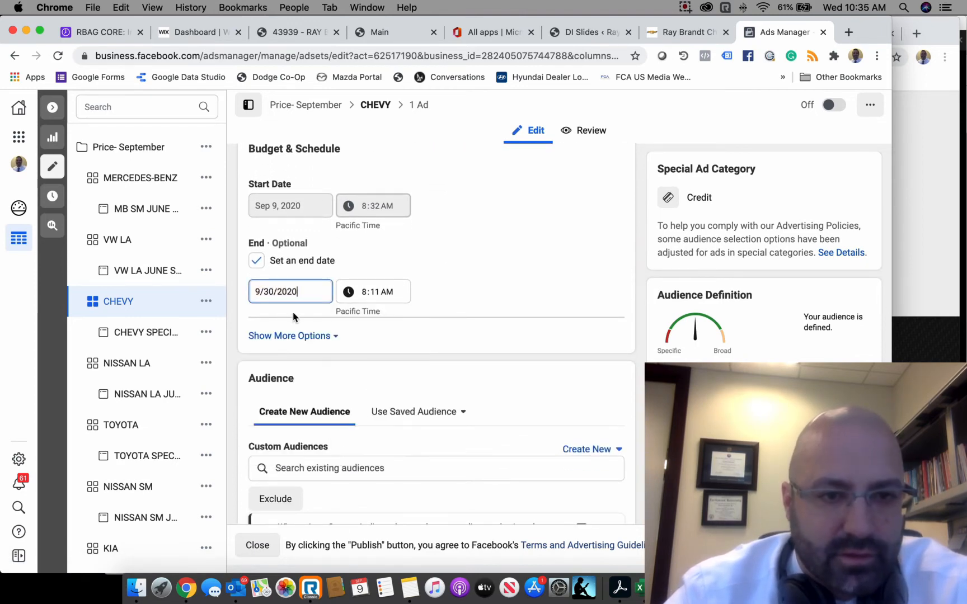
Open the CHEVY SPECIALS ad and start changing the image of its NEW 2020 SUBURBAN carousel card
scroll(459, 317, "down", 8)
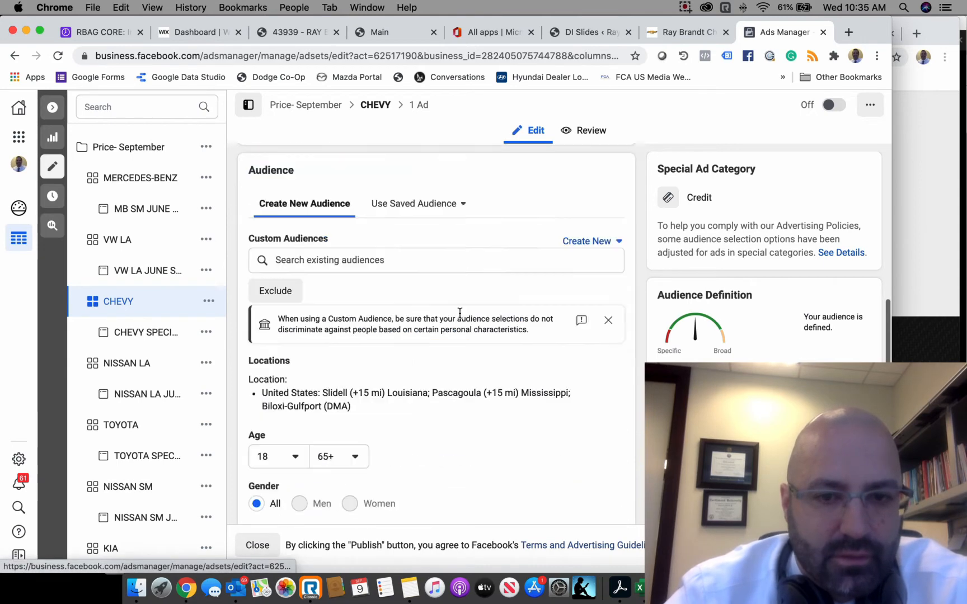
scroll(459, 317, "down", 10)
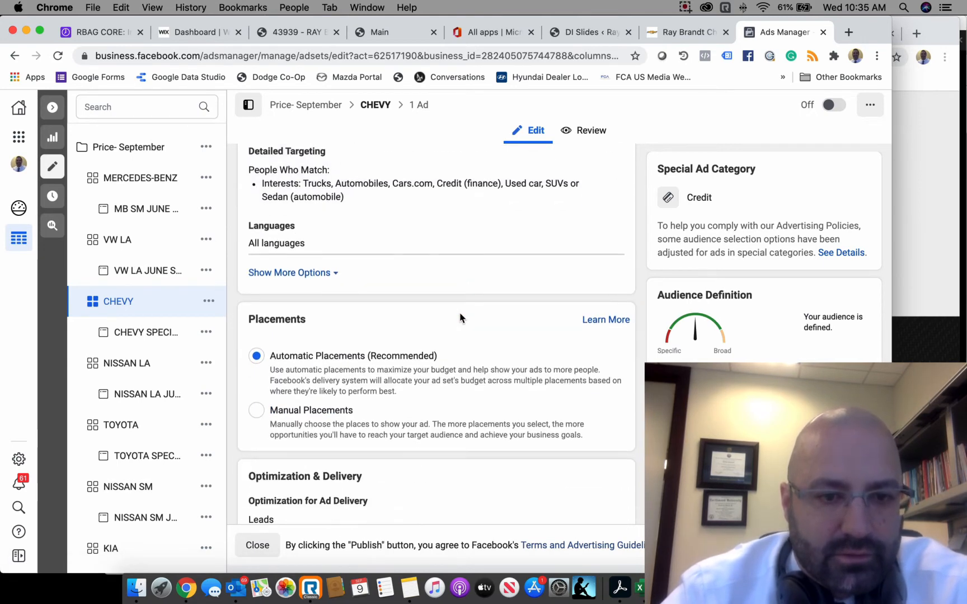
left_click(139, 333)
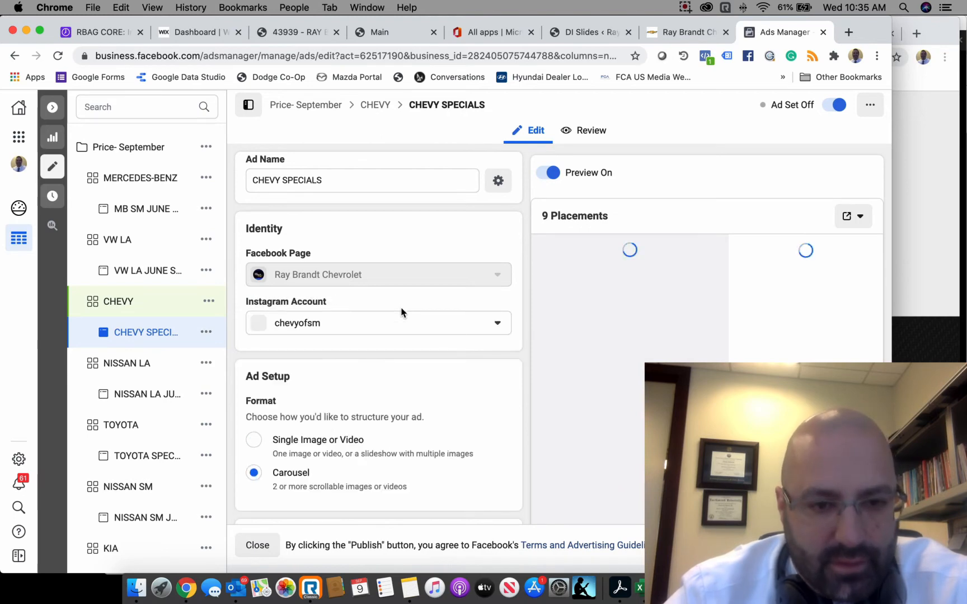
scroll(408, 391, "down", 3)
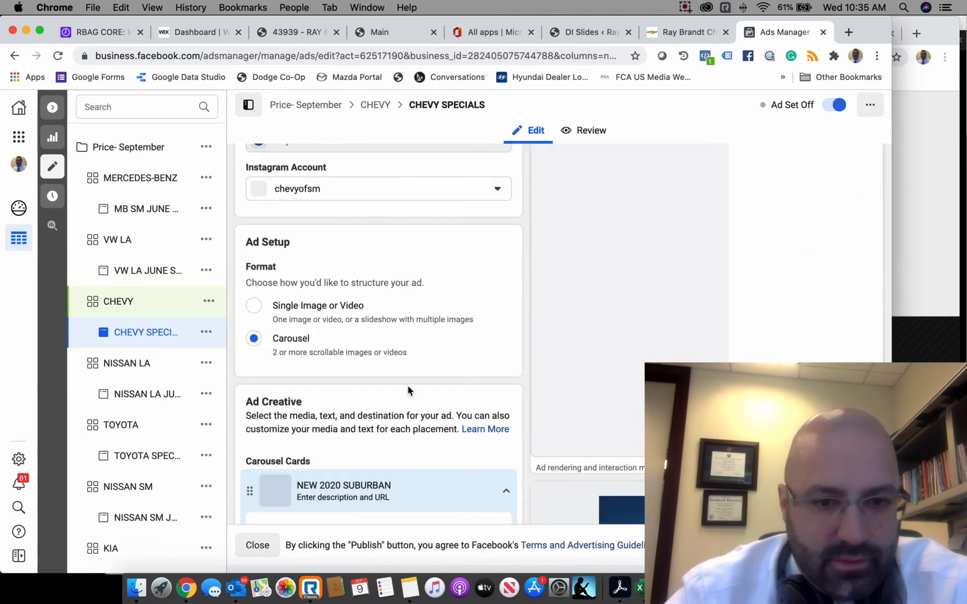
scroll(408, 390, "down", 2)
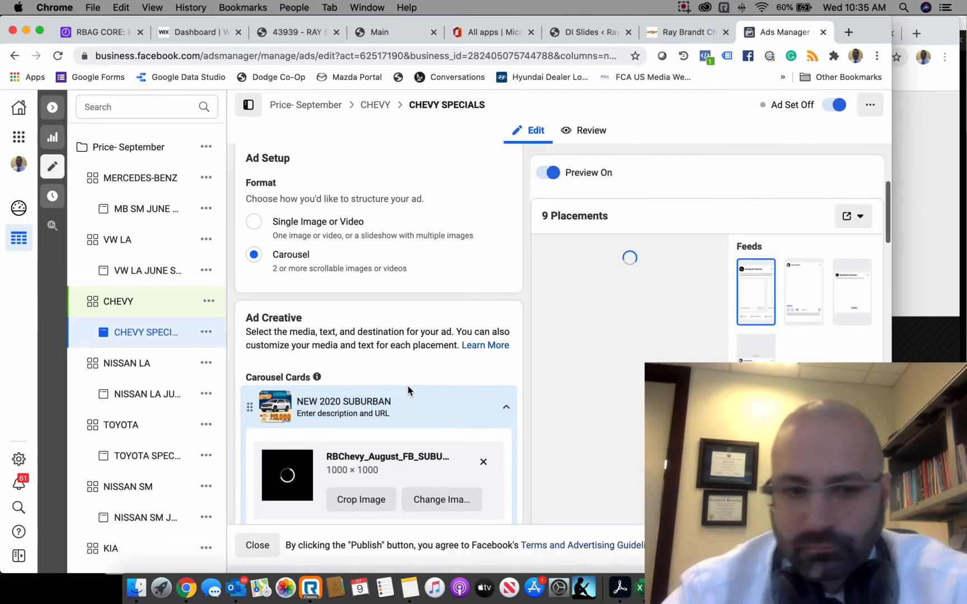
scroll(394, 422, "down", 1)
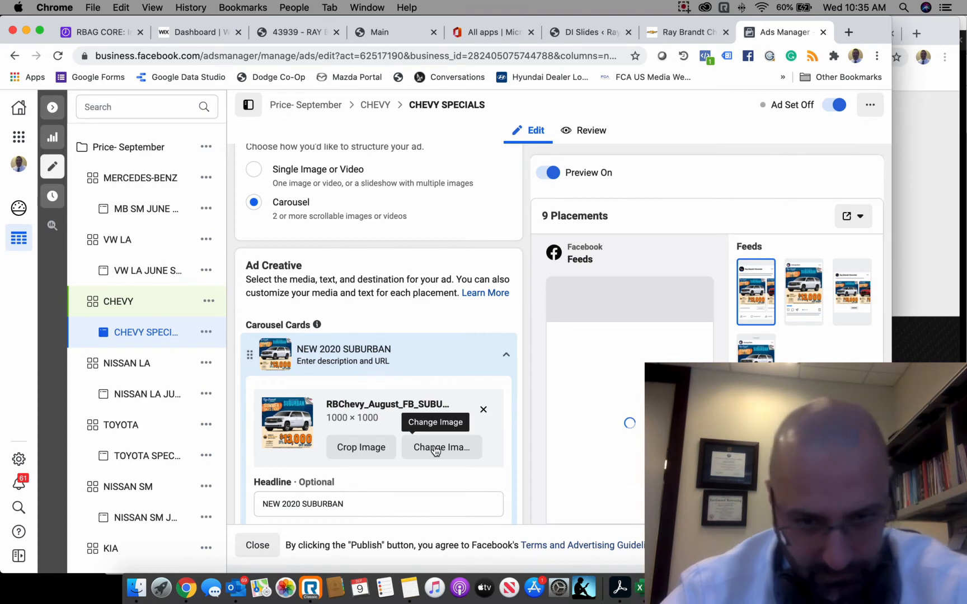
left_click(435, 451)
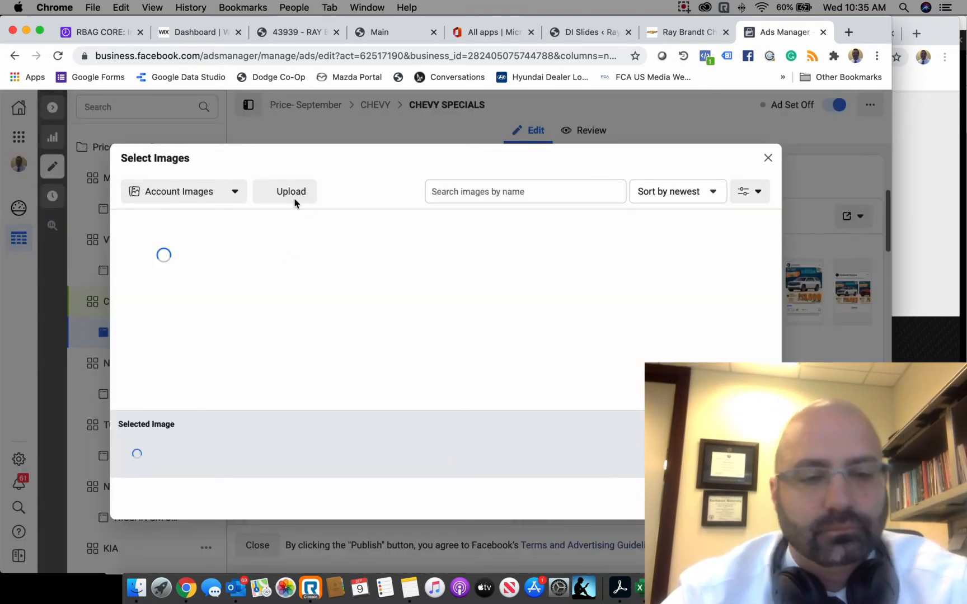
Upload RBC_September_FB_Blazer.jpg, RBC_September_FB_BoltEV.jpg and RBC_September_FB_Suburban.jpg to the account images
left_click(295, 201)
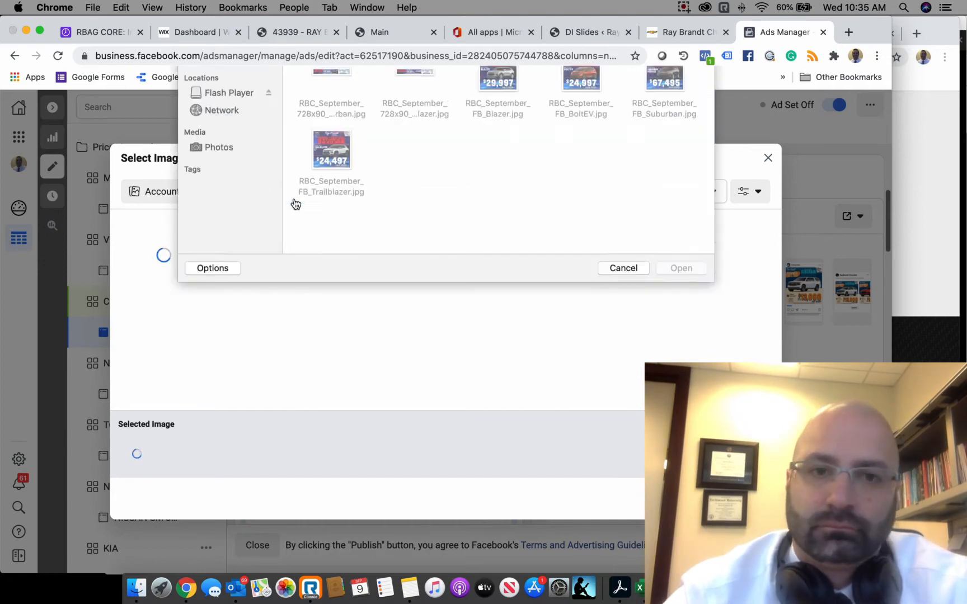
left_click(497, 278)
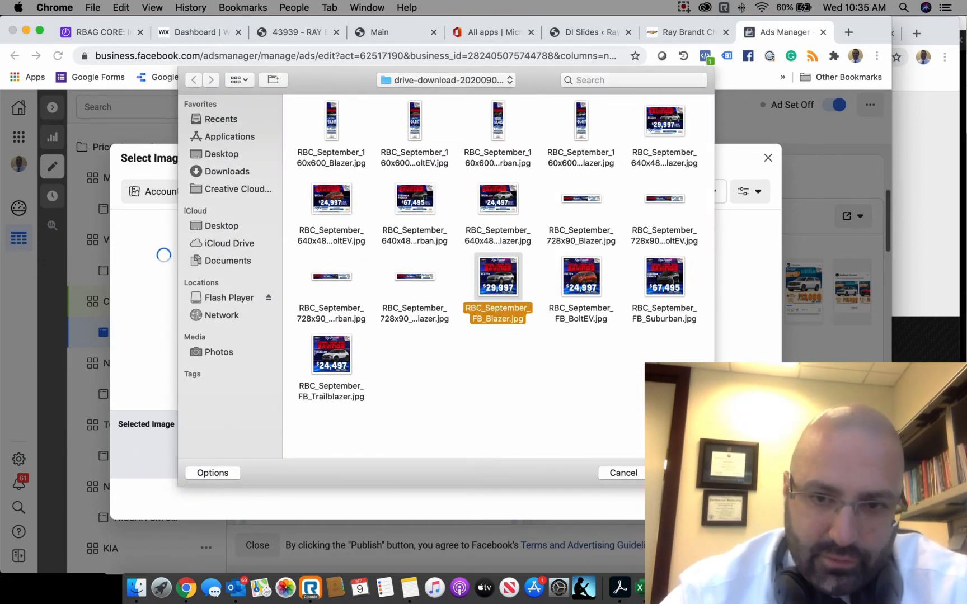
left_click(680, 472)
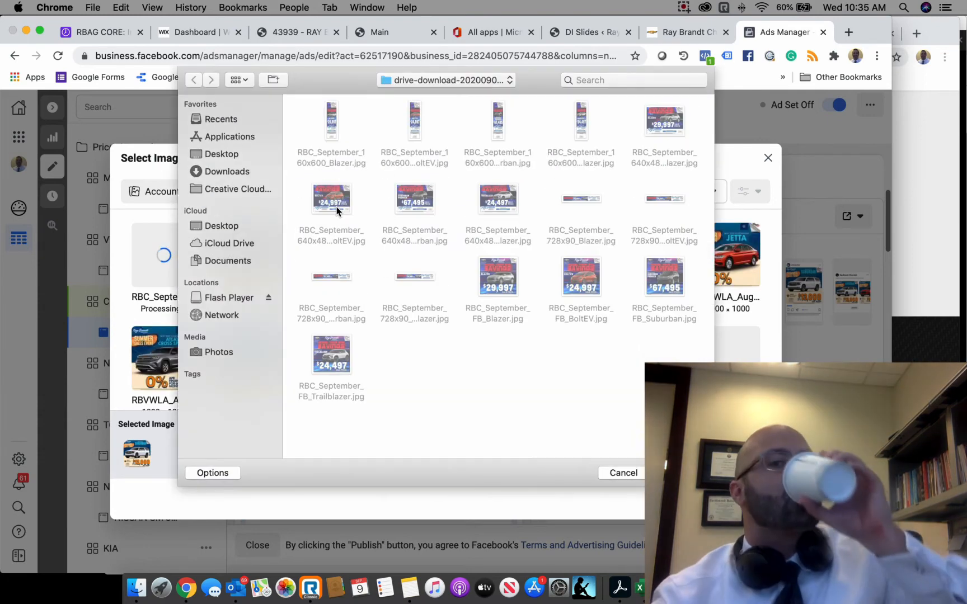
left_click(581, 273)
double_click(584, 271)
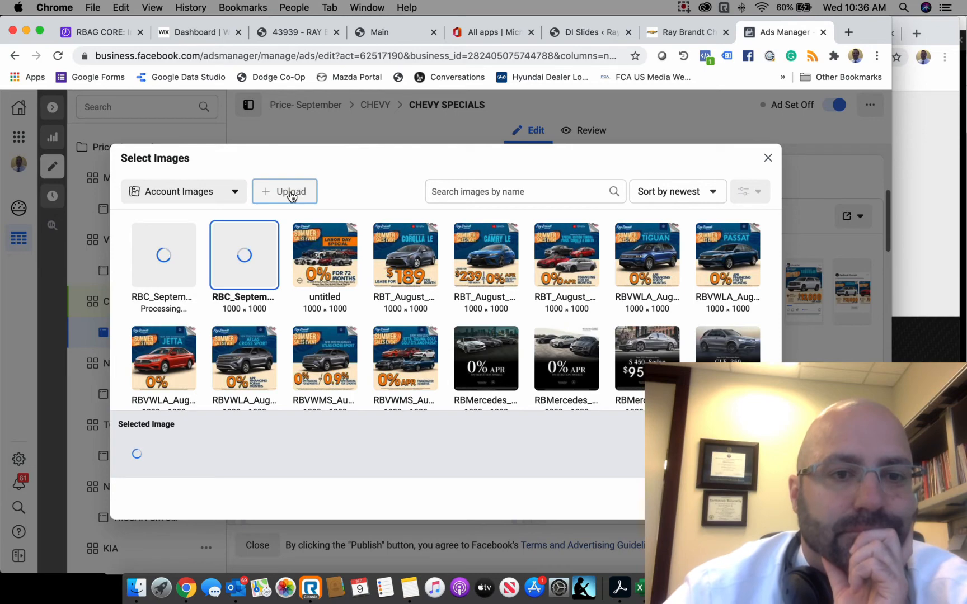
left_click(290, 193)
left_click(665, 271)
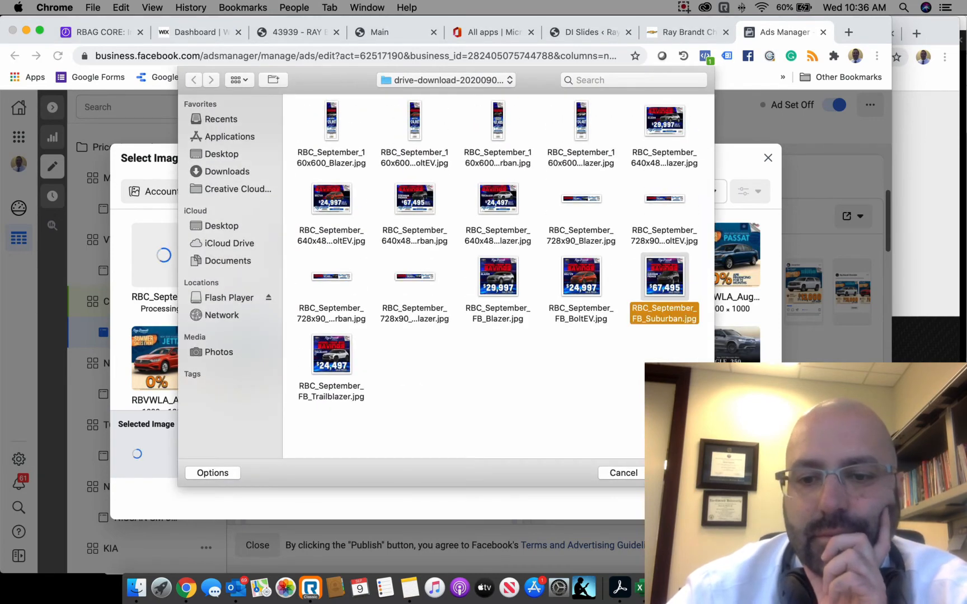
left_click(680, 473)
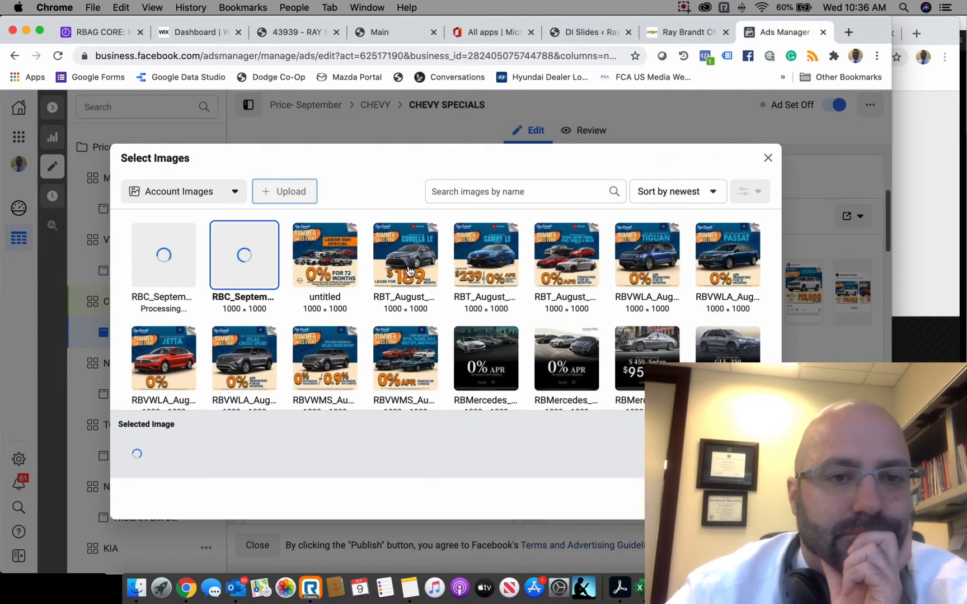
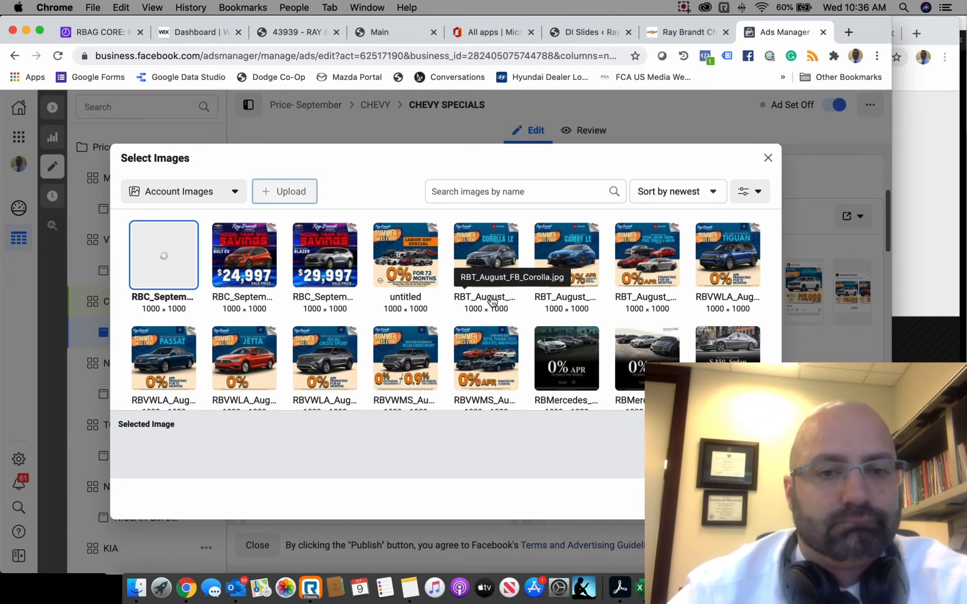
Upload RBC_September_FB_Trailblazer.jpg and use RBC_September_FB_Suburban.jpg as the image of the NEW 2020 SUBURBAN card
left_click(332, 358)
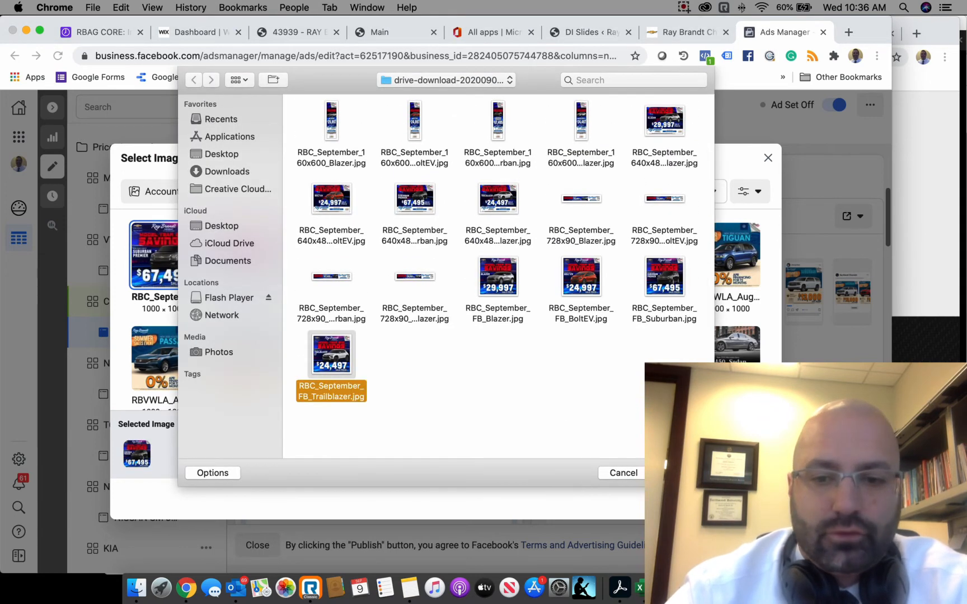
key("Return")
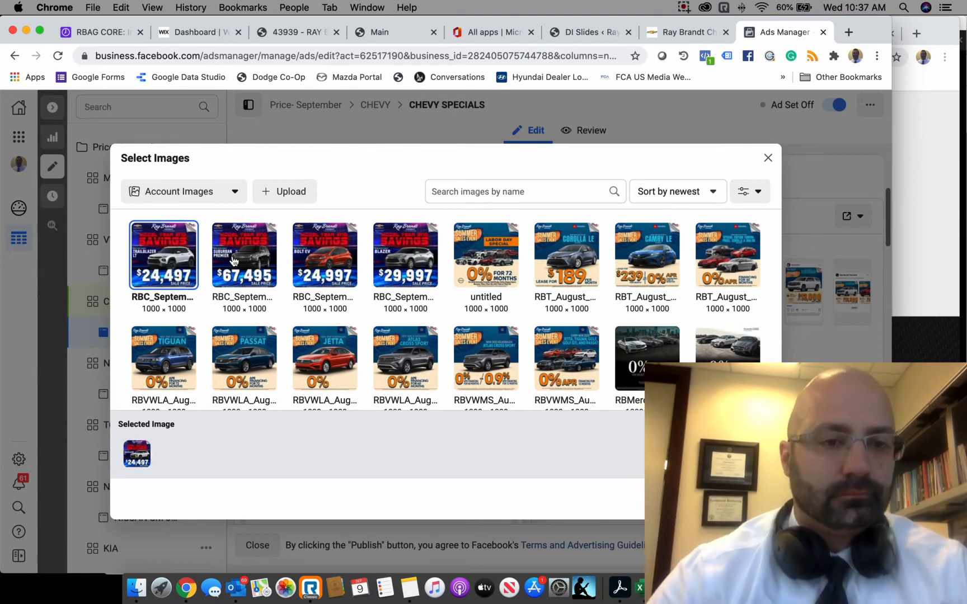
left_click(234, 260)
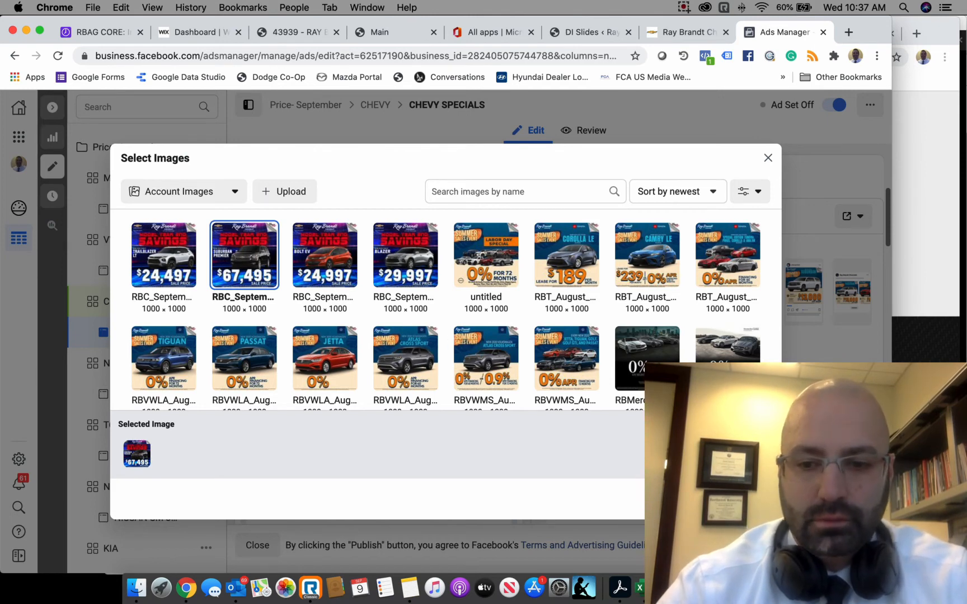
left_click(745, 499)
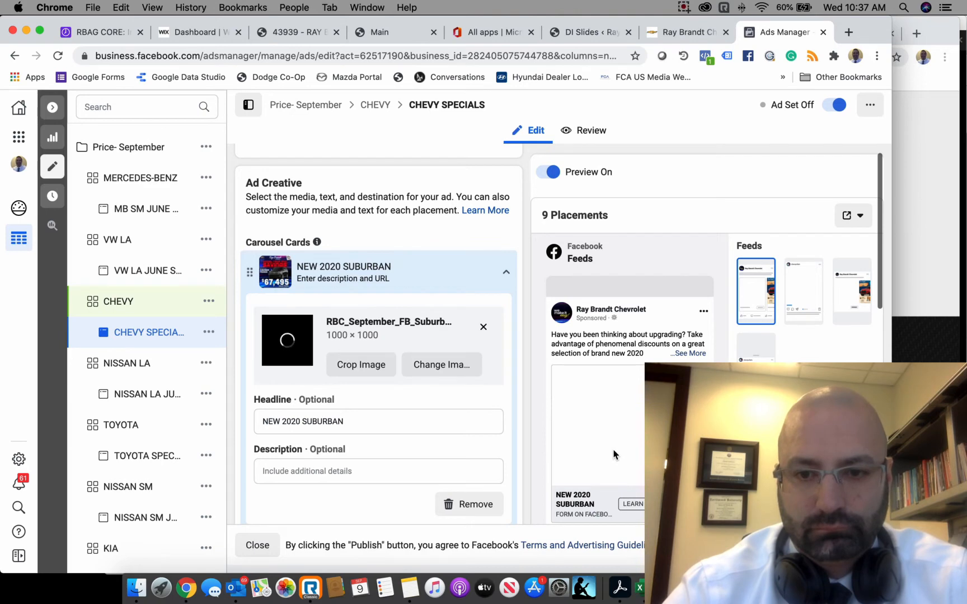
Check the September image files in Finder, and change the NEW 2020 BLAZER card's image to RBC_September_FB_Blazer.jpg
left_click(136, 587)
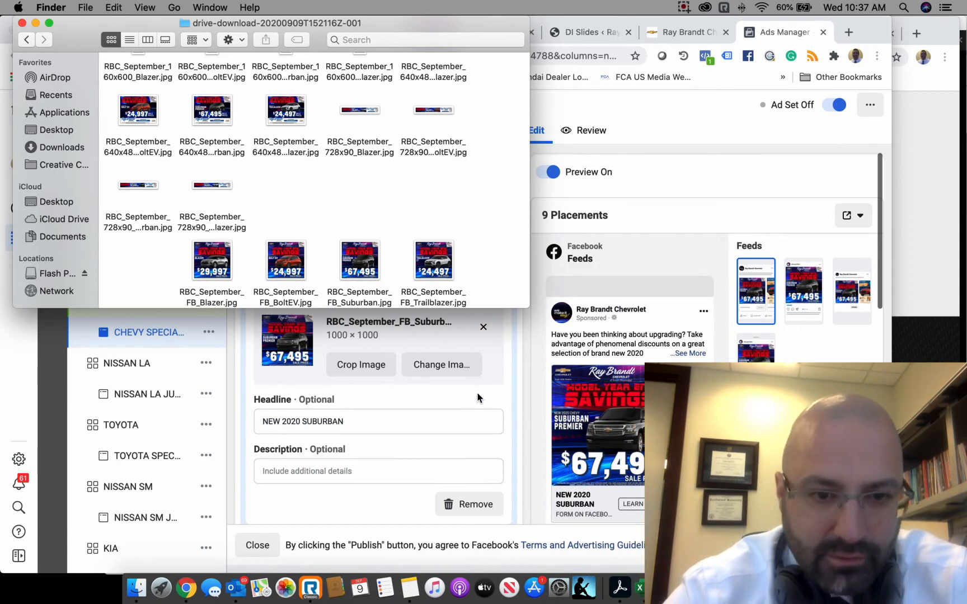
left_click(457, 397)
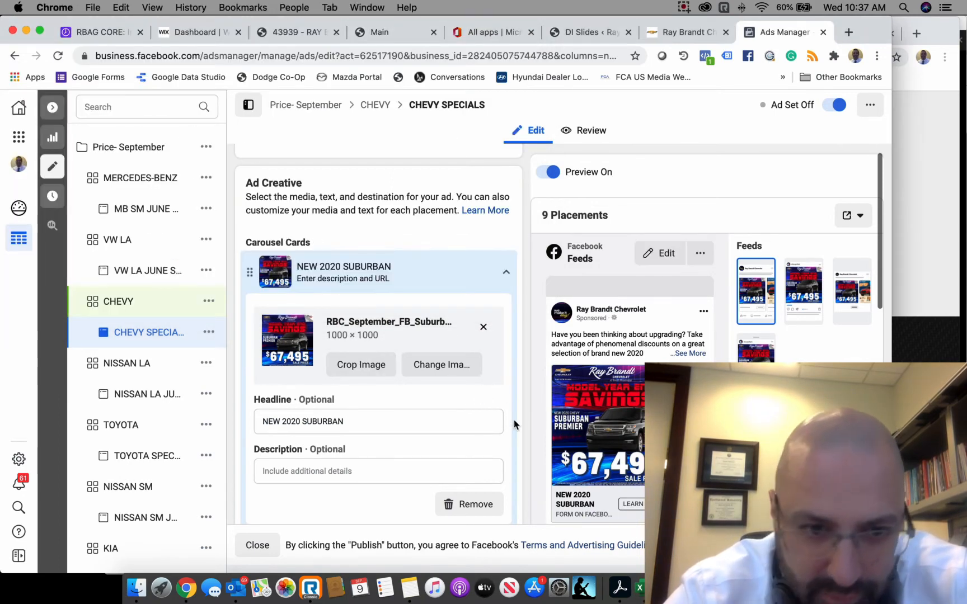
scroll(385, 412, "down", 5)
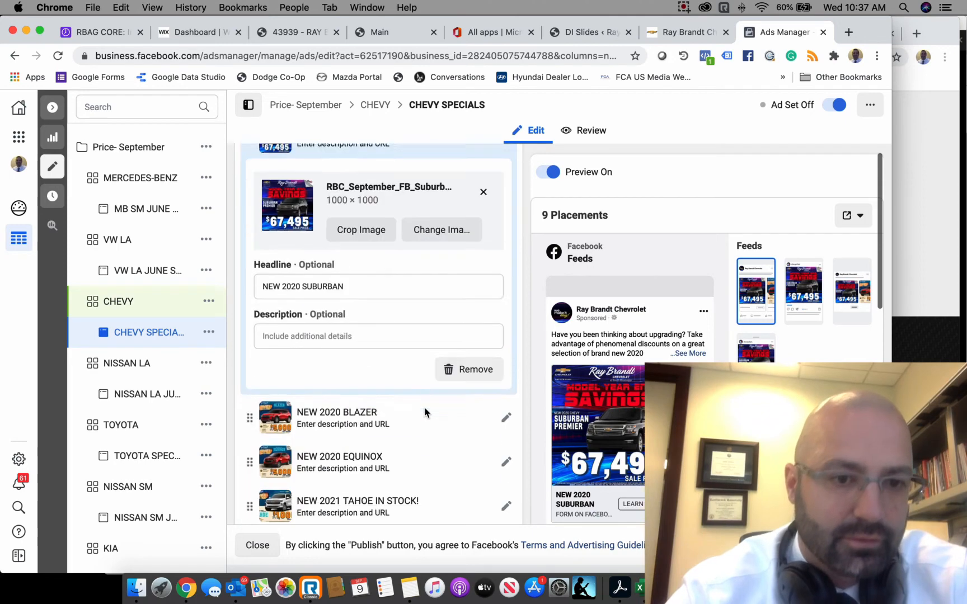
left_click(456, 394)
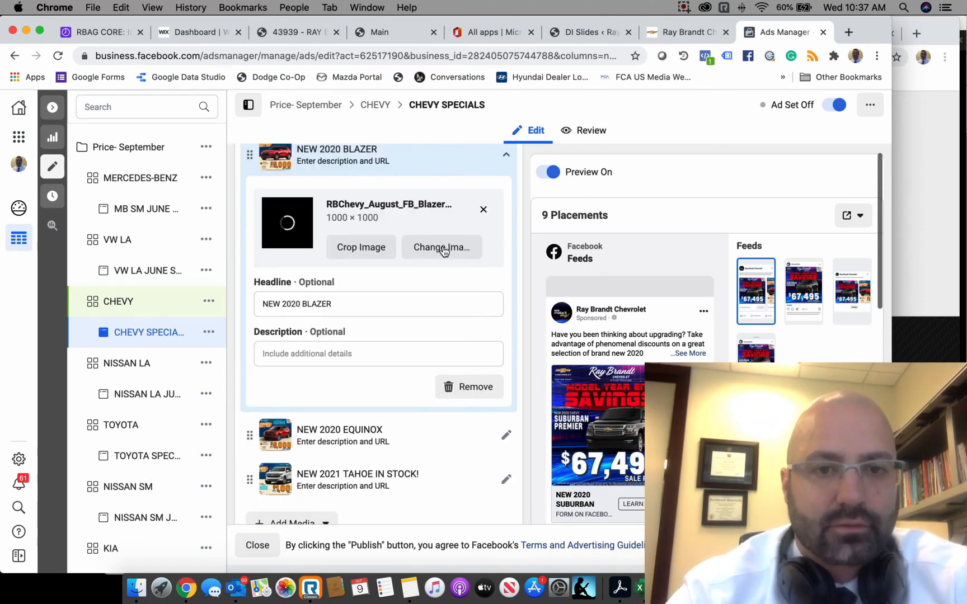
left_click(443, 249)
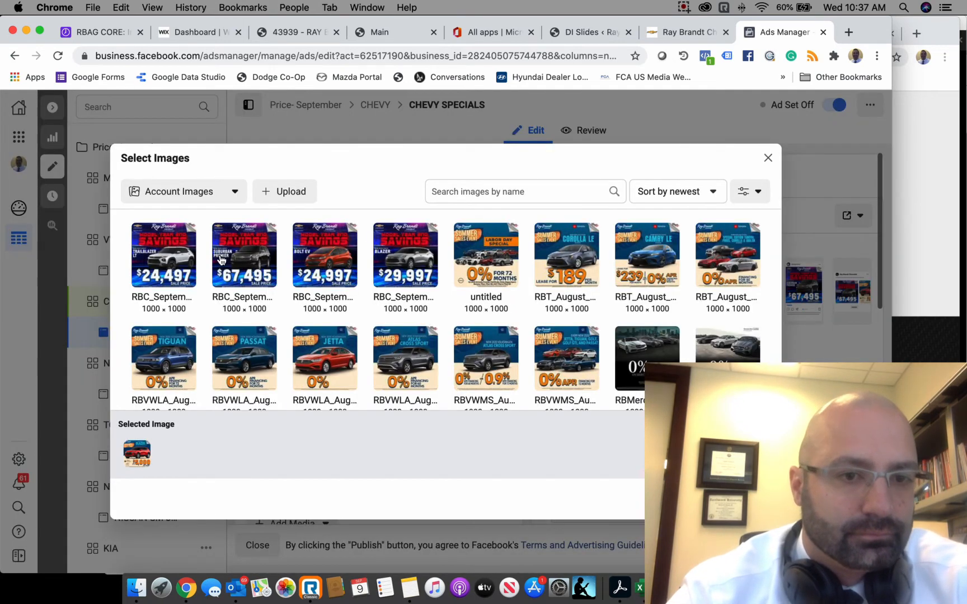
left_click(402, 255)
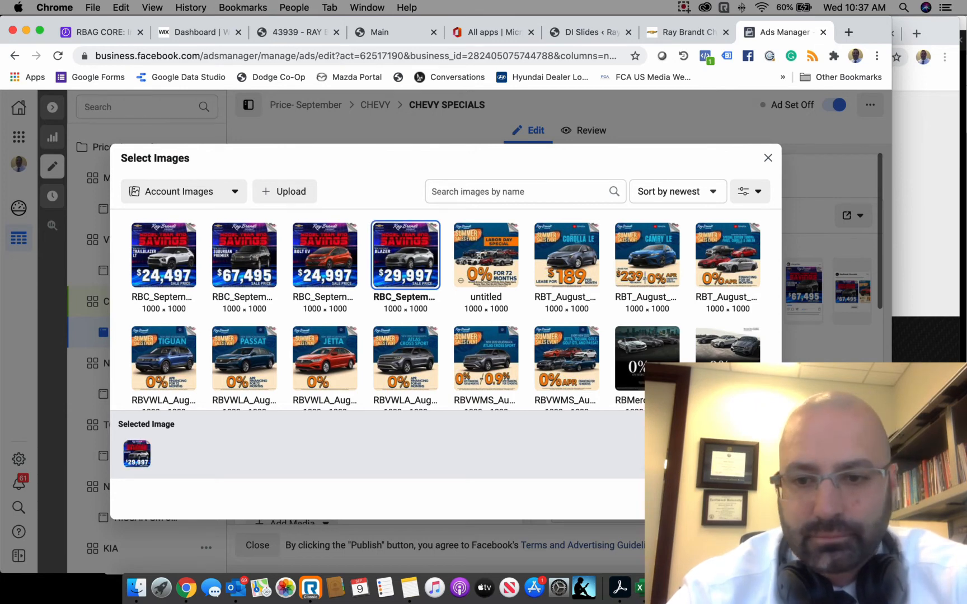
left_click(749, 499)
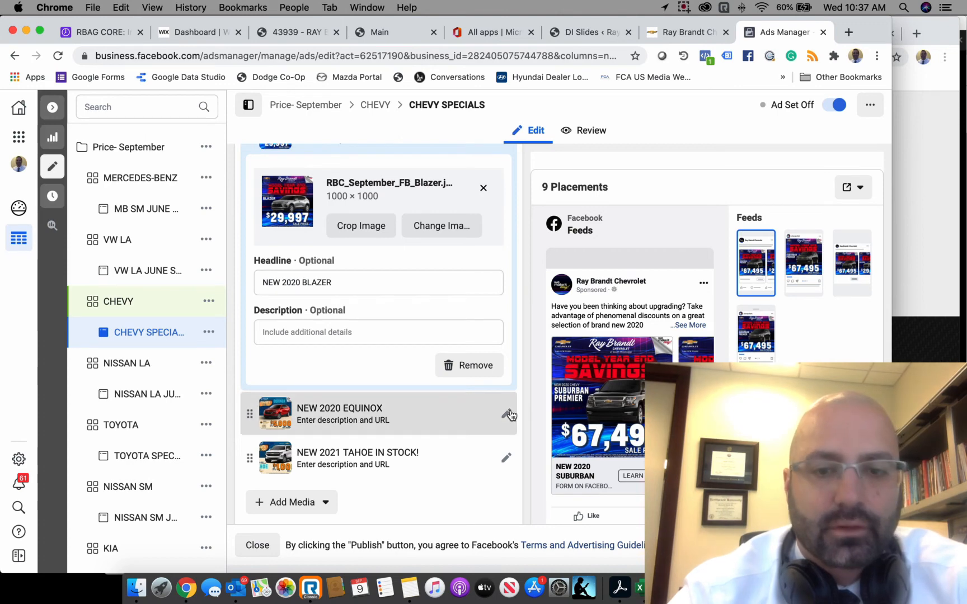
Change the image of the NEW 2020 EQUINOX card to RBC_September_FB_Trailblazer.jpg
left_click(506, 414)
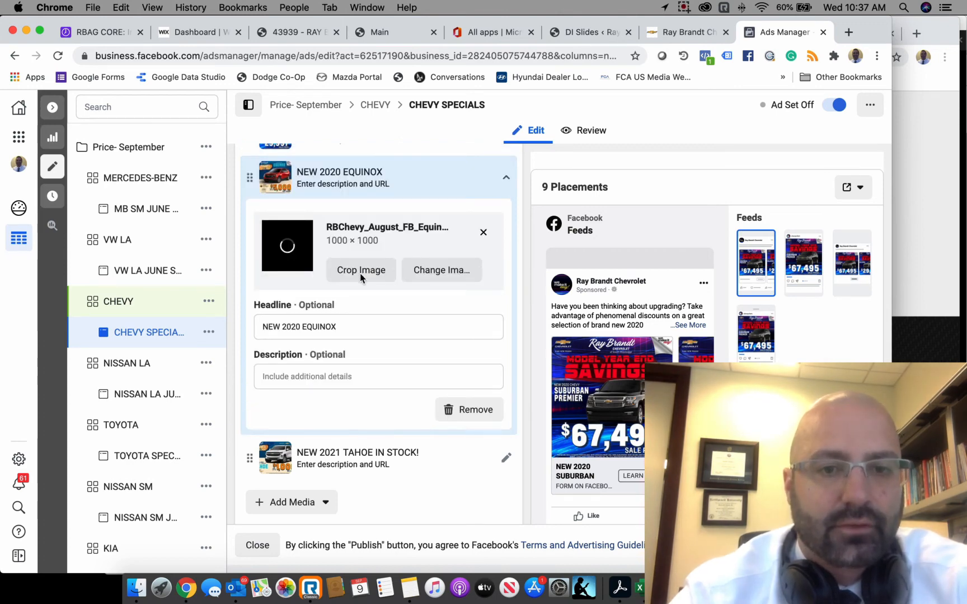
left_click(435, 274)
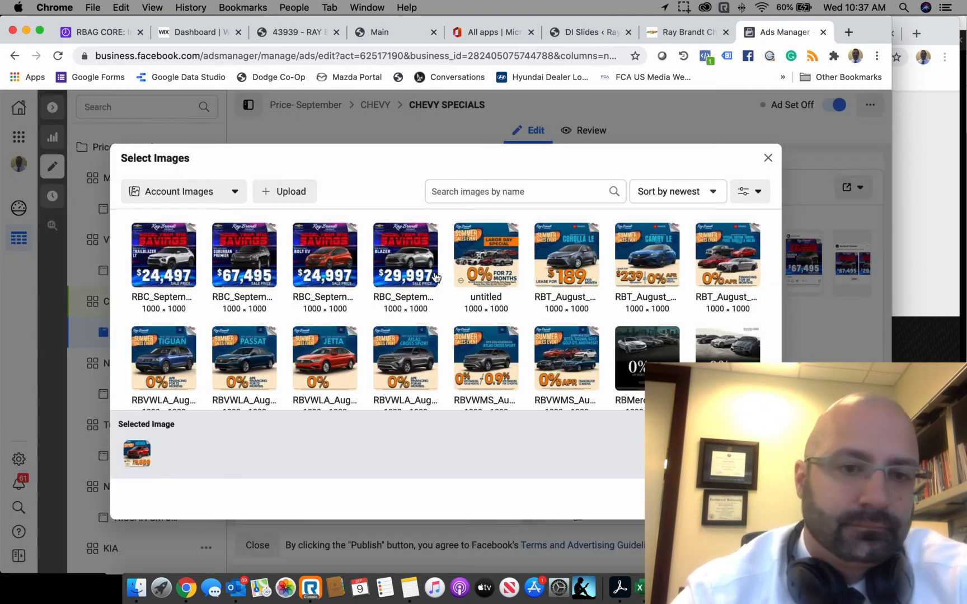
left_click(145, 246)
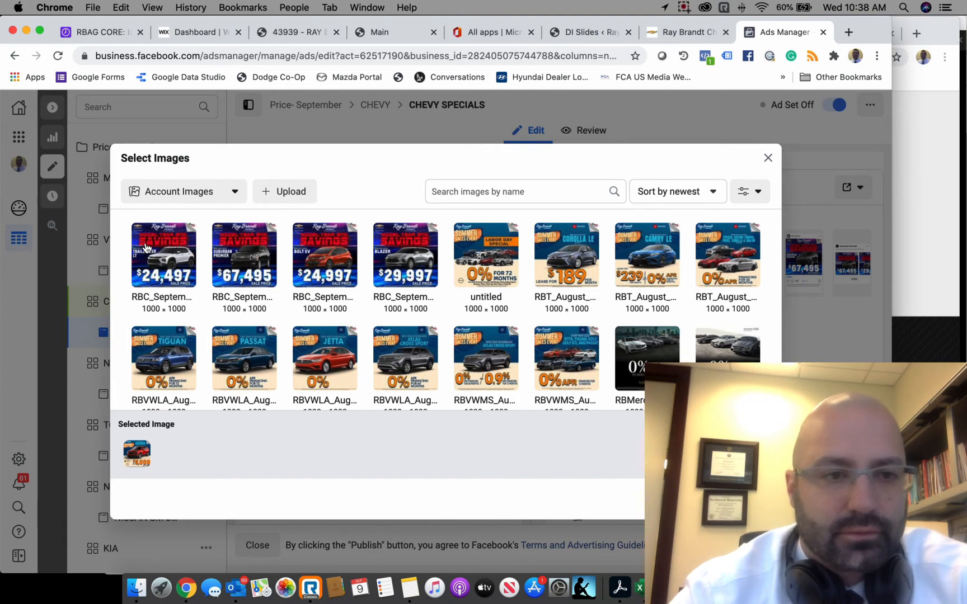
left_click(751, 499)
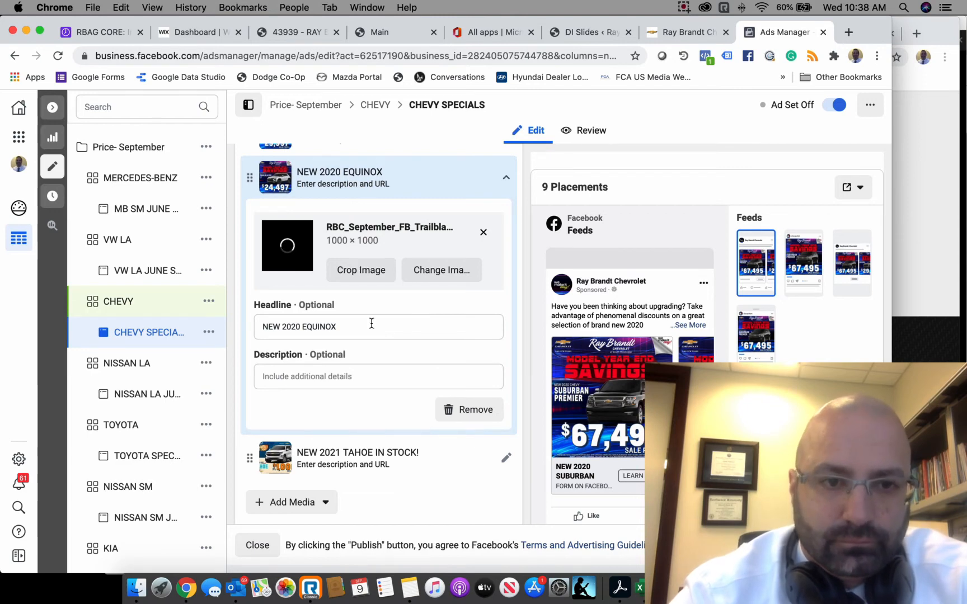
Preview RBC_September_FB_Trailblazer.jpg in Finder to check the vehicle's model year and name
left_click(136, 588)
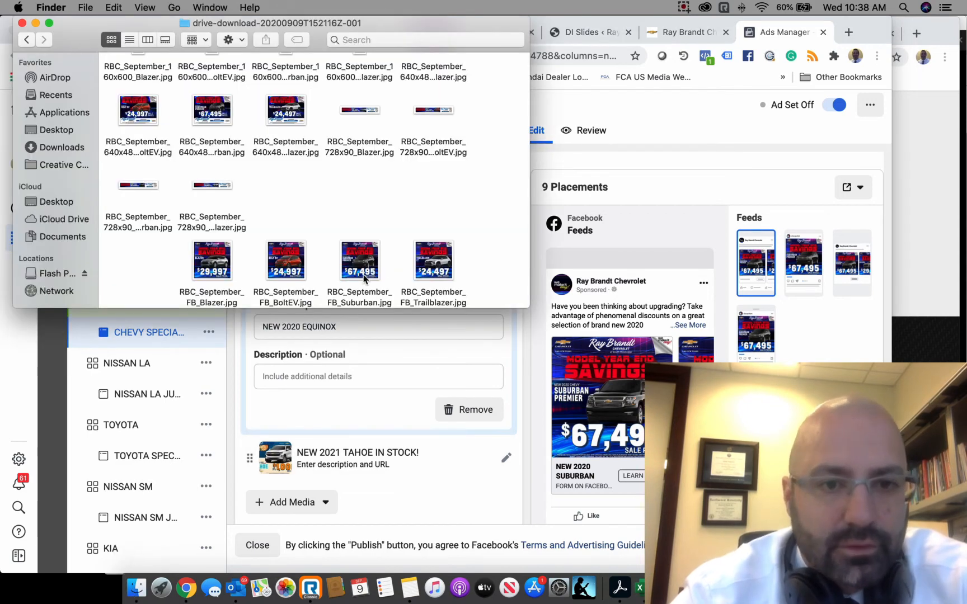
right_click(426, 271)
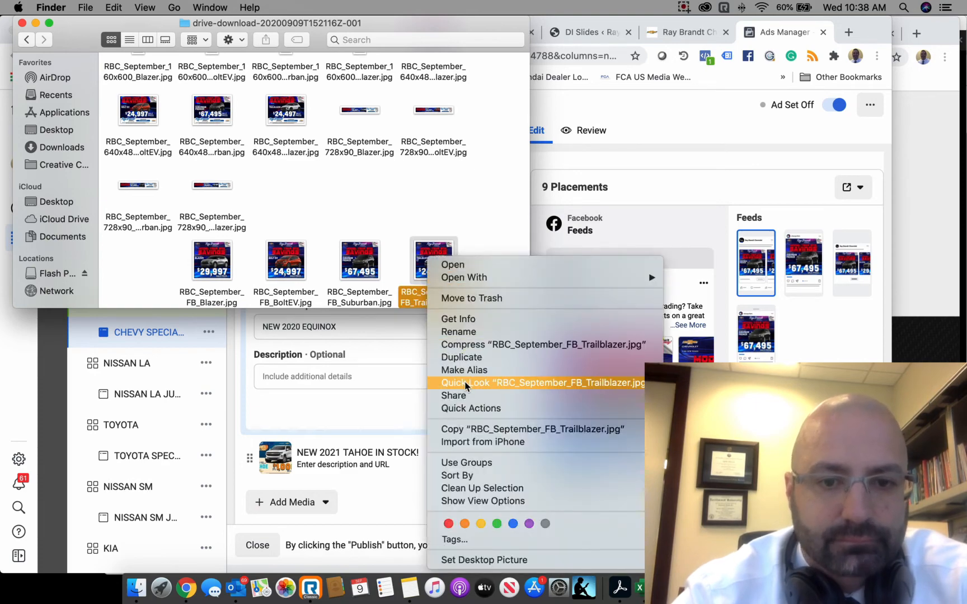
left_click(465, 383)
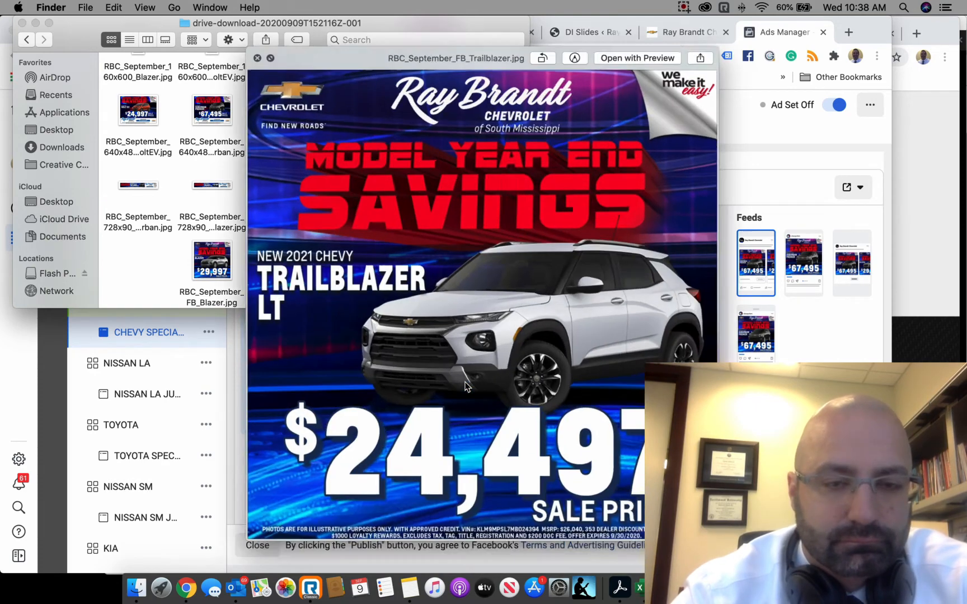
left_click(234, 335)
Set the headline of the NEW 2020 EQUINOX card to NEW 2021 TRAILBLAZER
left_click(296, 330)
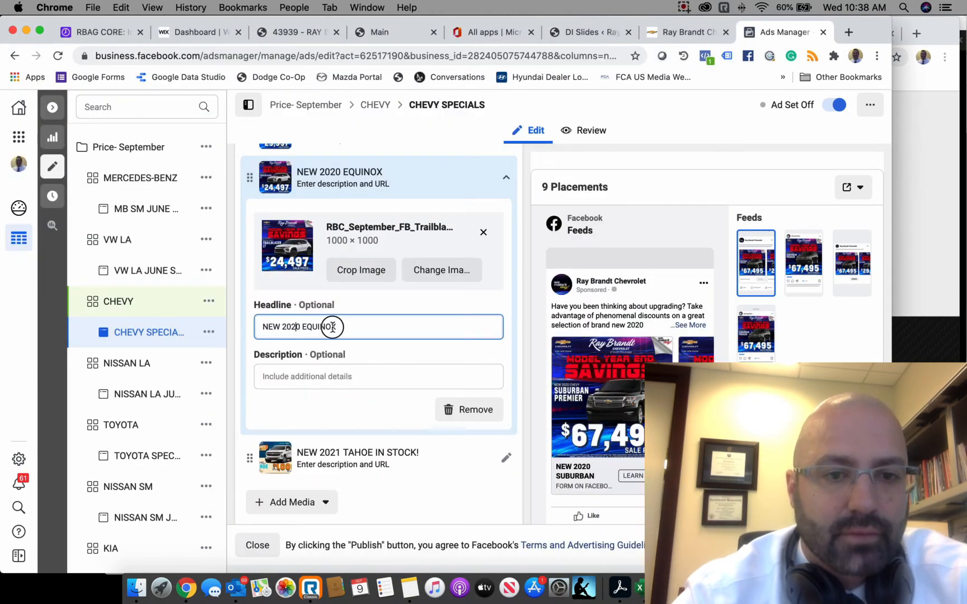
left_click_drag(343, 328, 297, 327)
type("1")
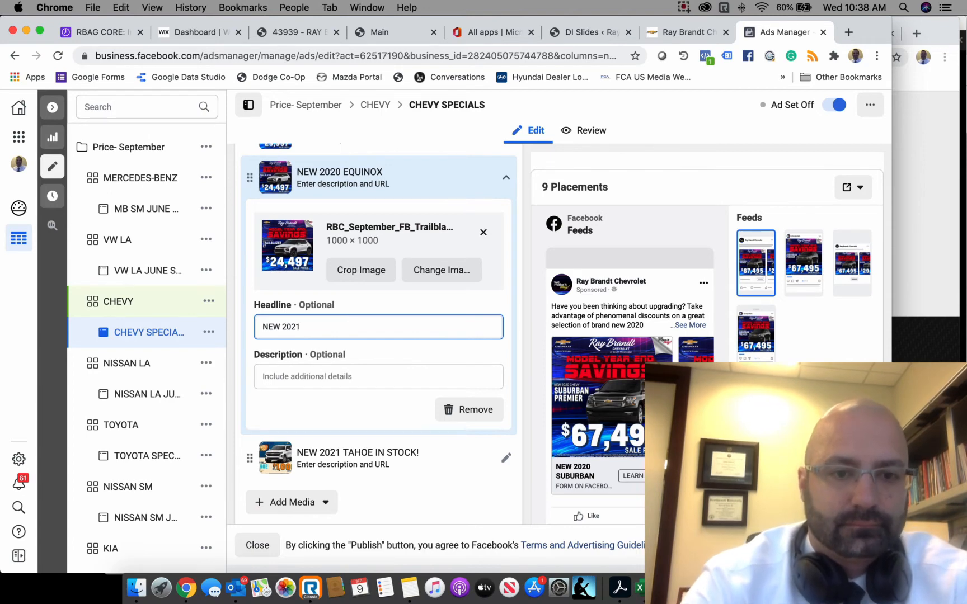
type(" T")
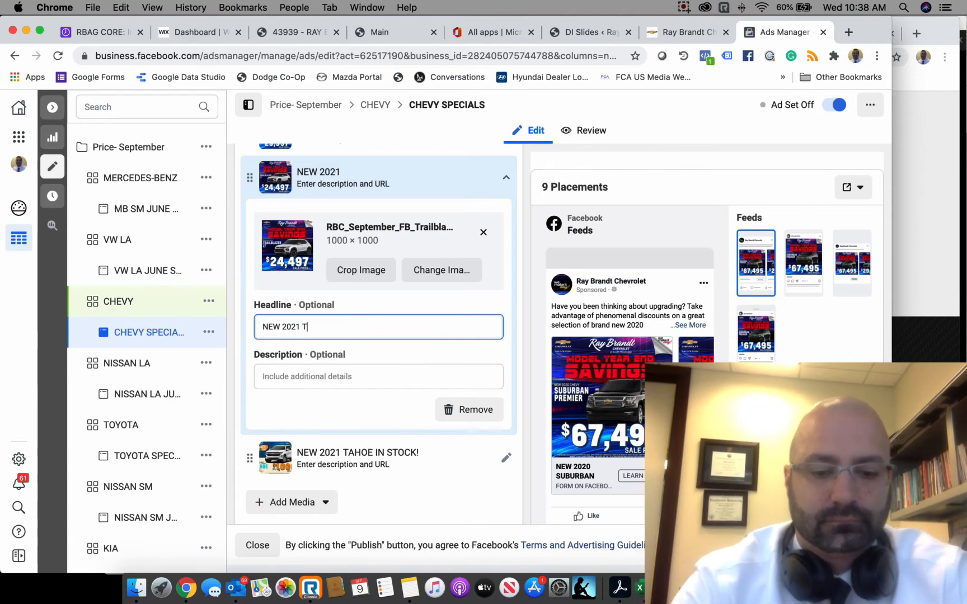
type("railblaz")
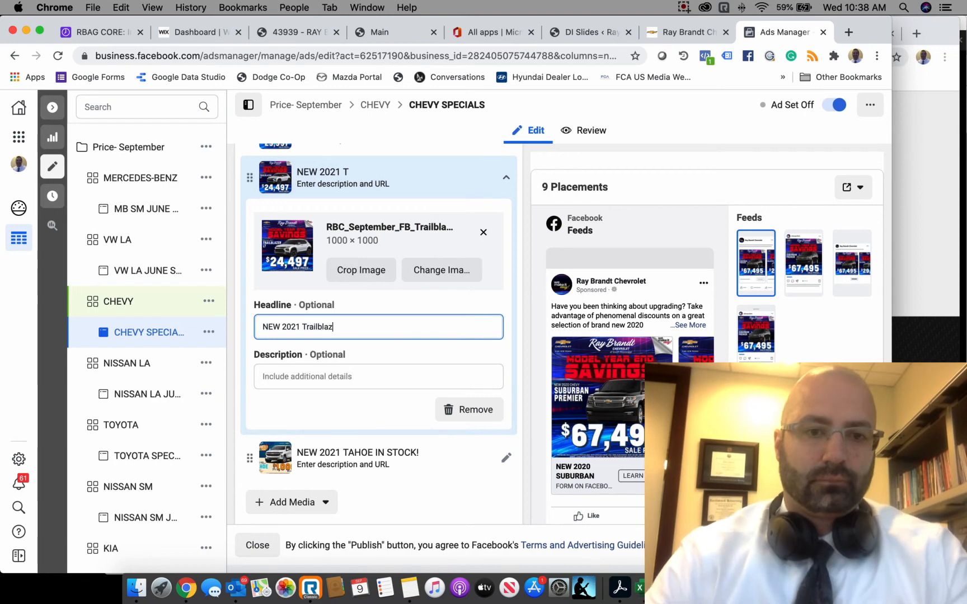
type("er")
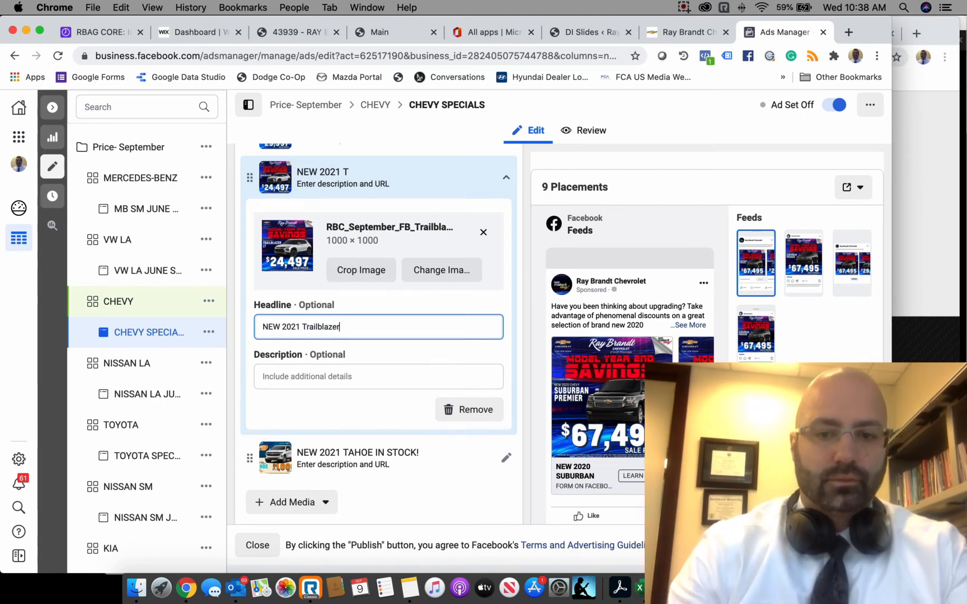
key("BackSpace")
key("BackSpace")
key("BackSpace")
key("BackSpace")
key("BackSpace")
key("BackSpace")
key("BackSpace")
key("BackSpace")
key("BackSpace")
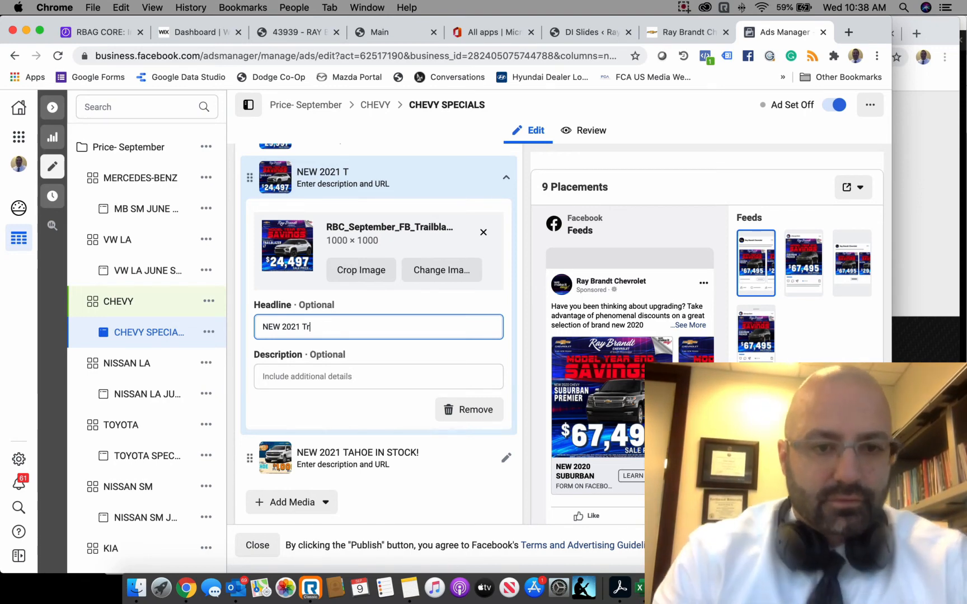
key("BackSpace")
type("R")
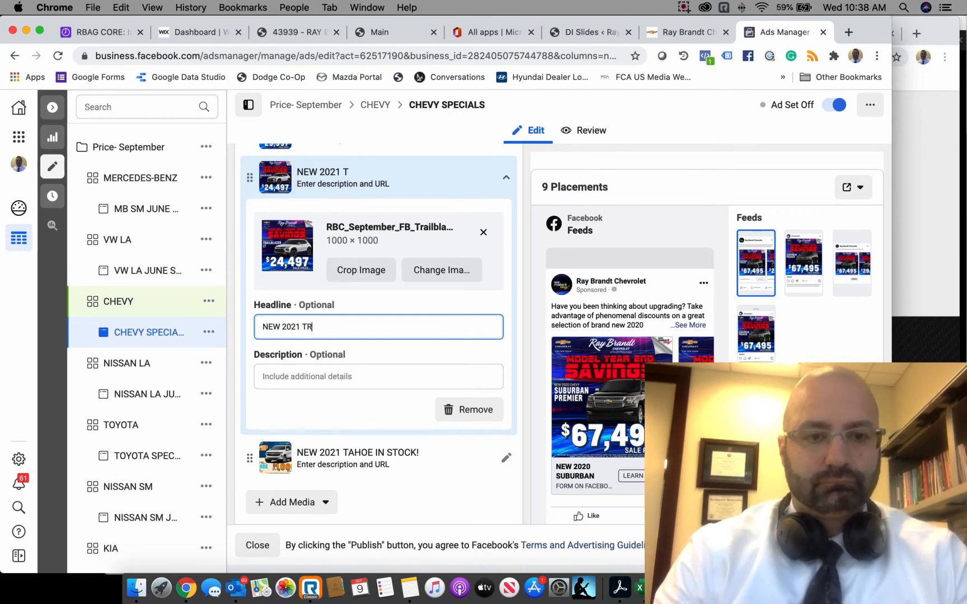
type("AILBLAZER")
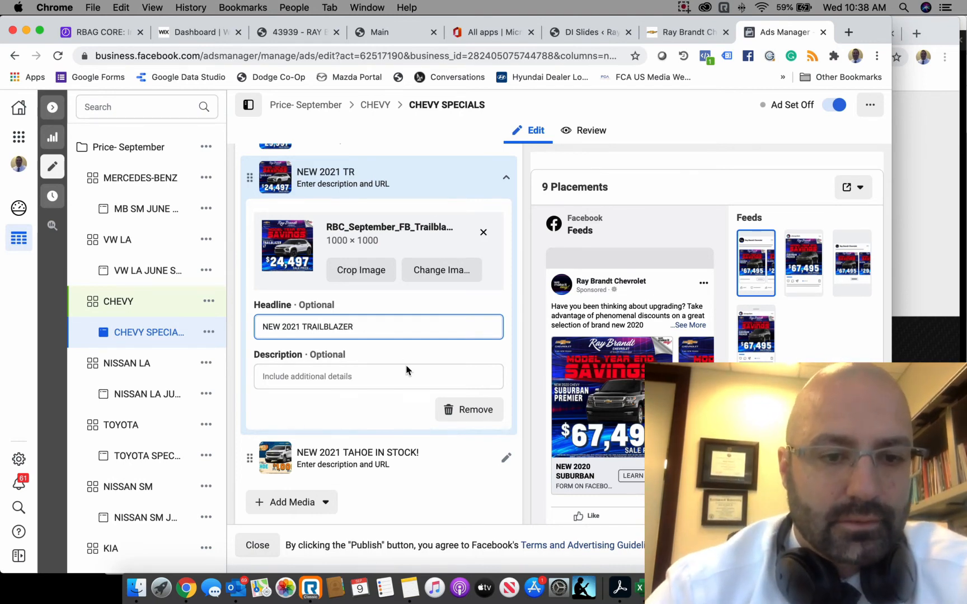
Change the image of the NEW 2021 TAHOE IN STOCK! card to RBC_September_FB_BoltEV.jpg
scroll(508, 462, "down", 2)
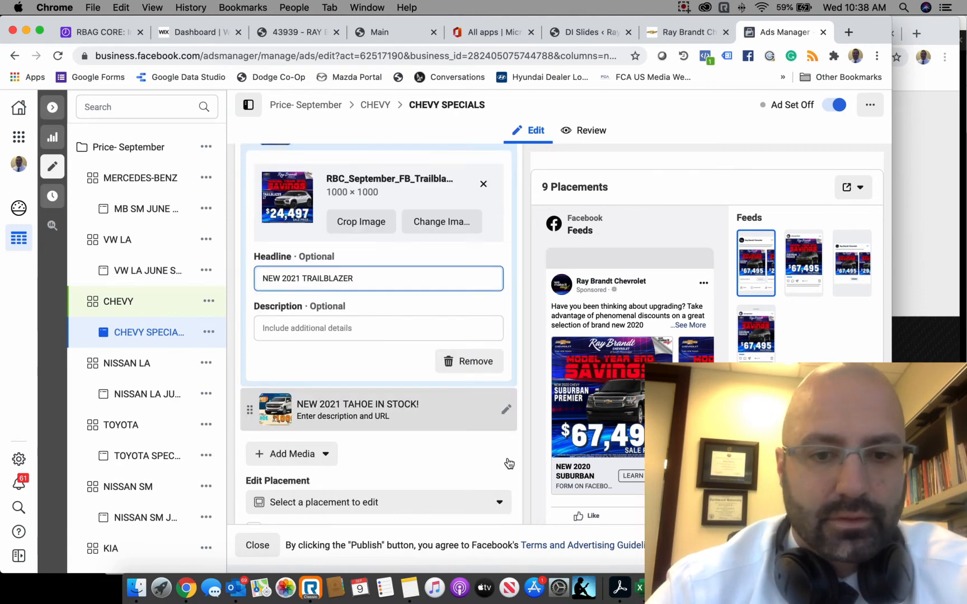
left_click(312, 427)
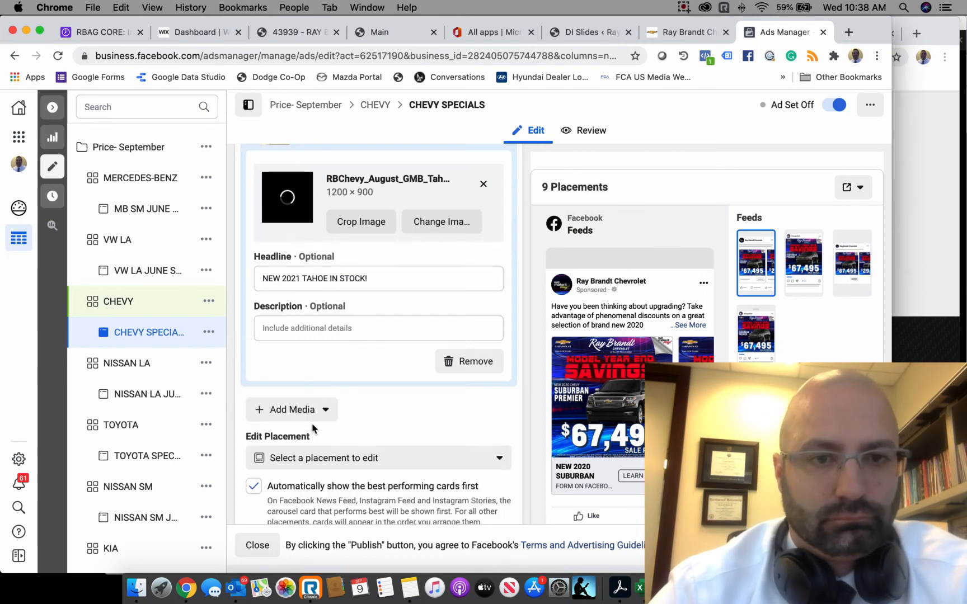
left_click(442, 223)
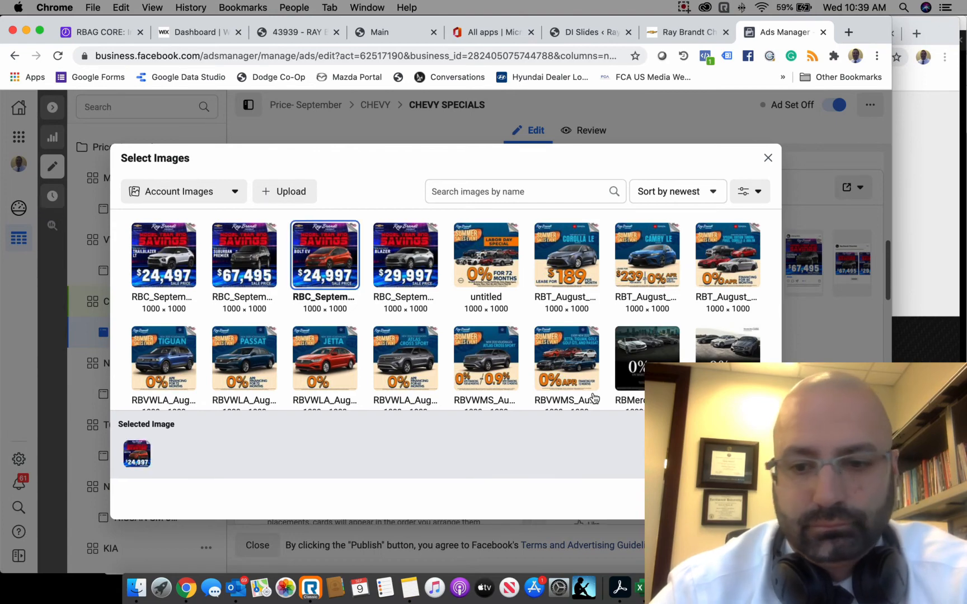
Close the Trailblazer preview in Finder and preview RBC_September_FB_BoltEV.jpg to check its model year and name
left_click(137, 588)
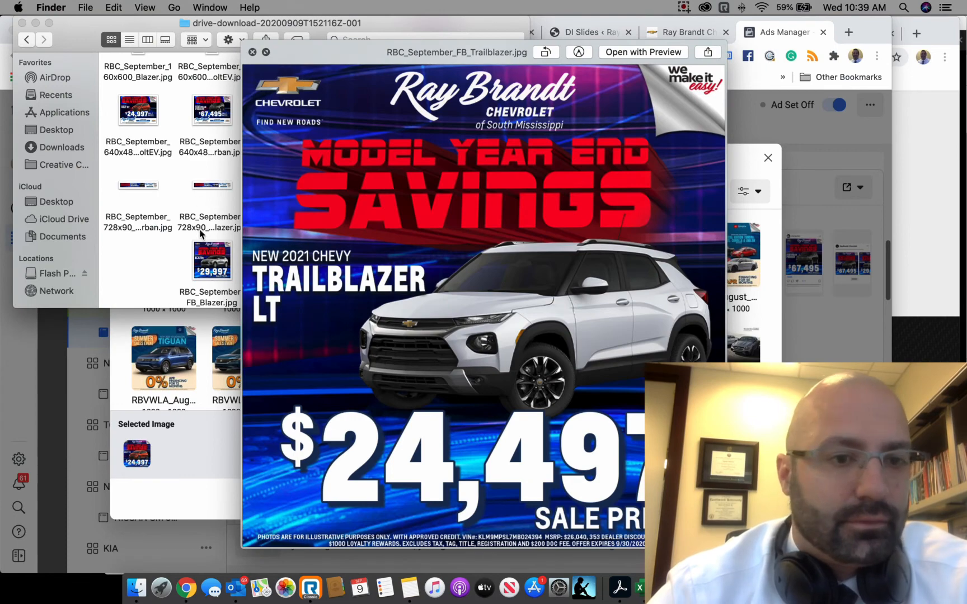
left_click(252, 52)
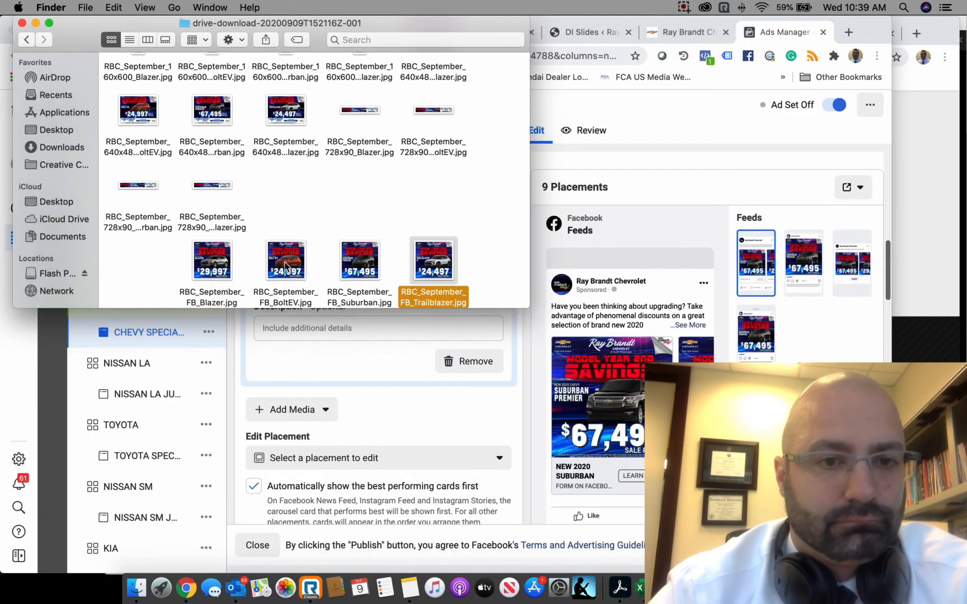
right_click(285, 265)
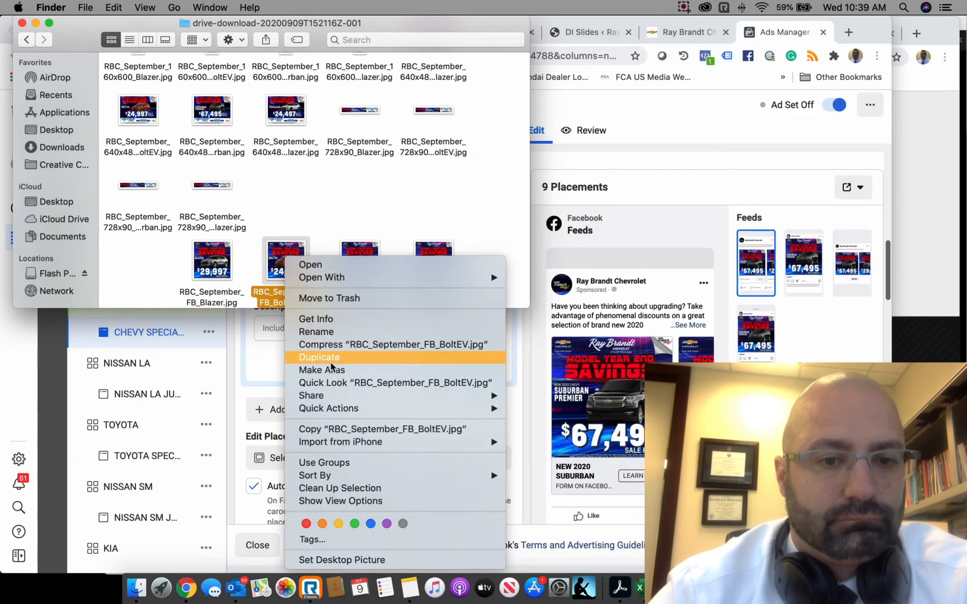
left_click(335, 379)
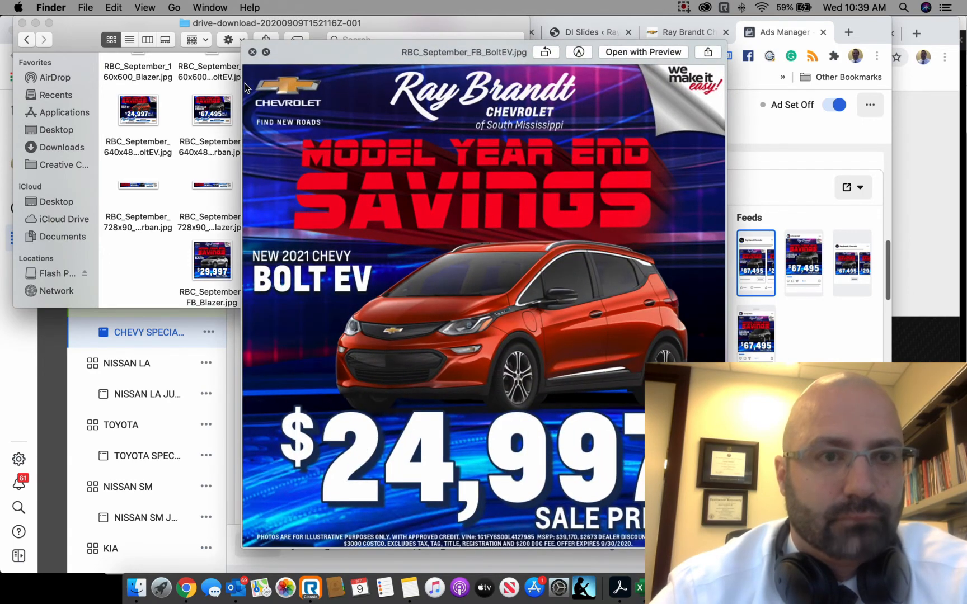
left_click(252, 53)
left_click(294, 331)
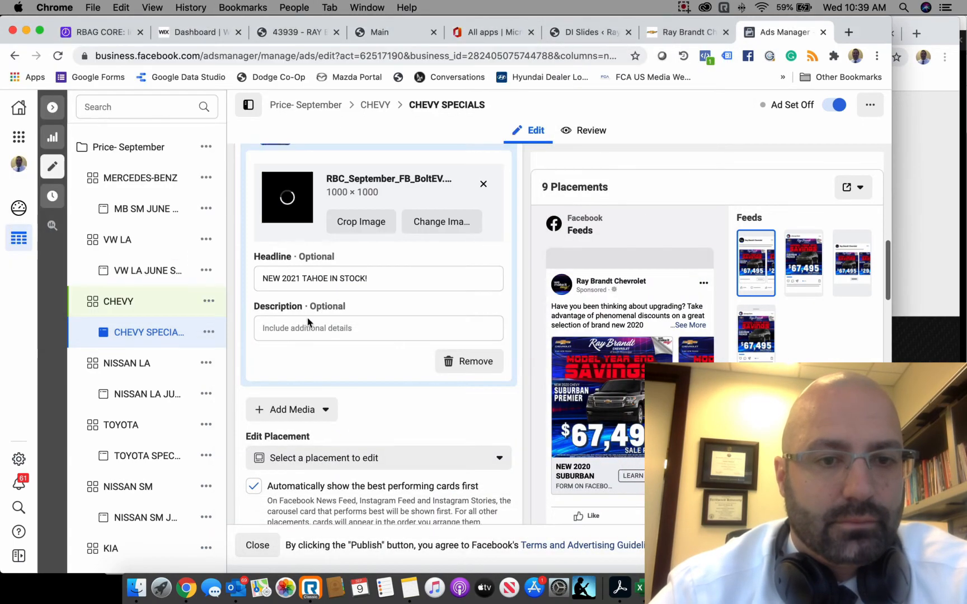
Set the headline of the RBC_September_FB_BoltEV carousel card to NEW 2021 BOLT
left_click(378, 277)
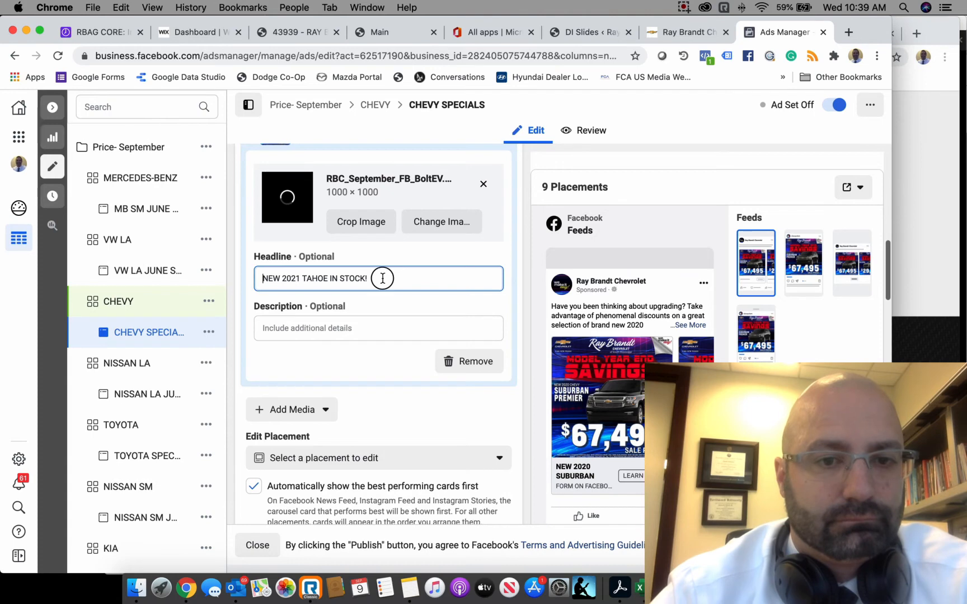
left_click_drag(324, 278, 368, 278)
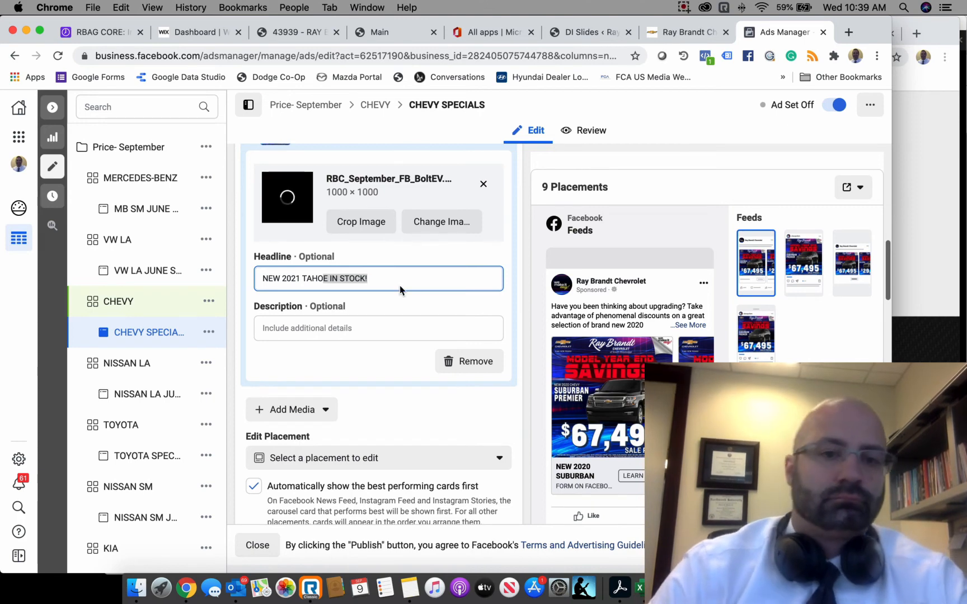
key("shift+Left")
key("shift+Left")
key("shift+Left")
key("shift+Left")
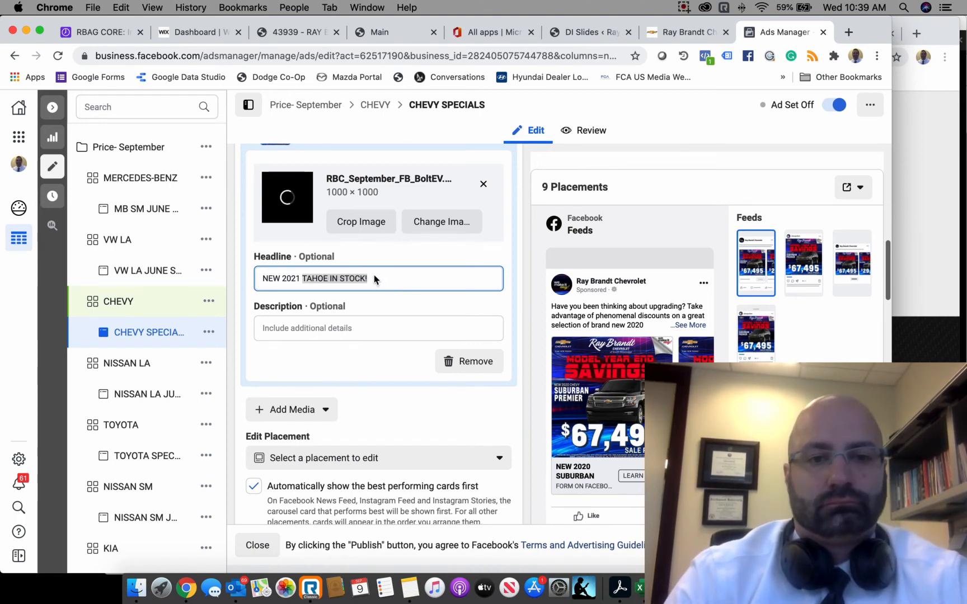
key("BackSpace")
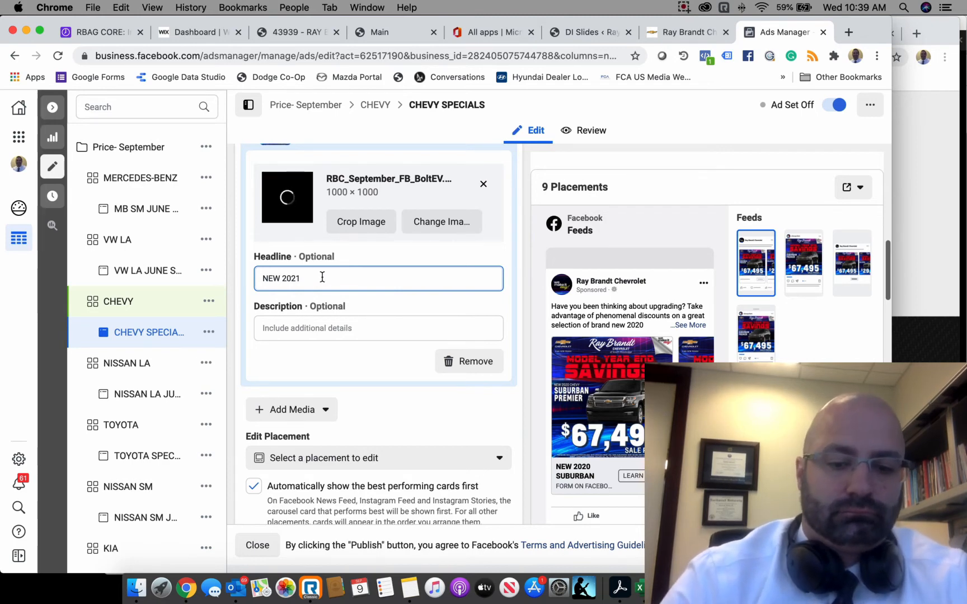
type("BOLT")
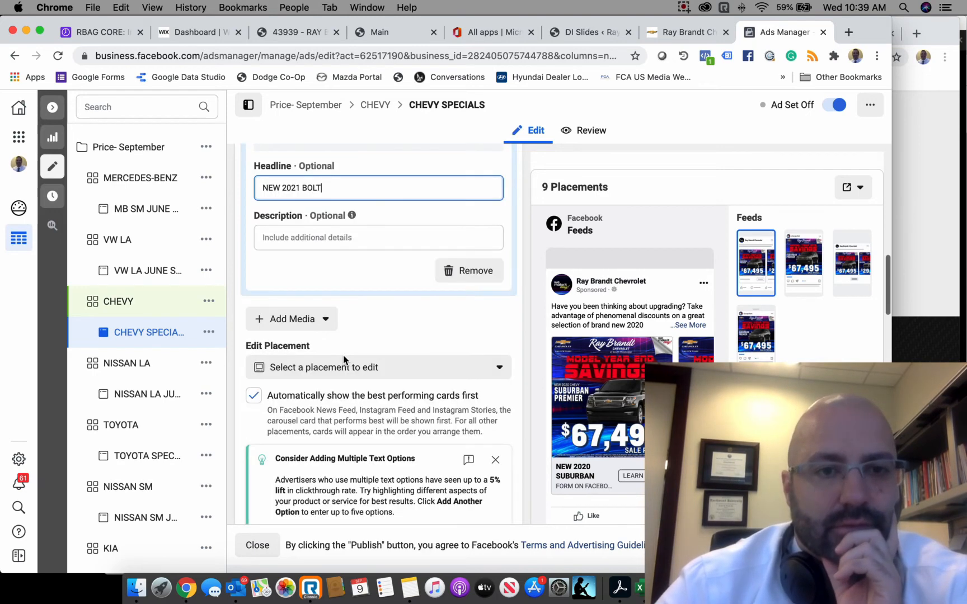
Review the remaining settings of the CHEVY SPECIALS ad down to its tracking section and publish the ad's changes
scroll(344, 359, "down", 3)
scroll(386, 389, "down", 4)
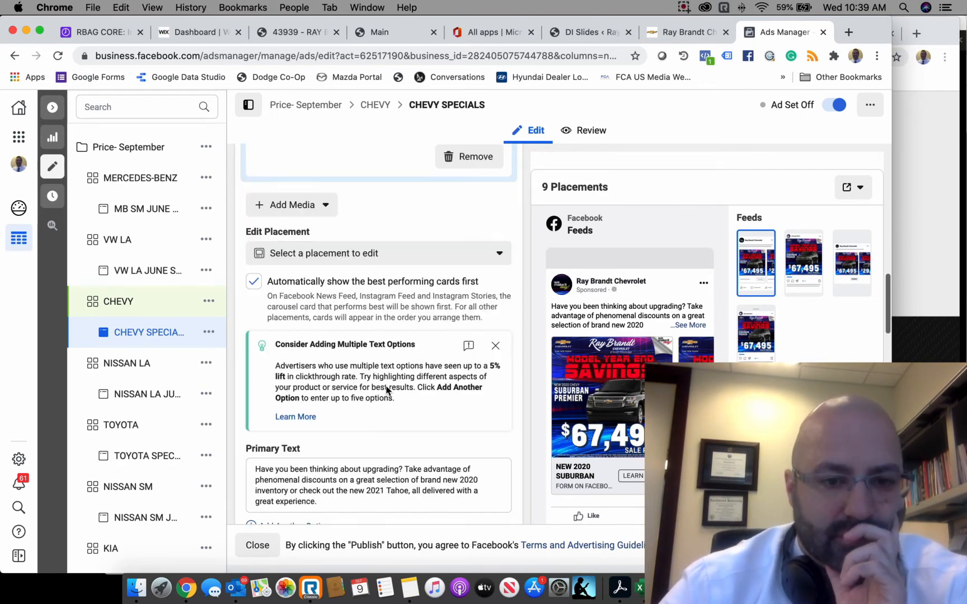
scroll(395, 399, "down", 10)
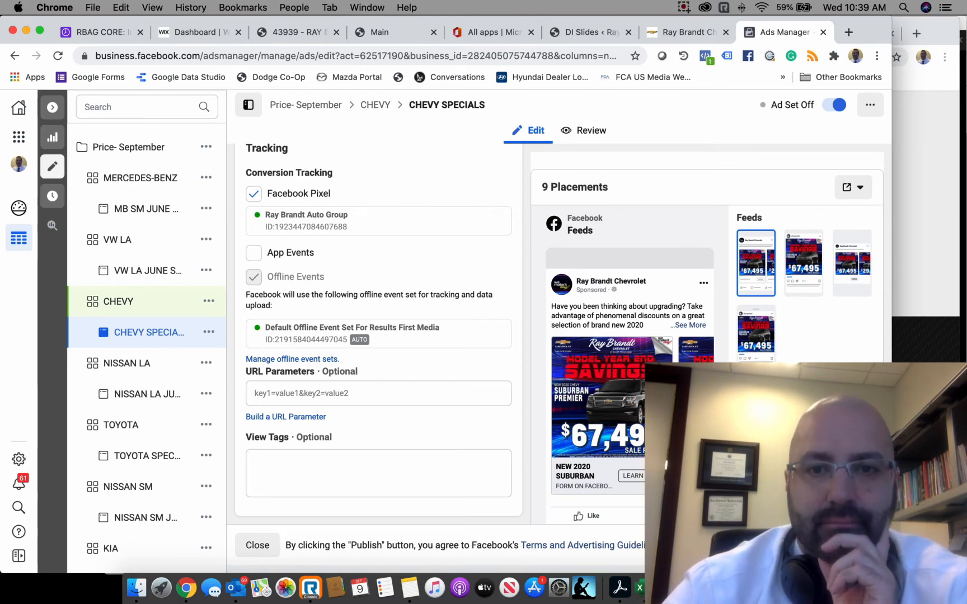
left_click(858, 545)
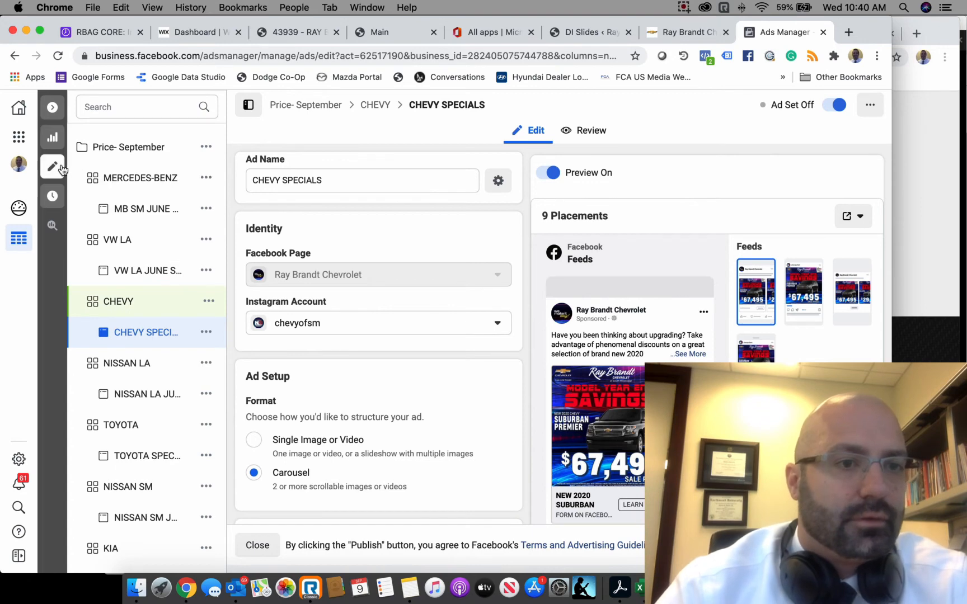
Turn on the CHEVY ad set, publish it with its drafted schedule update, and check the ad set and campaign lists
left_click(52, 107)
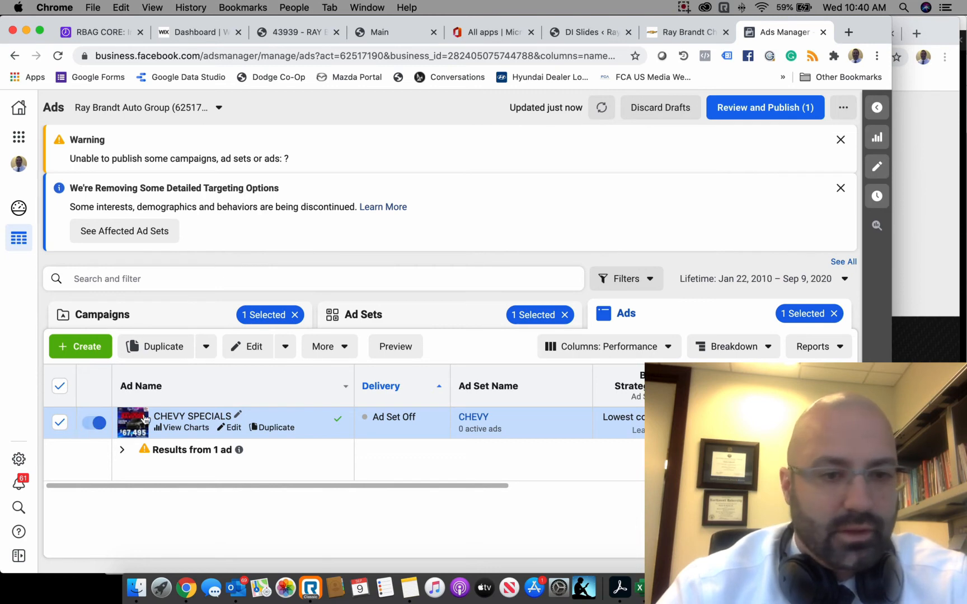
left_click(411, 317)
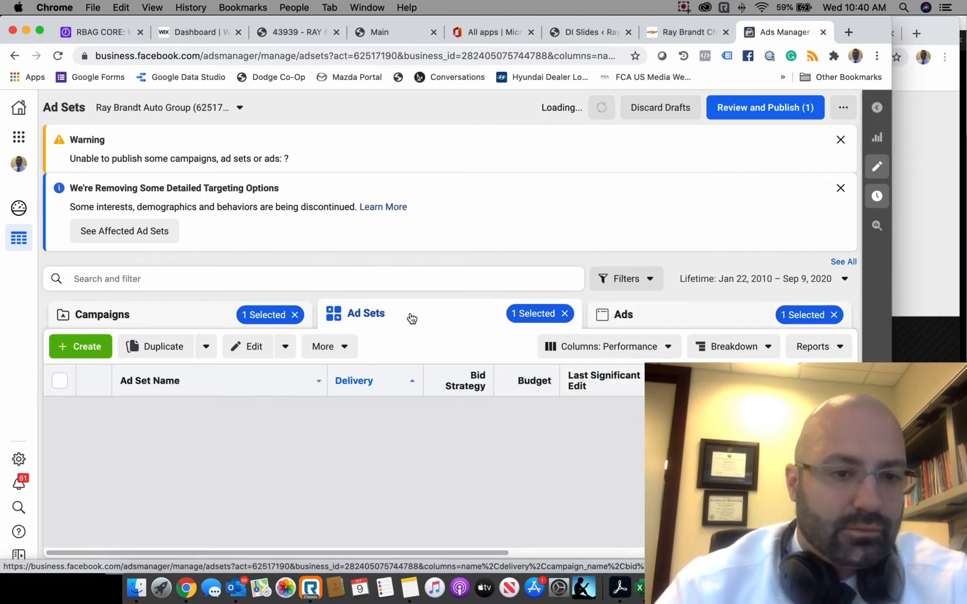
left_click(94, 475)
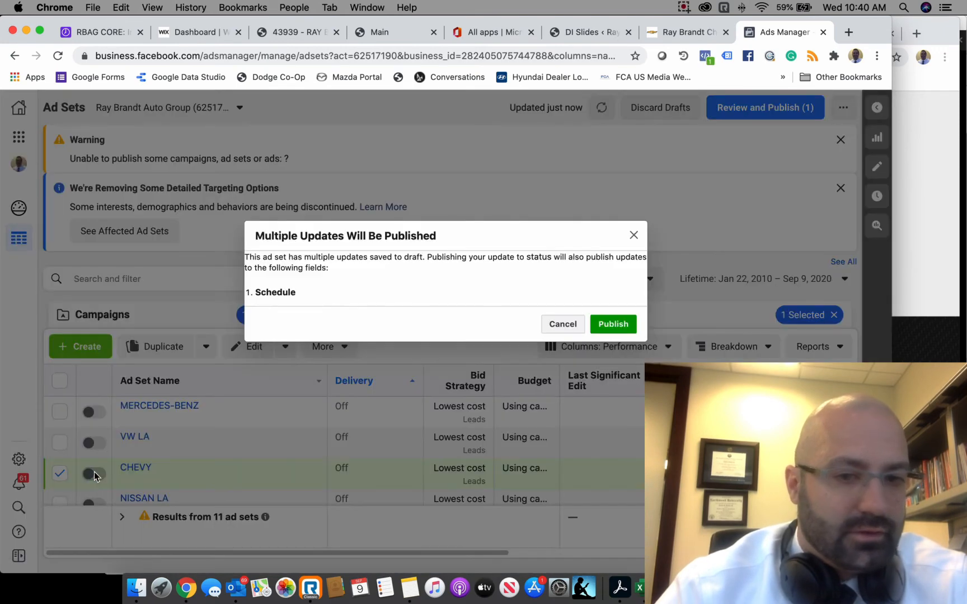
left_click(613, 324)
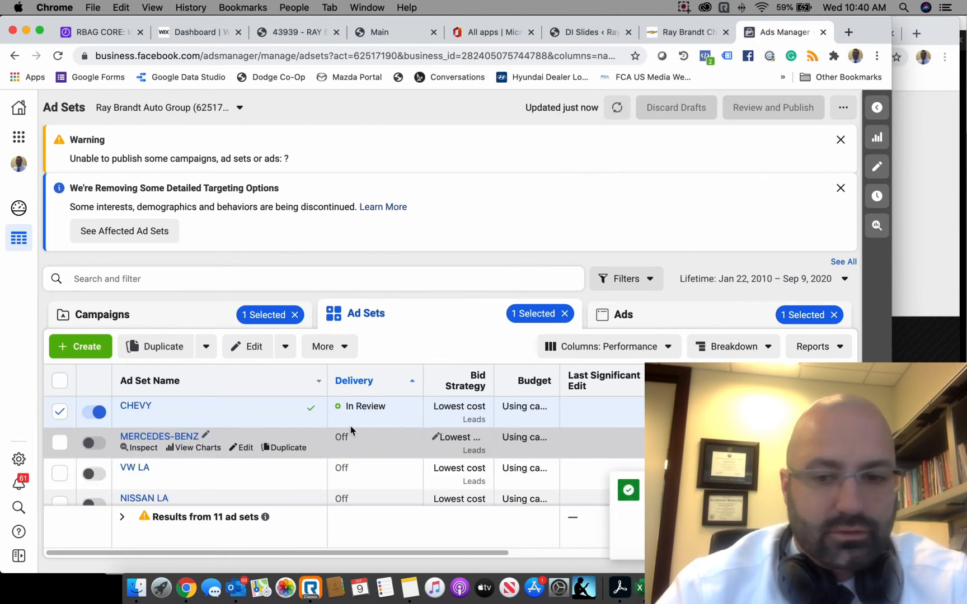
scroll(350, 425, "down", 3)
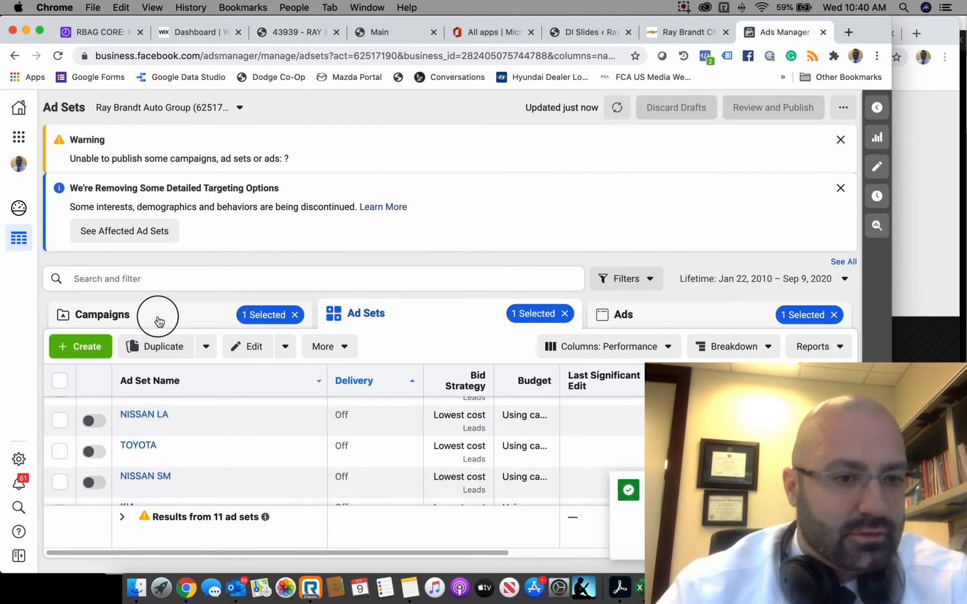
left_click(156, 317)
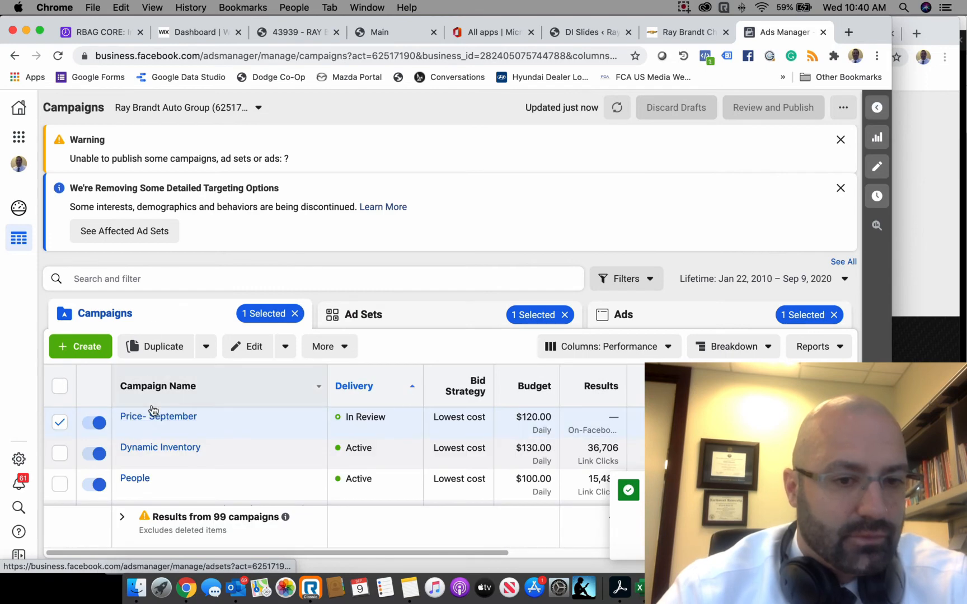
left_click(372, 319)
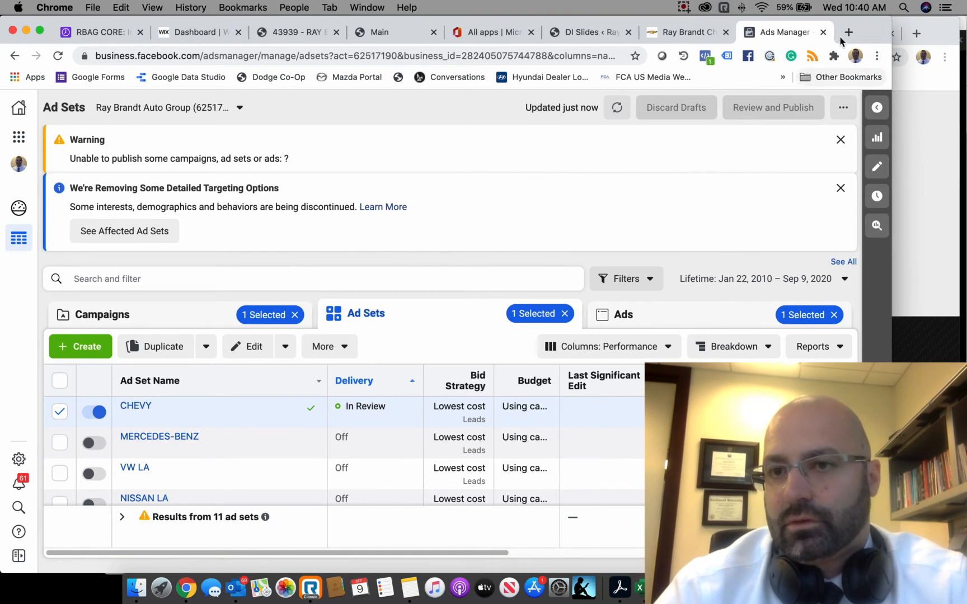
Switch to Finder and move the Blazer, BoltEV, Suburban and Trailblazer RBC_September_FB images to the trash, returning to a new browser tab
left_click(848, 32)
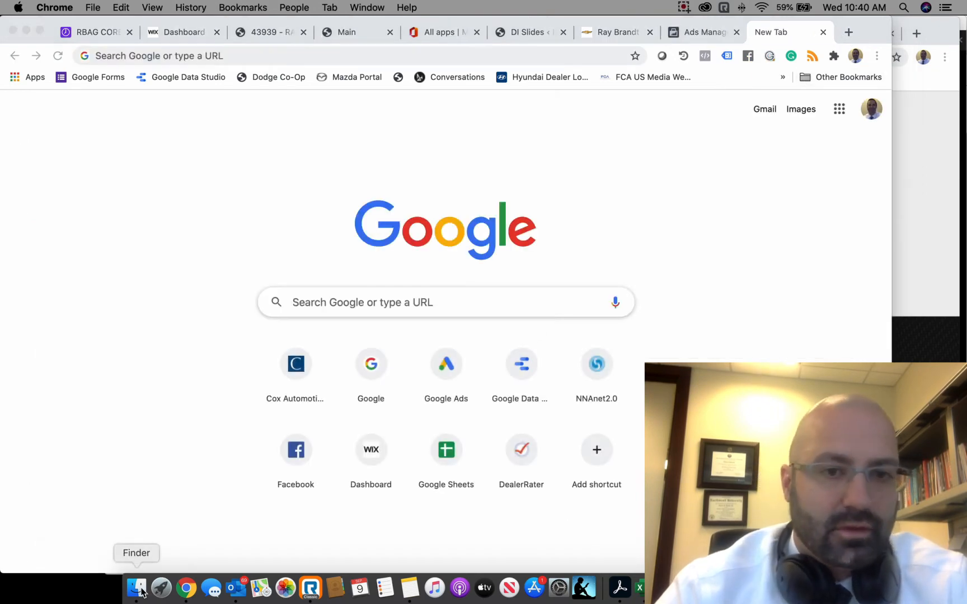
left_click(136, 588)
left_click_drag(151, 267, 557, 295)
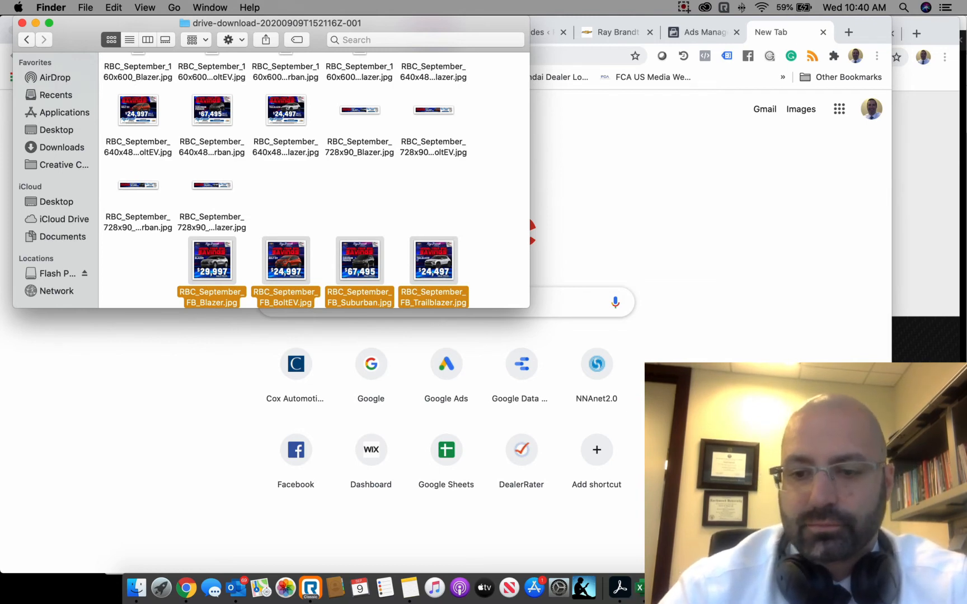
key("super+BackSpace")
scroll(379, 244, "up", 2)
key("super+Tab")
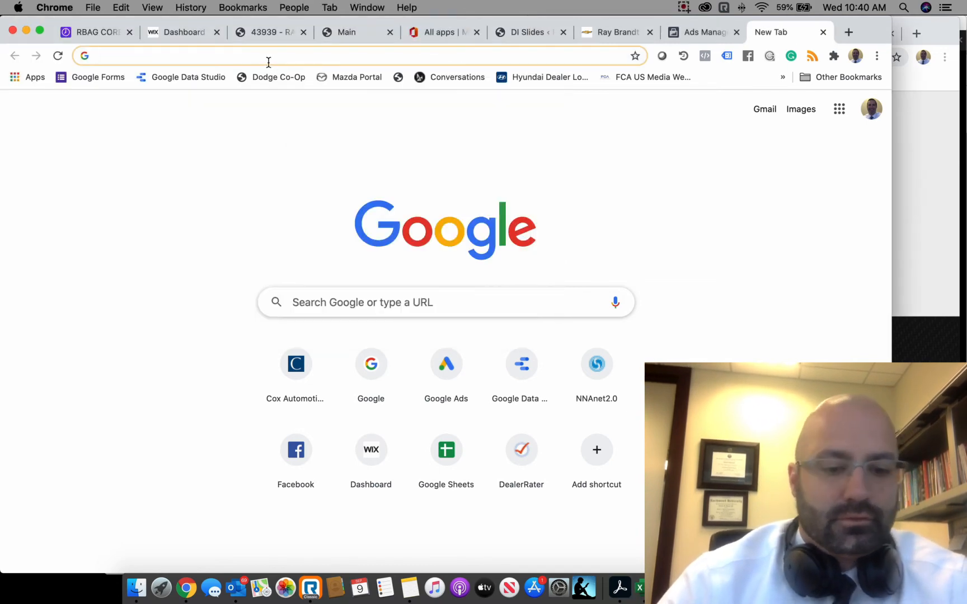
Go to the Google Ads website by entering ADWORDS and start signing in
type("ADWORDS")
key("Return")
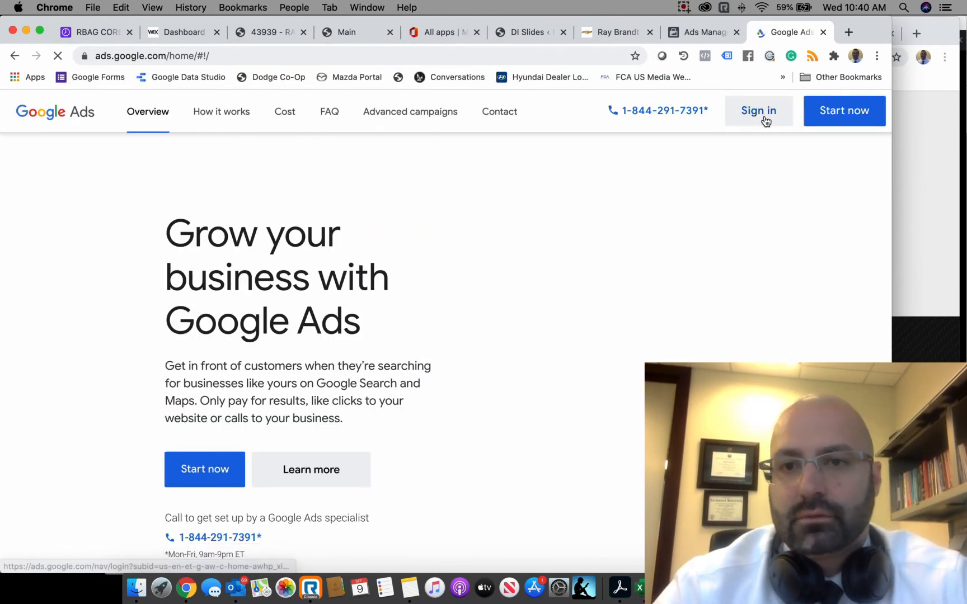
left_click(765, 121)
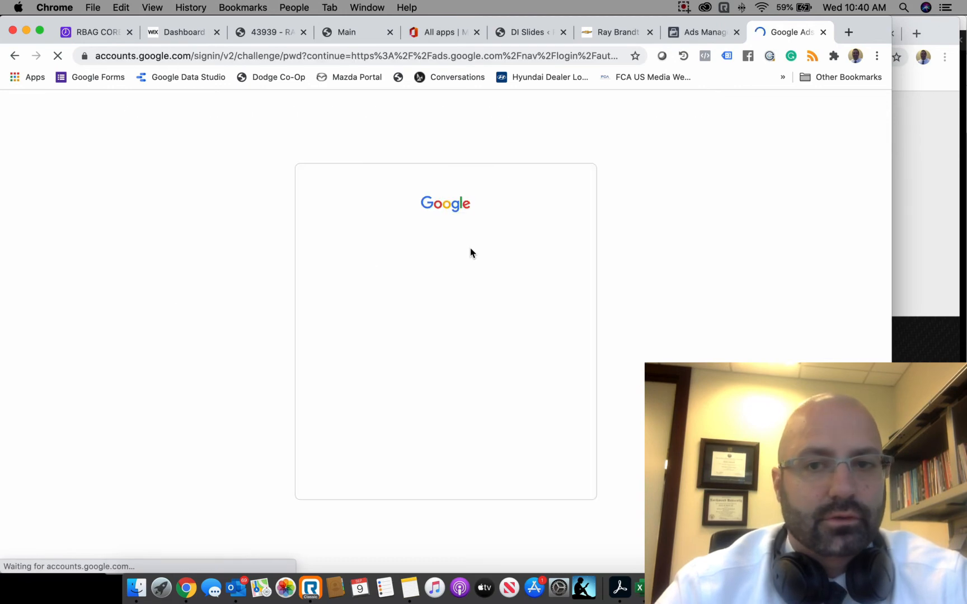
Try to verify the preselected Google account by entering its account password
left_click(400, 349)
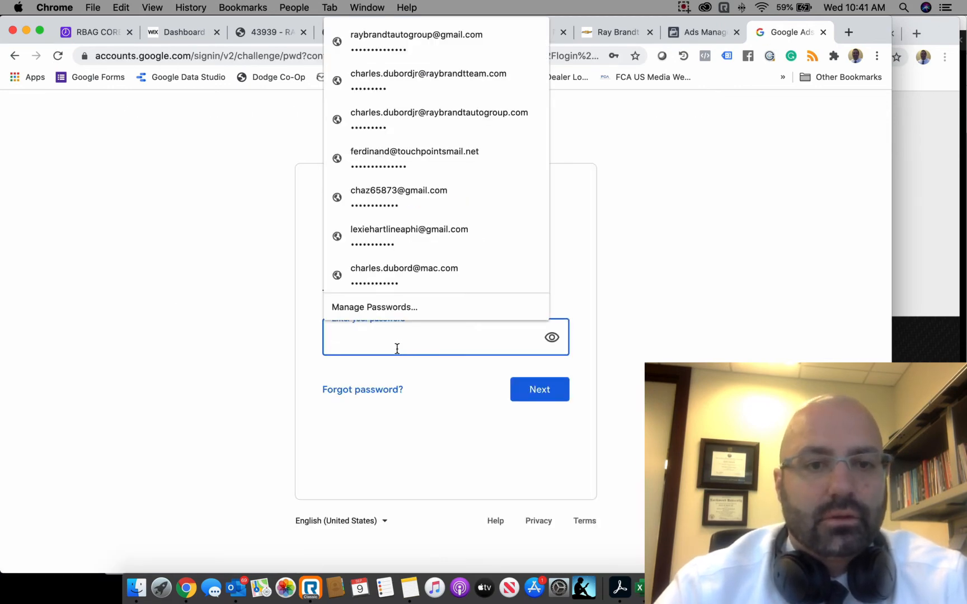
scroll(488, 122, "down", 10)
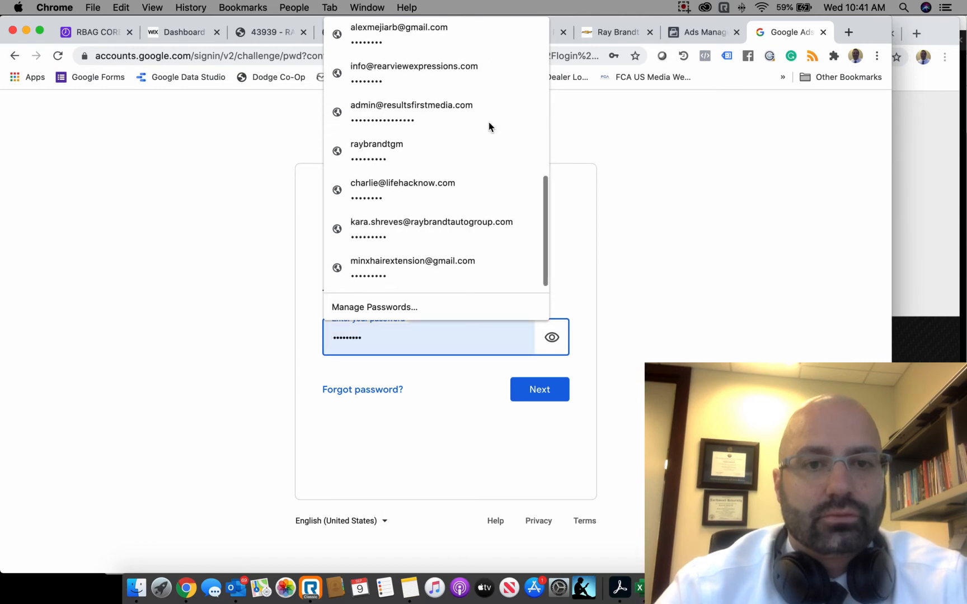
left_click(433, 341)
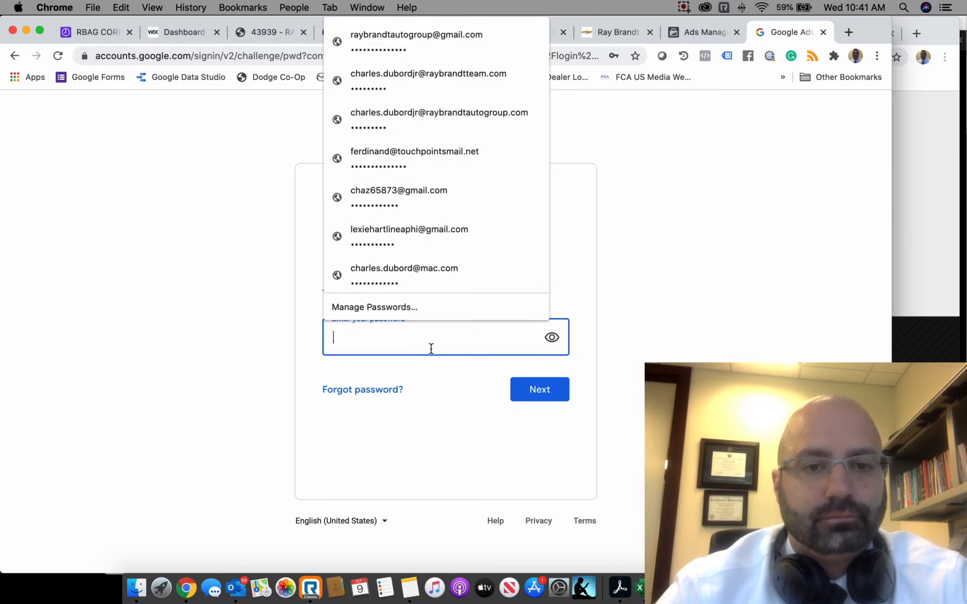
left_click(205, 359)
left_click(378, 337)
type("••")
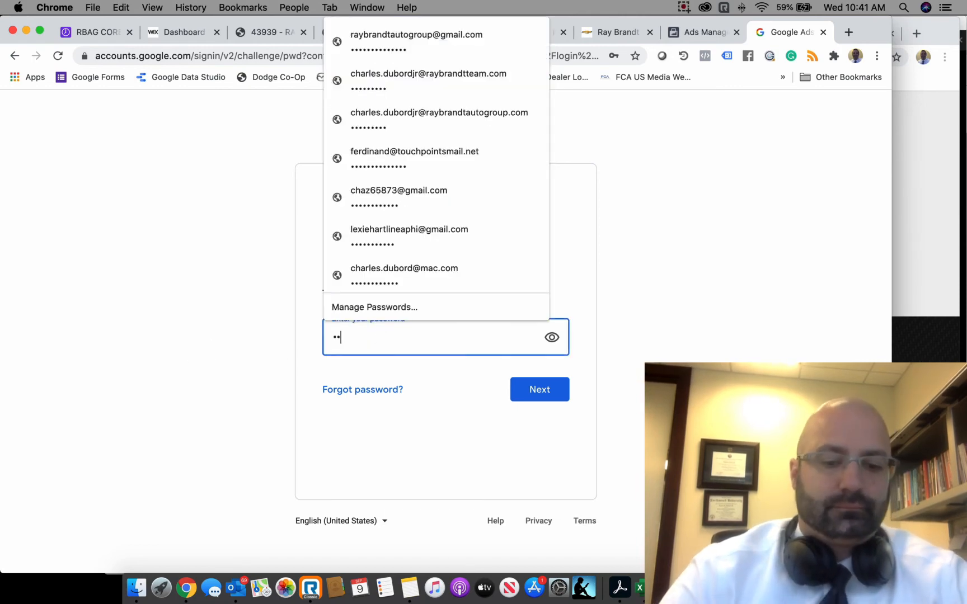
key("Return")
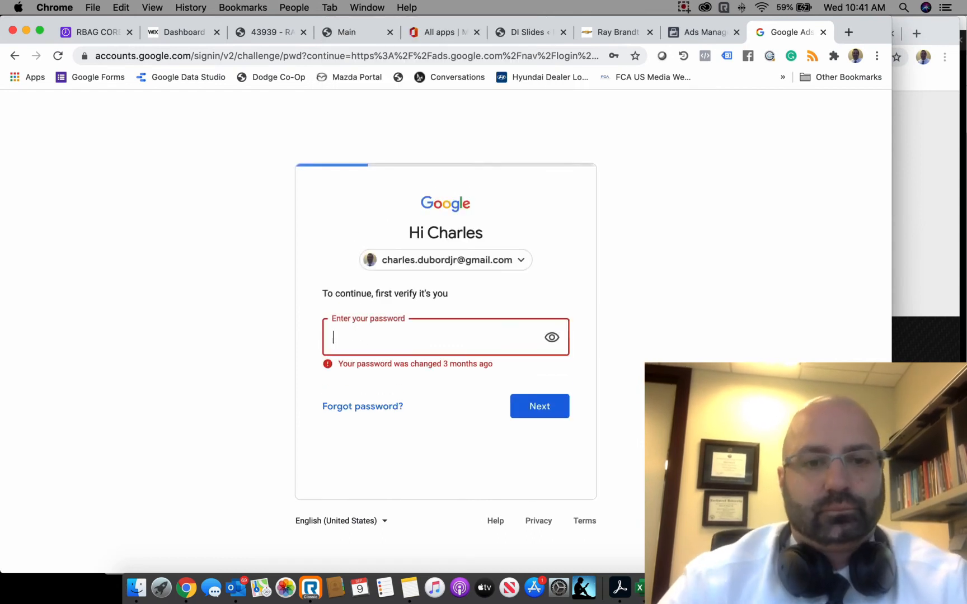
Try to verify the preselected Google account with the password from a saved company login
left_click(397, 337)
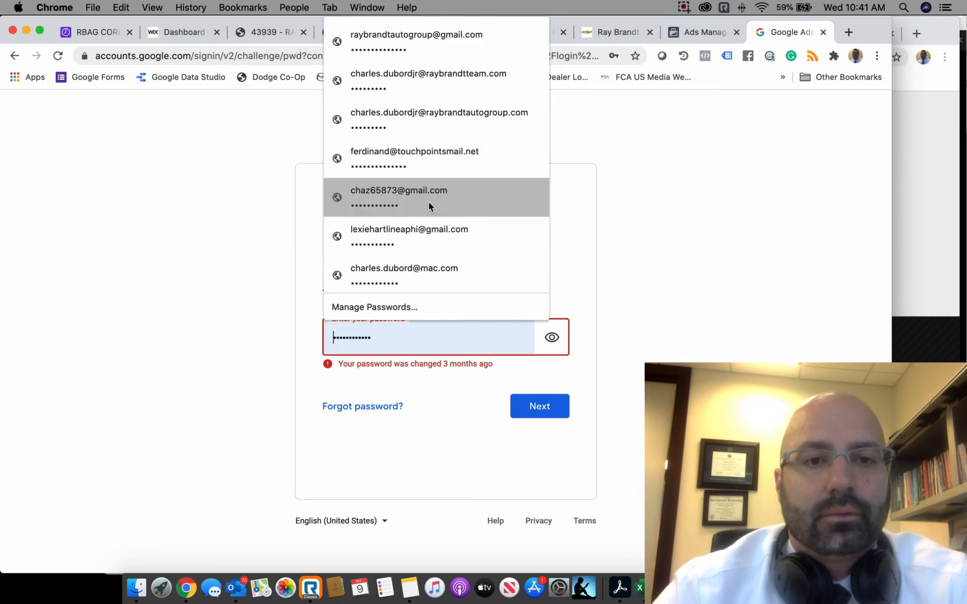
scroll(428, 203, "down", 5)
scroll(429, 203, "up", 5)
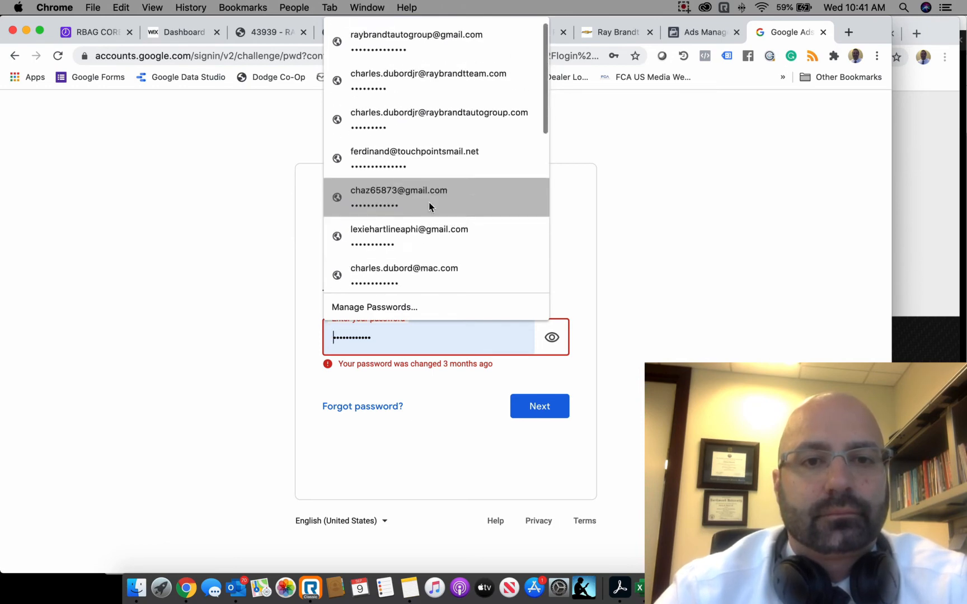
left_click(423, 122)
left_click(535, 413)
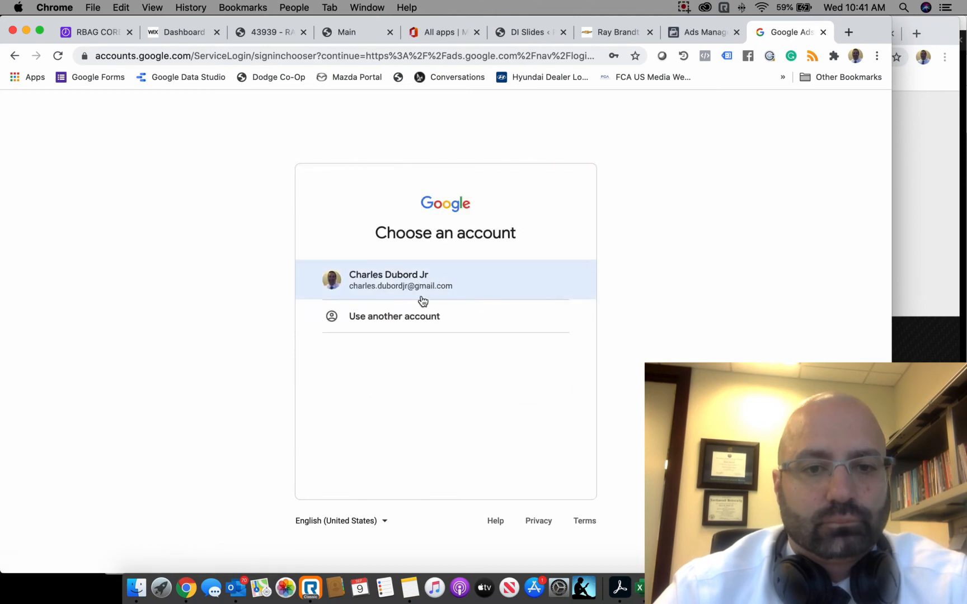
Sign in to Google Ads with another account, filling in the e-mail and password from the saved company login
left_click(390, 306)
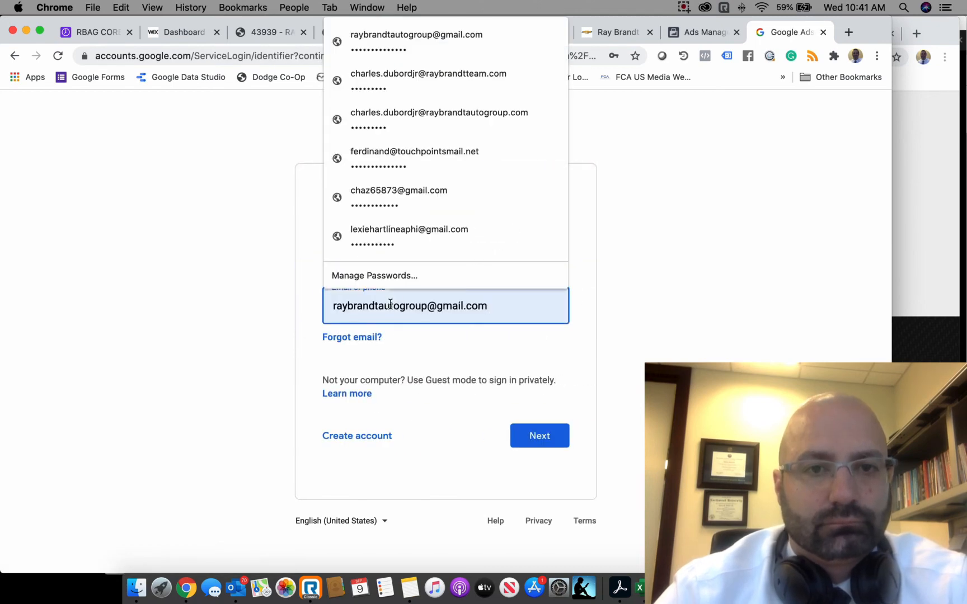
left_click(399, 140)
left_click(537, 435)
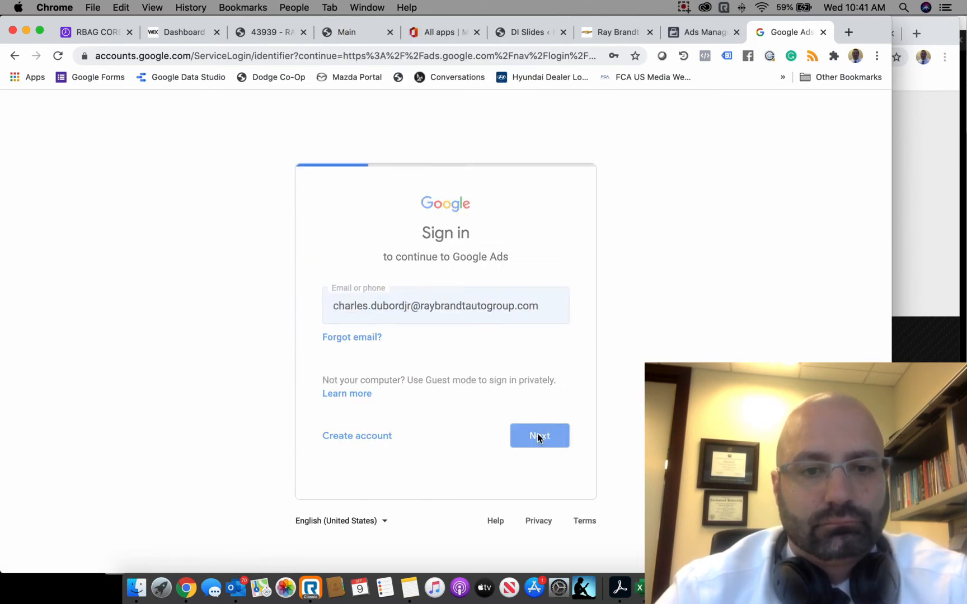
left_click(535, 381)
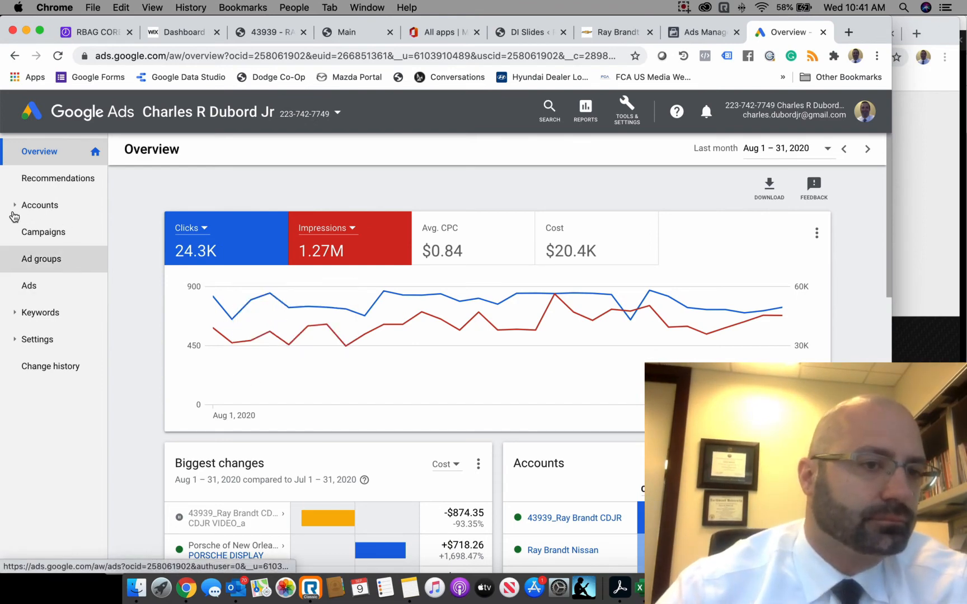
Switch to the Ray Brandt Chevy account's campaigns and set the reporting date range to This month
left_click(12, 208)
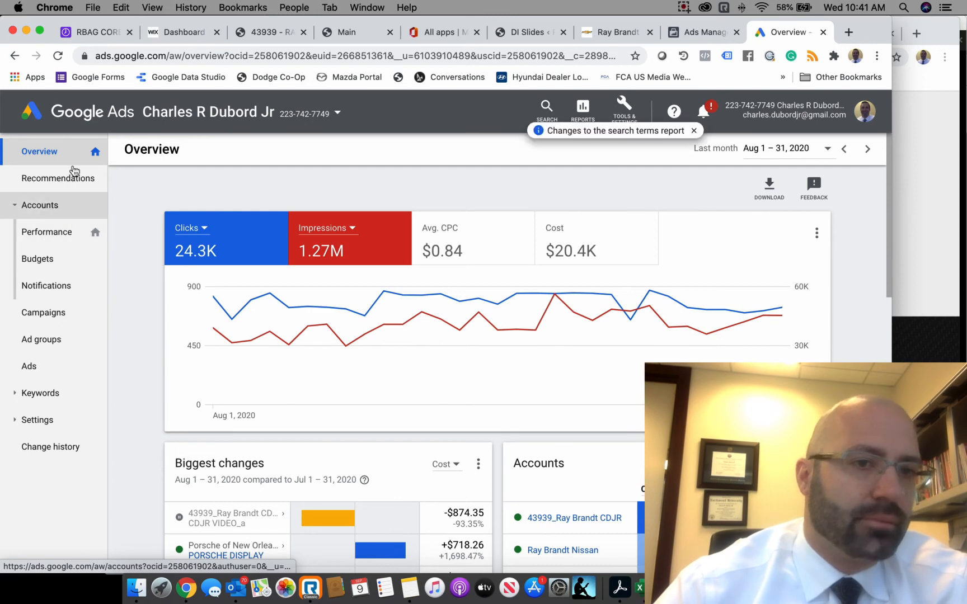
left_click(326, 118)
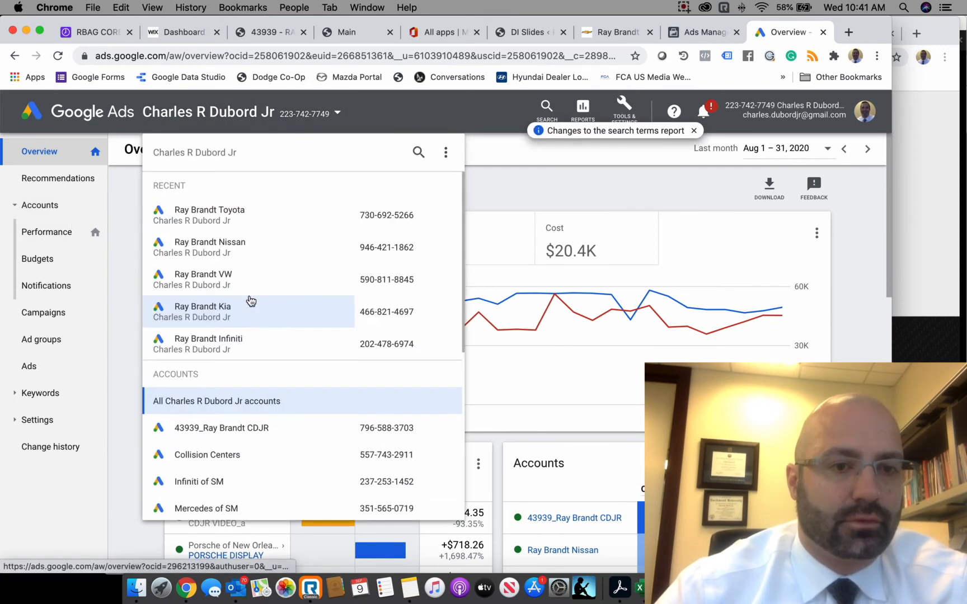
scroll(246, 325, "down", 10)
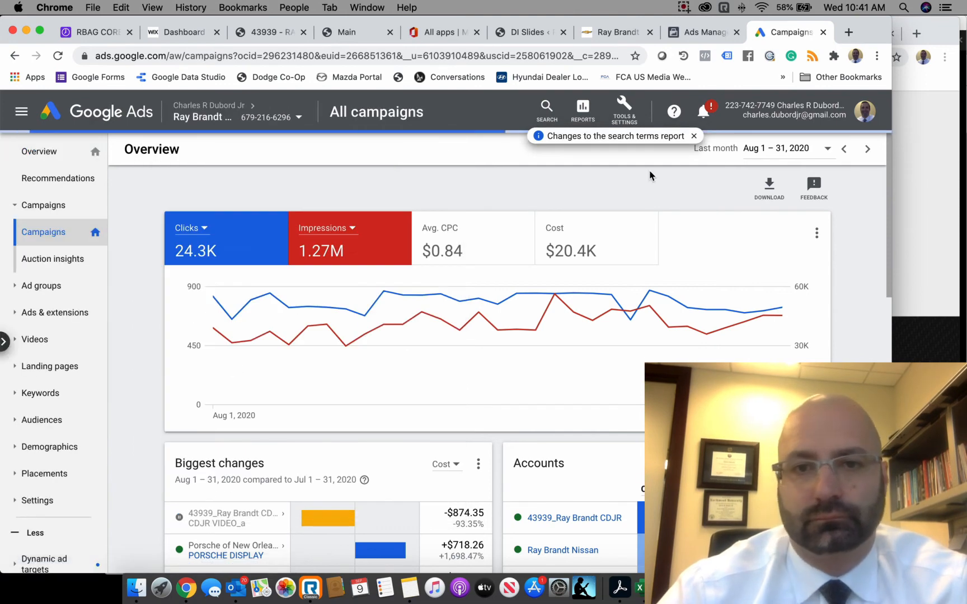
left_click(826, 149)
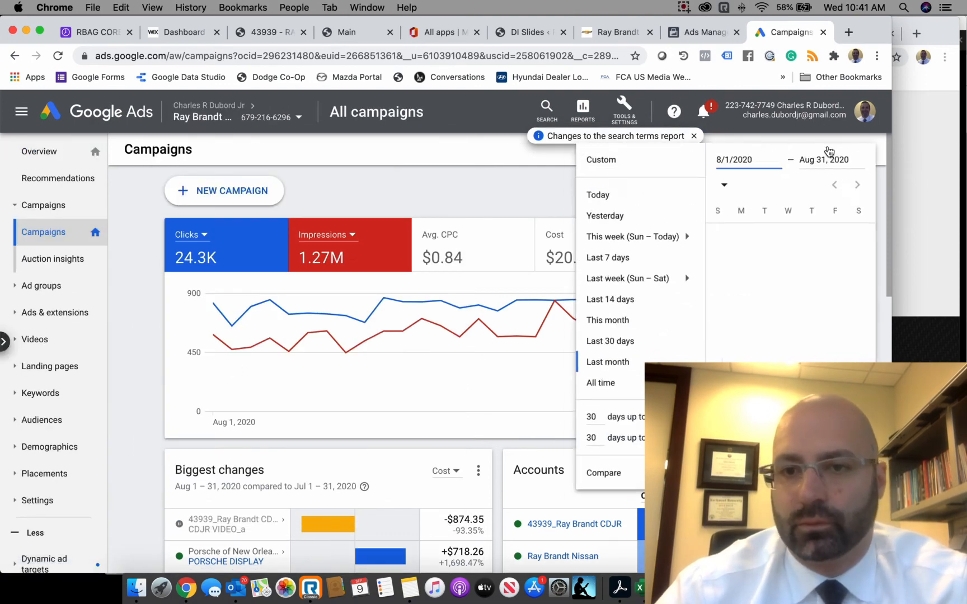
left_click(605, 324)
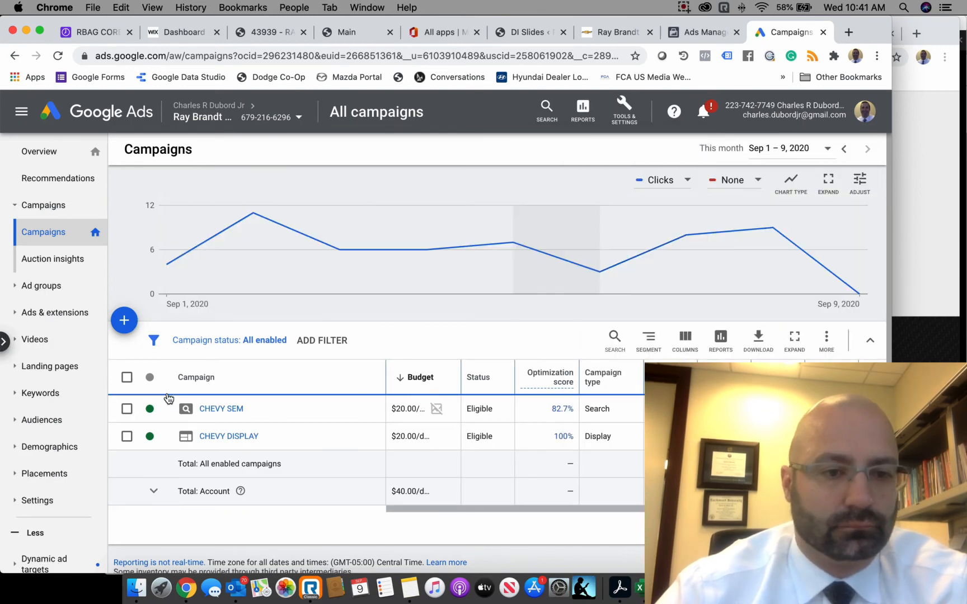
Open the ads of the CHEVY DISPLAY ad group inside the CHEVY DISPLAY campaign
left_click(230, 437)
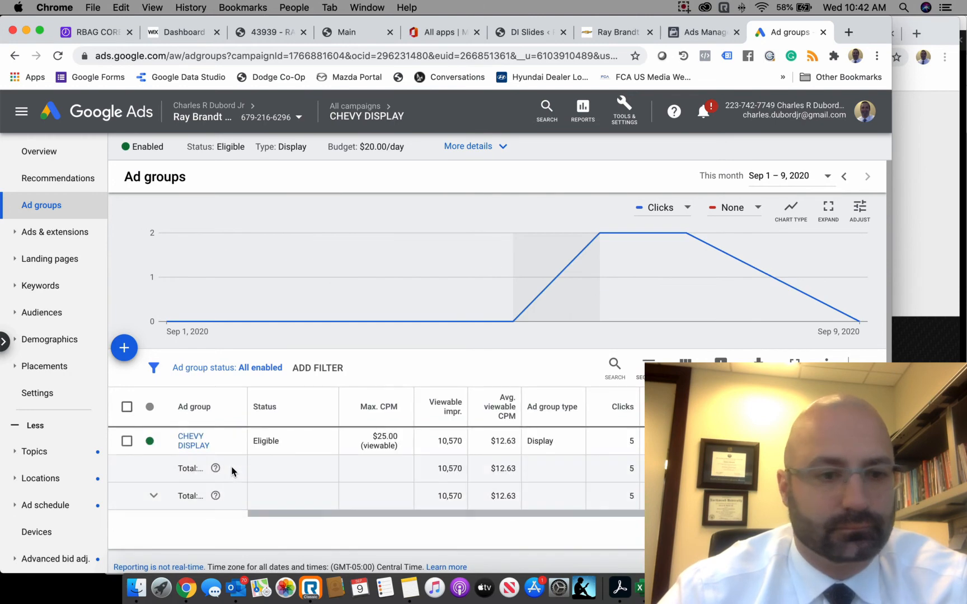
left_click(181, 445)
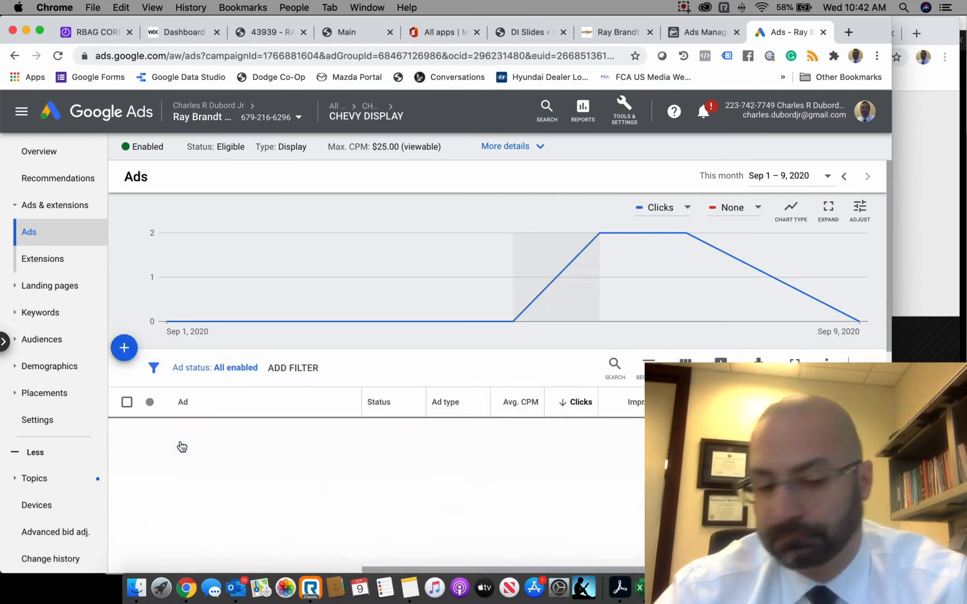
scroll(258, 445, "down", 3)
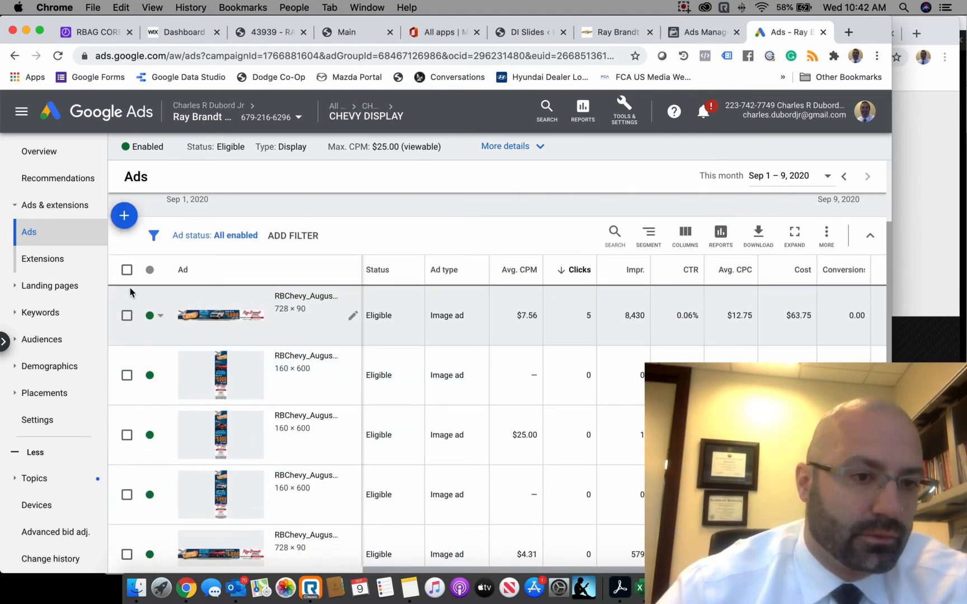
Select all enabled August image ads in the CHEVY DISPLAY ad group and permanently remove them
left_click(127, 269)
scroll(147, 369, "down", 5)
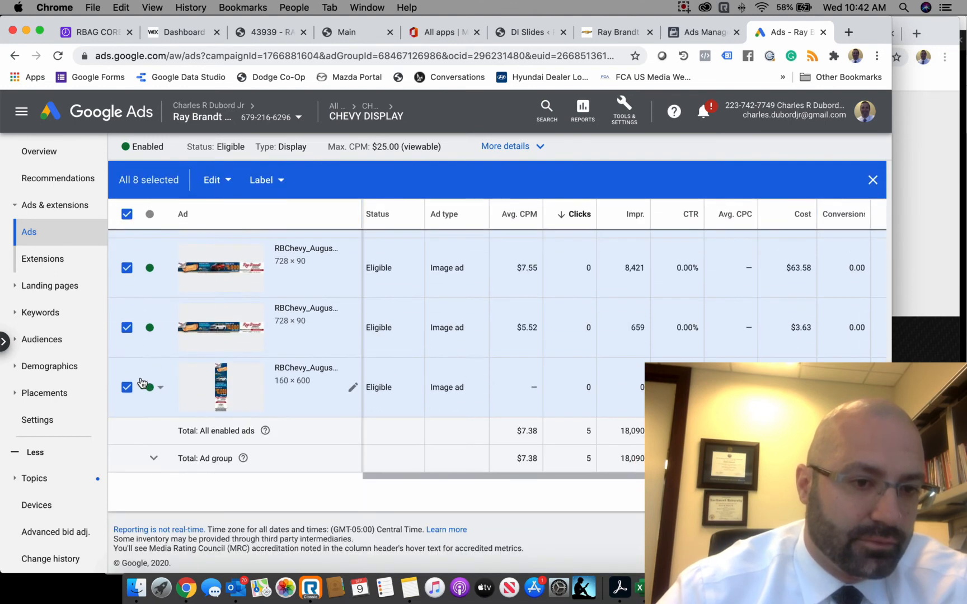
scroll(172, 363, "up", 10)
scroll(172, 364, "down", 5)
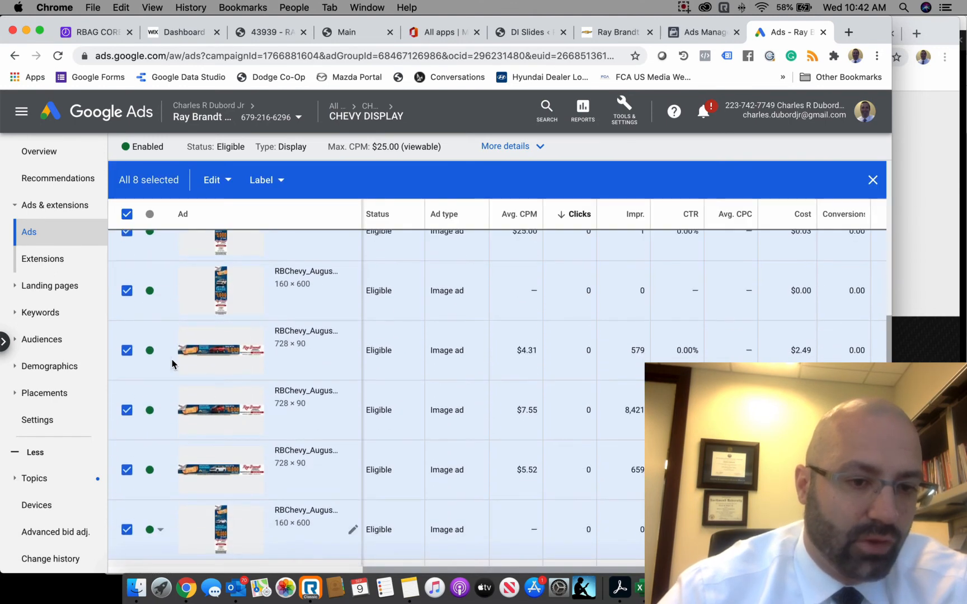
scroll(172, 362, "down", 3)
scroll(172, 363, "up", 8)
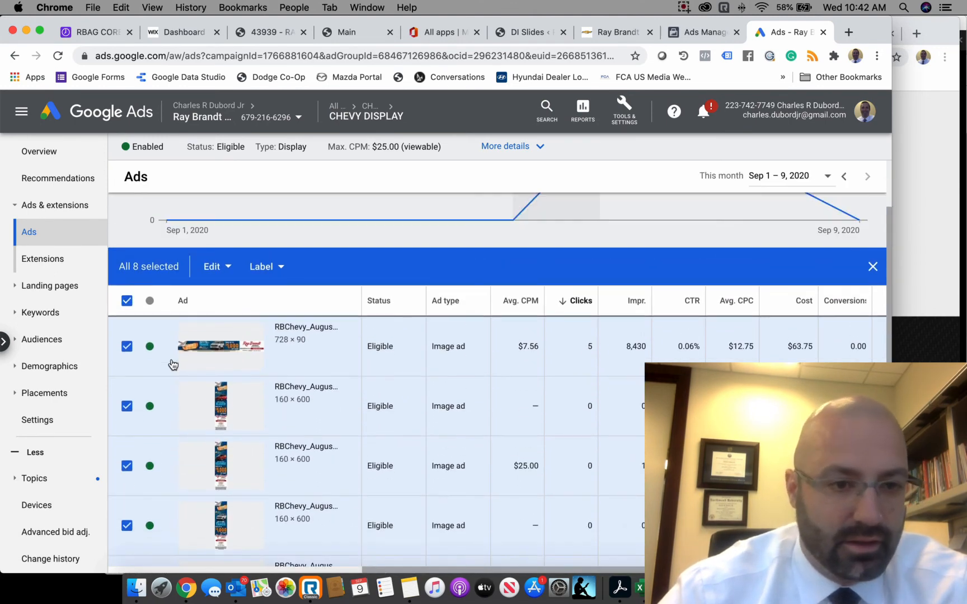
scroll(302, 367, "up", 3)
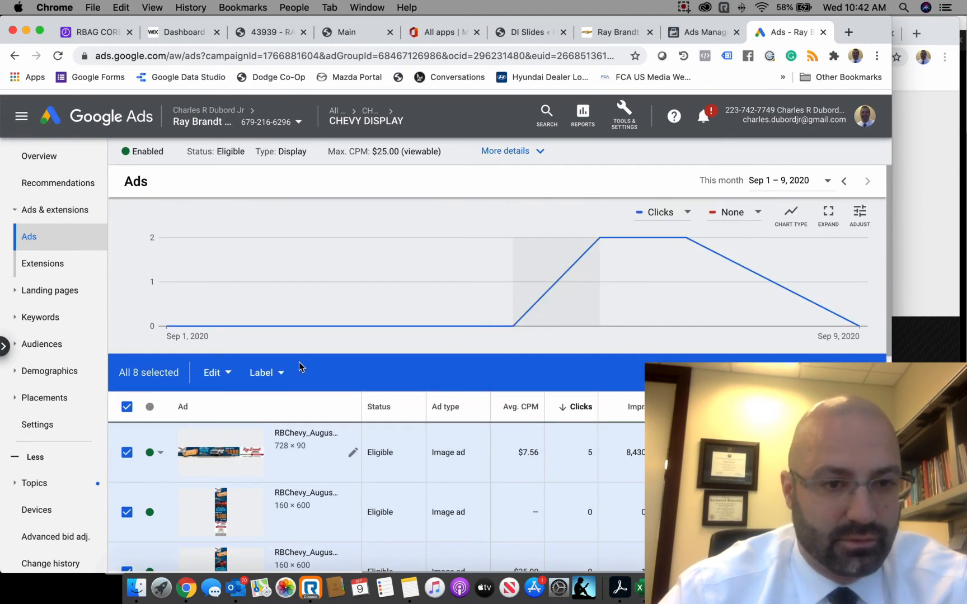
scroll(303, 367, "down", 1)
left_click(213, 367)
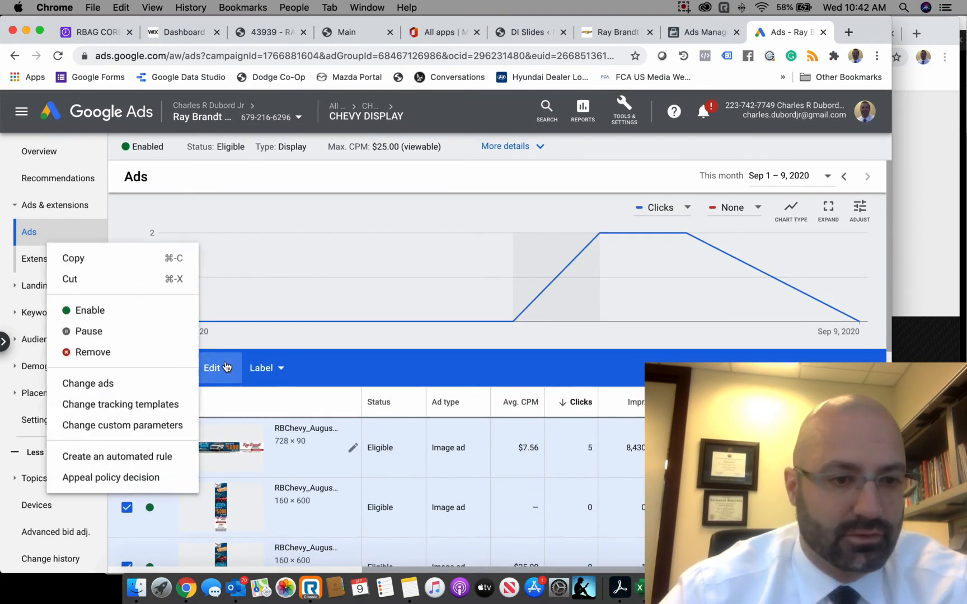
left_click(147, 359)
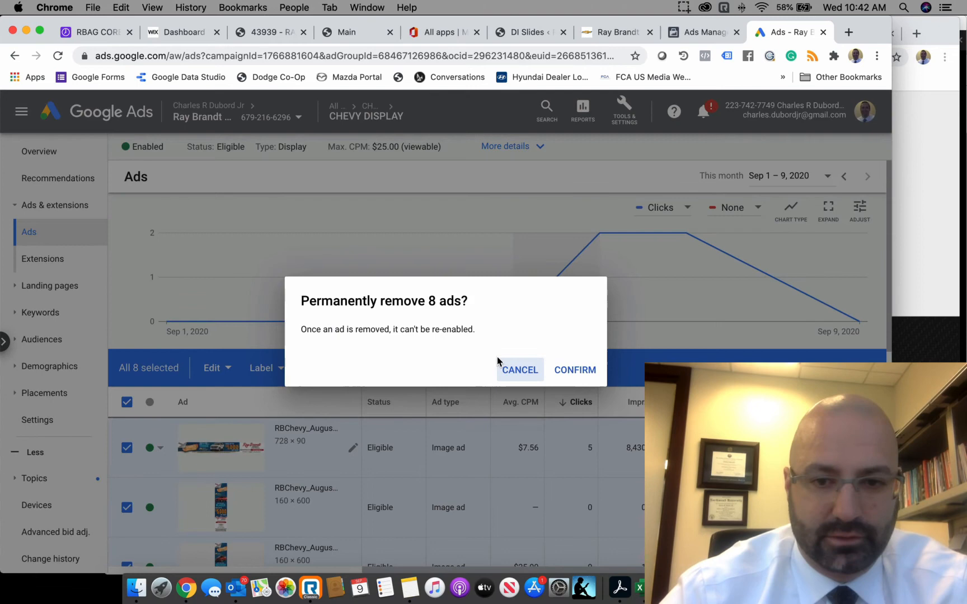
left_click(577, 369)
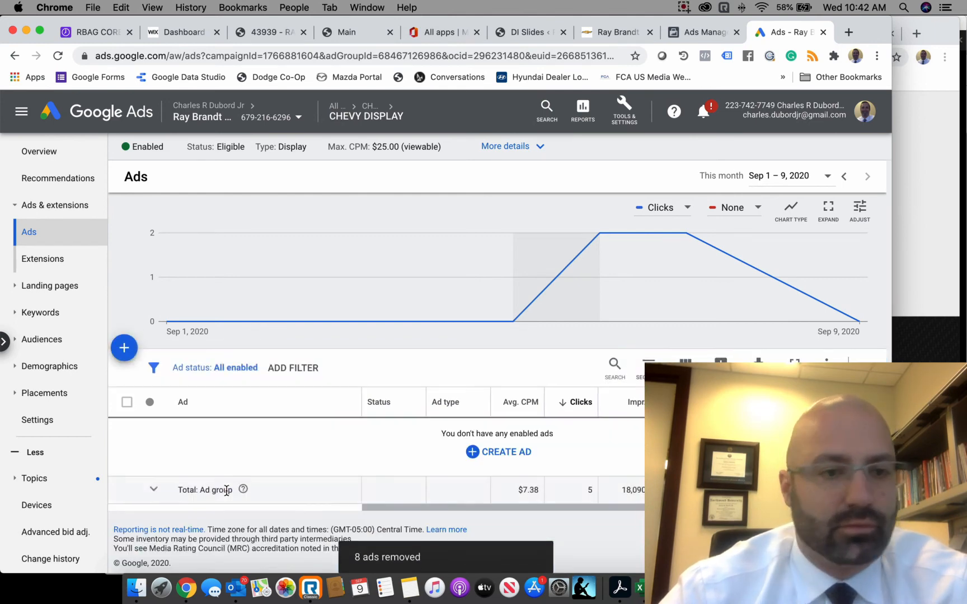
Switch to the Ray Brandt CDJR account and open the ads in the CDJR DISPLAY TARGETED_a campaign's ad group
left_click(279, 115)
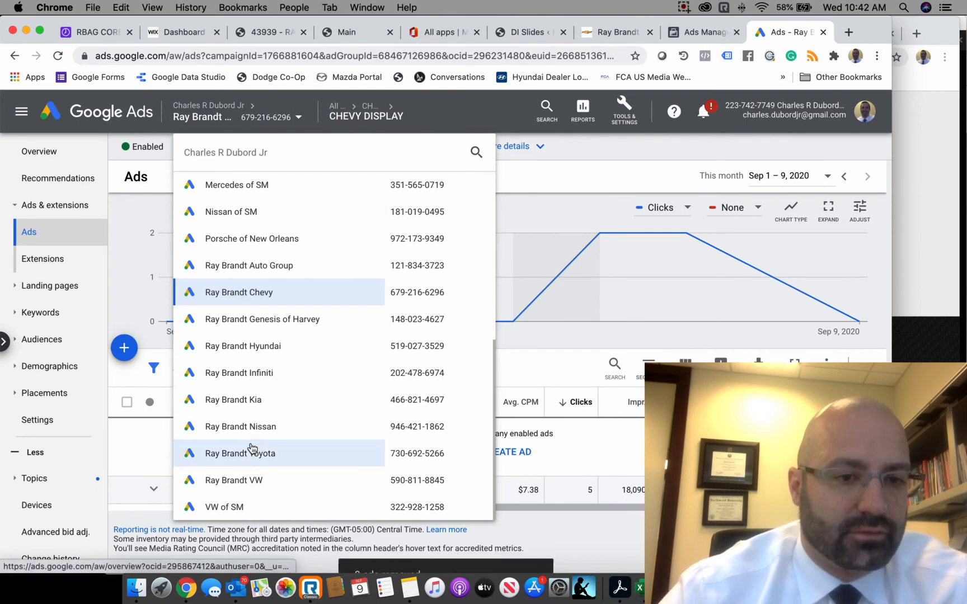
scroll(258, 302, "up", 2)
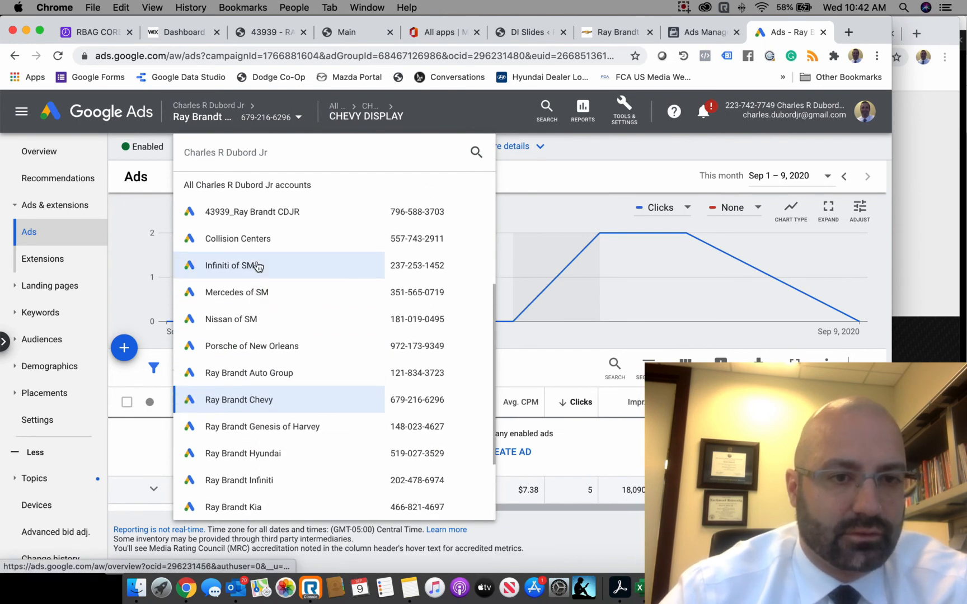
left_click(264, 216)
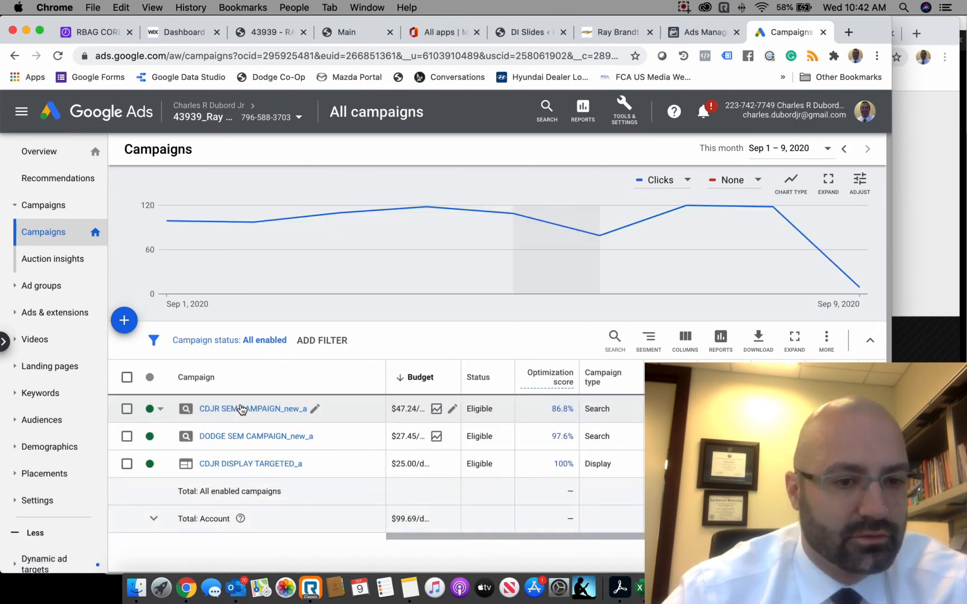
left_click(250, 465)
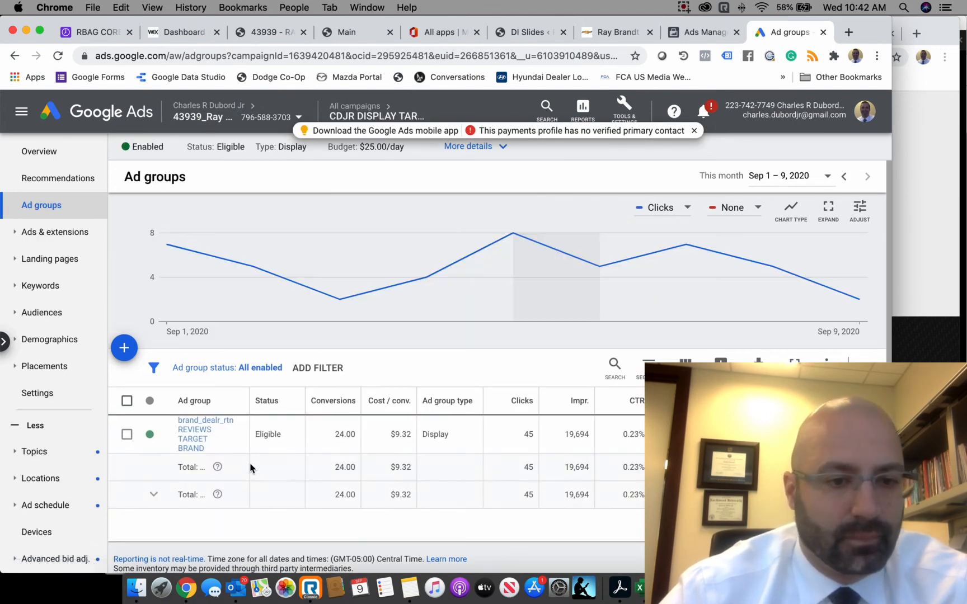
left_click(196, 438)
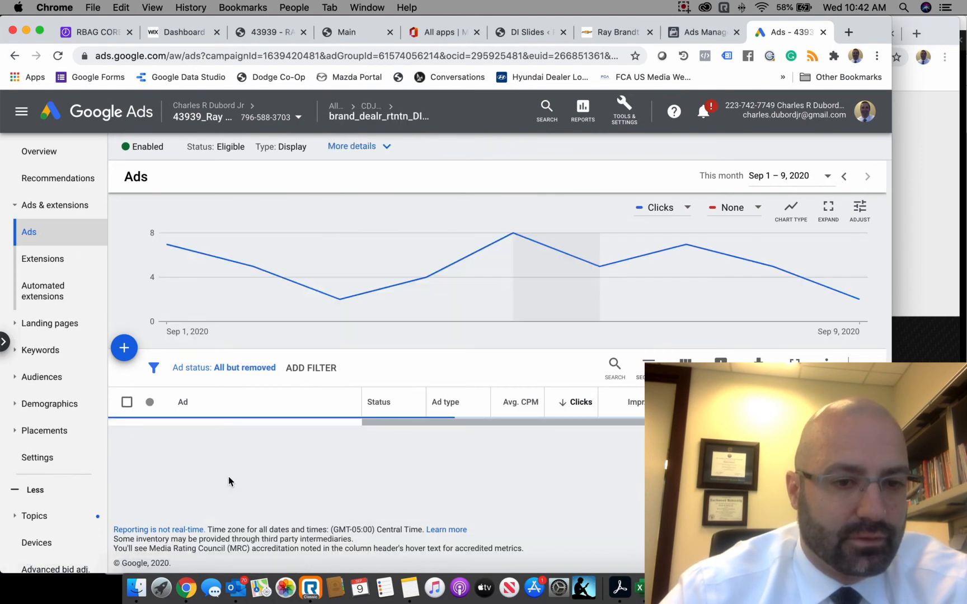
scroll(229, 480, "down", 5)
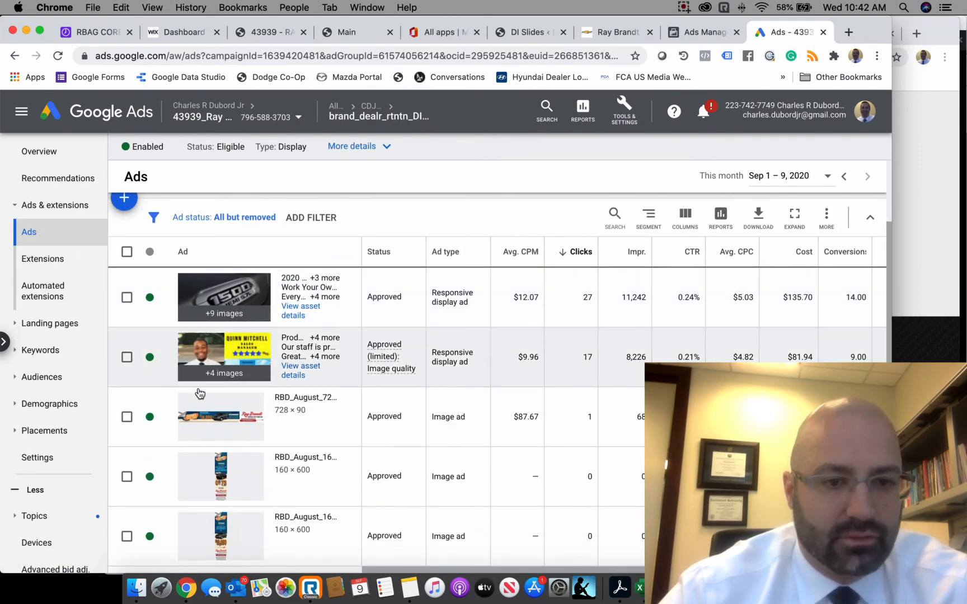
Select the RBD_August image ads, excluding the two responsive display ads, and permanently remove them
left_click(126, 252)
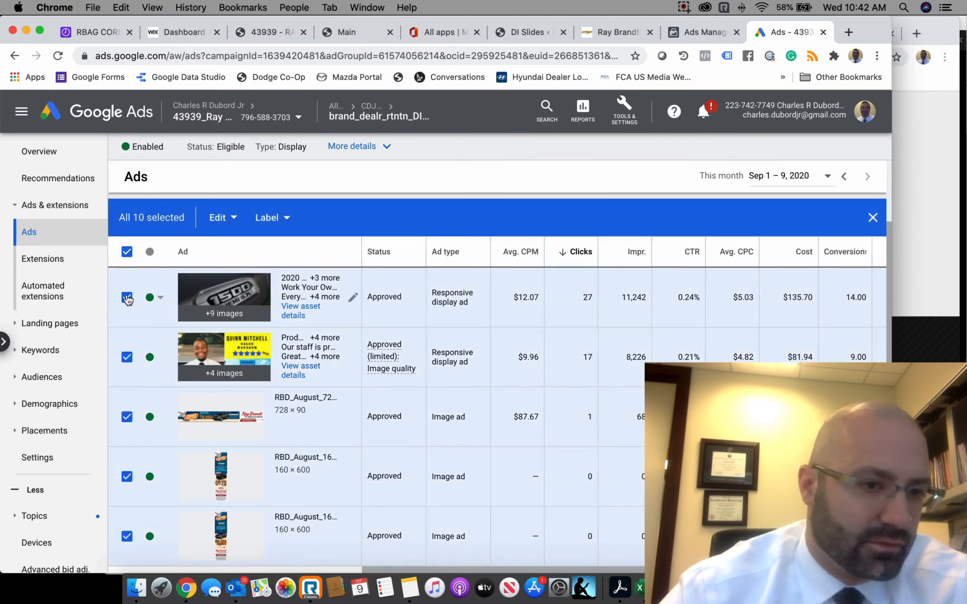
left_click(127, 297)
scroll(214, 409, "down", 5)
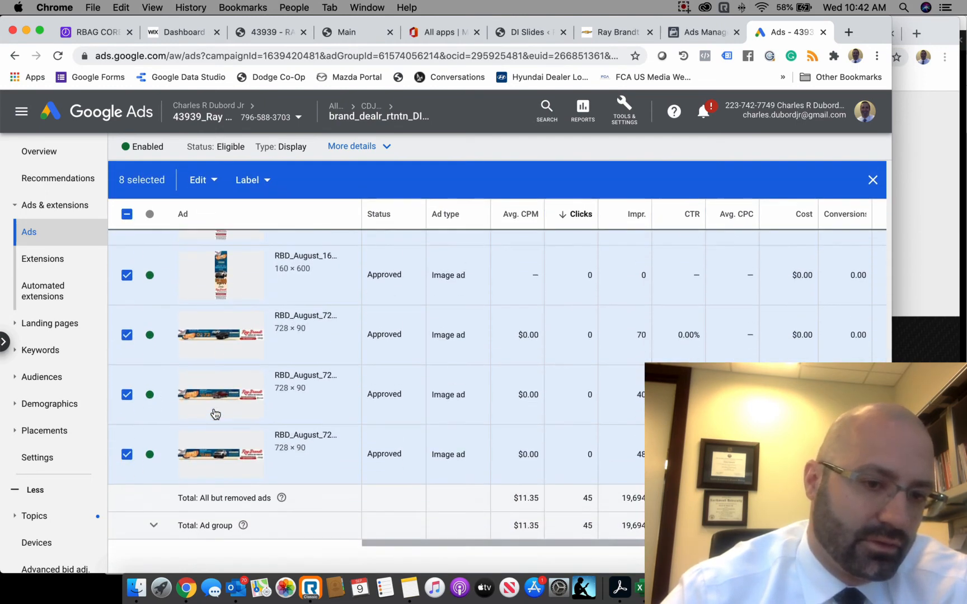
scroll(214, 409, "up", 10)
left_click(202, 369)
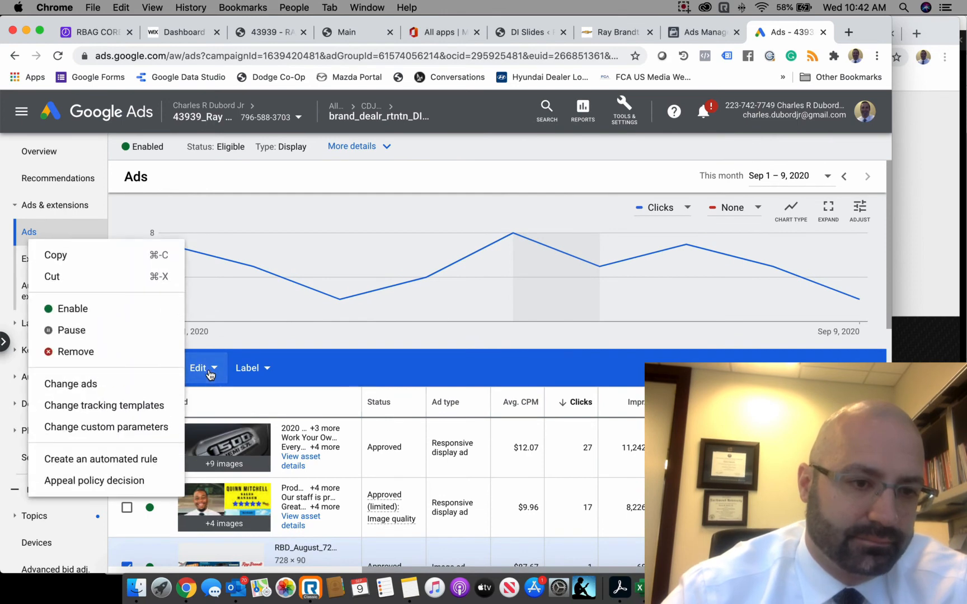
left_click(107, 353)
left_click(565, 370)
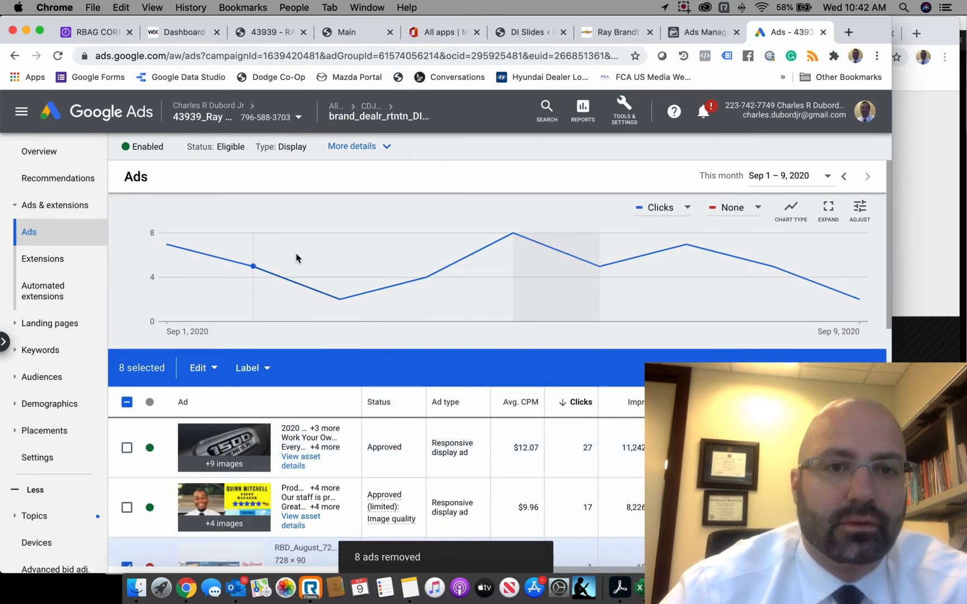
Return to the Ray Brandt Chevy account and open the ads of the CHEVY DISPLAY campaign's ad group
left_click(296, 118)
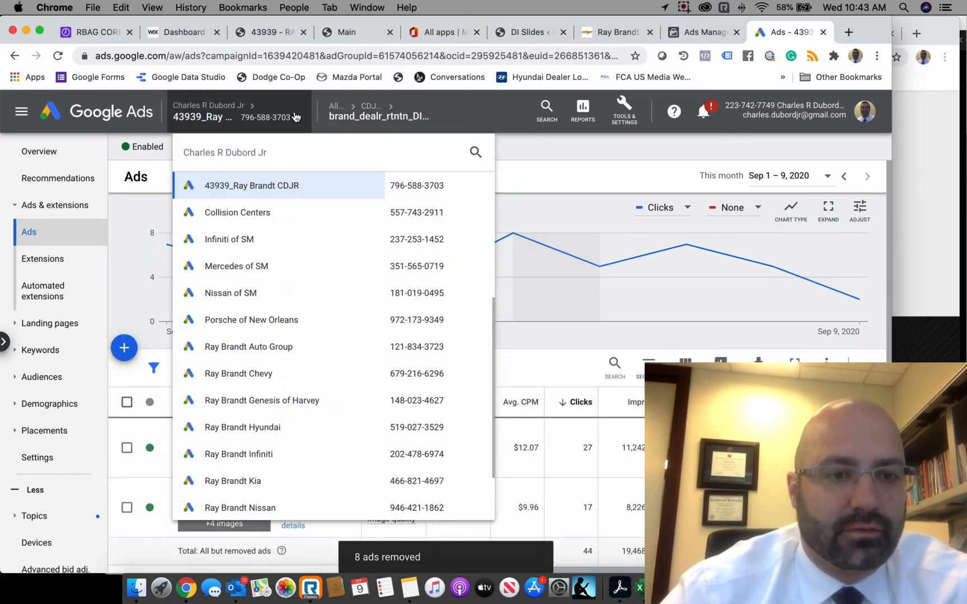
left_click(246, 373)
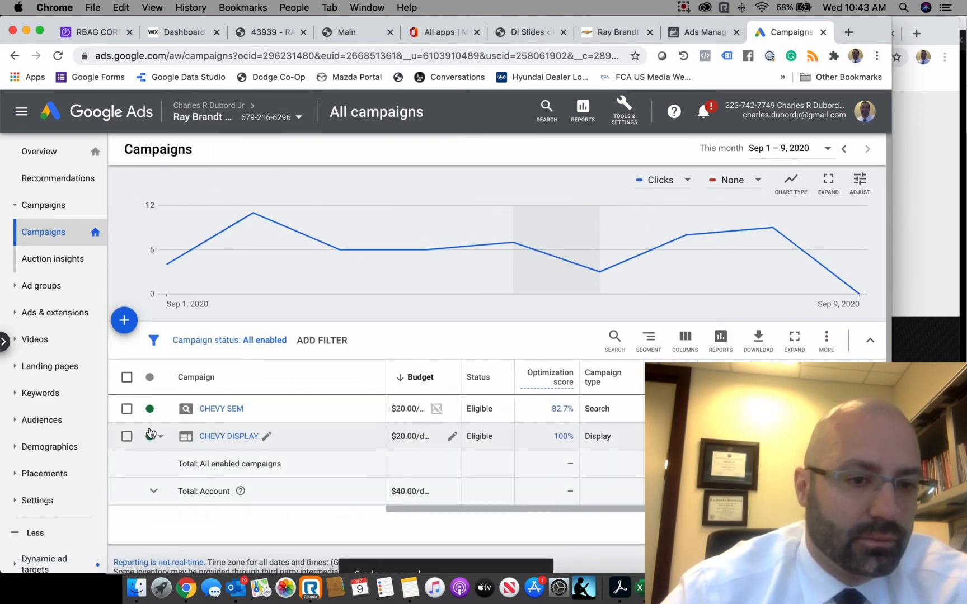
left_click(223, 437)
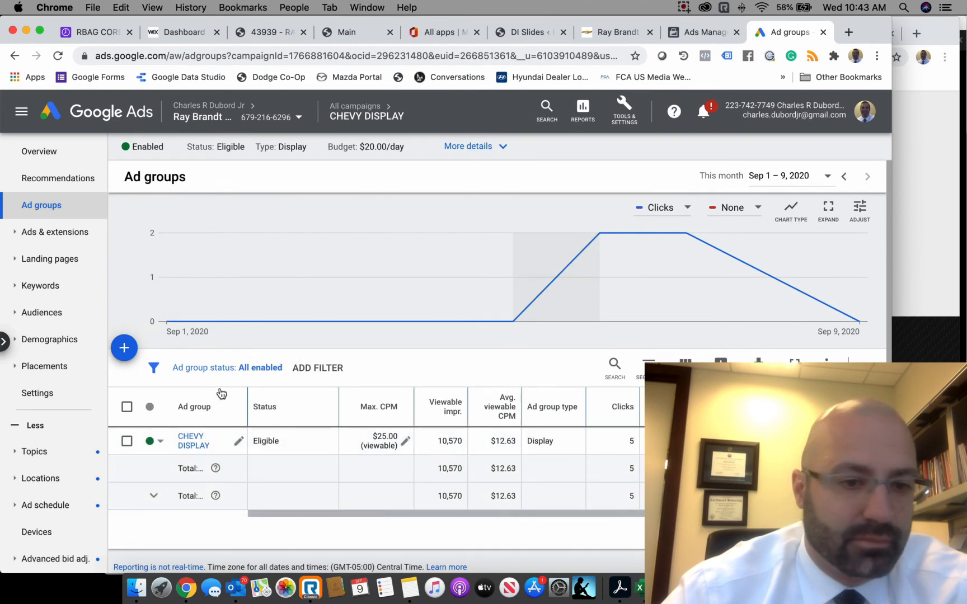
left_click(196, 441)
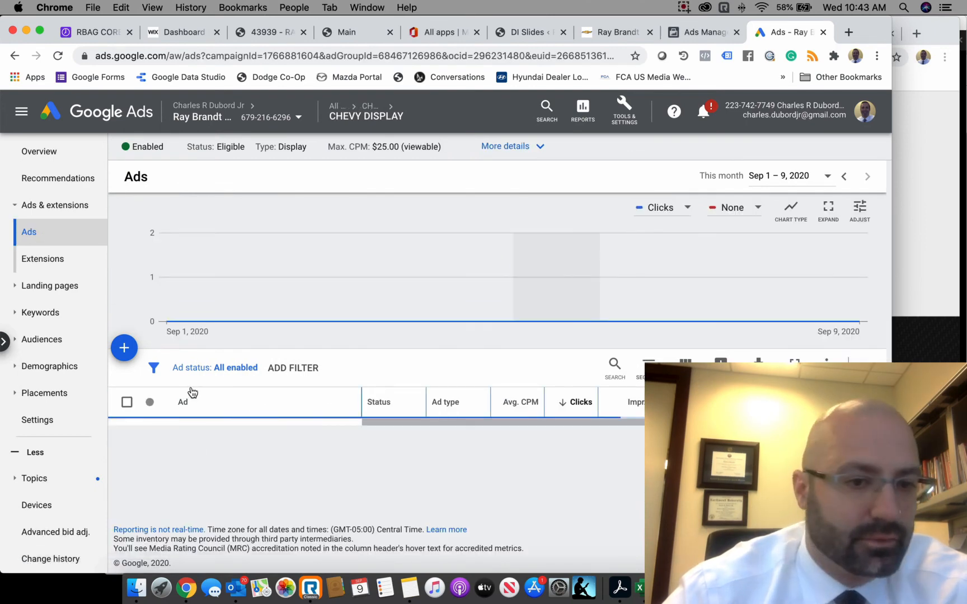
left_click(125, 347)
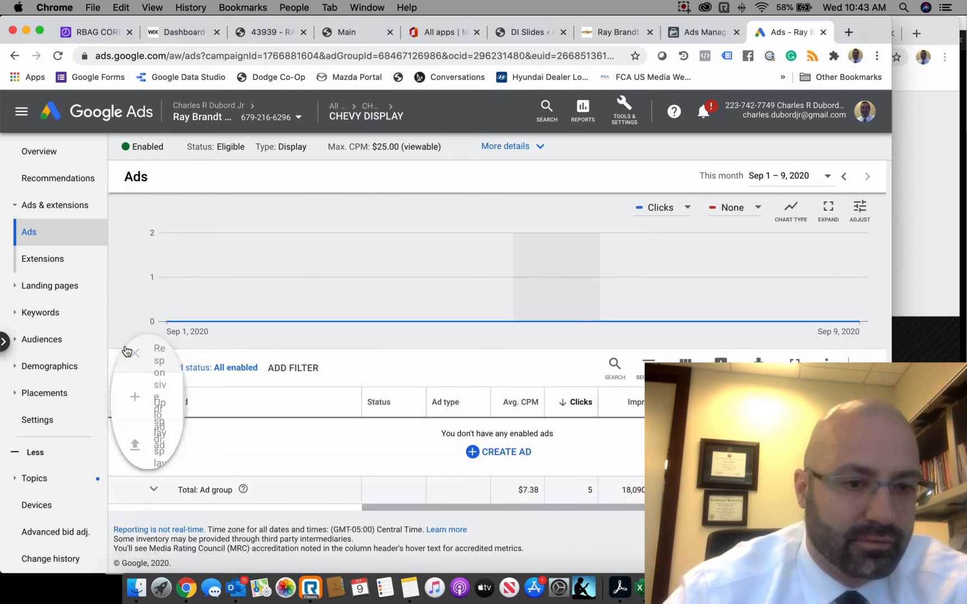
left_click(186, 450)
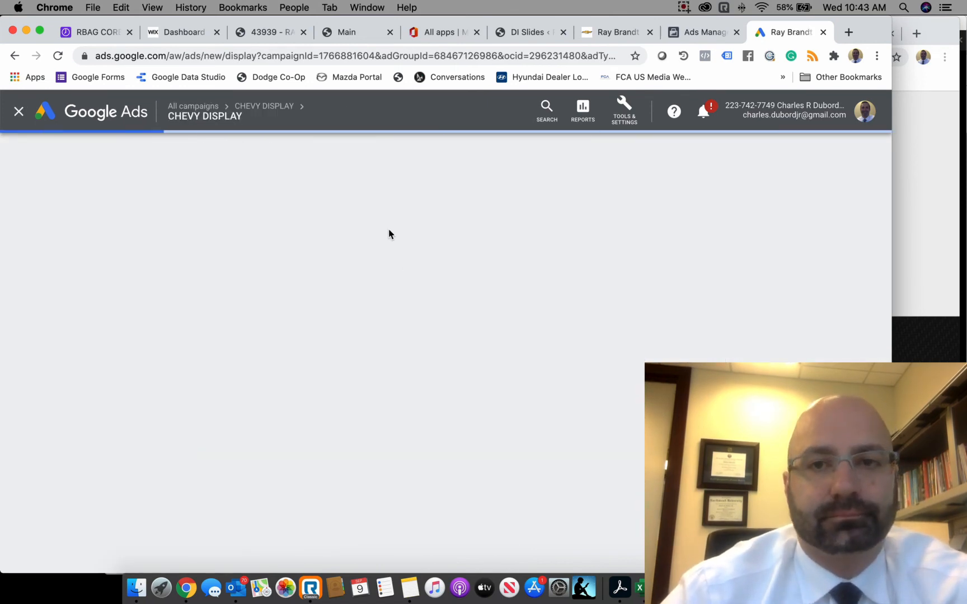
left_click(617, 33)
left_click(223, 56)
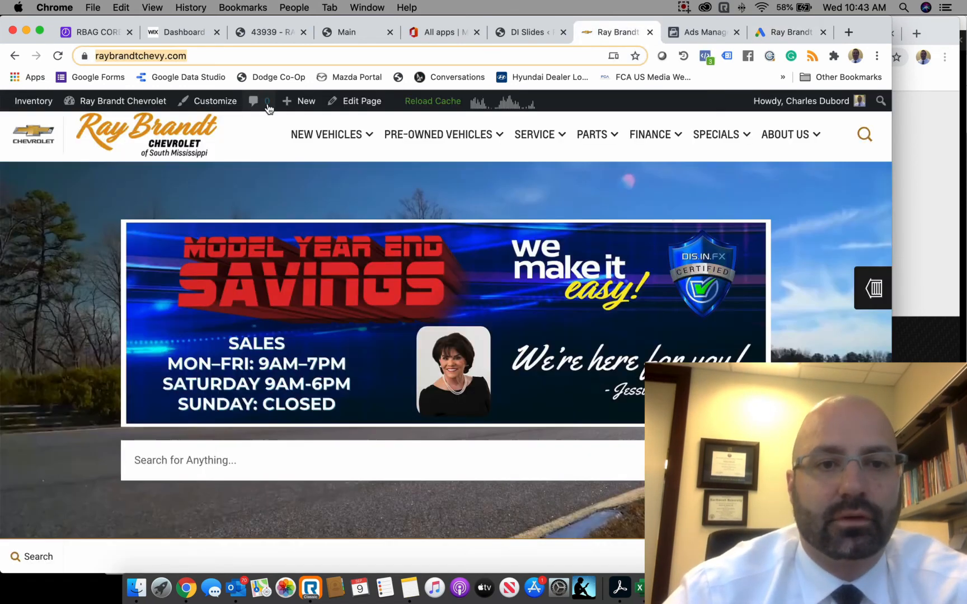
key("super+c")
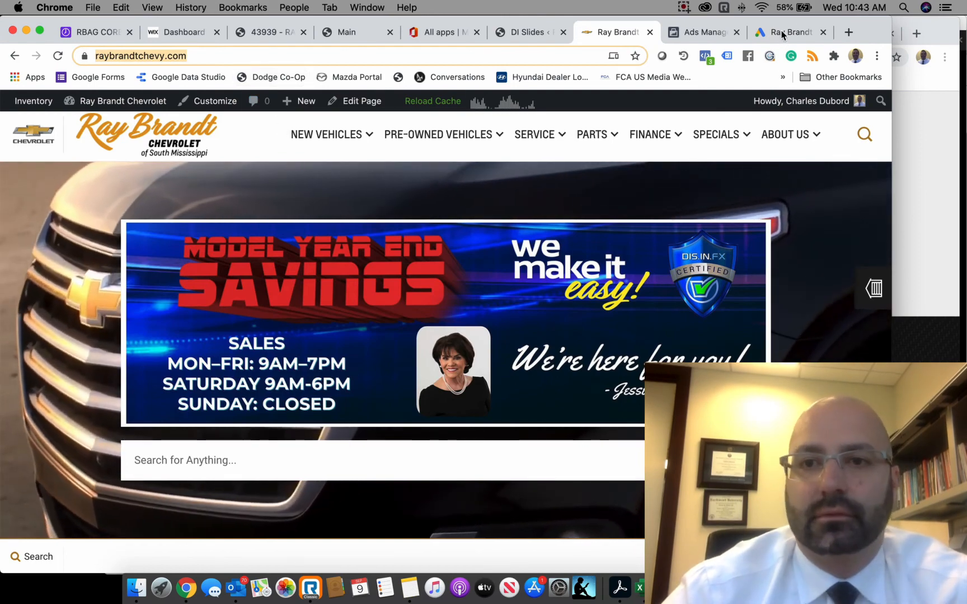
left_click(783, 32)
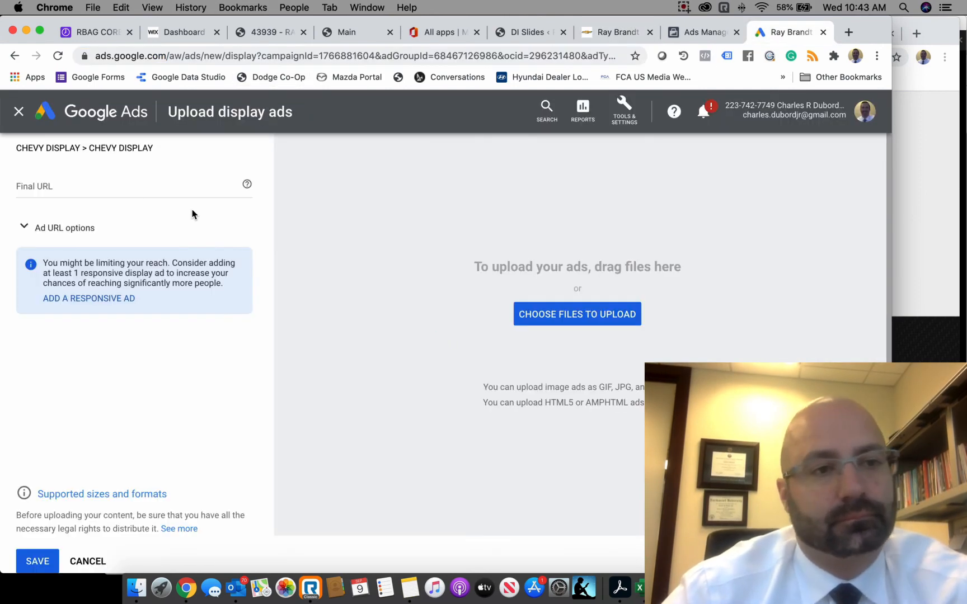
scroll(162, 211, "down", 2)
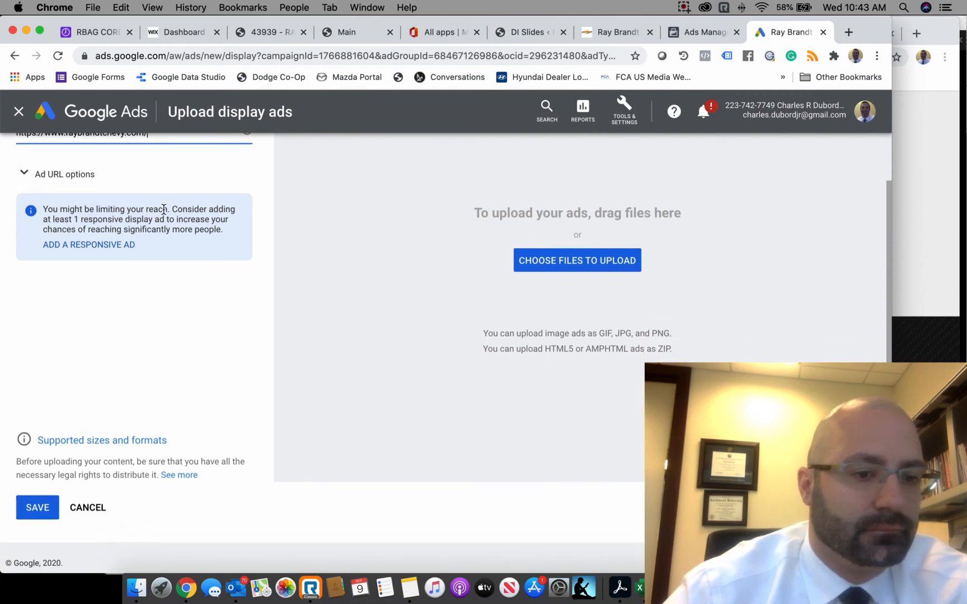
Upload all the RBC_September banner images from the drive-download folder and save the ads to the CHEVY DISPLAY ad group
left_click(568, 260)
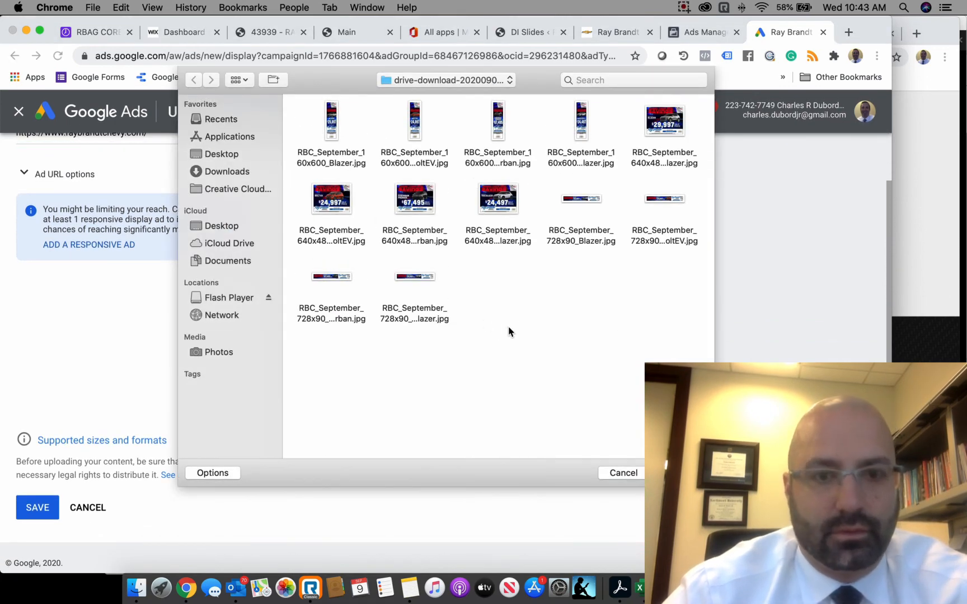
key("super+a")
key("Return")
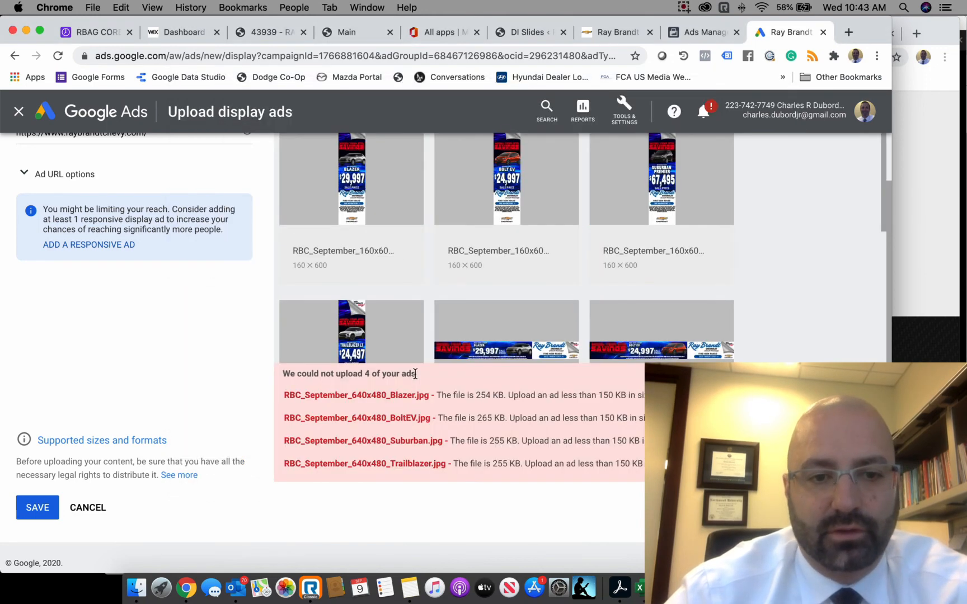
scroll(442, 261, "down", 5)
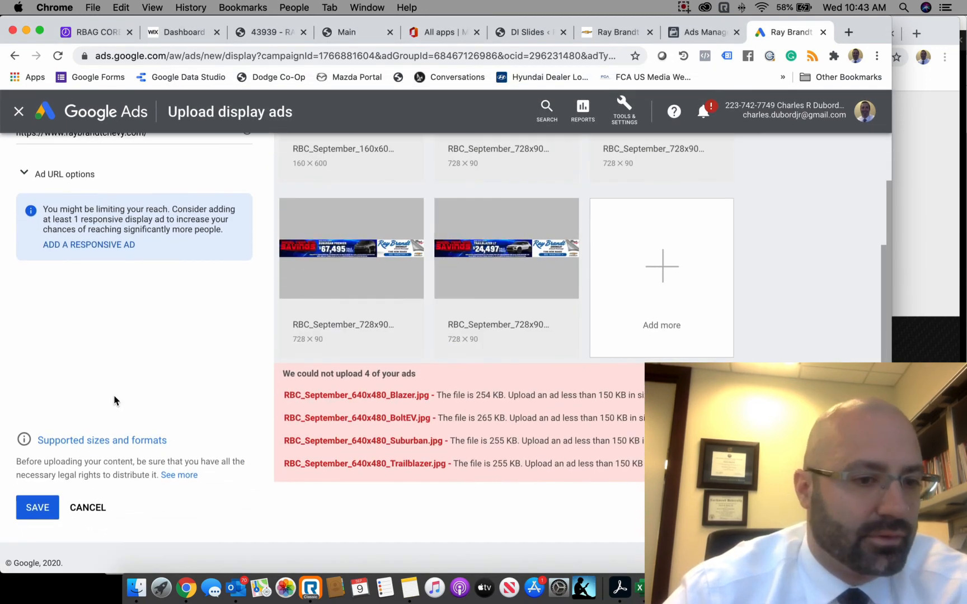
scroll(63, 440, "up", 2)
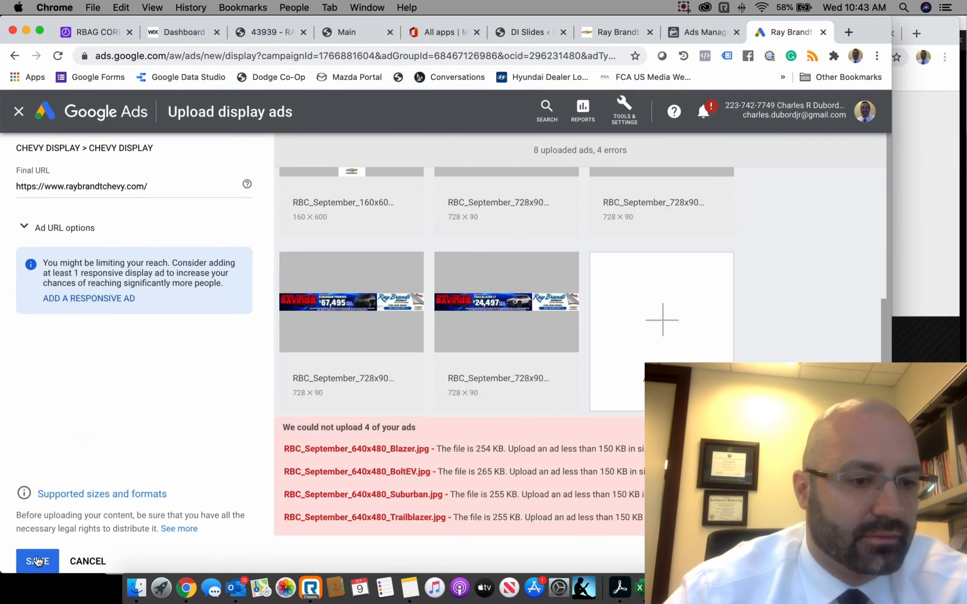
left_click(37, 561)
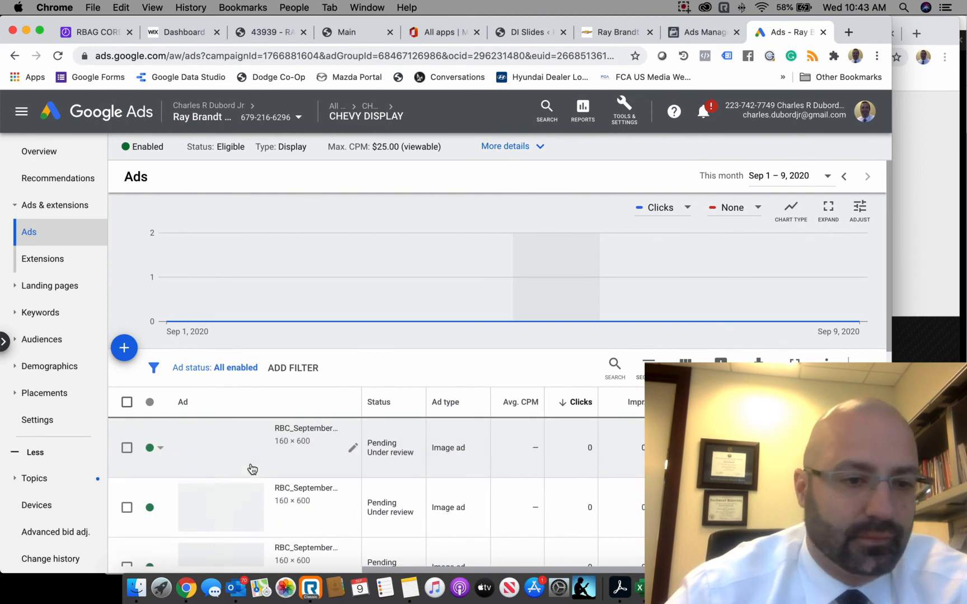
scroll(227, 513, "down", 5)
scroll(230, 512, "up", 5)
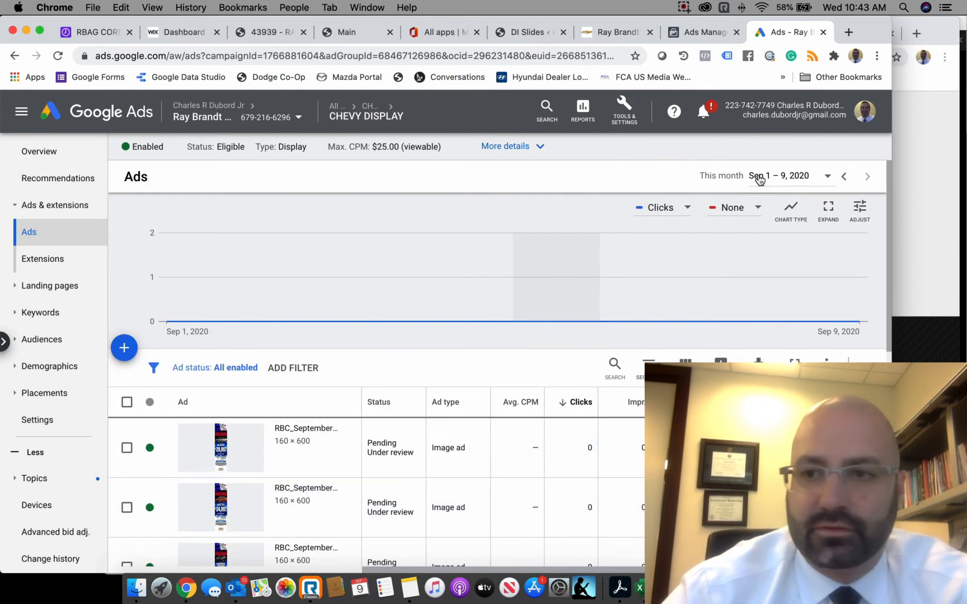
Switch to Outlook, start a new email and address it to the CAI - Hattiesburg contact
left_click(917, 191)
left_click(236, 587)
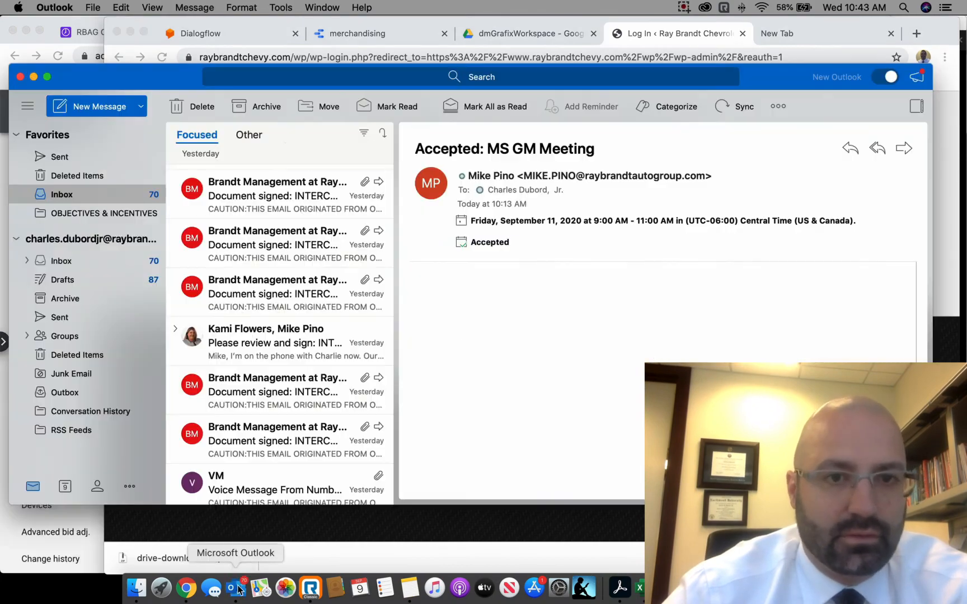
left_click(91, 108)
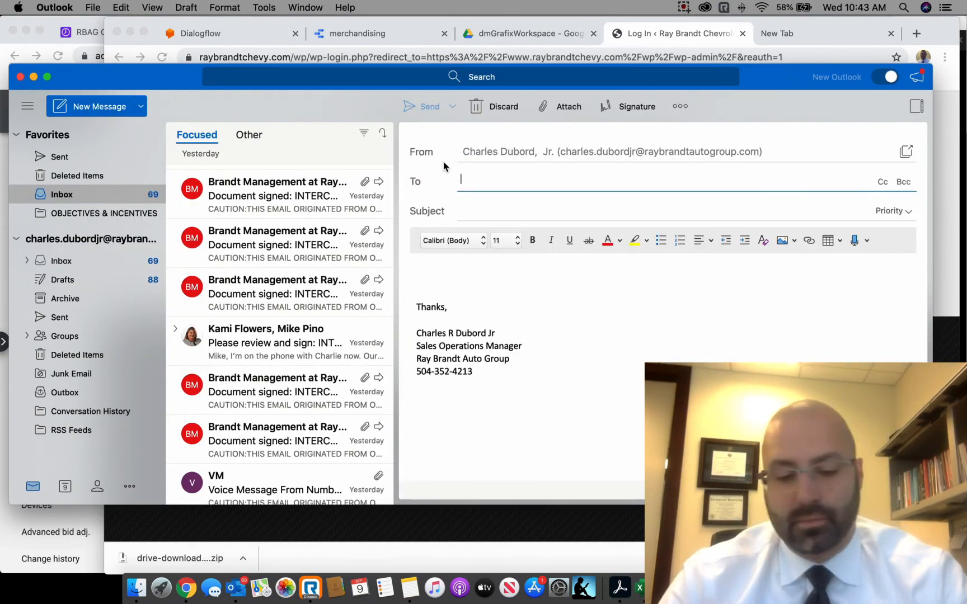
type("NADA")
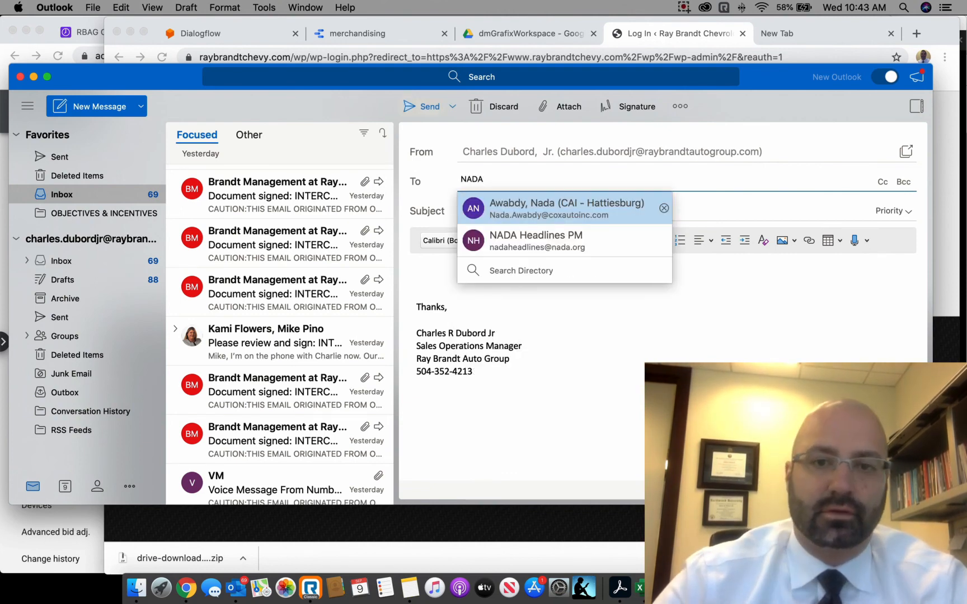
key("Return")
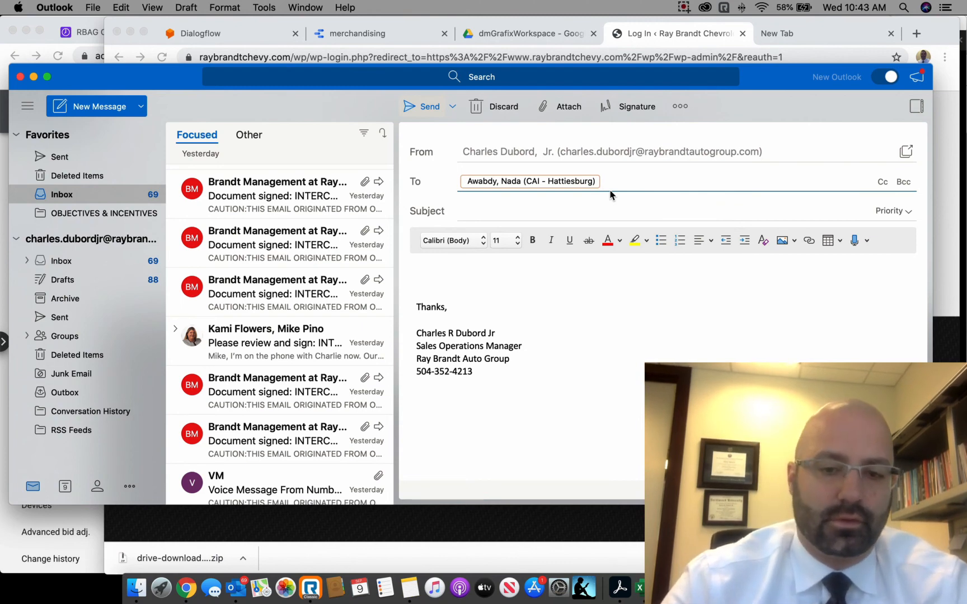
Add the CAI - Metairie contact and the two Cars.com contacts as further main recipients of the email
type("JENN")
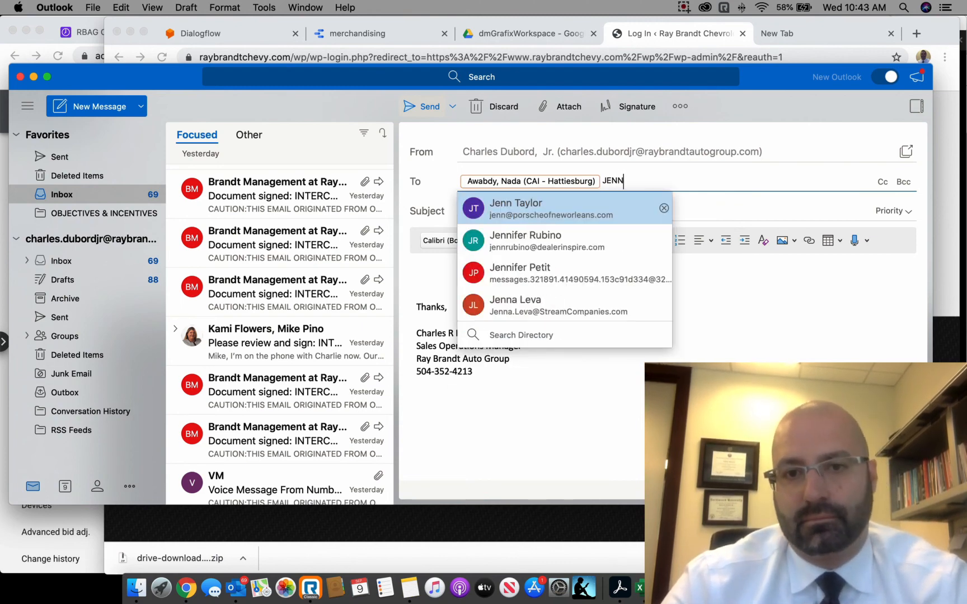
key("BackSpace")
key("BackSpace")
key("BackSpace")
key("BackSpace")
type("KENN")
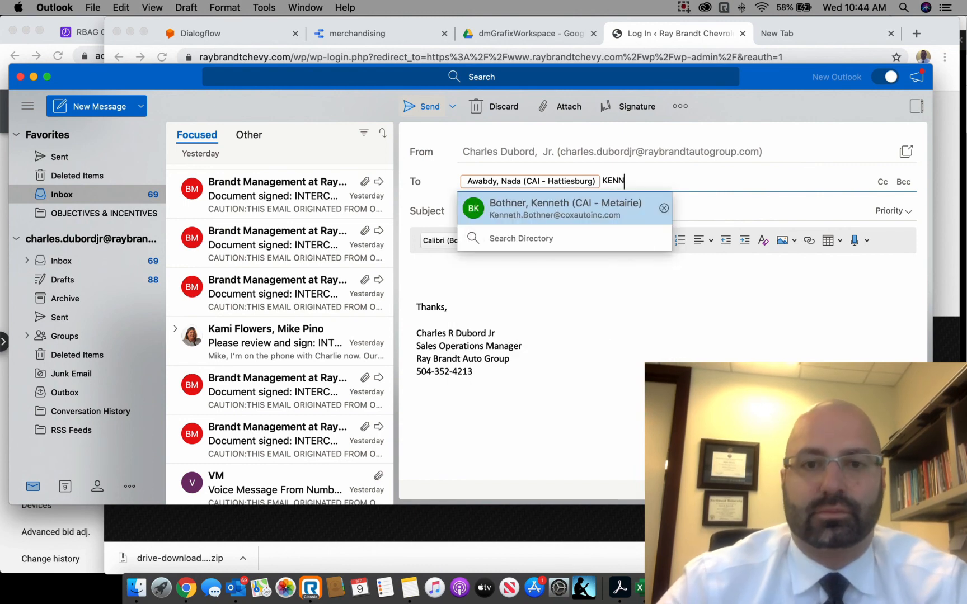
left_click(579, 202)
type("SH")
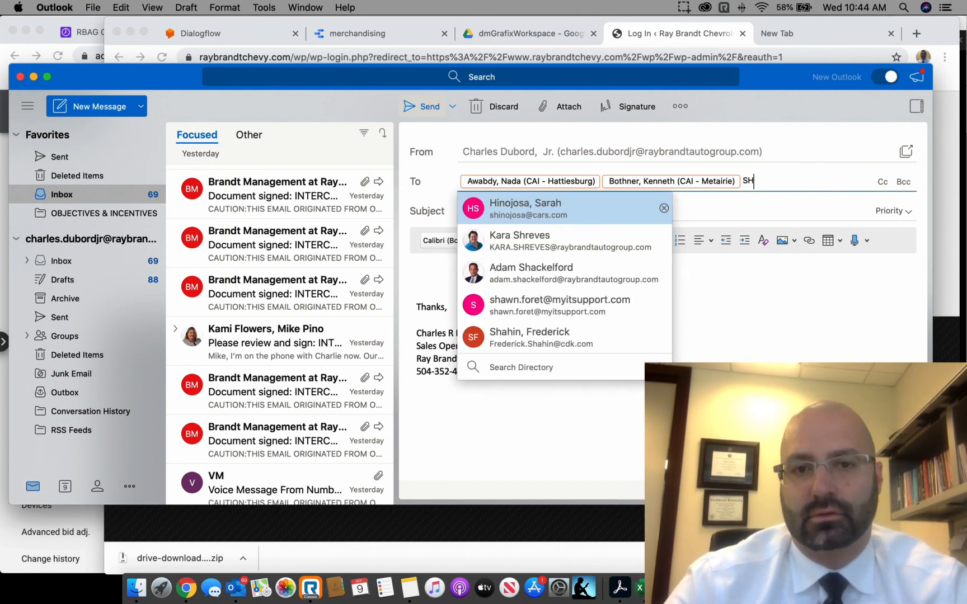
key("Return")
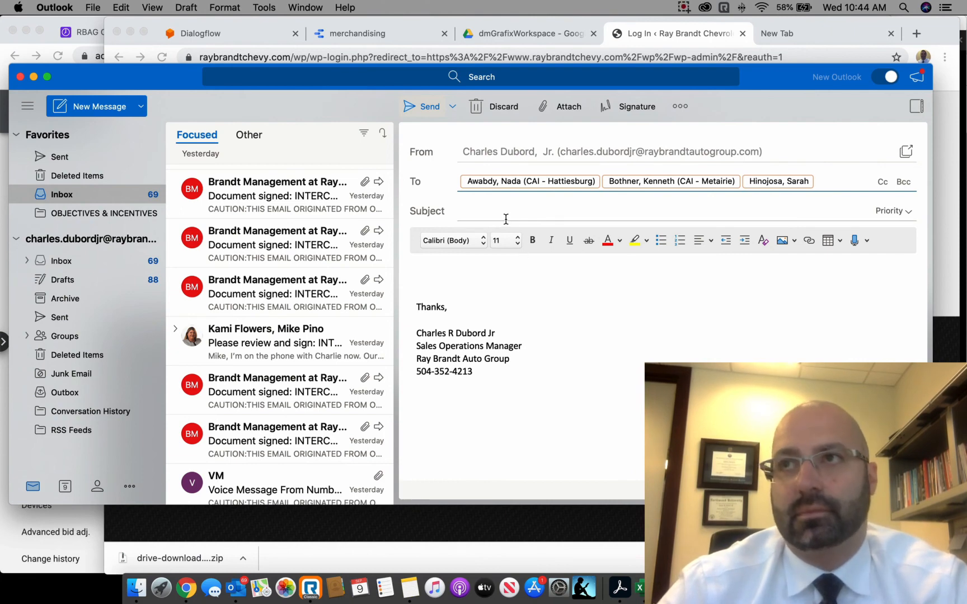
type("JUSTIN")
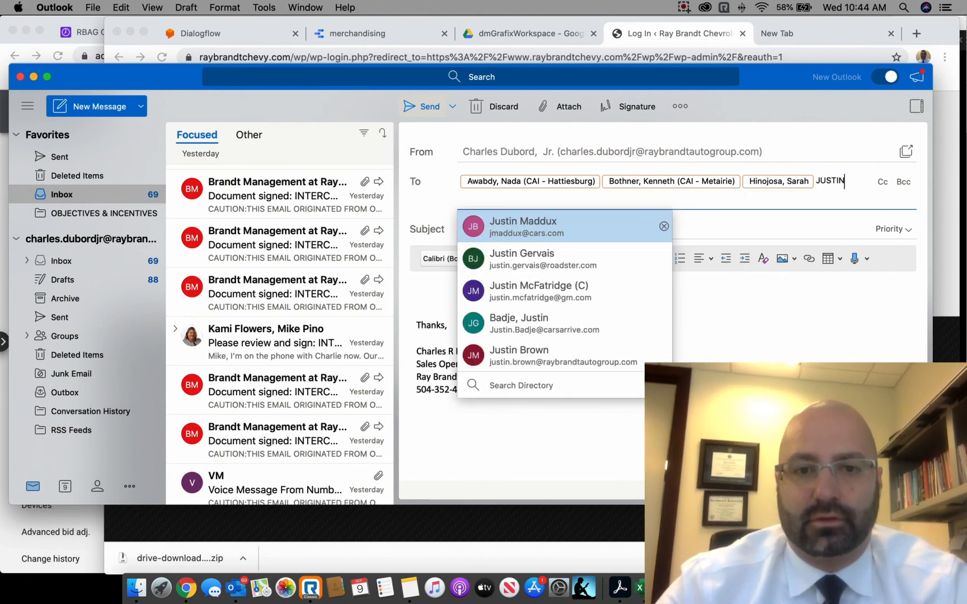
left_click(549, 221)
Set the email's subject to "Update Chevy Banners Please"
left_click(527, 229)
type("UPDATE")
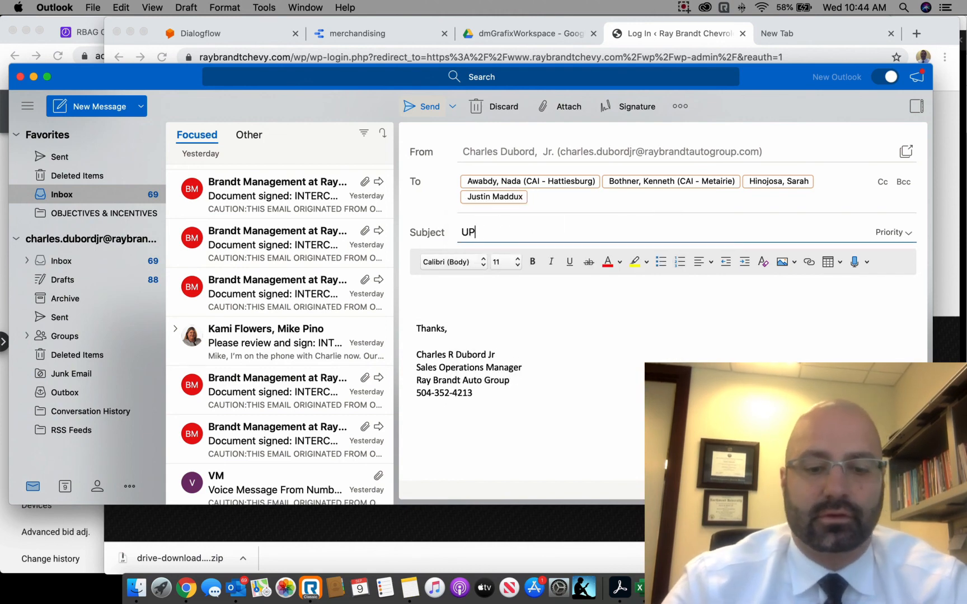
key("BackSpace")
key("BackSpace")
key("BackSpace")
key("BackSpace")
key("BackSpace")
type("pdate Chevy B")
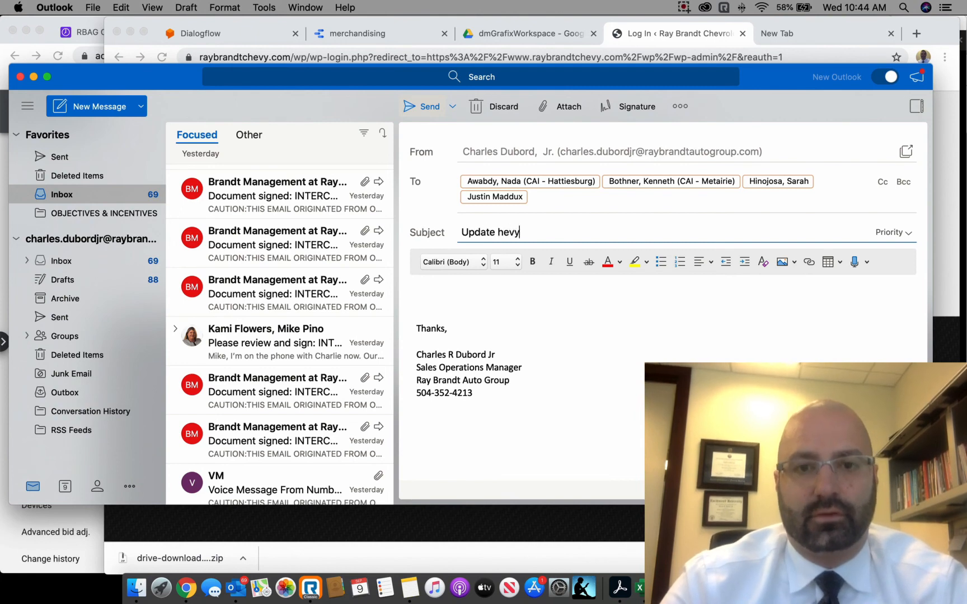
type("anners ")
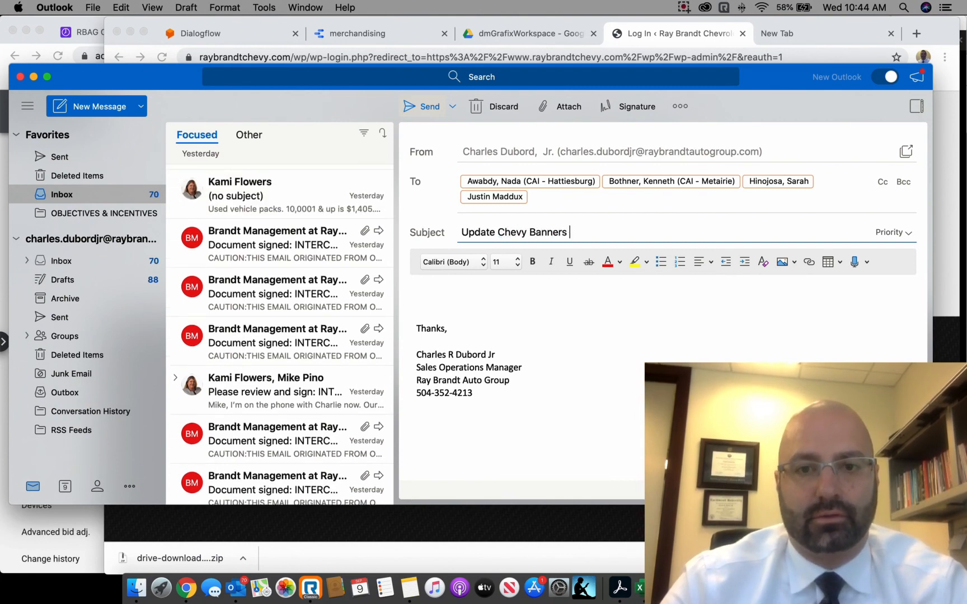
type("Please")
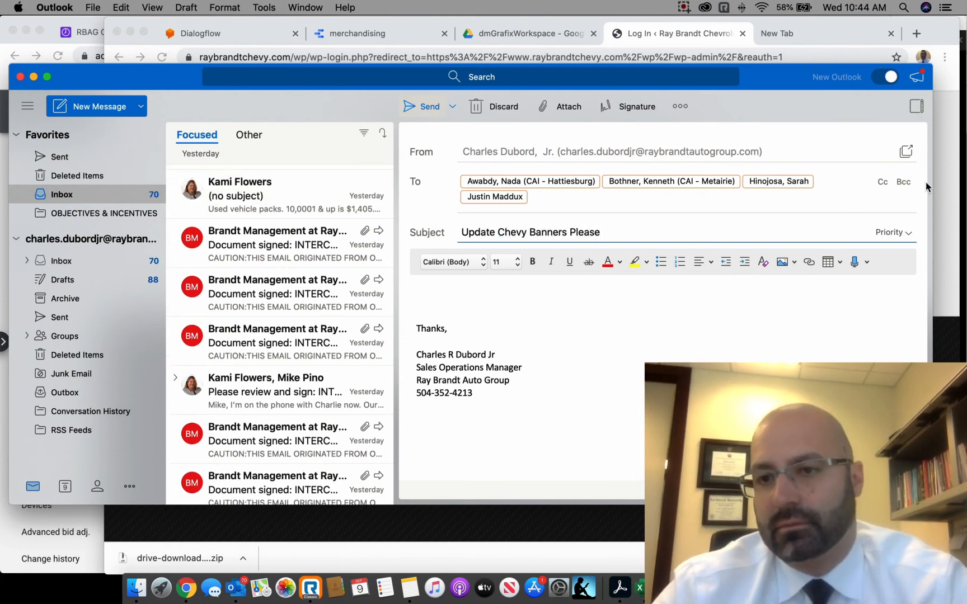
Copy a Ray Brandt Auto Group colleague on the email, using the work address
left_click(882, 181)
type("leslie")
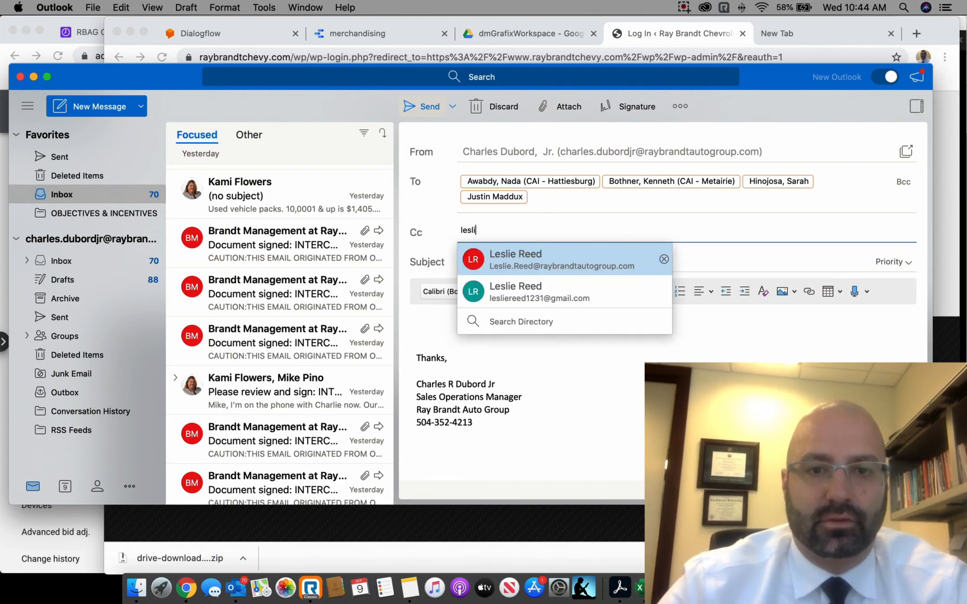
left_click(518, 260)
Attach all the RBC_September images from the drive-download folder in Downloads to the email
left_click(482, 330)
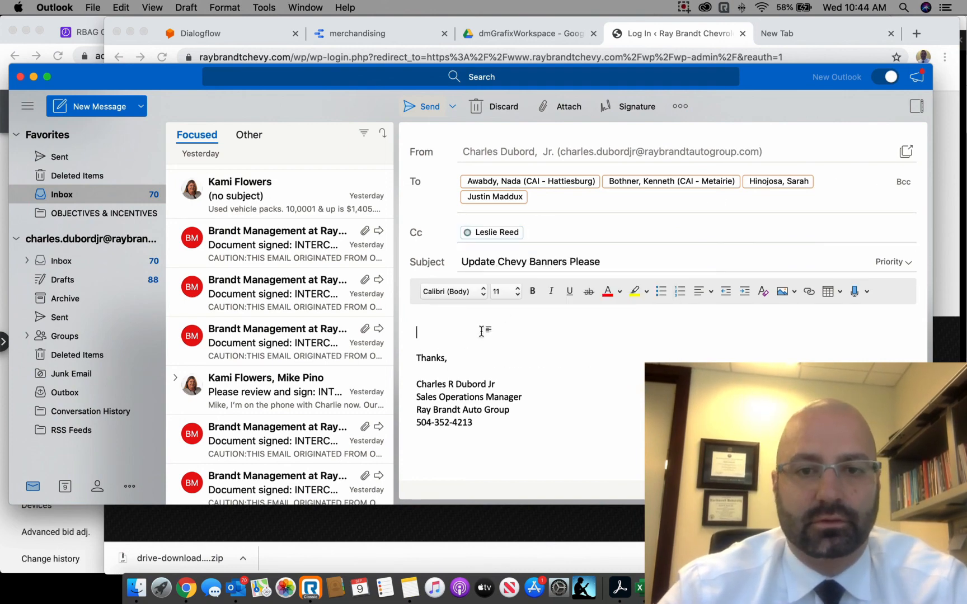
left_click(562, 106)
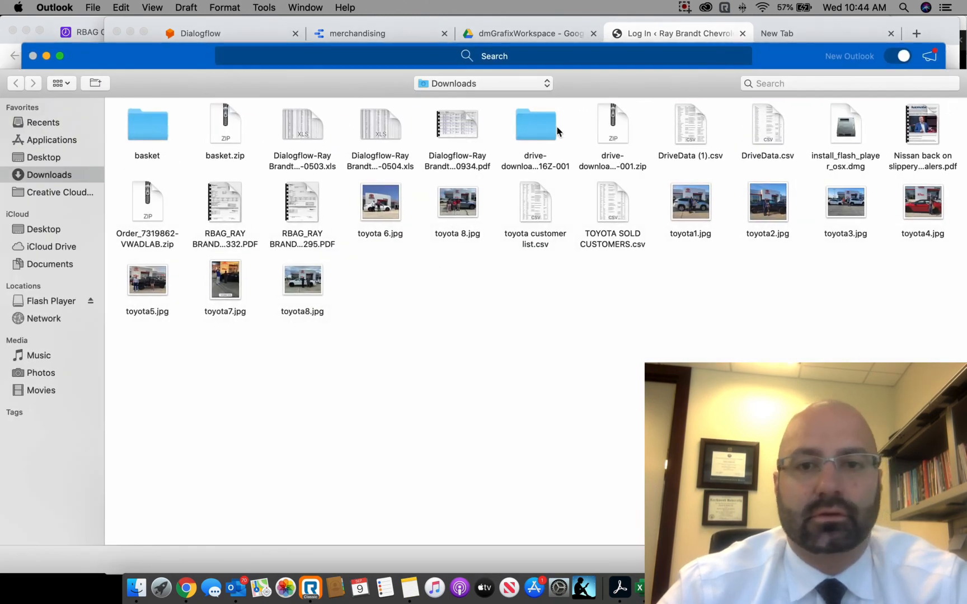
double_click(545, 131)
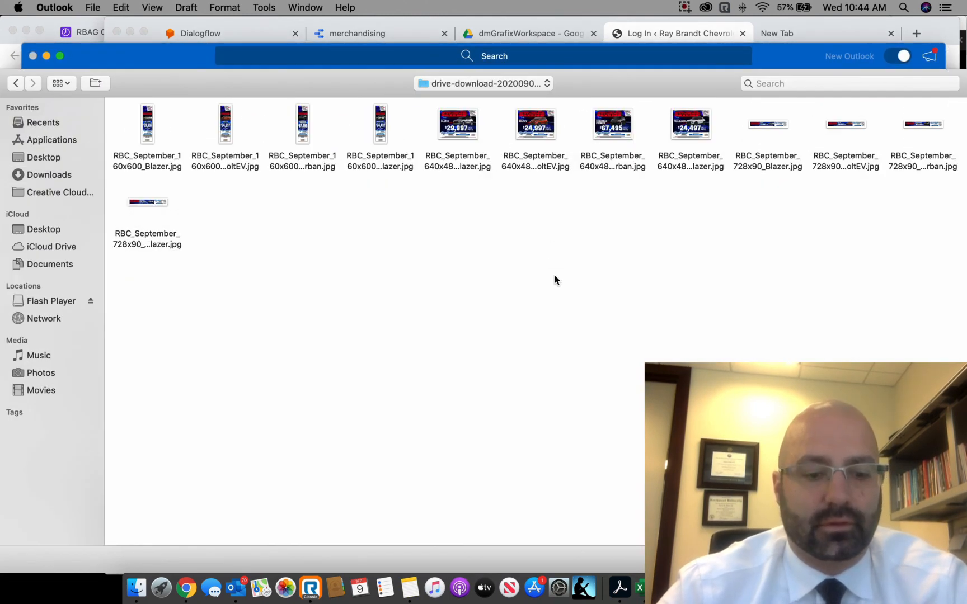
key("super+a")
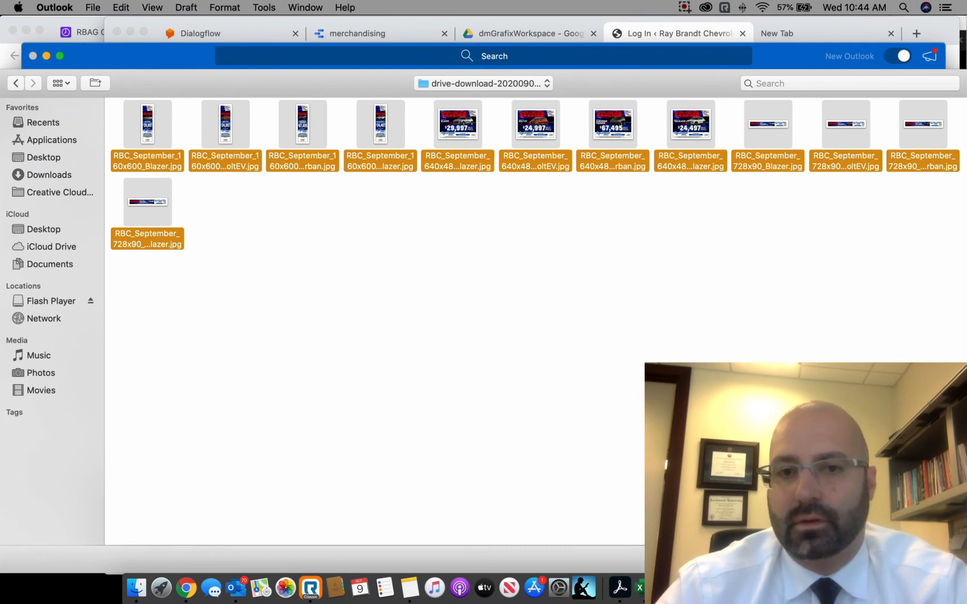
key("Return")
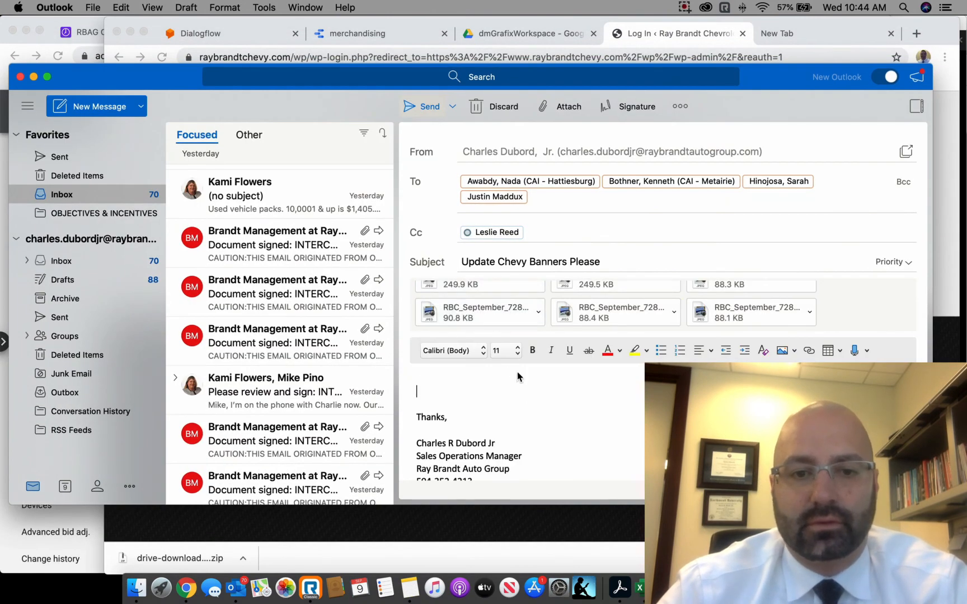
Write a message above the signature asking the recipients to update the banners for Ray Brandt Chevrolet, and send the email
type("Ple")
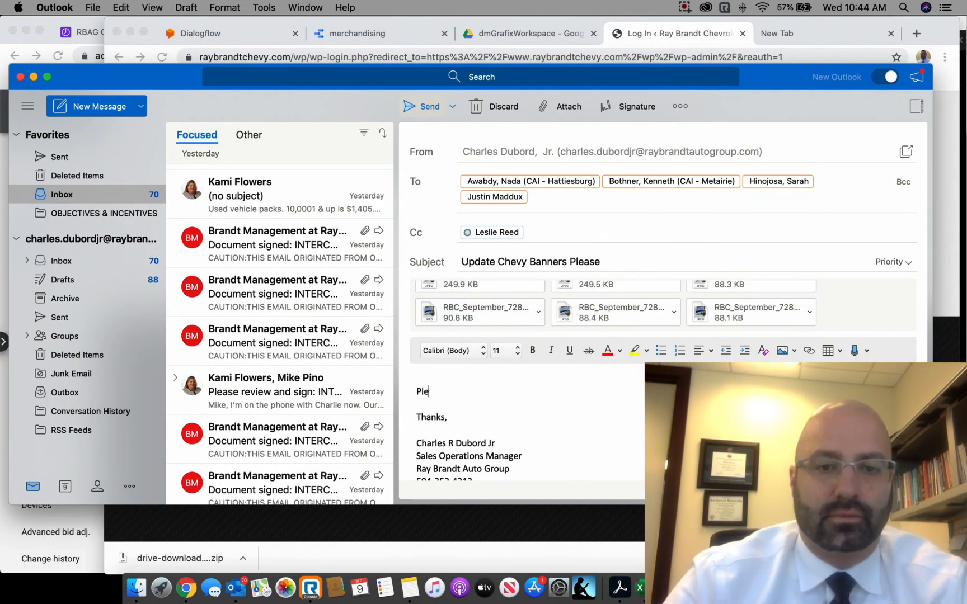
type("ase ")
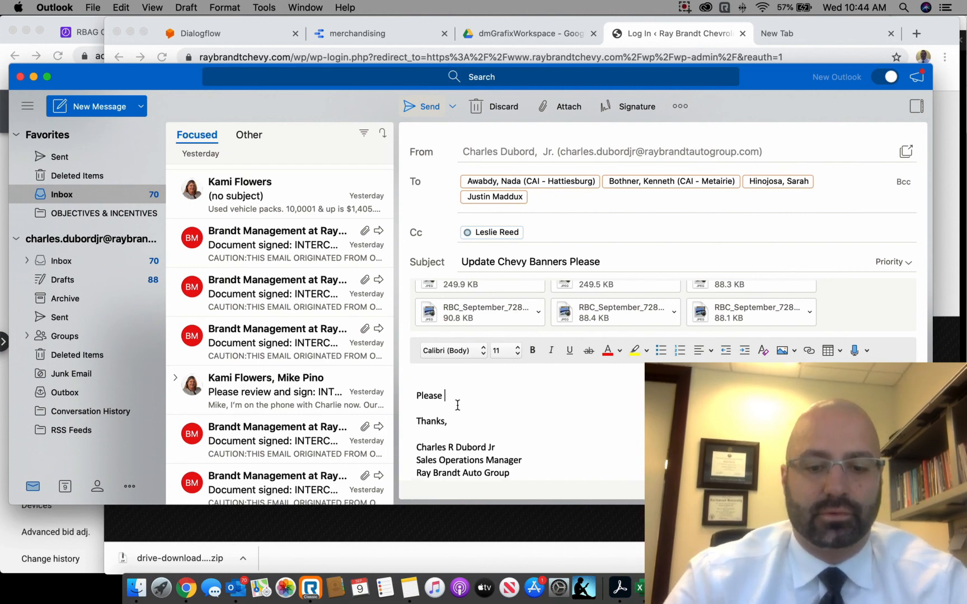
type("update the bann")
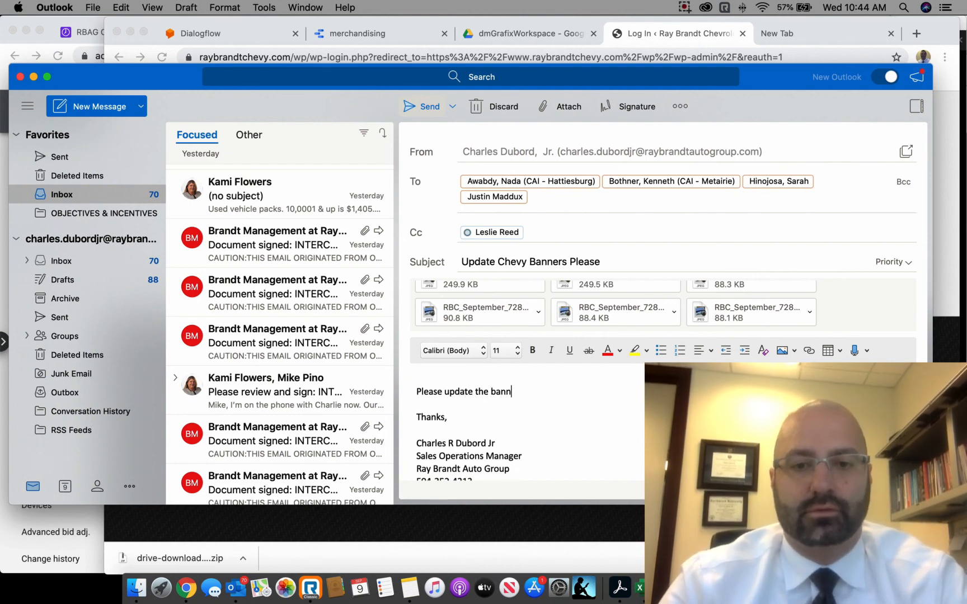
type("ers for")
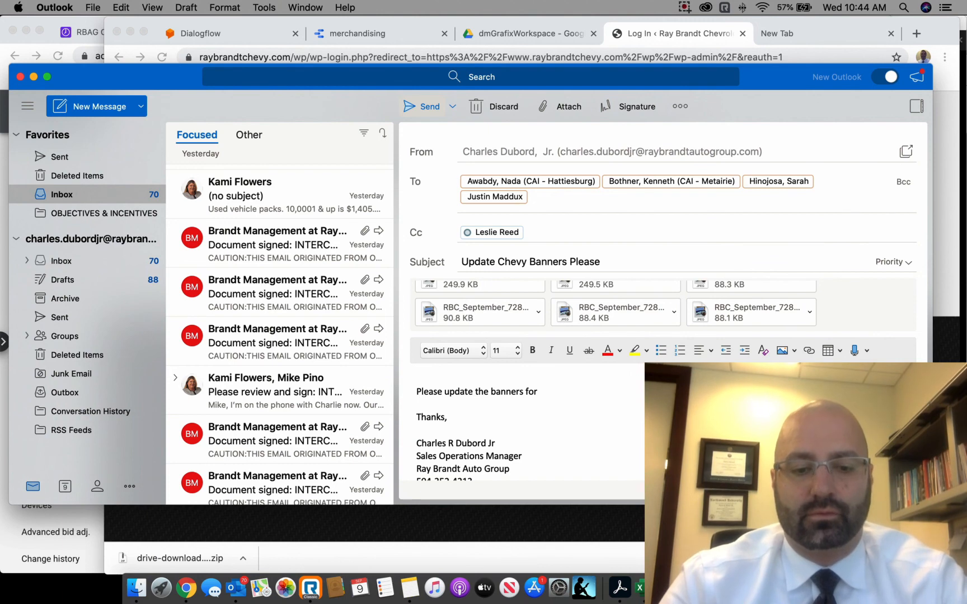
type(" Ray Brandt ")
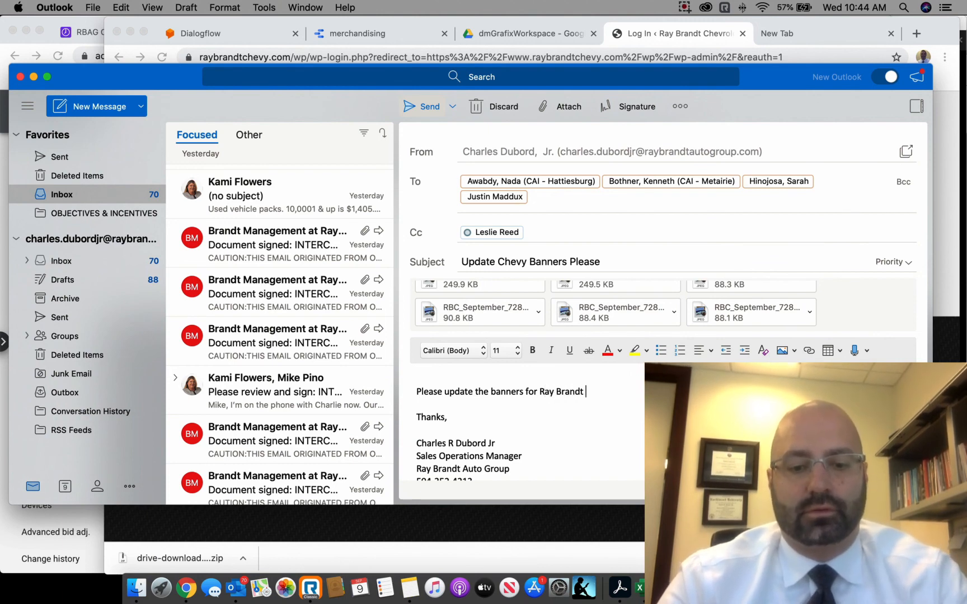
type("Chevrolet on y")
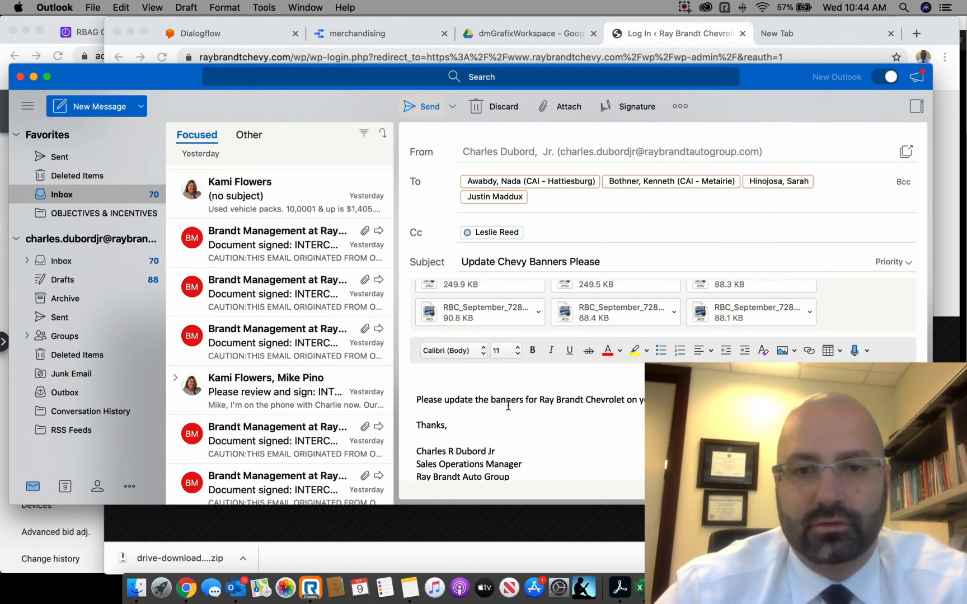
left_click(422, 106)
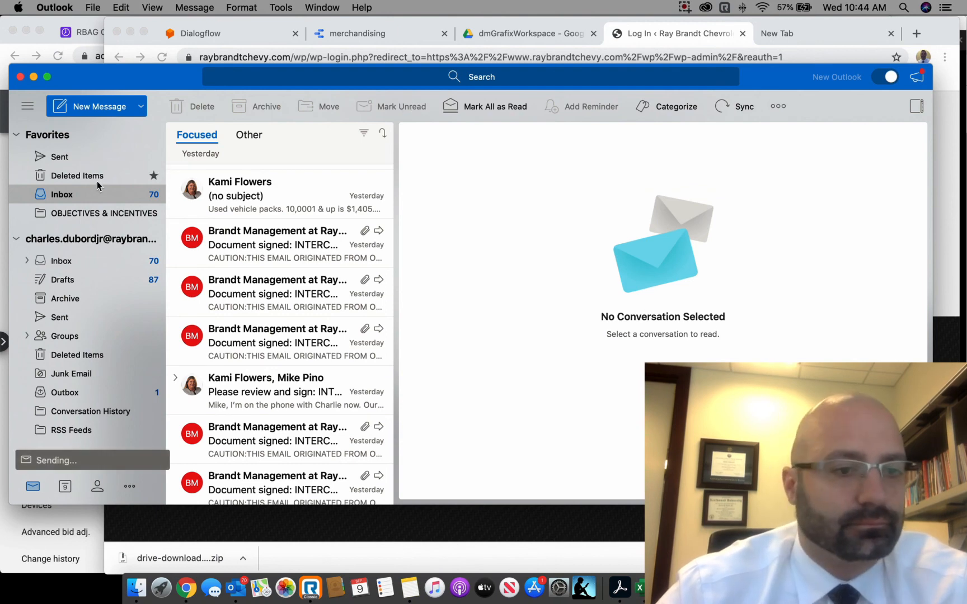
Delete all the RBC_September images from the drive-download-20200909T152116Z-001 folder in Finder, and return to the dmGrafixWorkspace folder in Google Drive
left_click(34, 77)
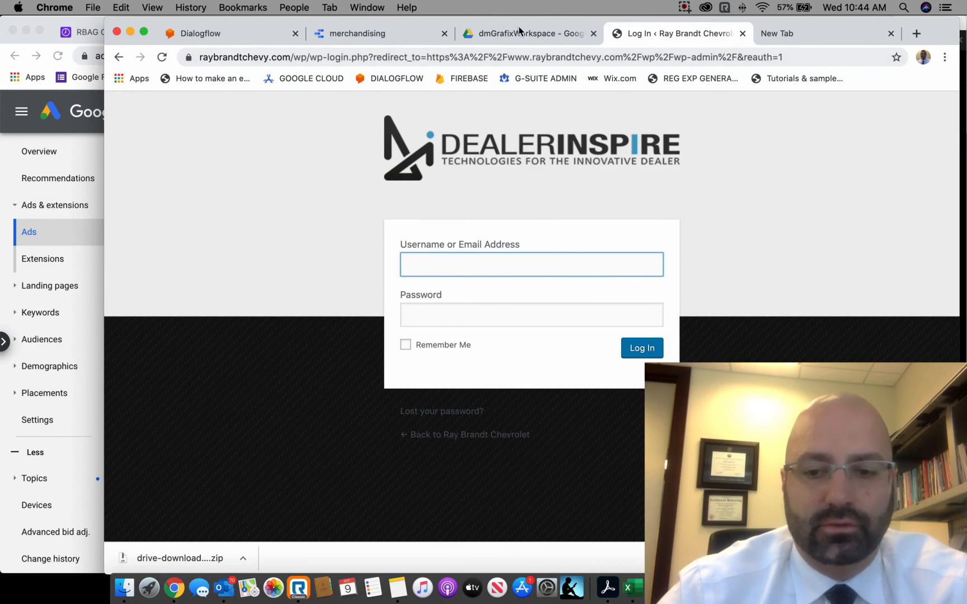
left_click(126, 590)
left_click(127, 592)
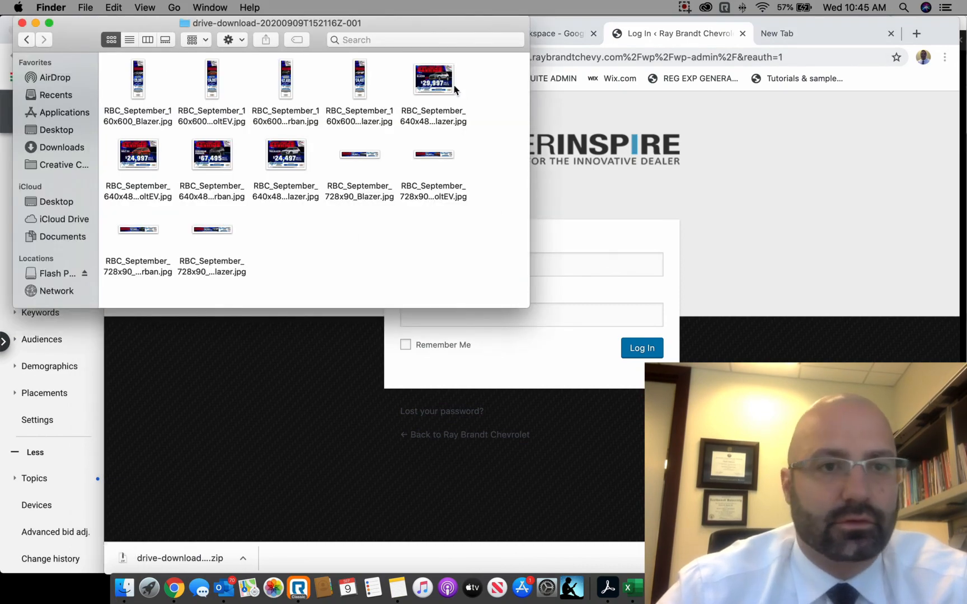
key("super+a")
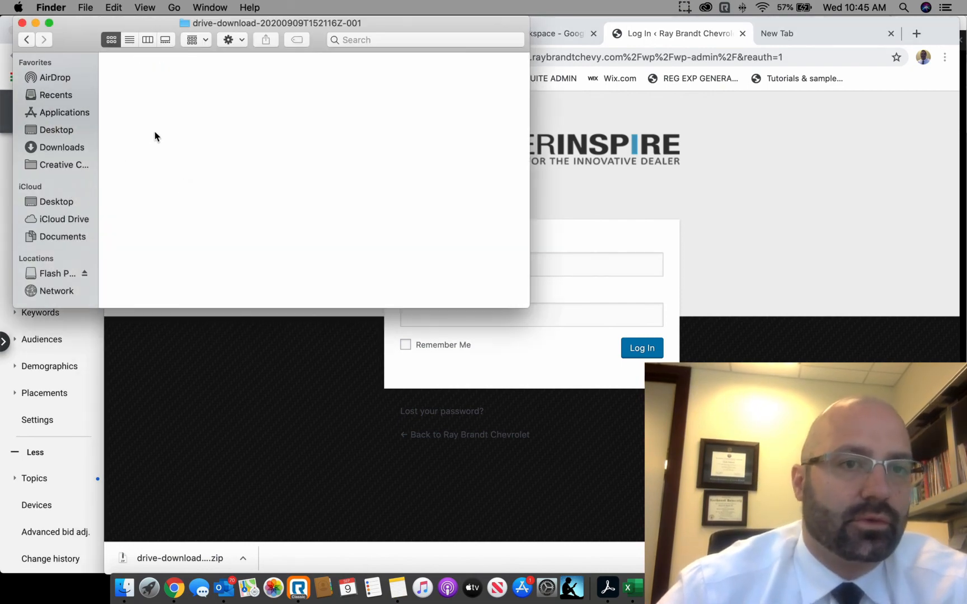
left_click(22, 23)
left_click(541, 42)
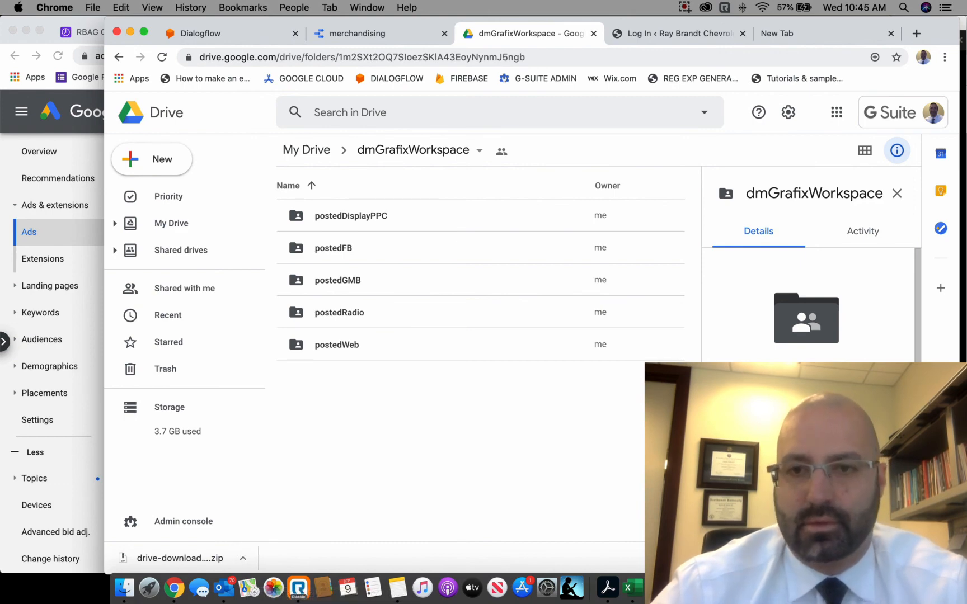
left_click(683, 588)
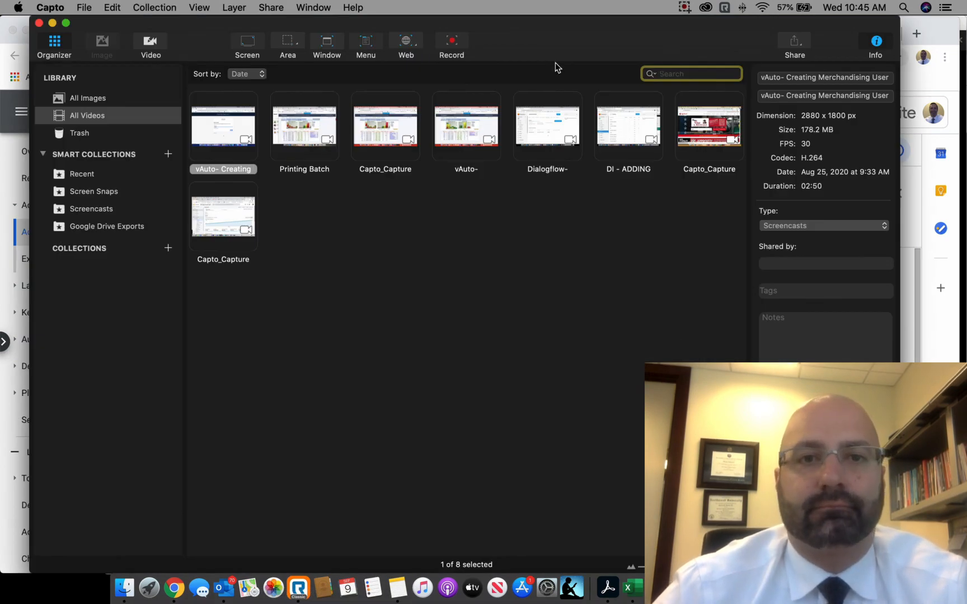
left_click(678, 6)
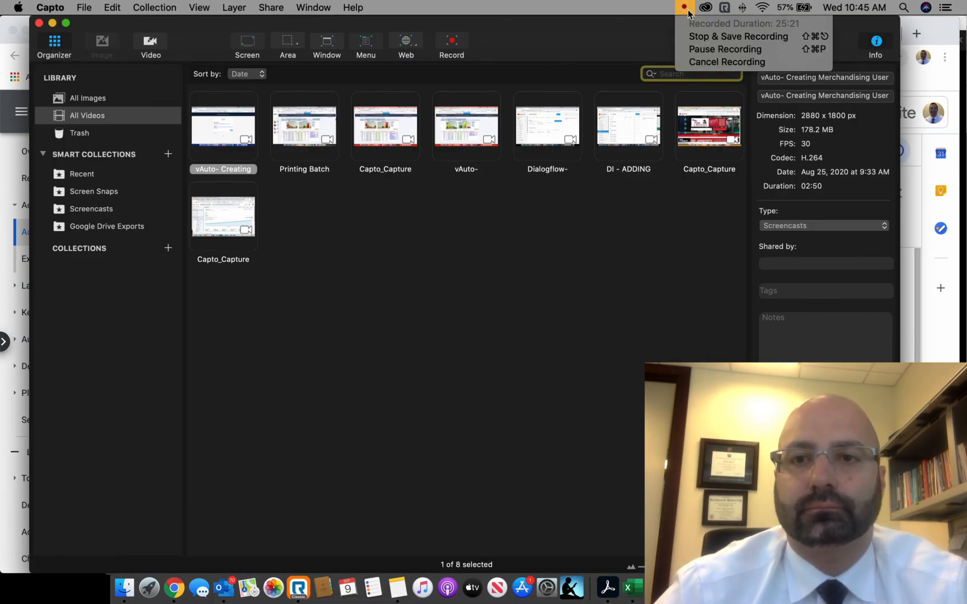